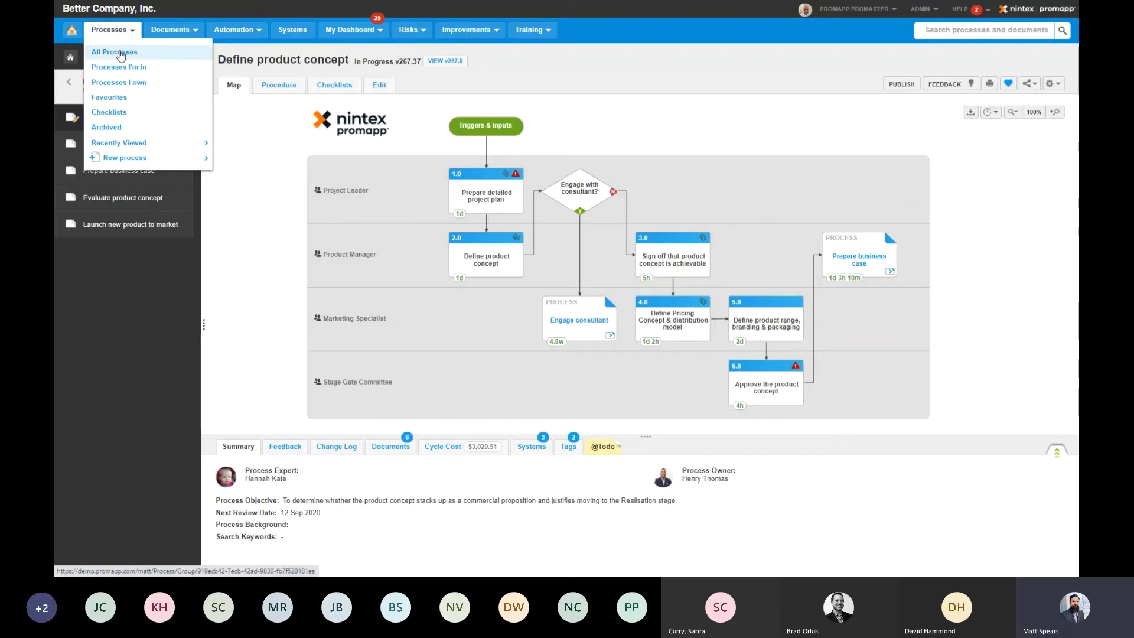
- Open the test process group from the list of all processes
left_click(120, 53)
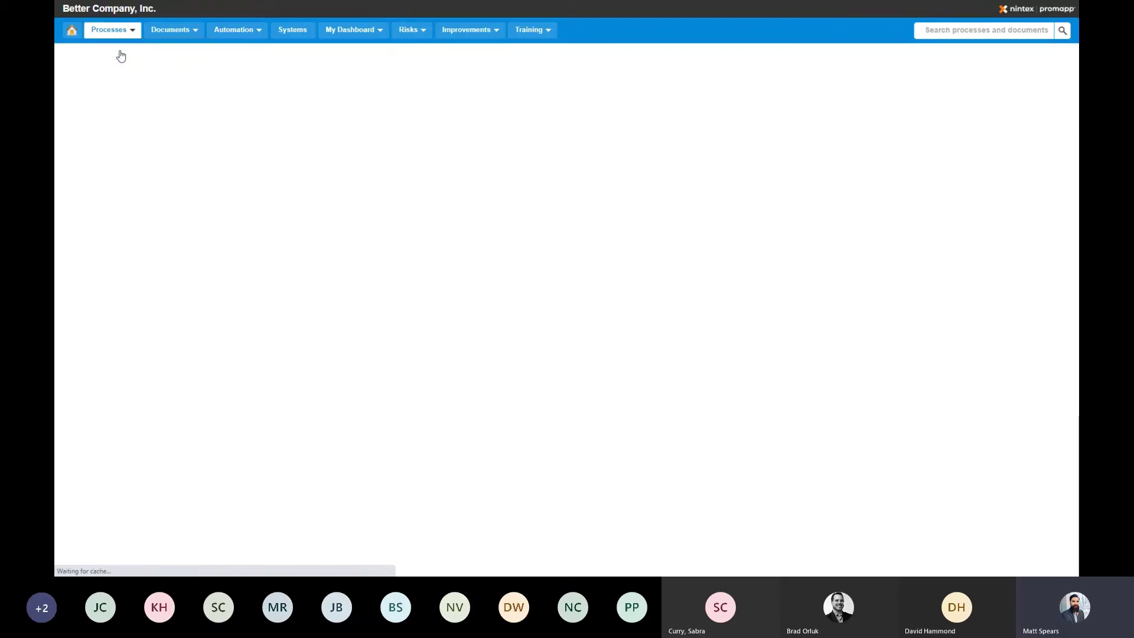
left_click(909, 269)
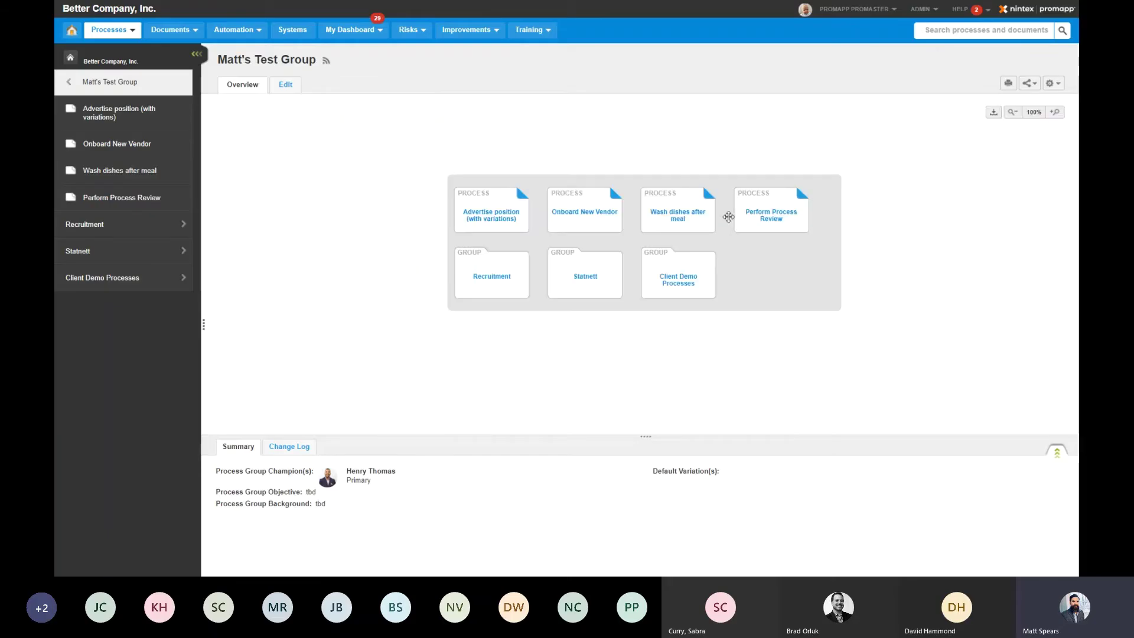
left_click_drag(774, 265, 754, 303)
scroll(759, 303, "up", 1)
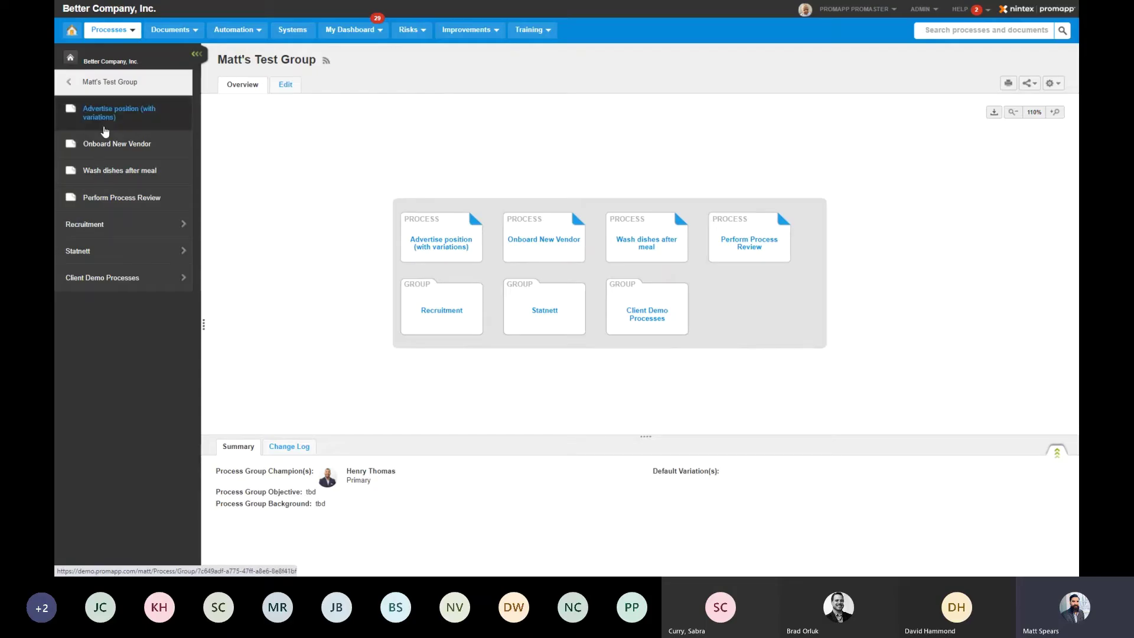
- Start creating a new process in the test group and title it "Fill car with gas"
right_click(158, 87)
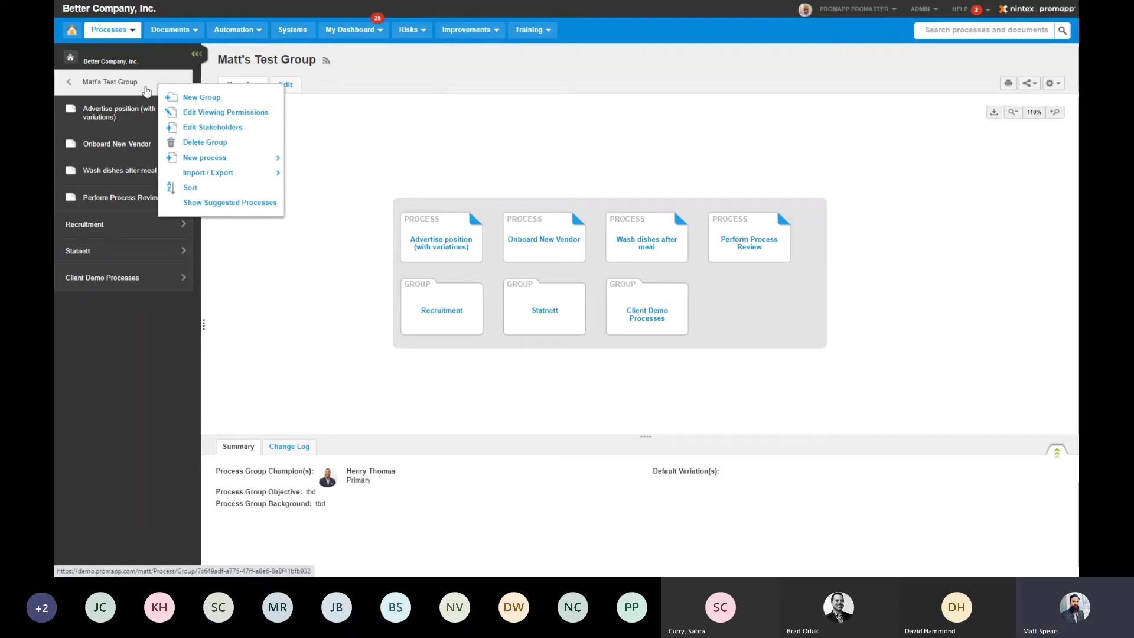
mouse_move(220, 161)
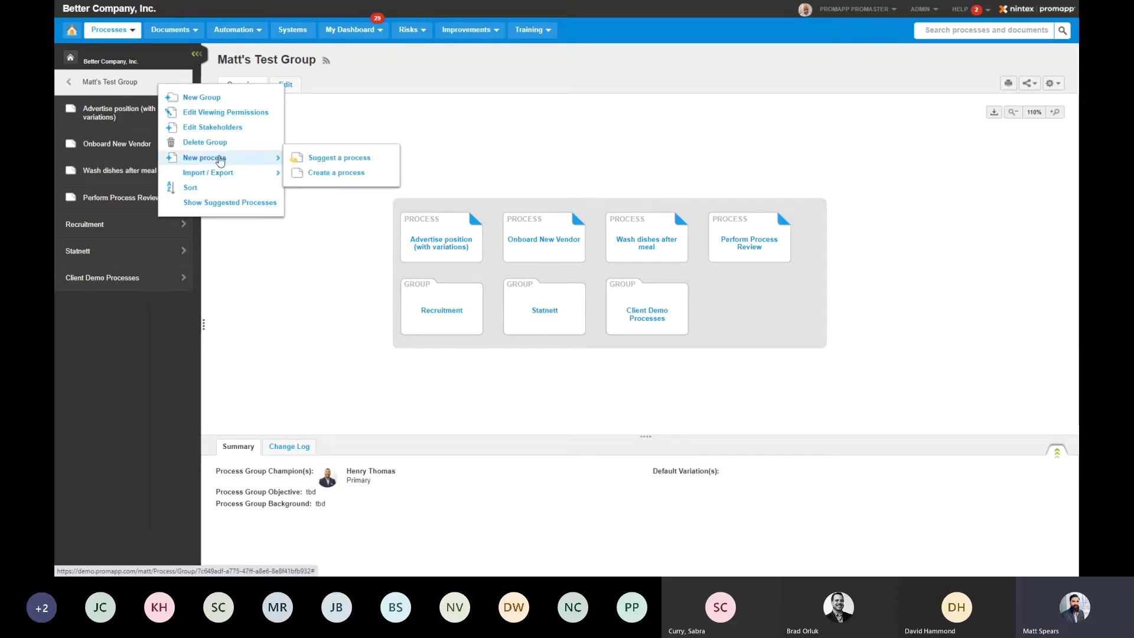
left_click(329, 176)
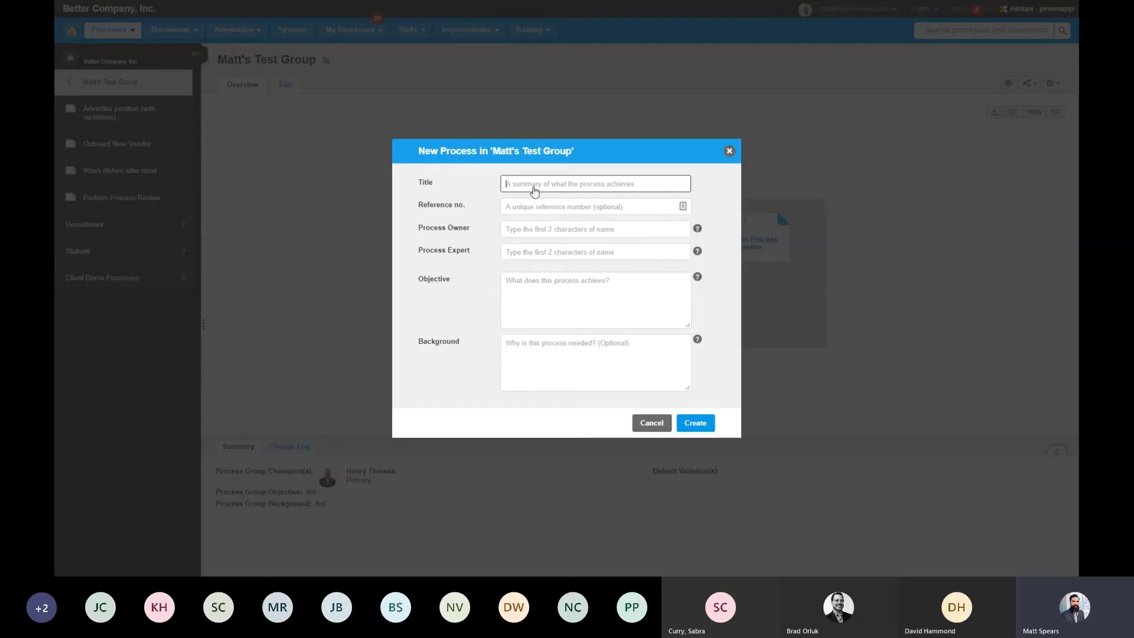
type("Flll car with gas")
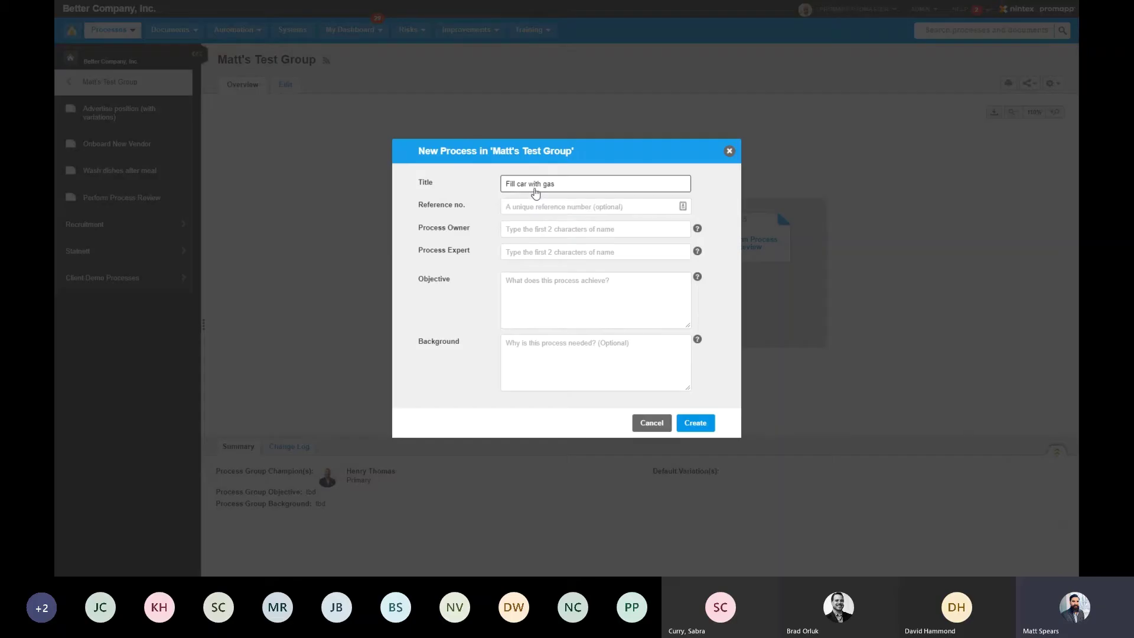
- Assign the process owner and the process expert by choosing their names from the matching suggestions
left_click(554, 235)
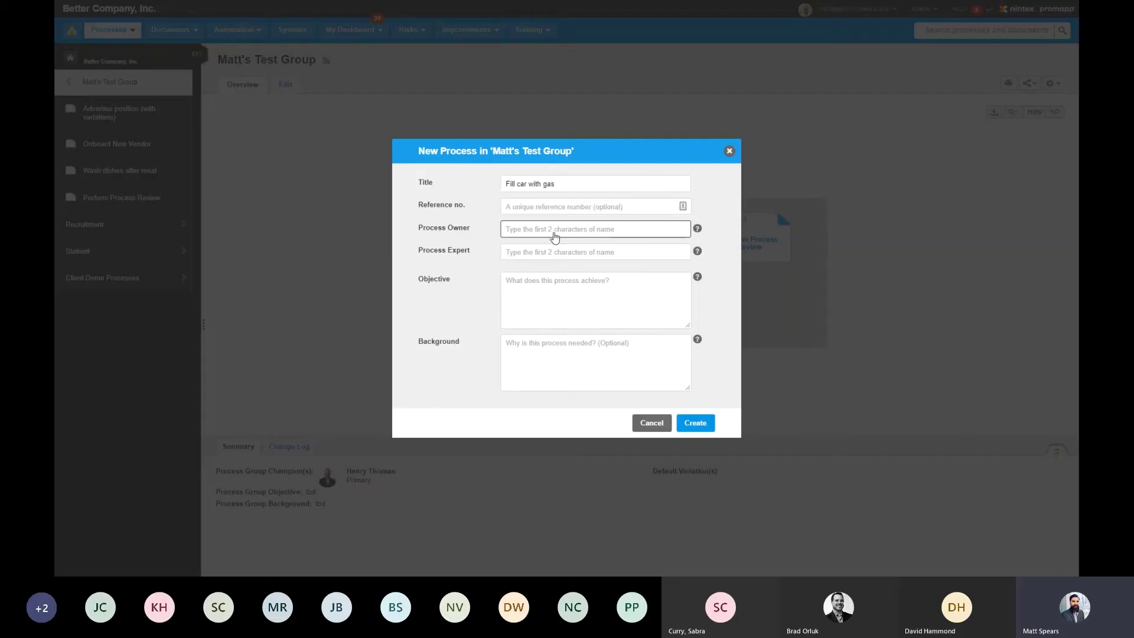
type("rich")
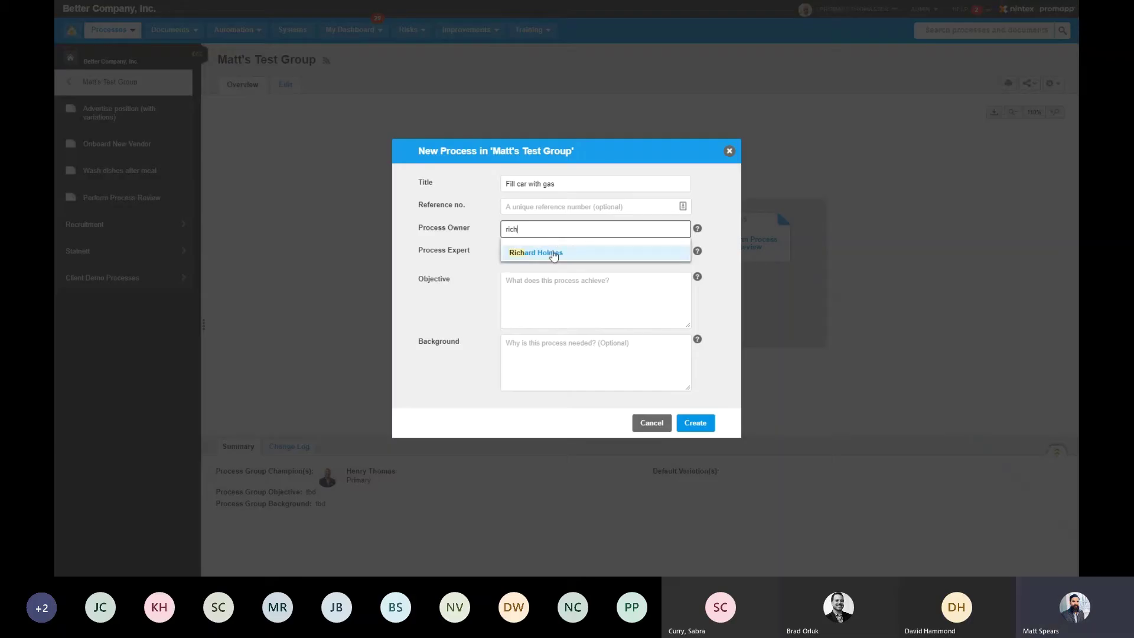
left_click(553, 251)
type("ivan")
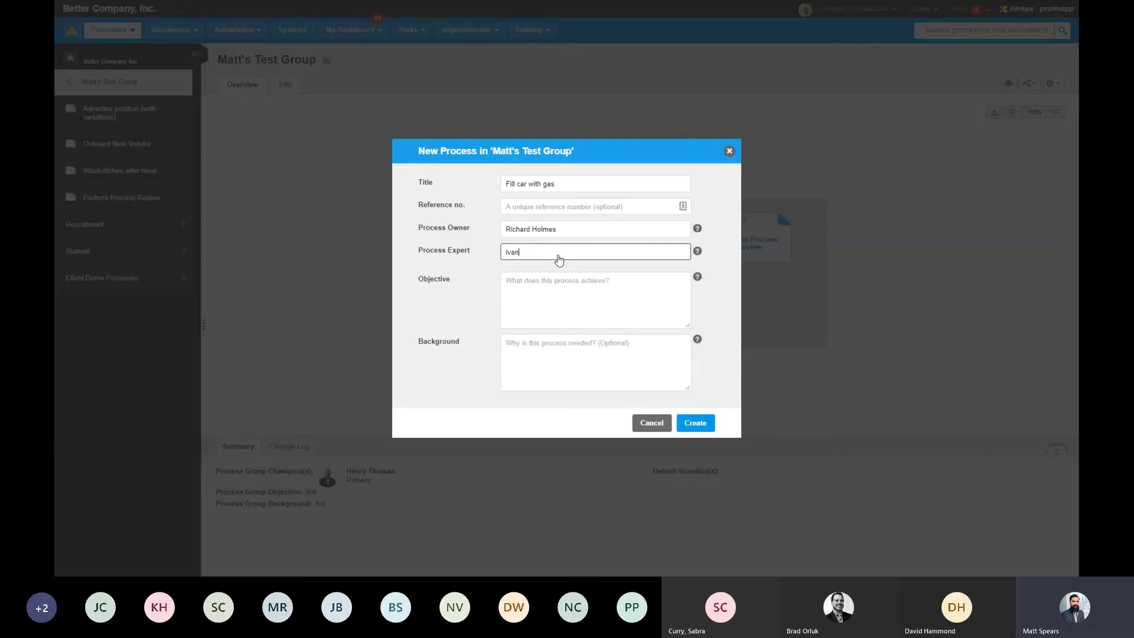
left_click(568, 278)
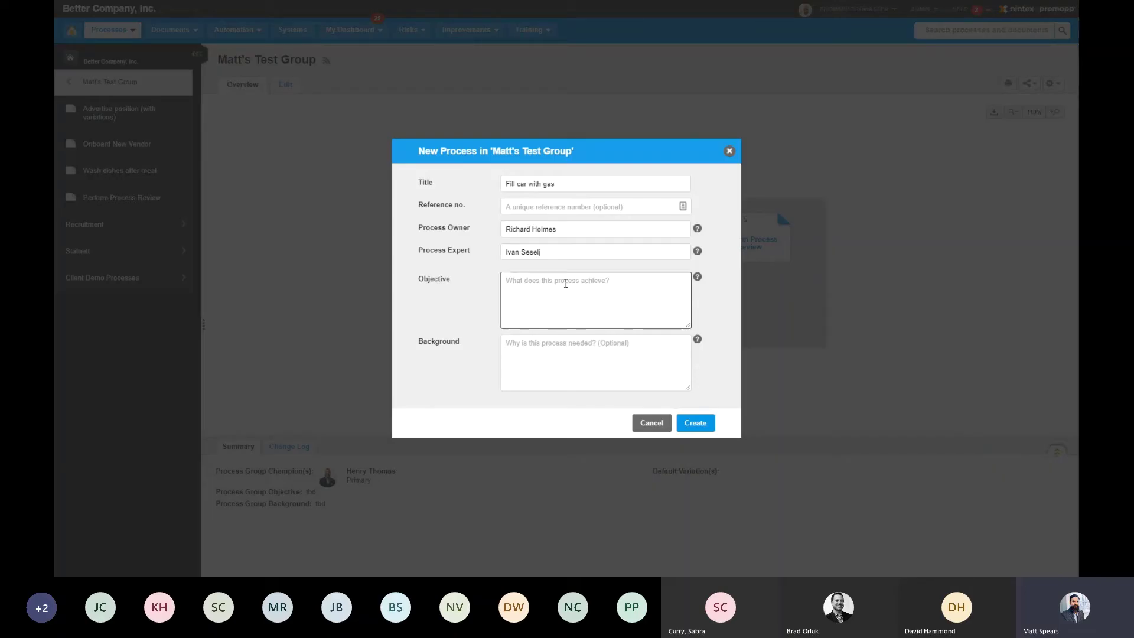
- Enter the objective "Filling the car with gas before running out." and create the process
type("Filling the car with gas before runni")
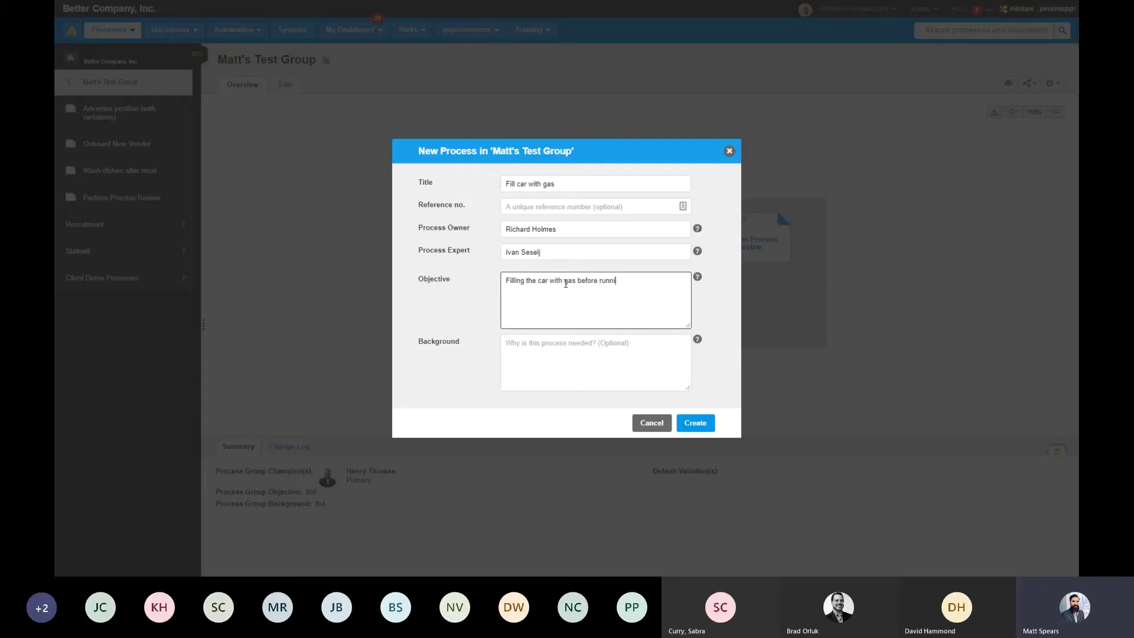
type("ng out.")
left_click(706, 426)
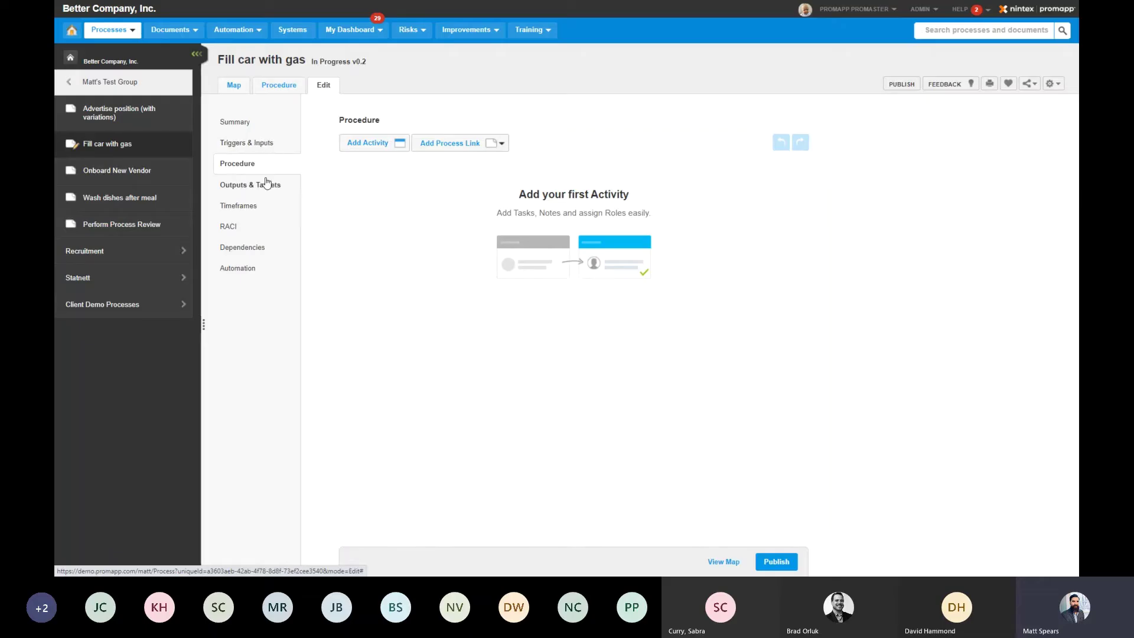
- Look over the process's Triggers & Inputs and Outputs & Targets sections and return to its procedure
left_click(275, 146)
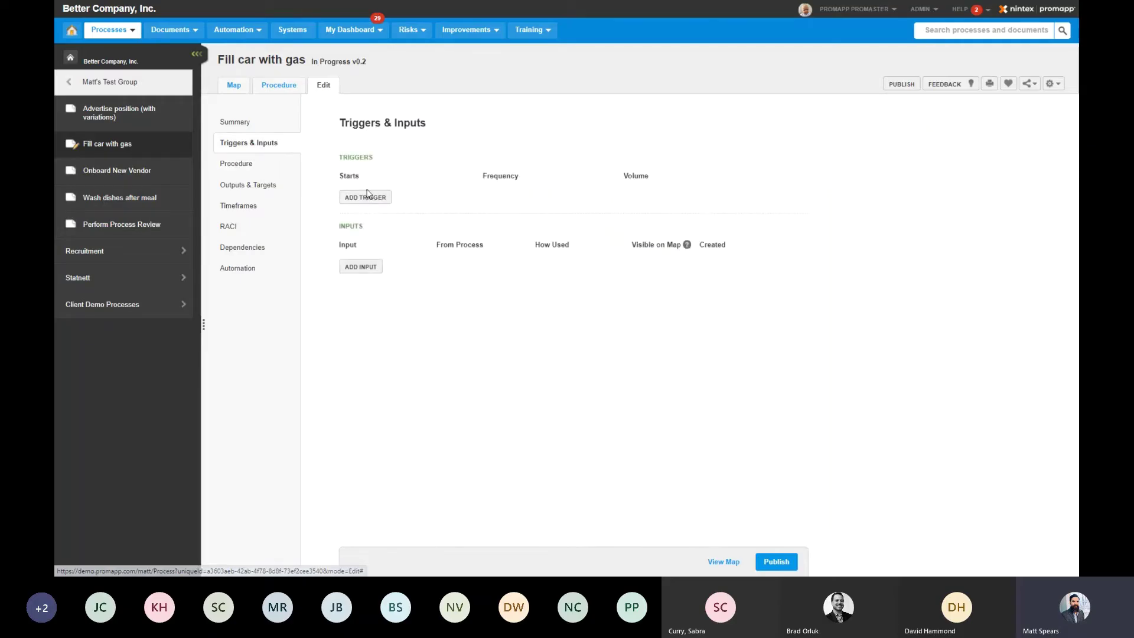
left_click(259, 185)
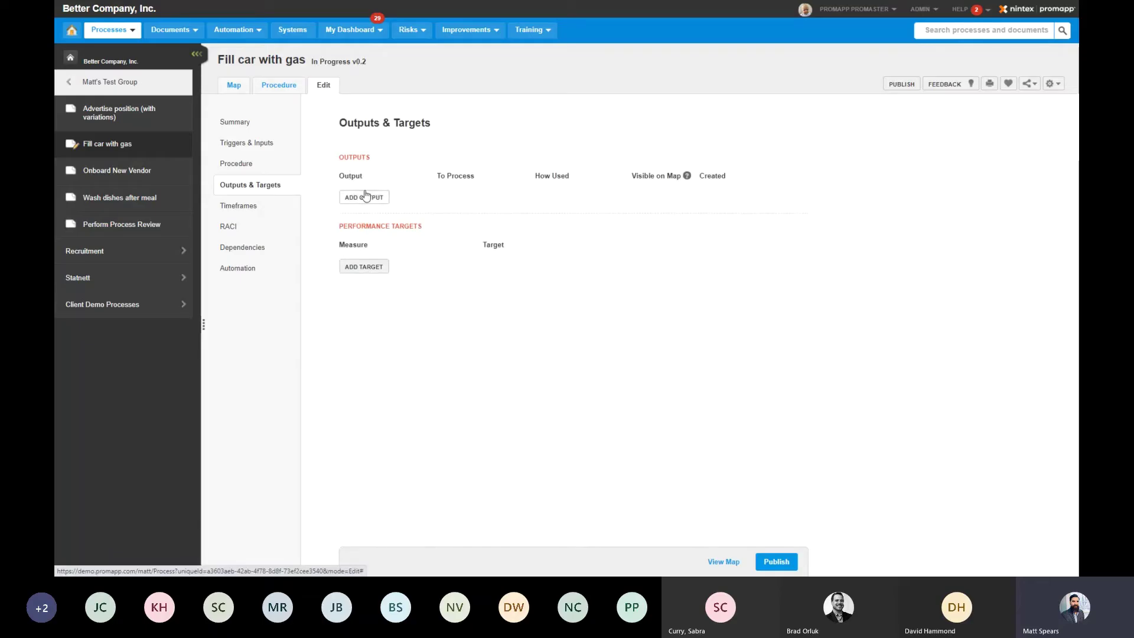
left_click(253, 165)
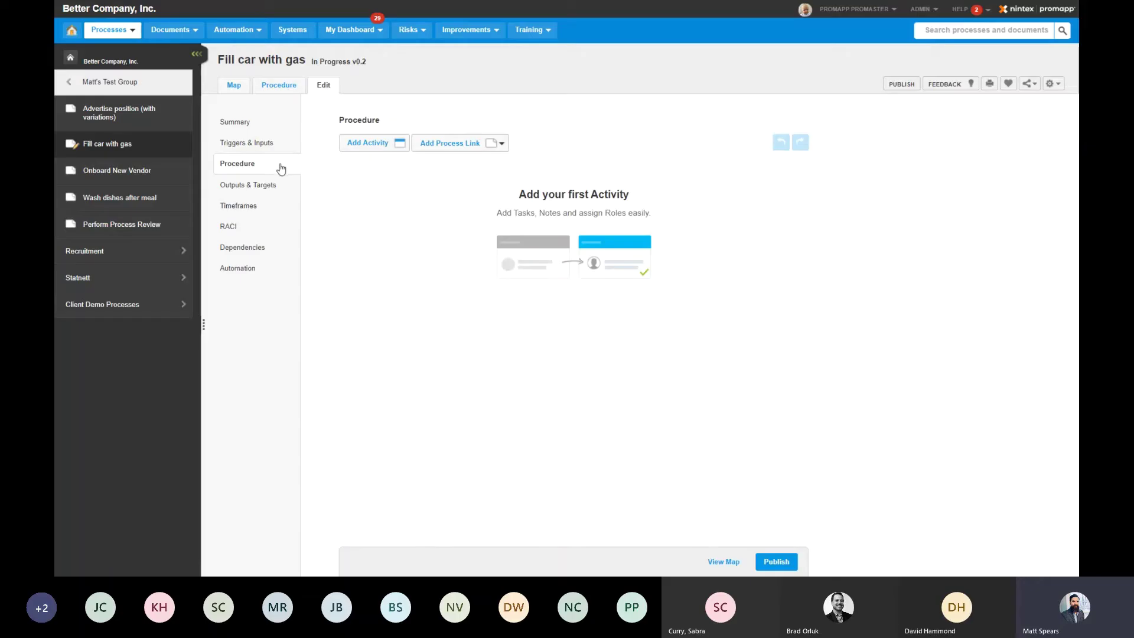
- Add the first activity "Drive to the gas station" to the procedure and assign it the Driver role
left_click(378, 147)
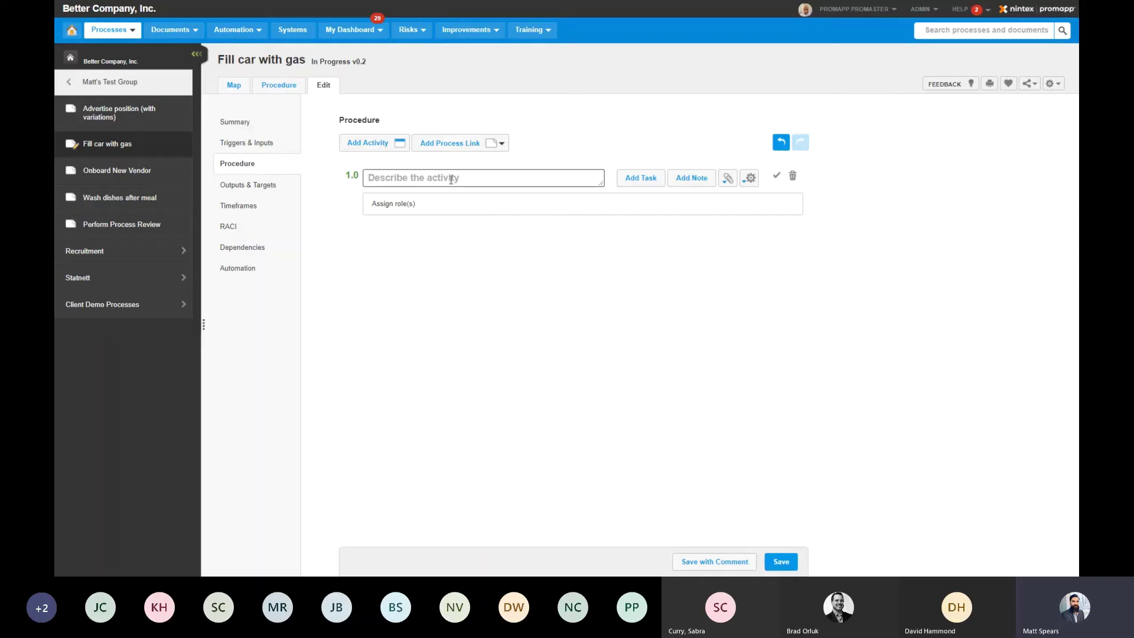
type("Drive to th")
key("BackSpace")
type("o the gas station")
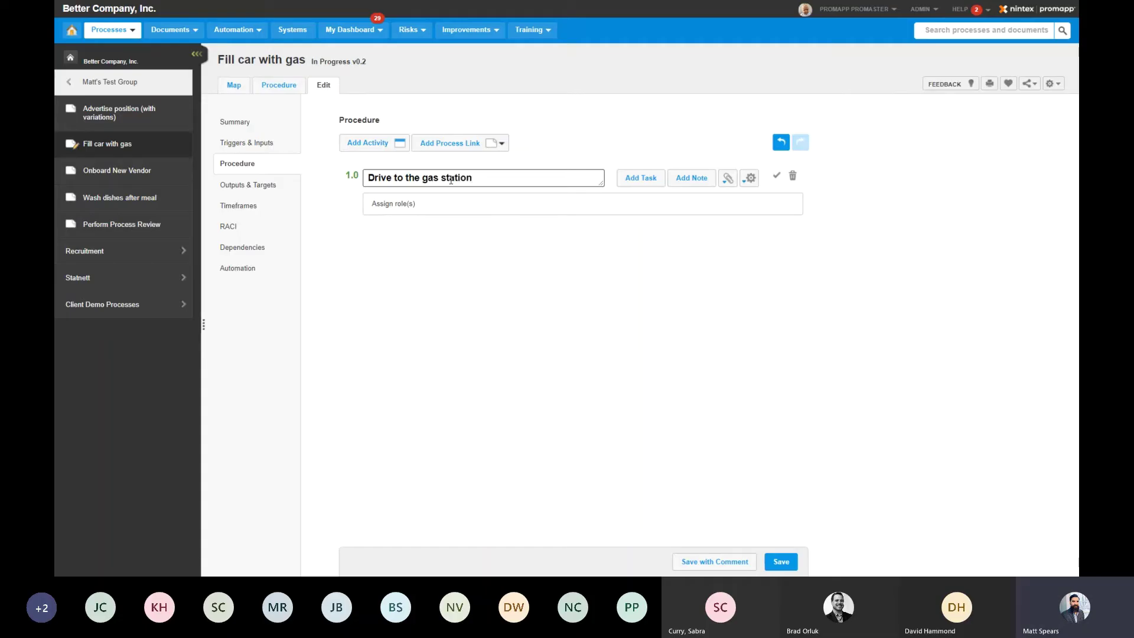
key("Tab")
key("Tab")
key("Tab")
key("Tab")
key("Tab")
type("driv")
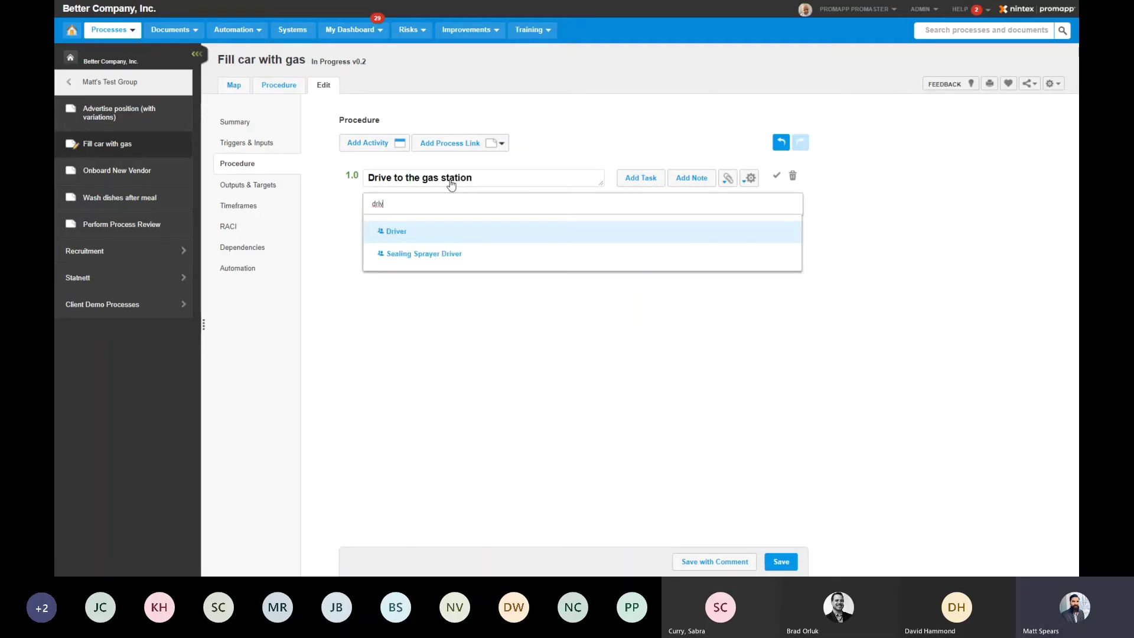
key("Return")
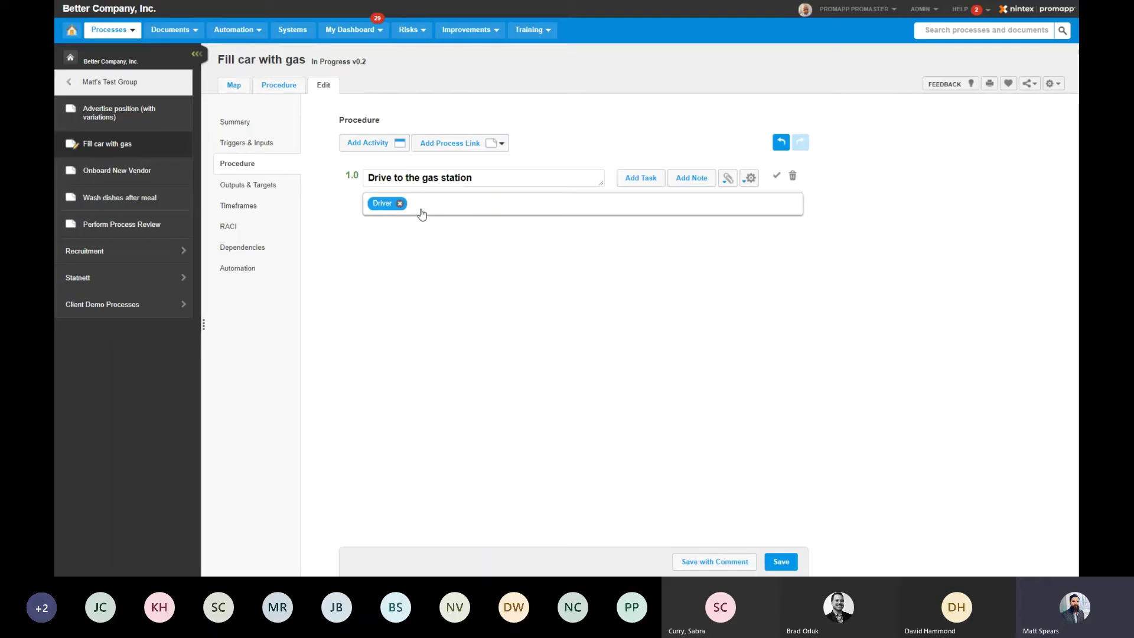
- Add a second activity "Pull up to the pump", keeping the Driver role
left_click(389, 146)
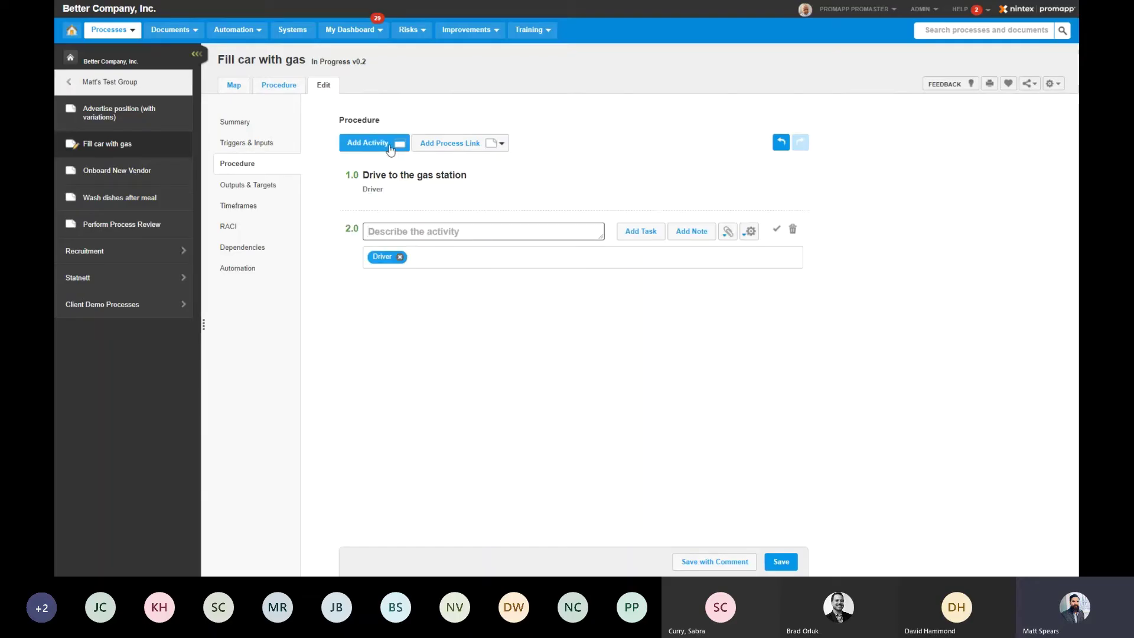
type("Pull up")
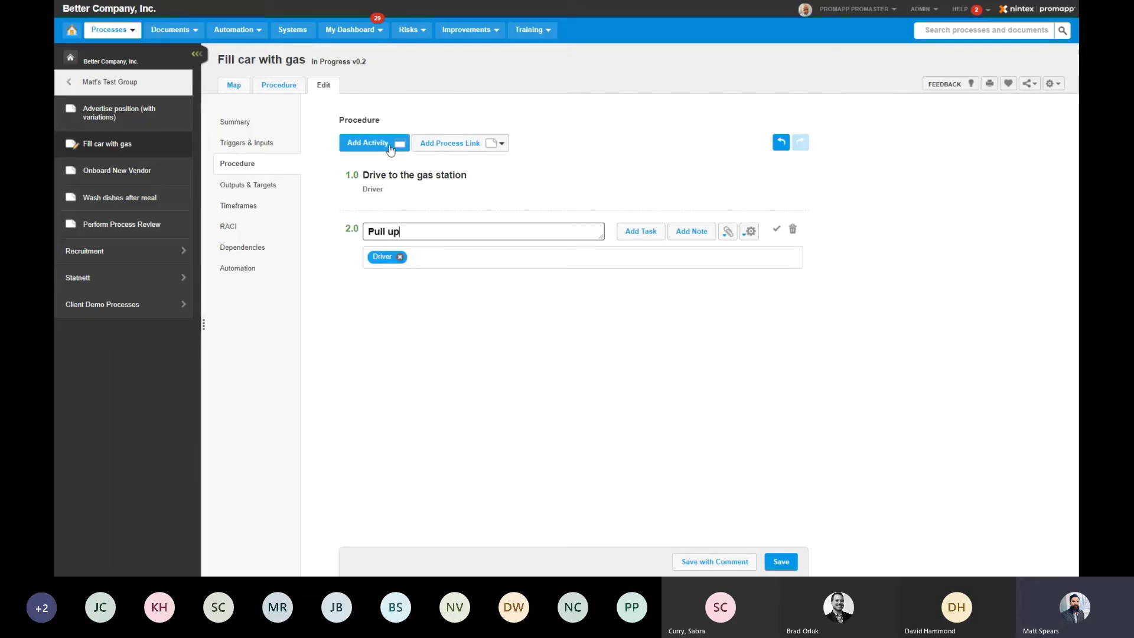
type(" to the pump")
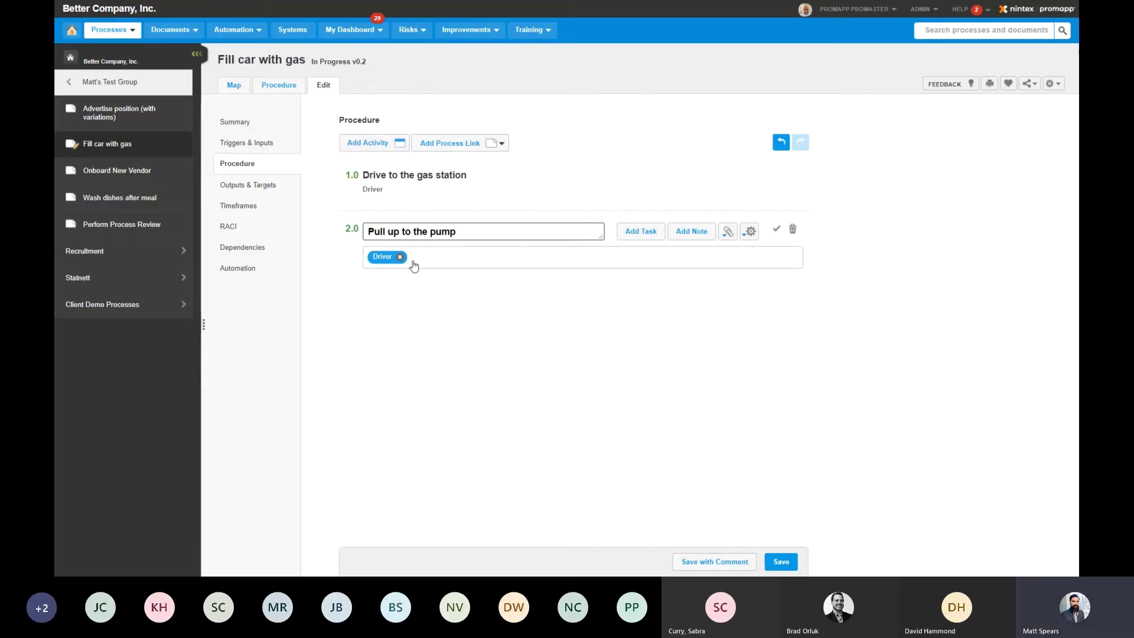
- Add a third activity "Fill car with gas" and replace its Driver role with Passenger
key("Return")
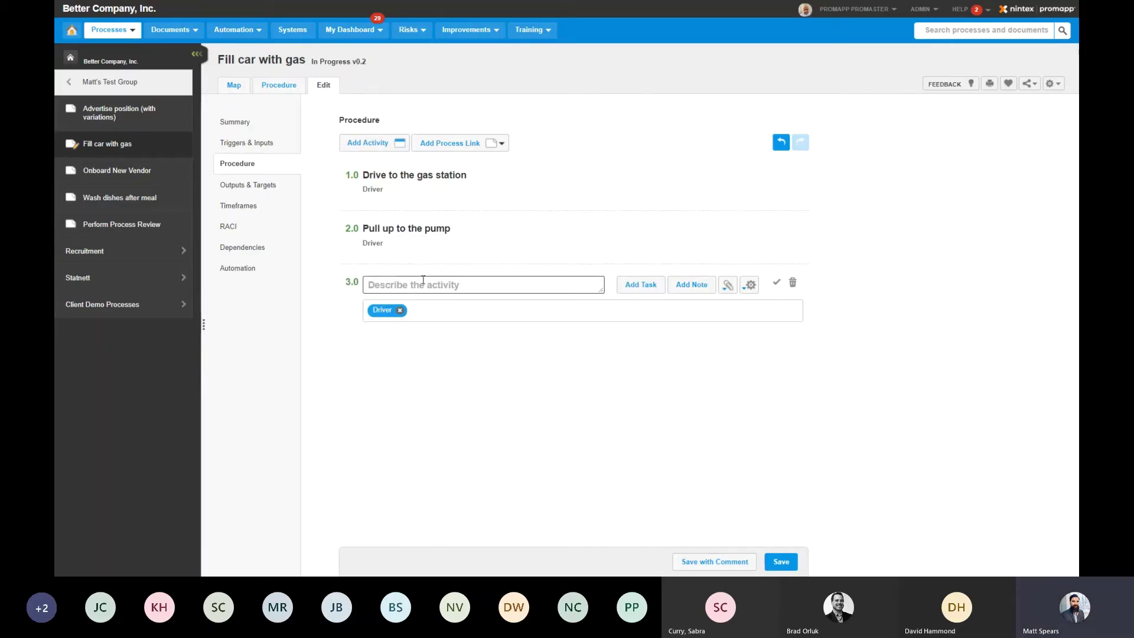
type("Fill")
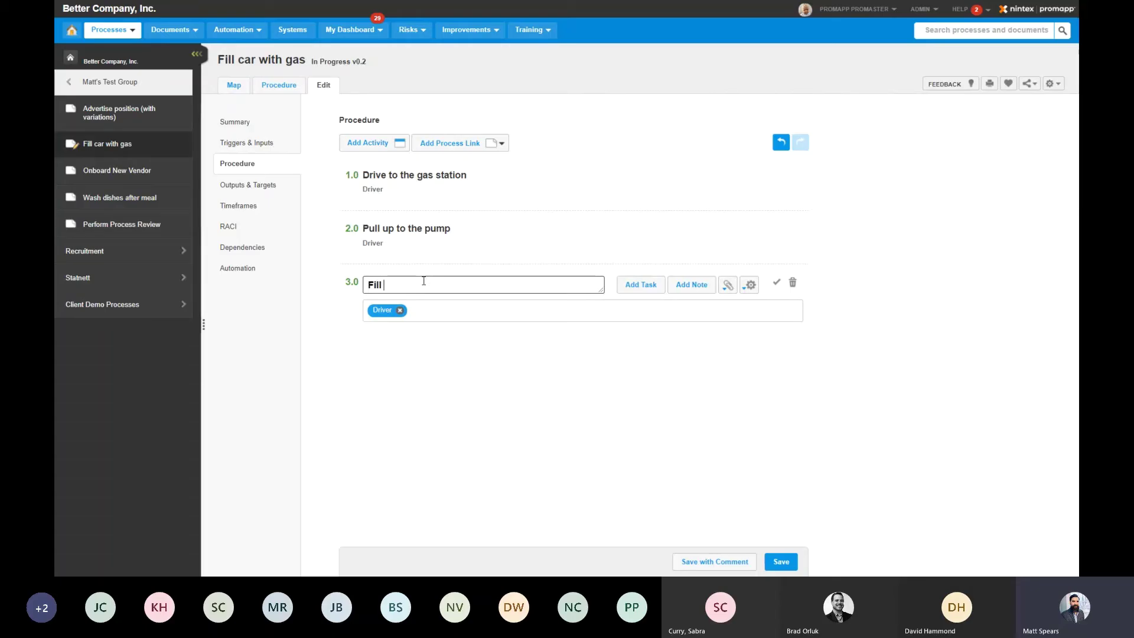
type(" car with gas")
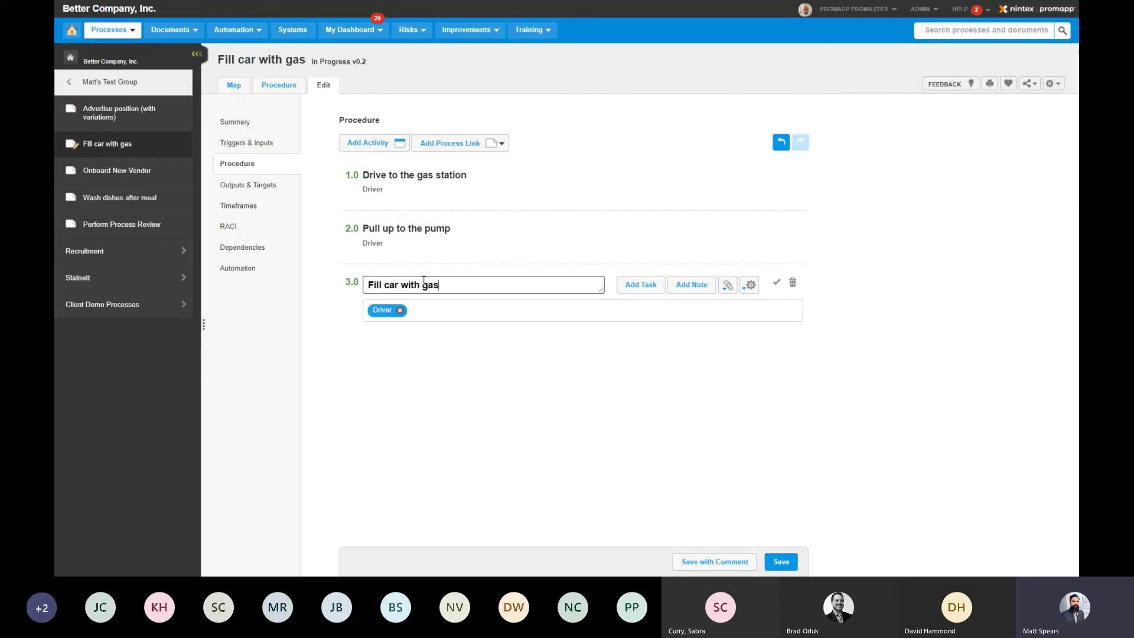
left_click(400, 311)
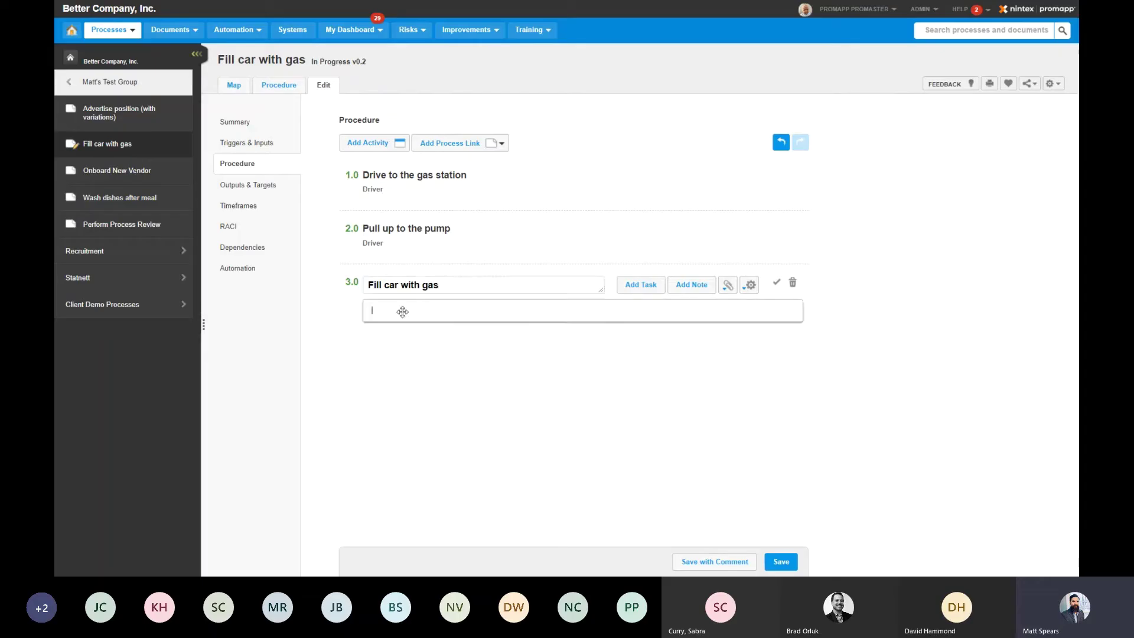
type("pass")
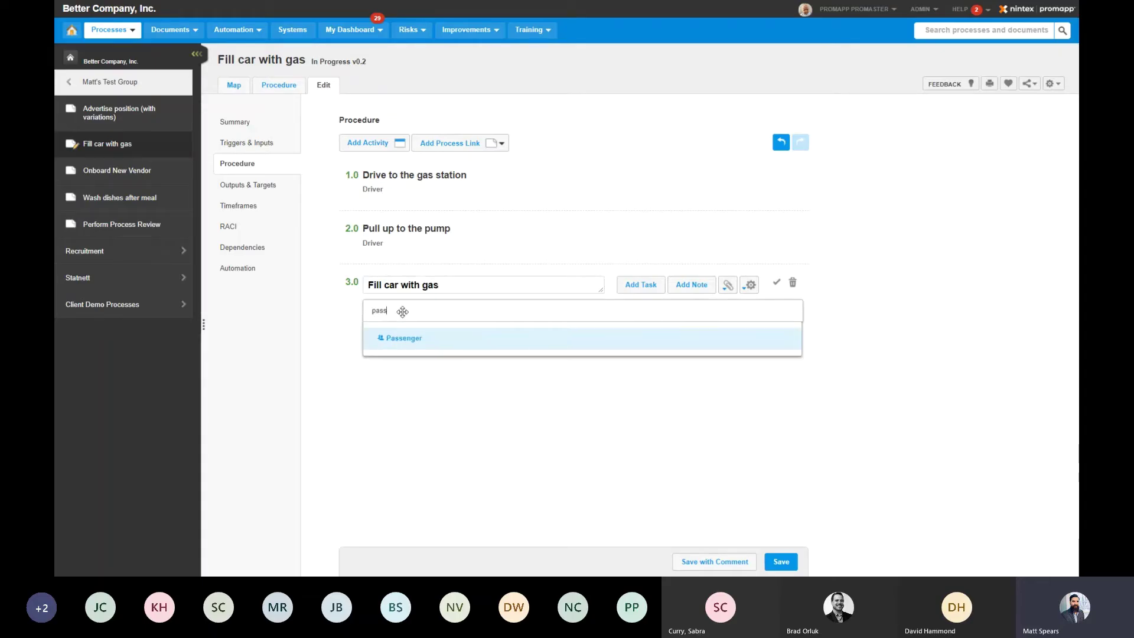
left_click(394, 338)
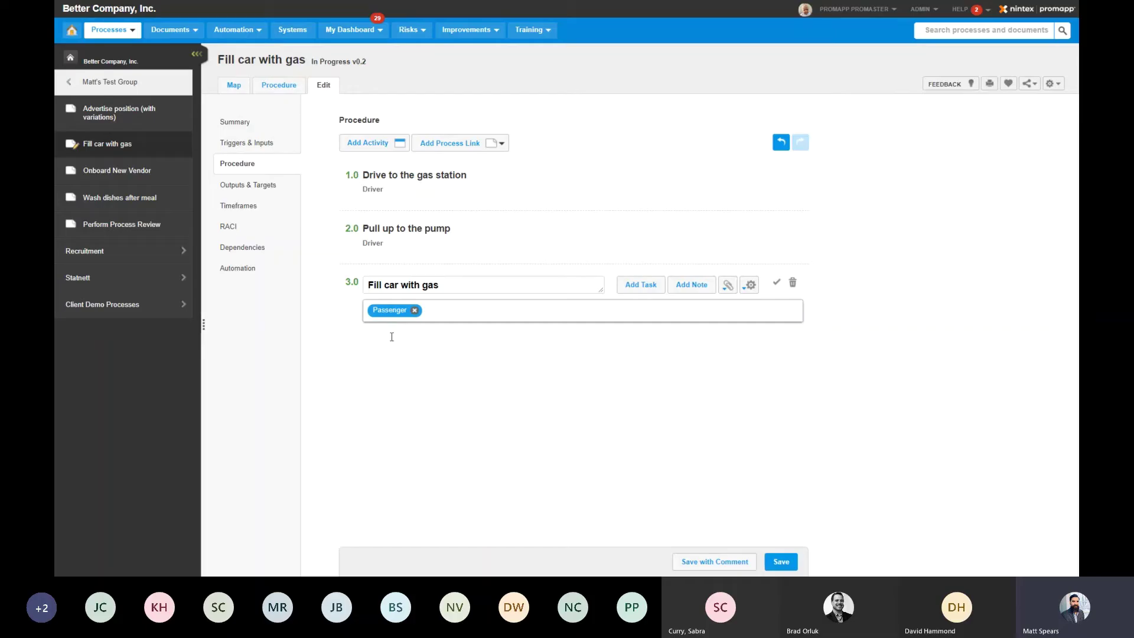
- Add a fourth activity "Drive home" and replace its Passenger role with Driver
key("Return")
type("Drive")
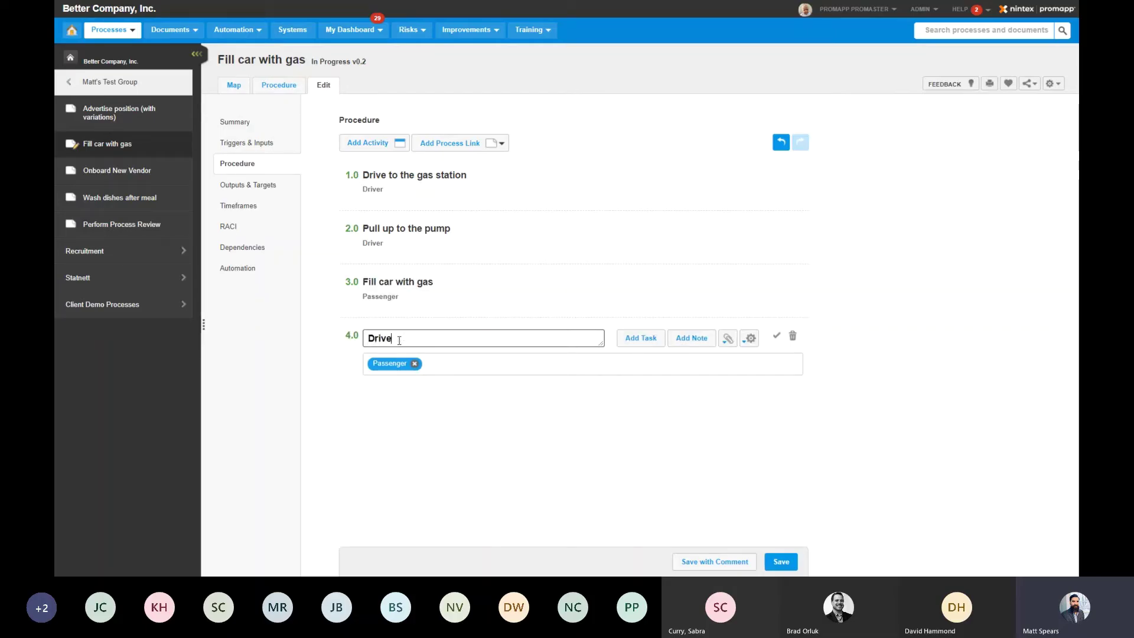
type(" home")
left_click(414, 363)
type("dri")
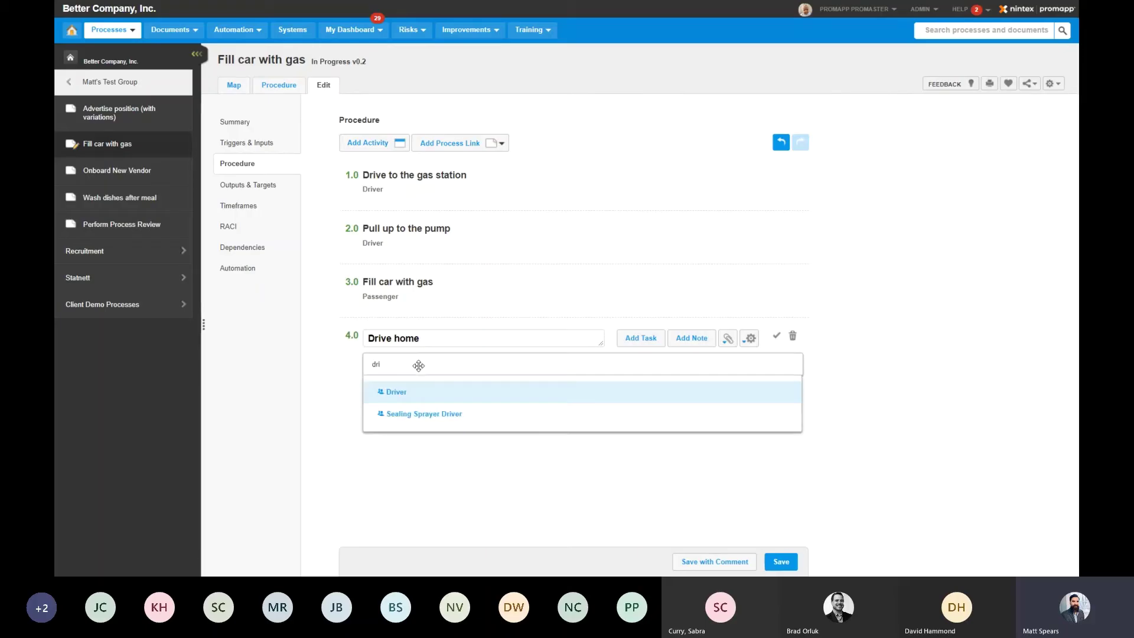
left_click(415, 391)
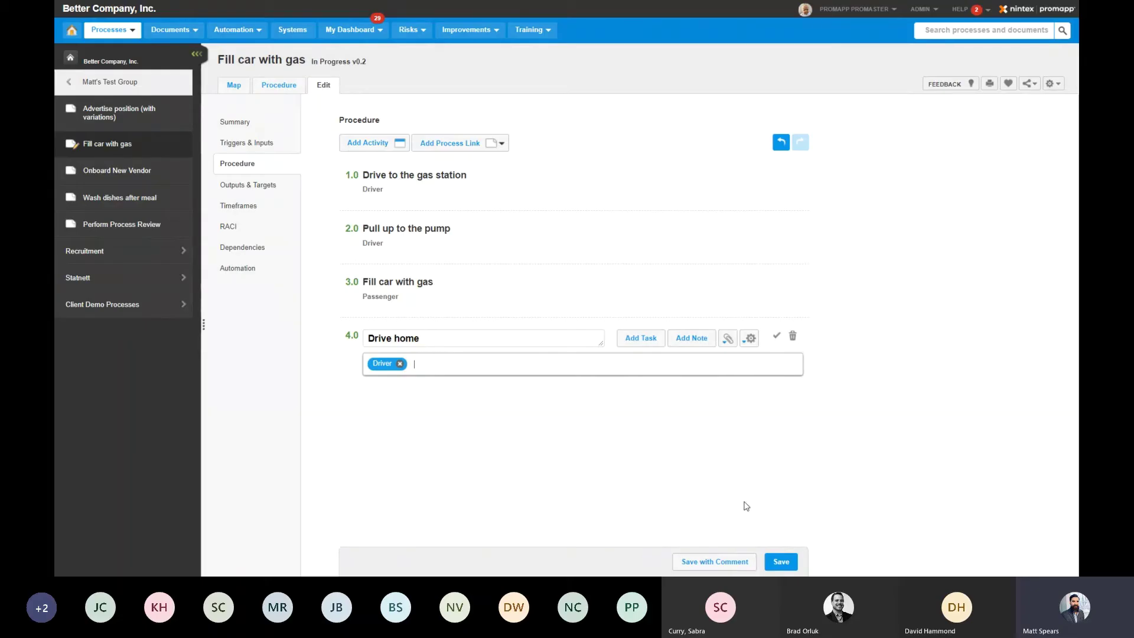
- Save the procedure and display the process map, enlarging the details area beneath it
left_click(781, 561)
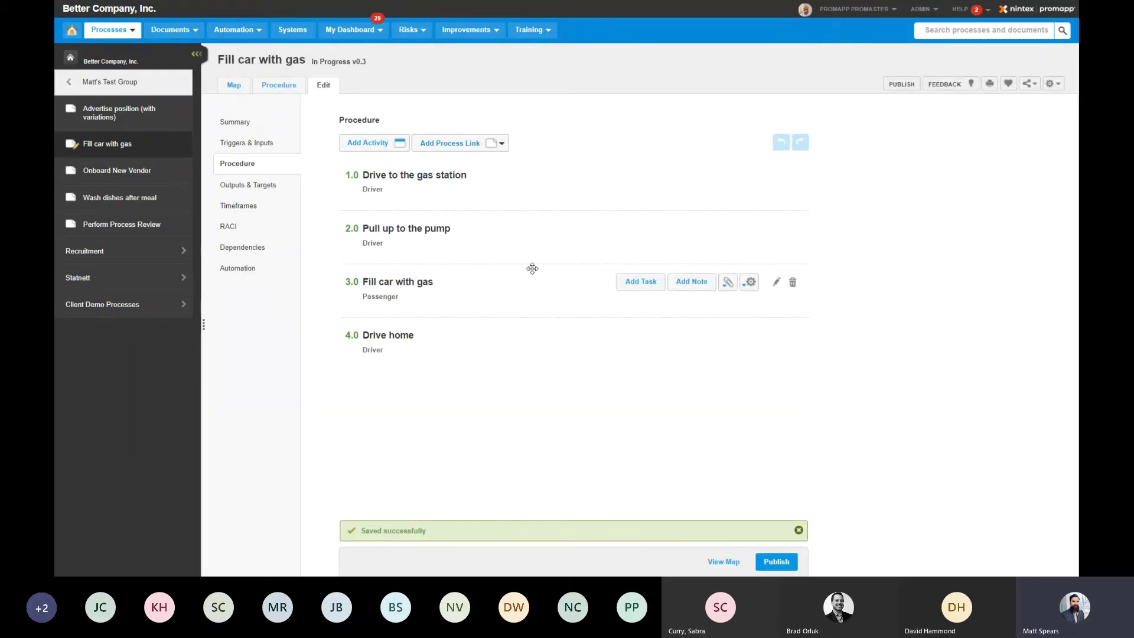
left_click(228, 89)
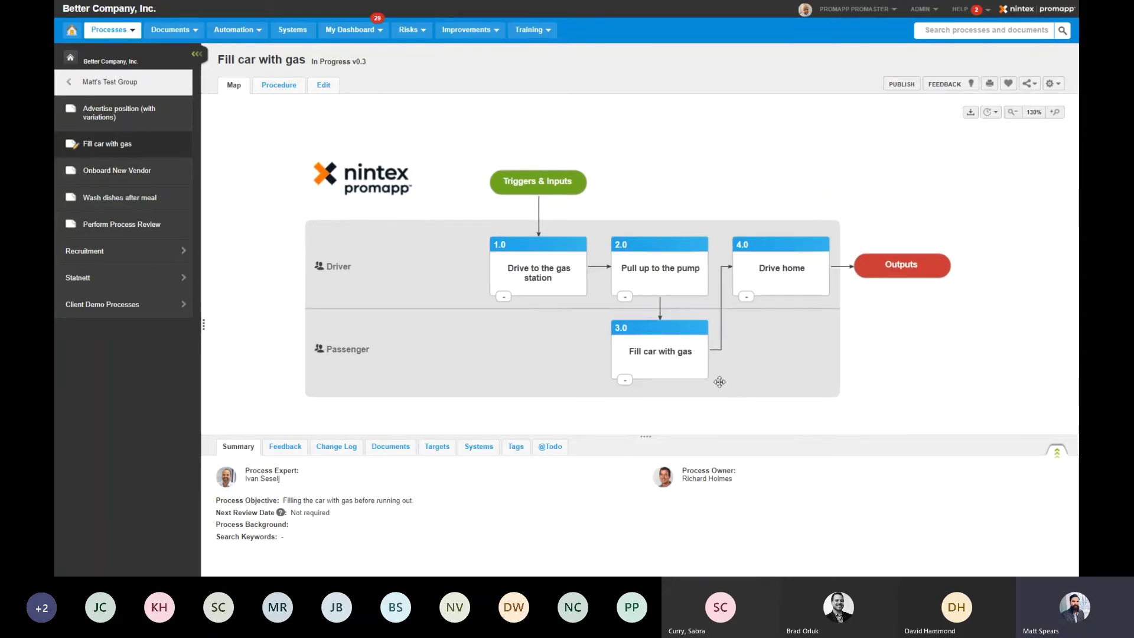
left_click_drag(608, 449, 609, 427)
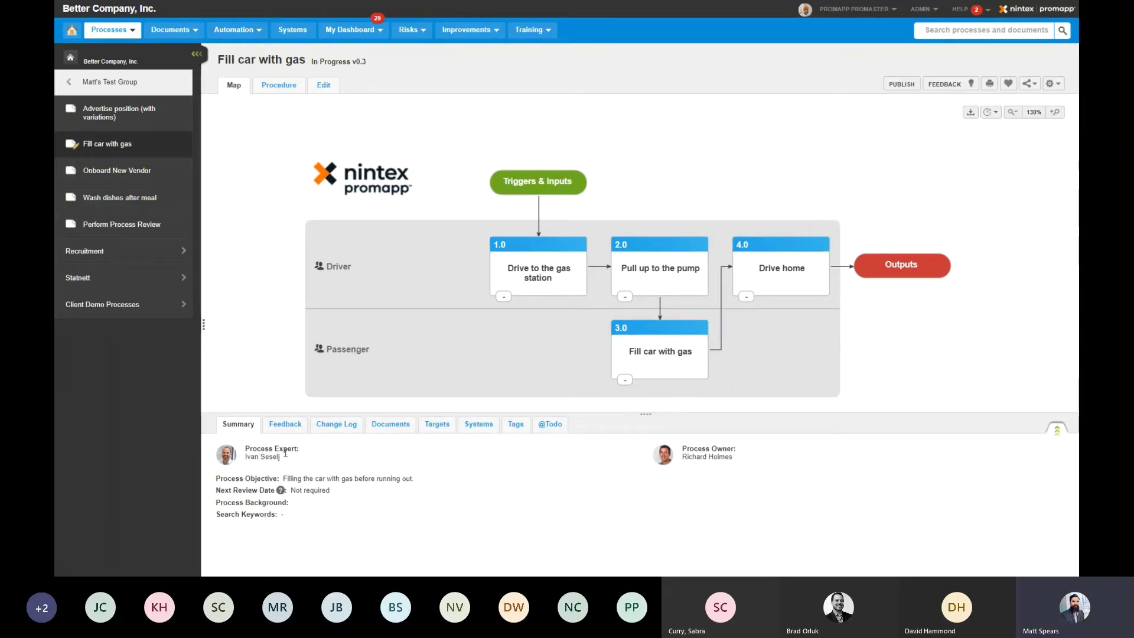
- Shrink the details area beneath the map, then view the details of the "Fill car with gas" activity and close them
left_click(745, 462)
left_click_drag(646, 415, 643, 480)
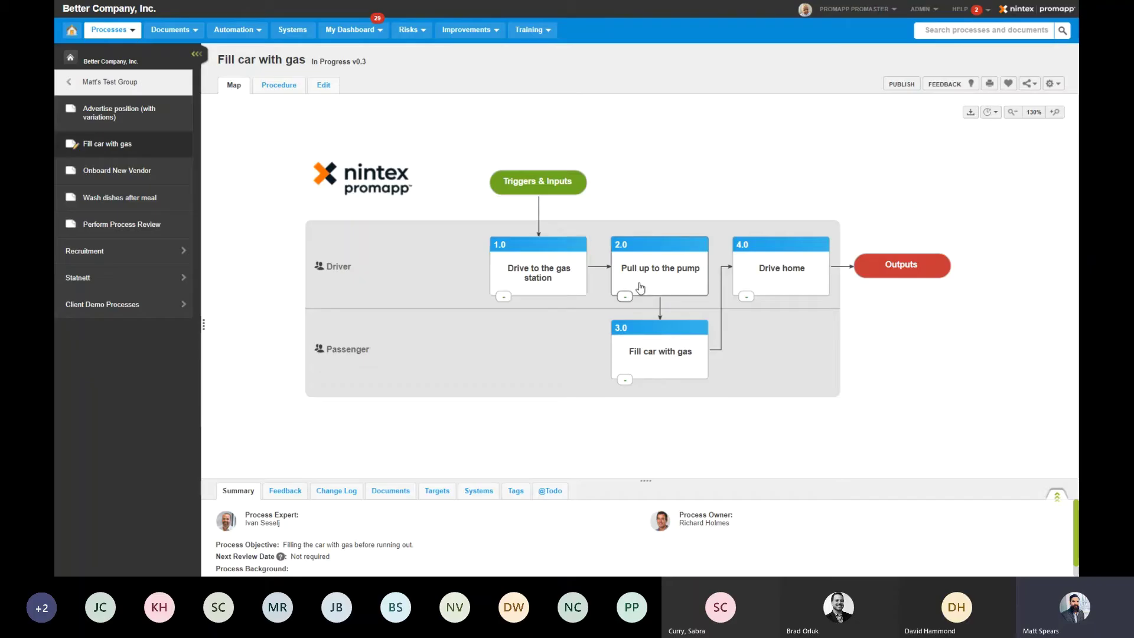
left_click(663, 353)
left_click_drag(790, 287, 378, 327)
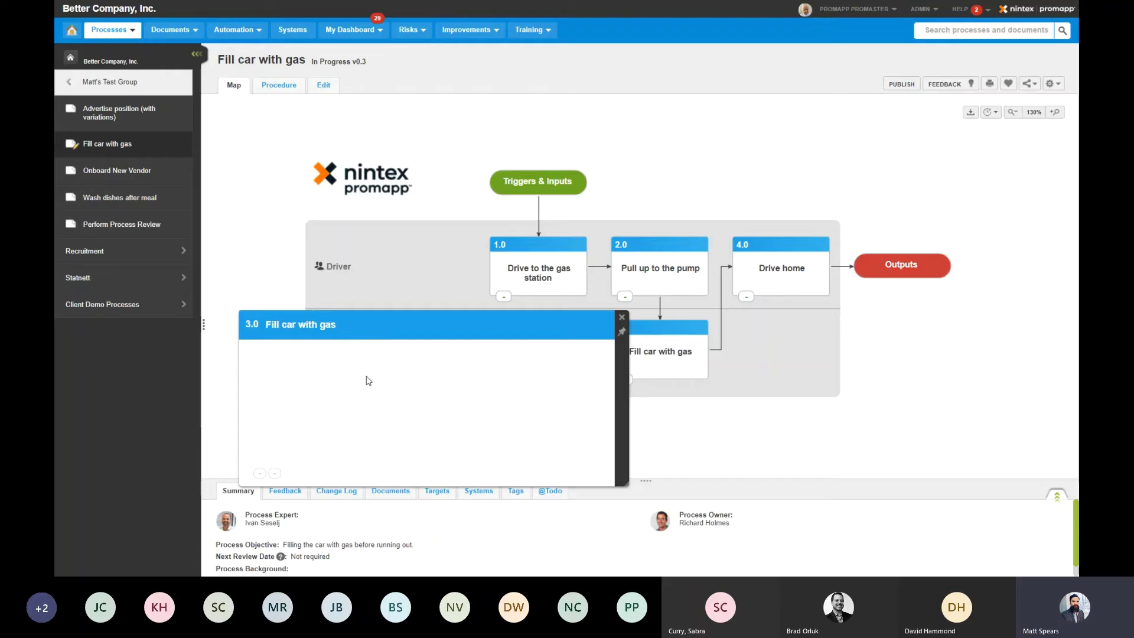
left_click(621, 317)
- Return to editing the procedure and add the tasks "Open gas cap" and "Pay with credit card" to the "Fill car with gas" activity
left_click(328, 86)
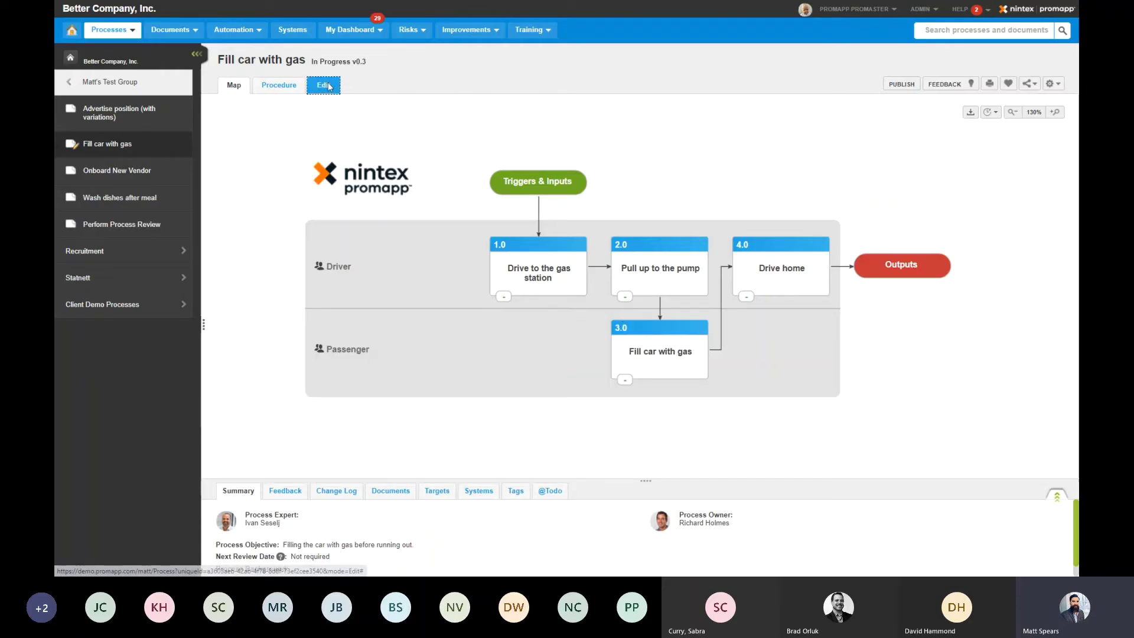
mouse_move(463, 291)
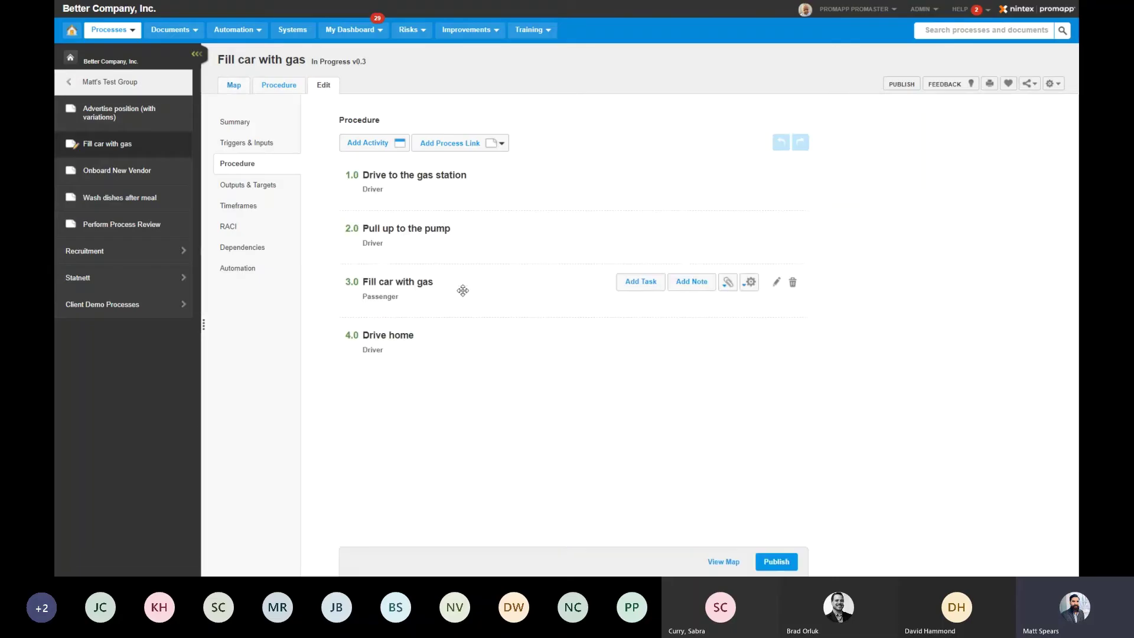
left_click(627, 284)
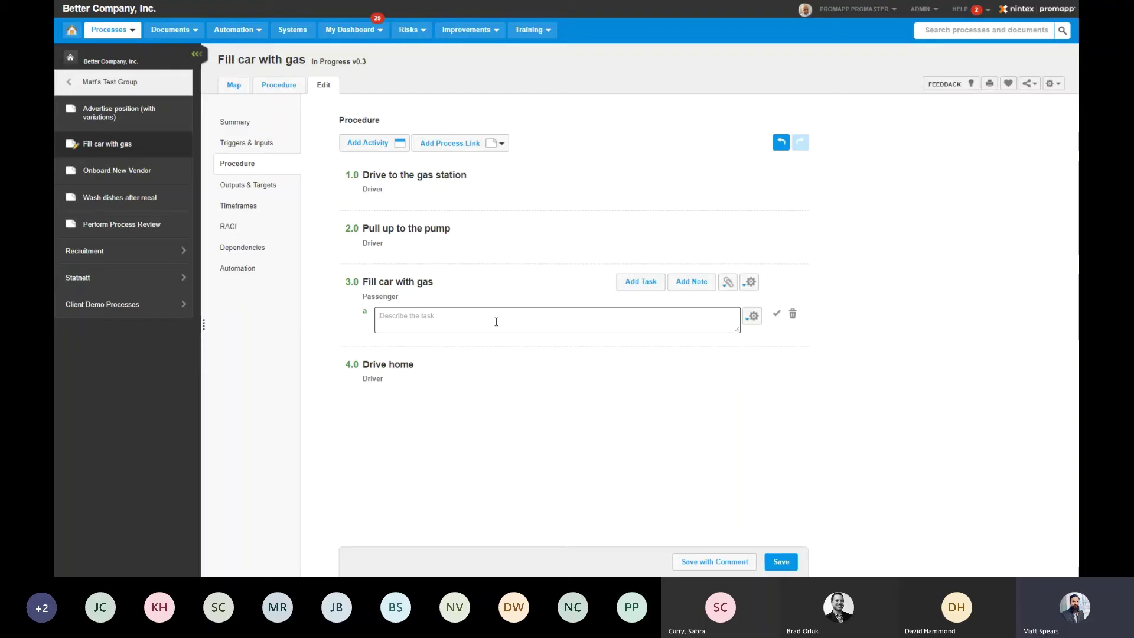
type("Open gas cap")
key("Return")
type("P")
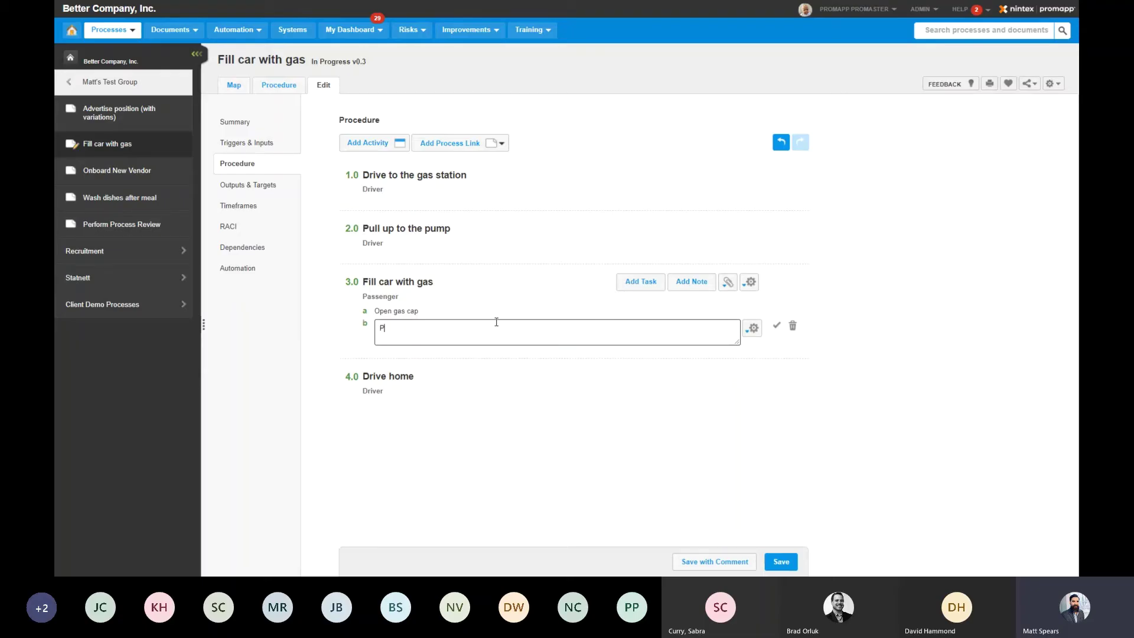
type("ay with credit card")
key("Return")
- Add the tasks "Select fuel grade", "Pump gas" and "Replace nozzle" below the payment task
type("Select")
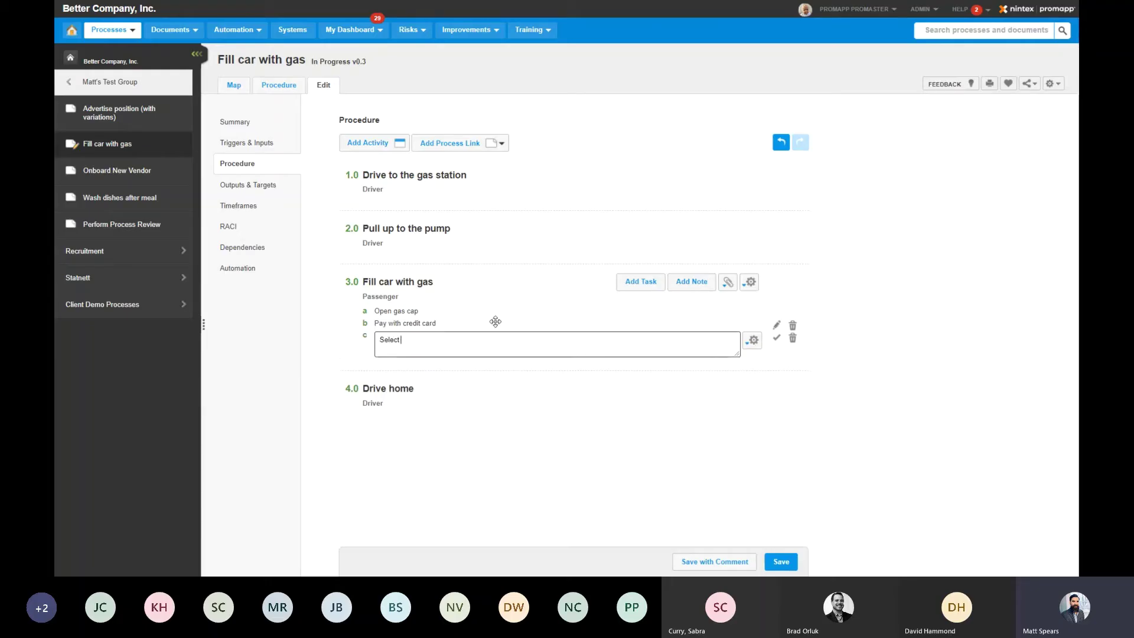
type(" fuel grade")
key("Return")
type("pump")
key("BackSpace")
key("BackSpace")
key("BackSpace")
key("BackSpace")
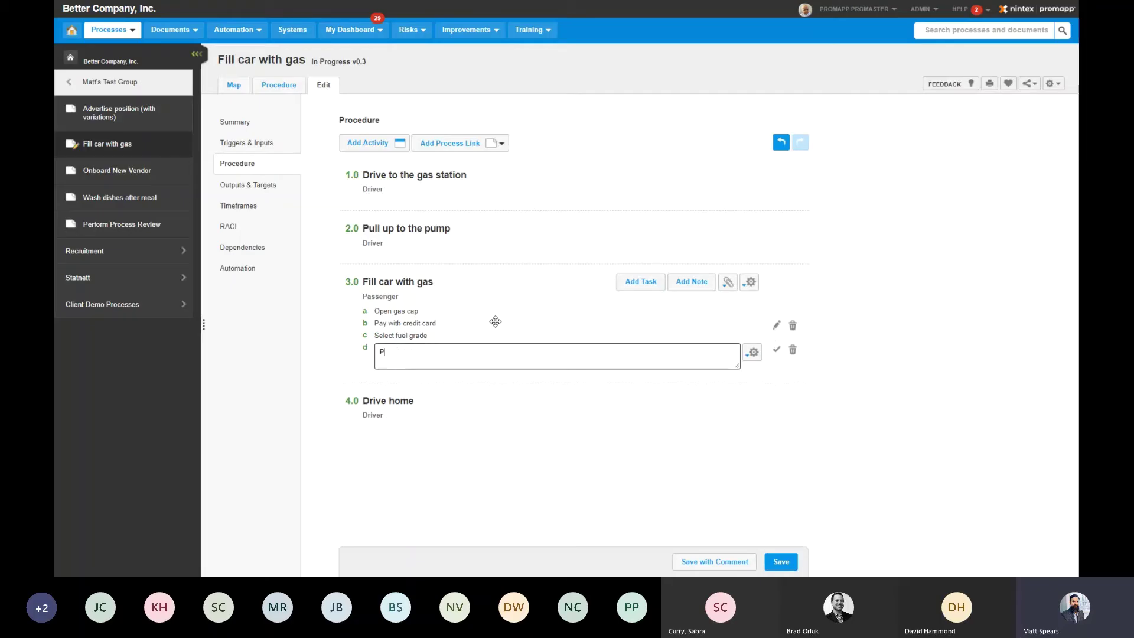
type("Pump gas")
key("Return")
type("R")
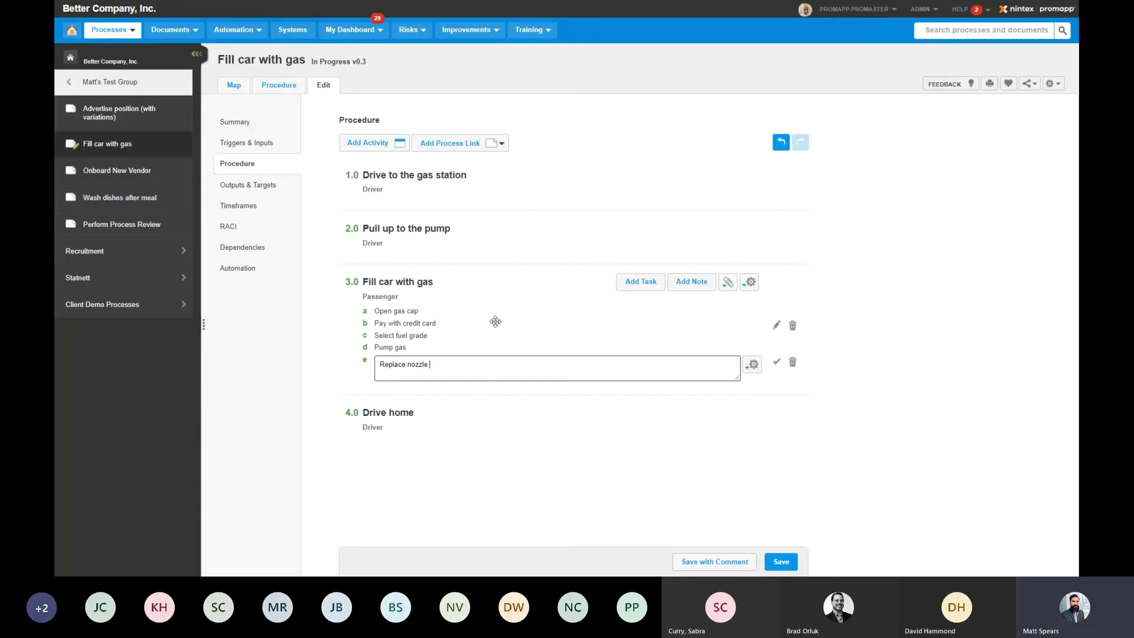
type("eplace nozzle")
- Add the note "What if I am paying with cash?" to the "Pay with credit card" task, with the details "Provide answer here....."
left_click(480, 323)
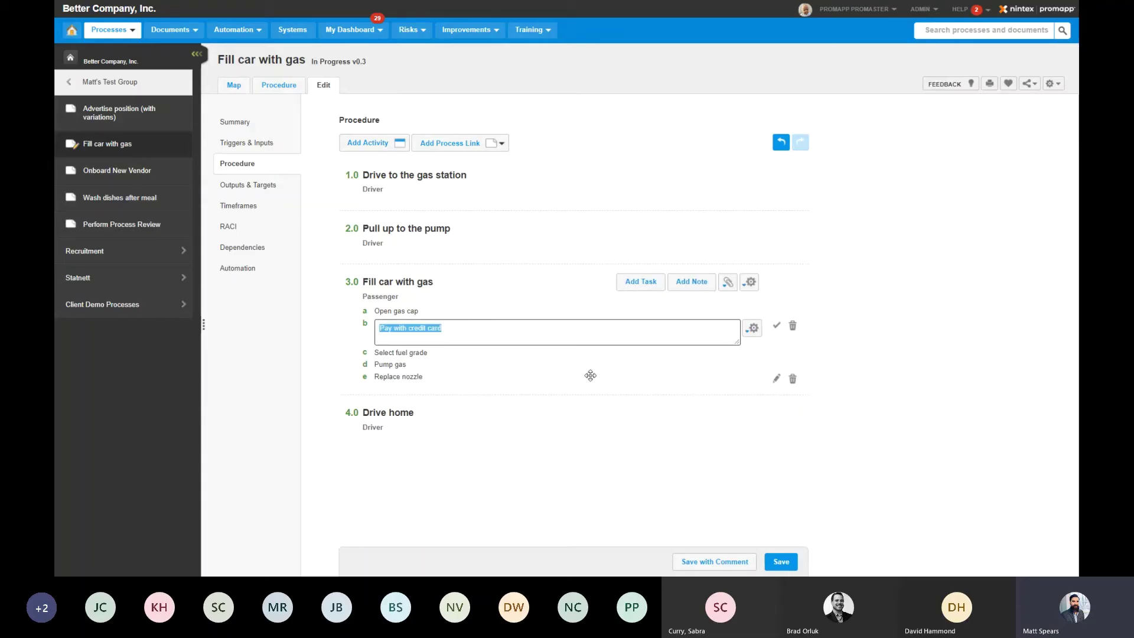
left_click(450, 329)
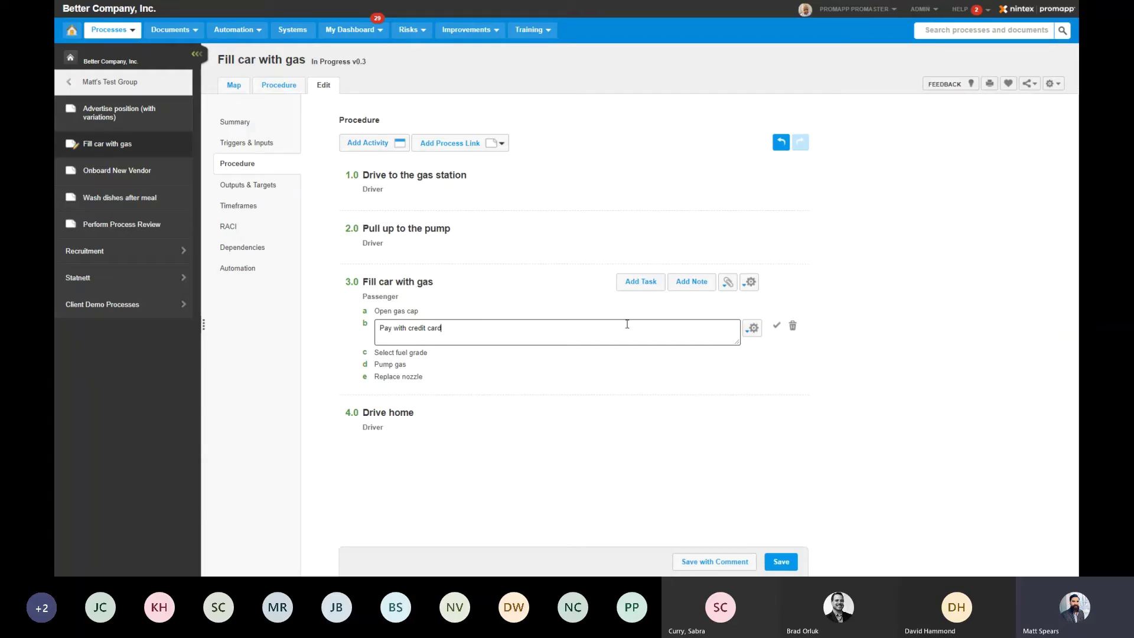
left_click(453, 337)
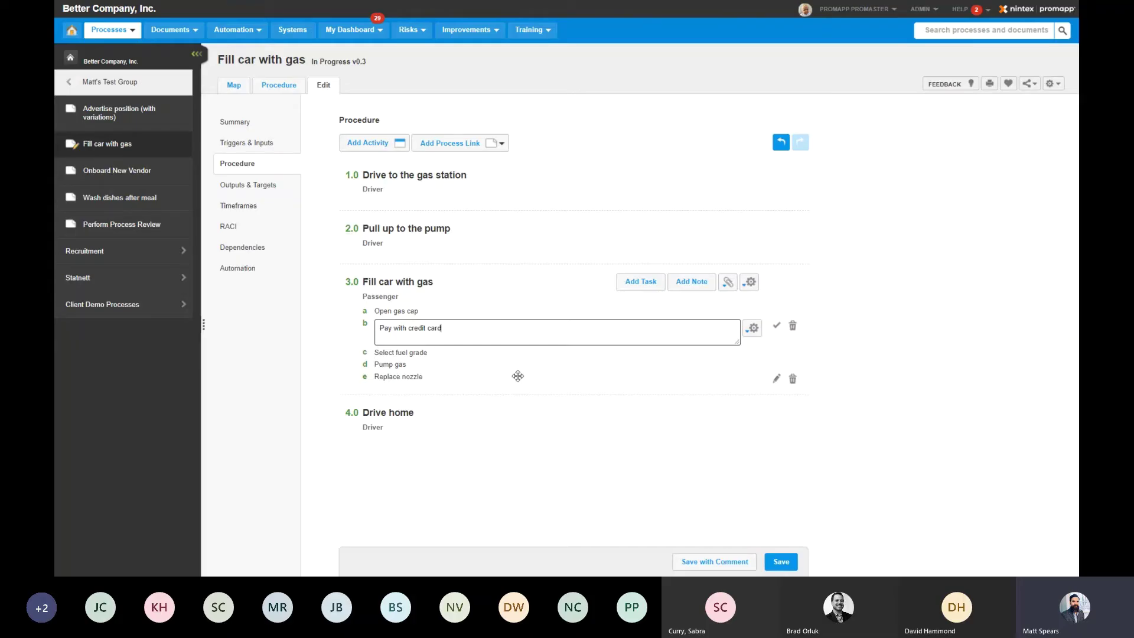
left_click(529, 333)
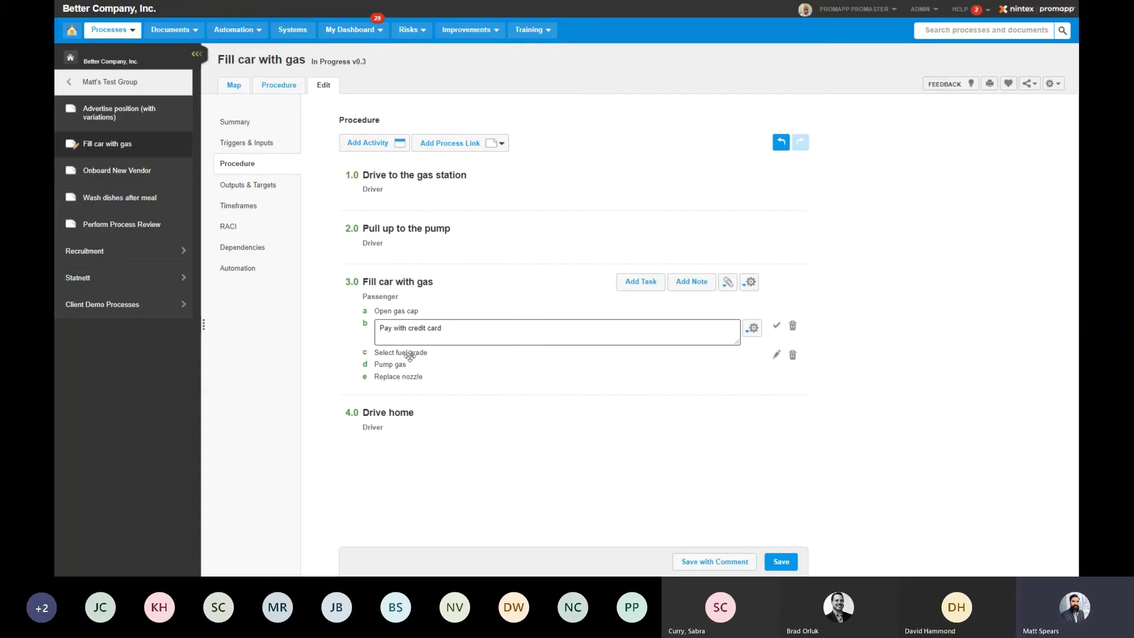
left_click(690, 284)
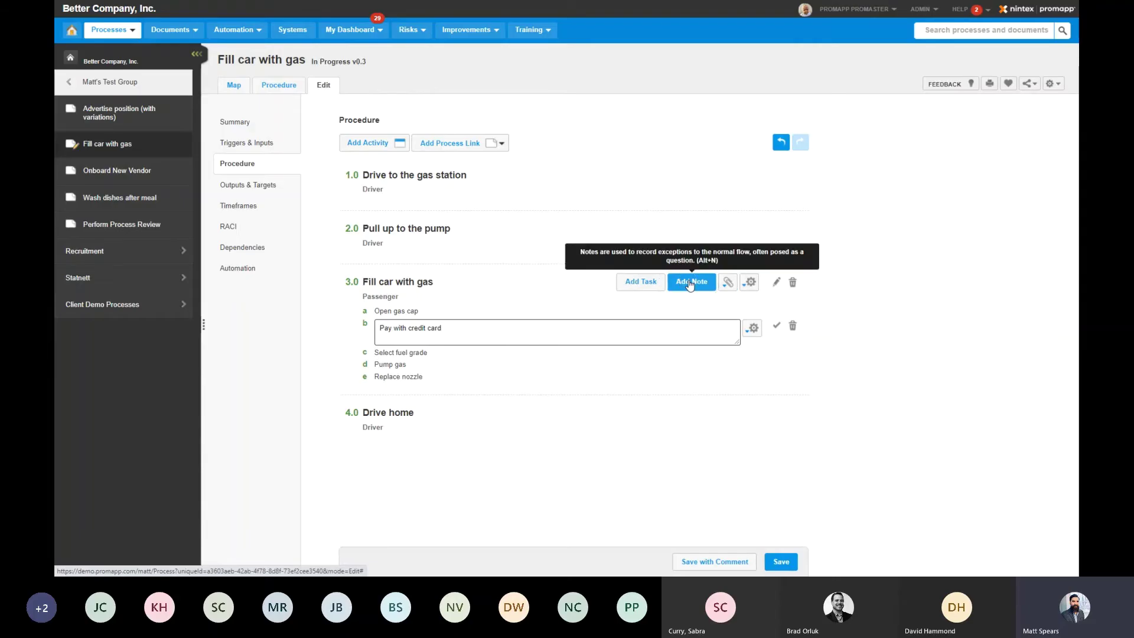
type("Wha")
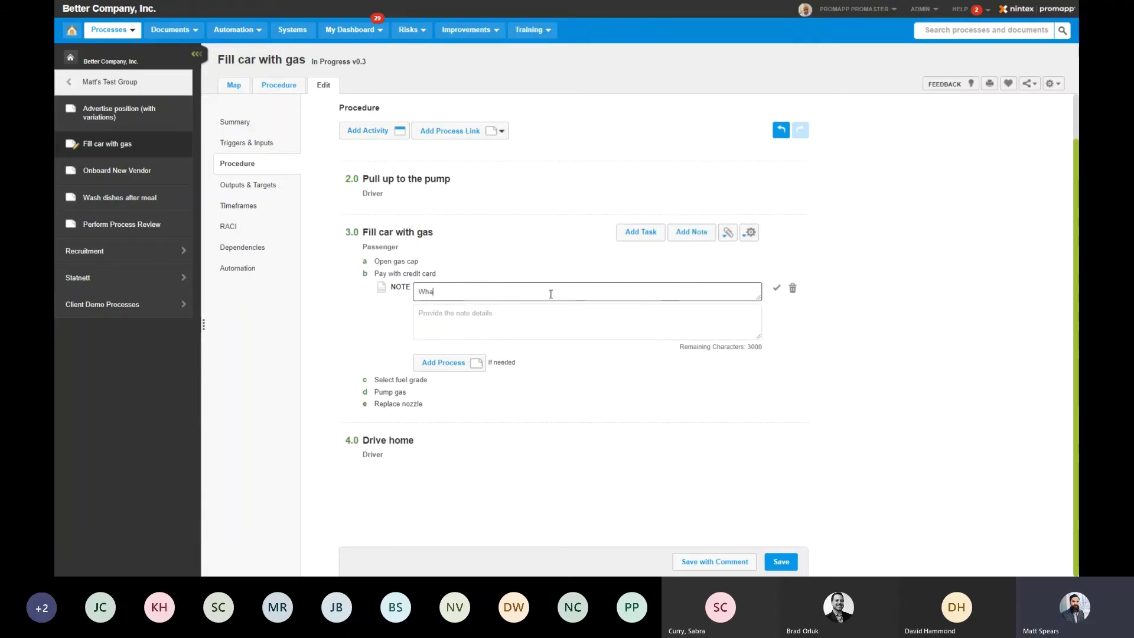
type("t if I am paying with cash?")
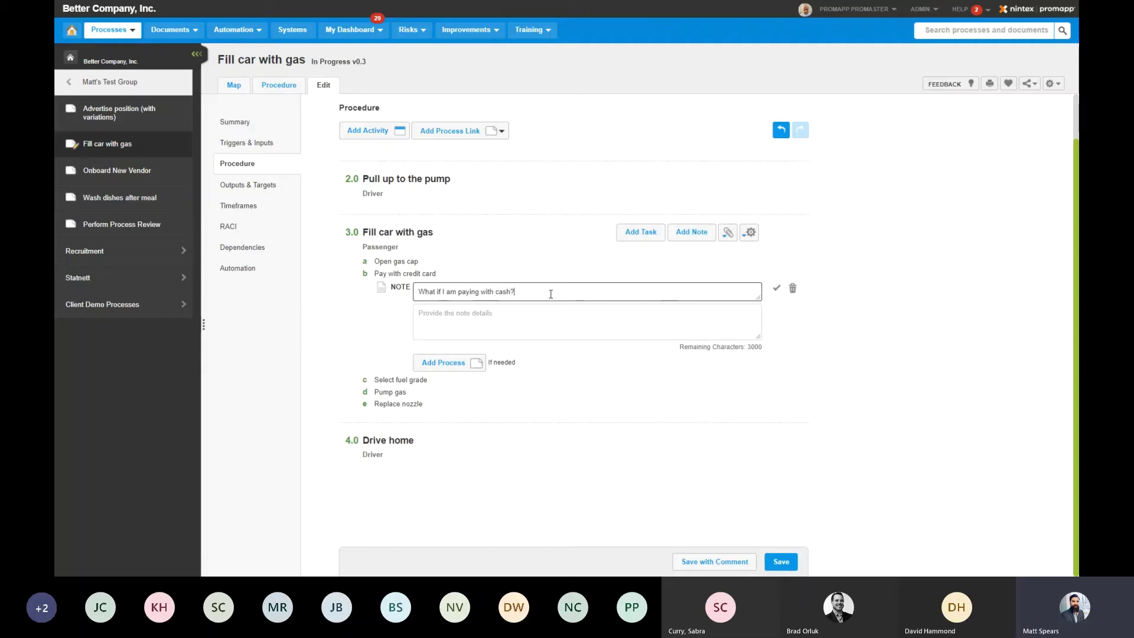
key("Tab")
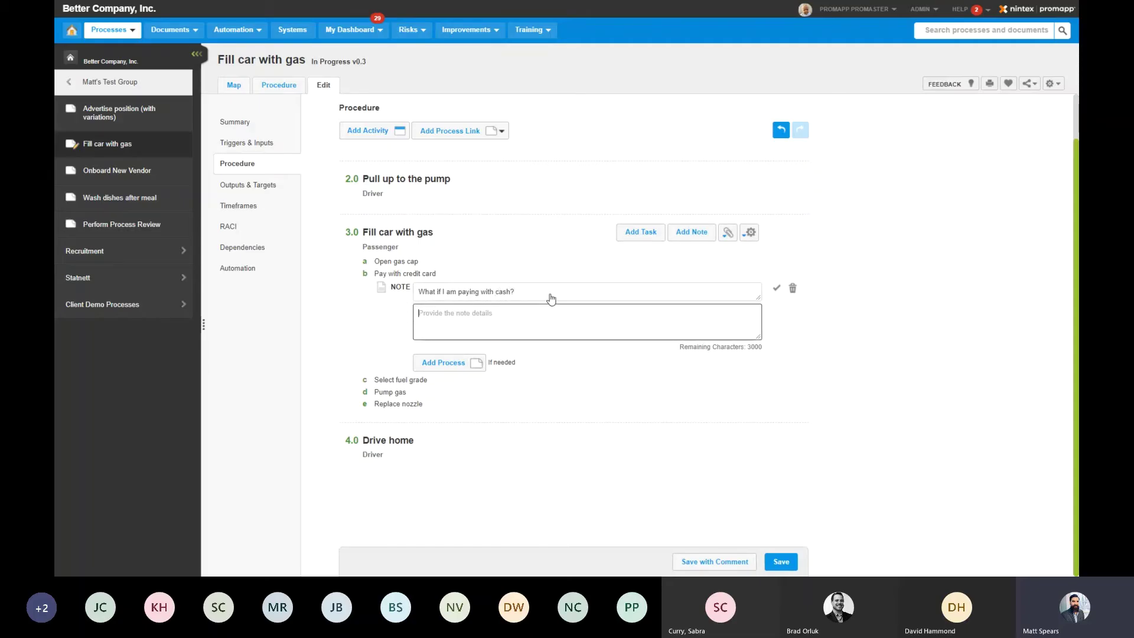
type("Provide answer here.....")
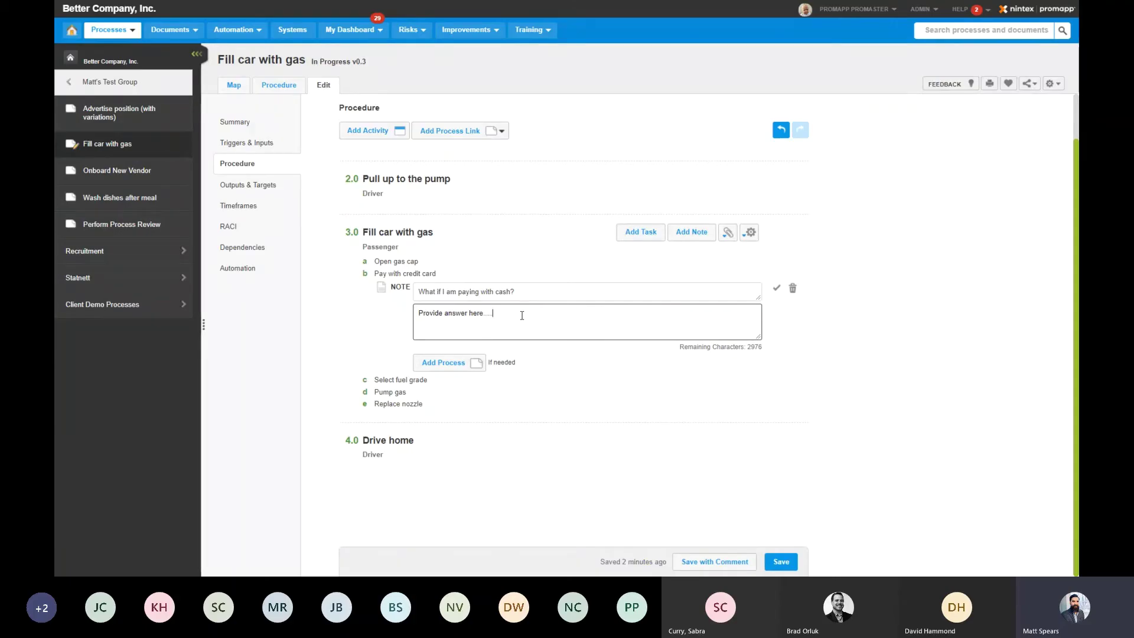
left_click_drag(513, 319, 415, 312)
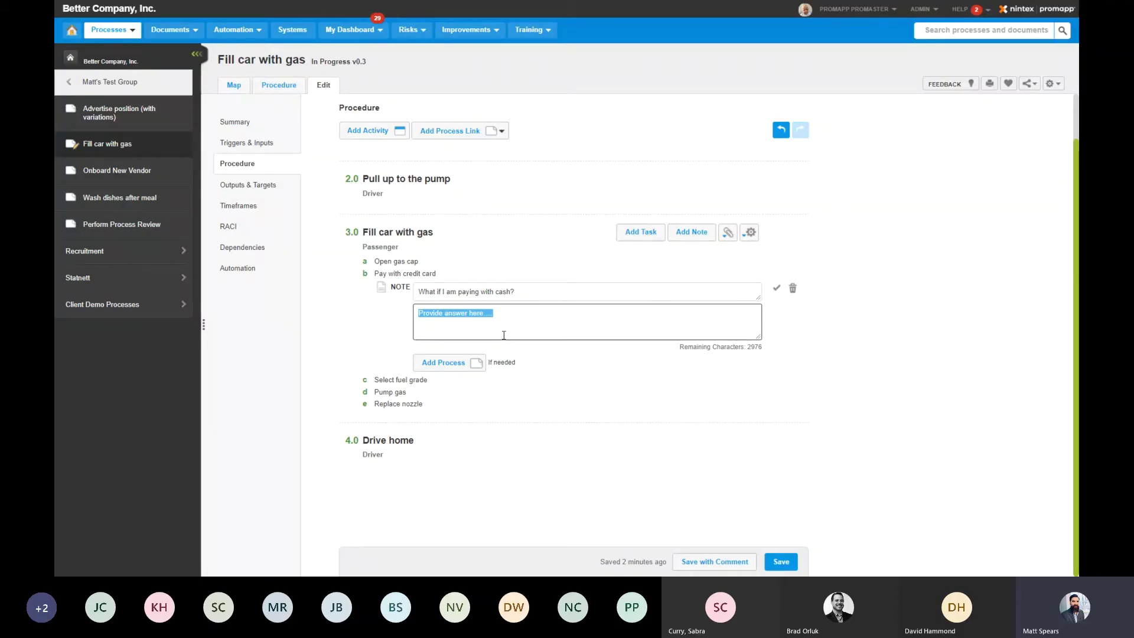
left_click(474, 364)
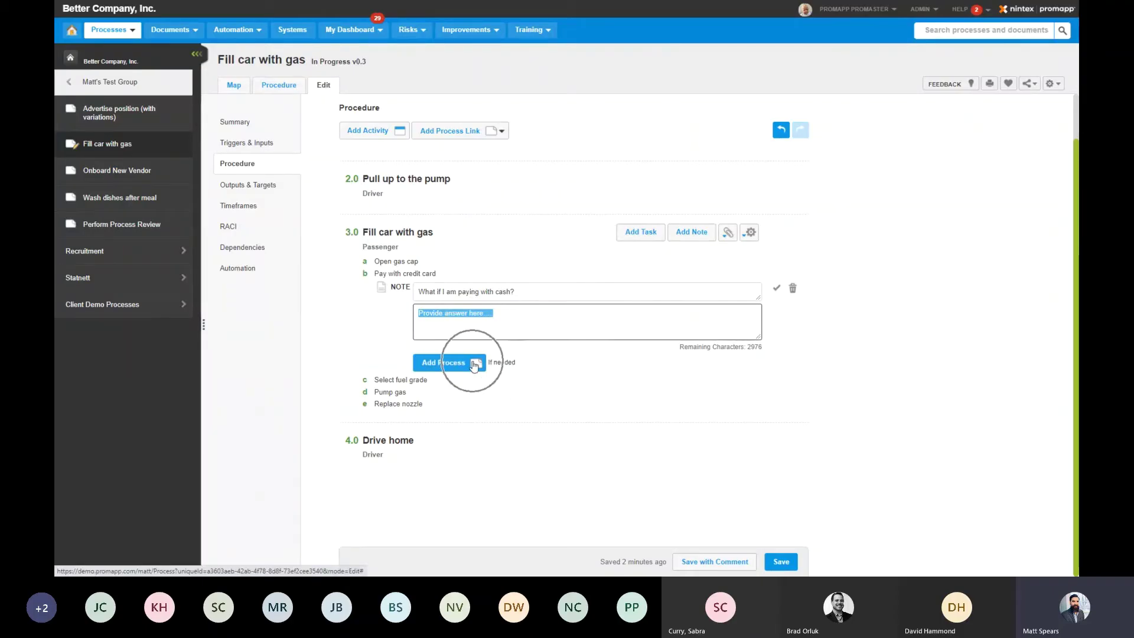
left_click(452, 370)
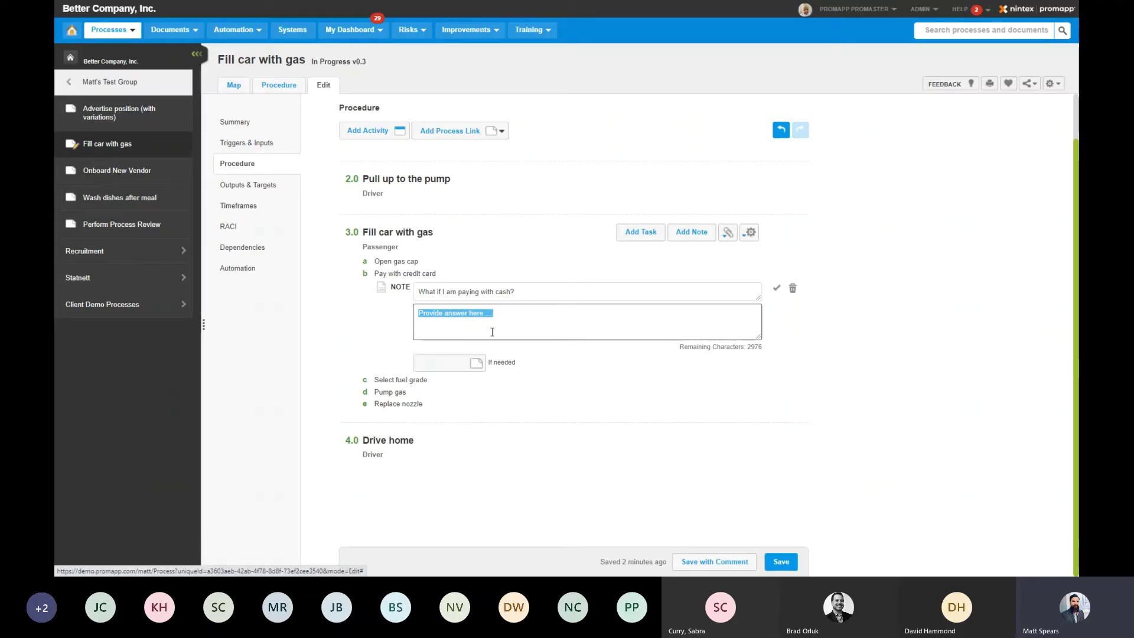
mouse_move(430, 280)
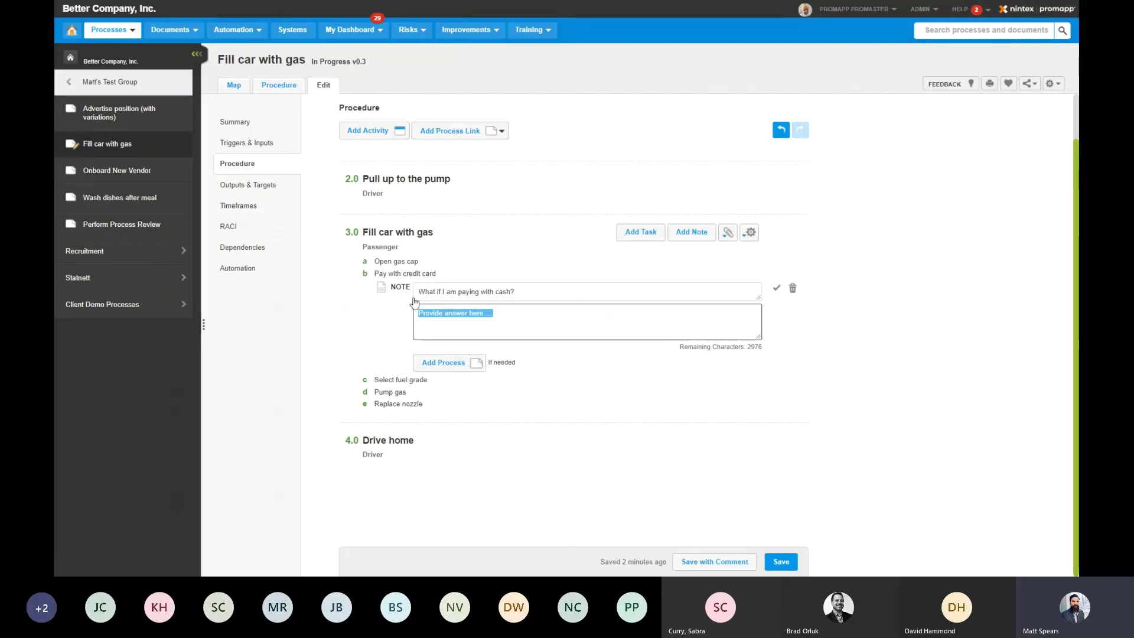
mouse_move(493, 378)
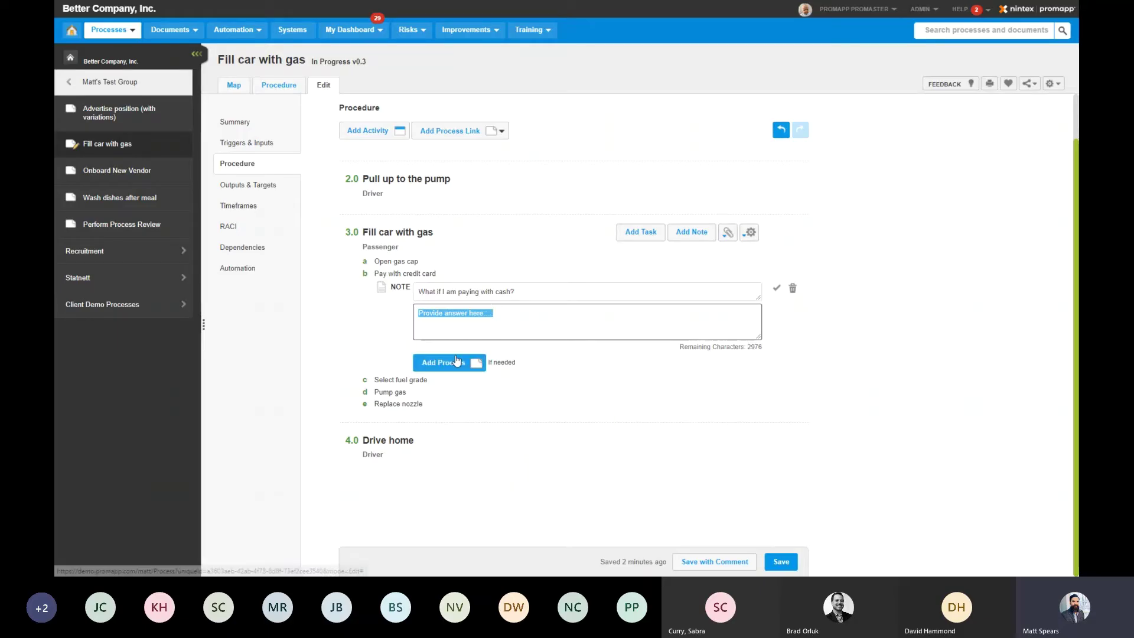
- Accept the note, save the procedure and display the process map
left_click(776, 288)
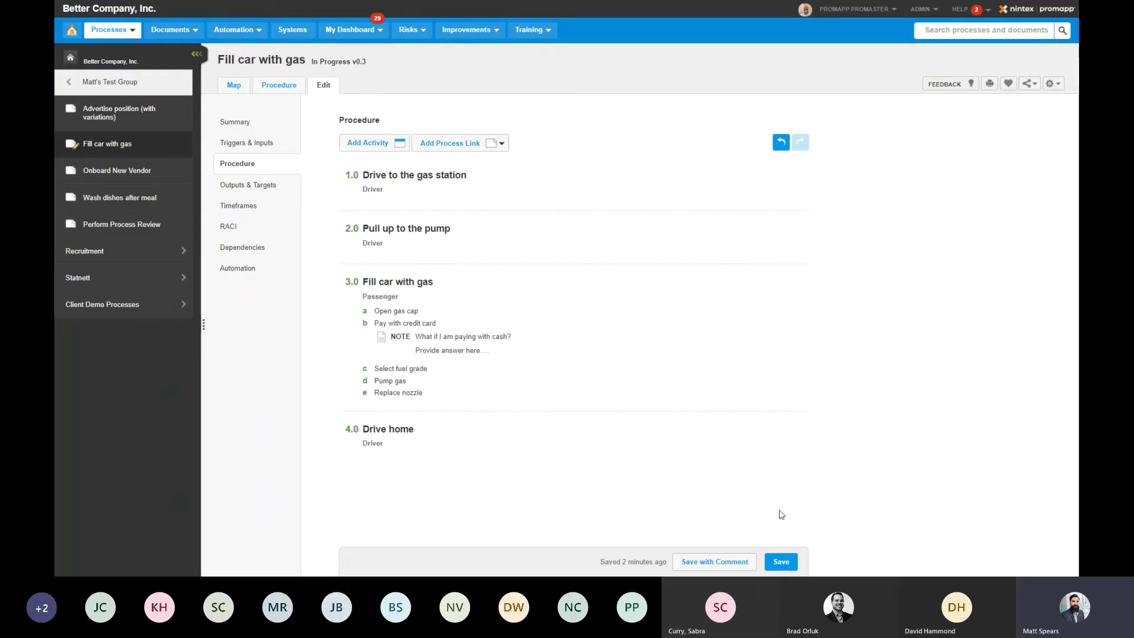
left_click(784, 566)
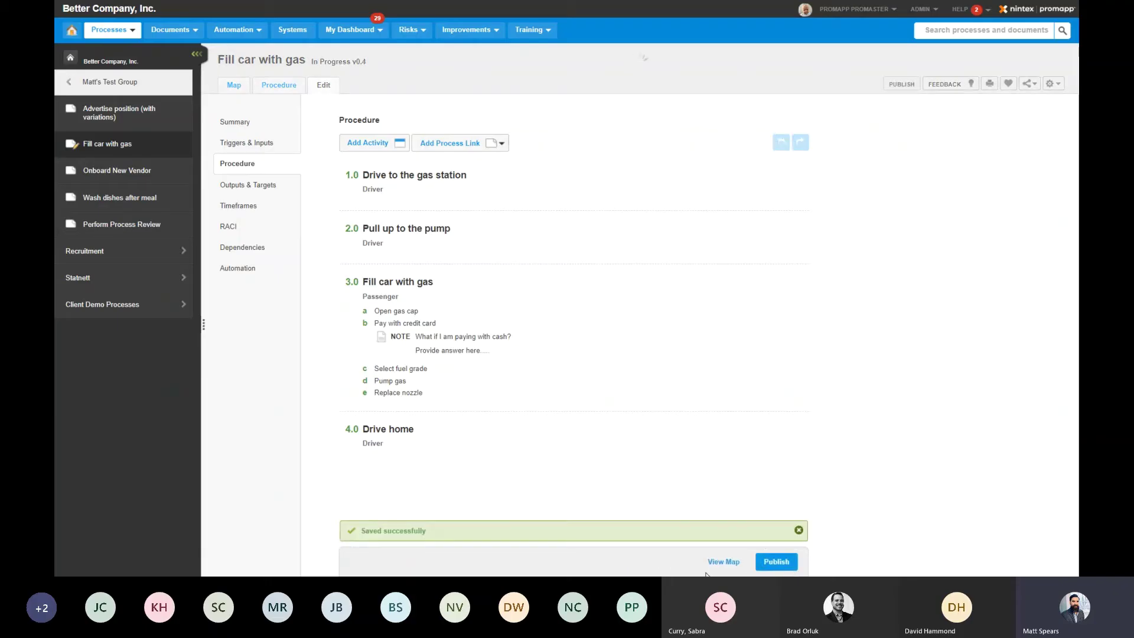
left_click(241, 89)
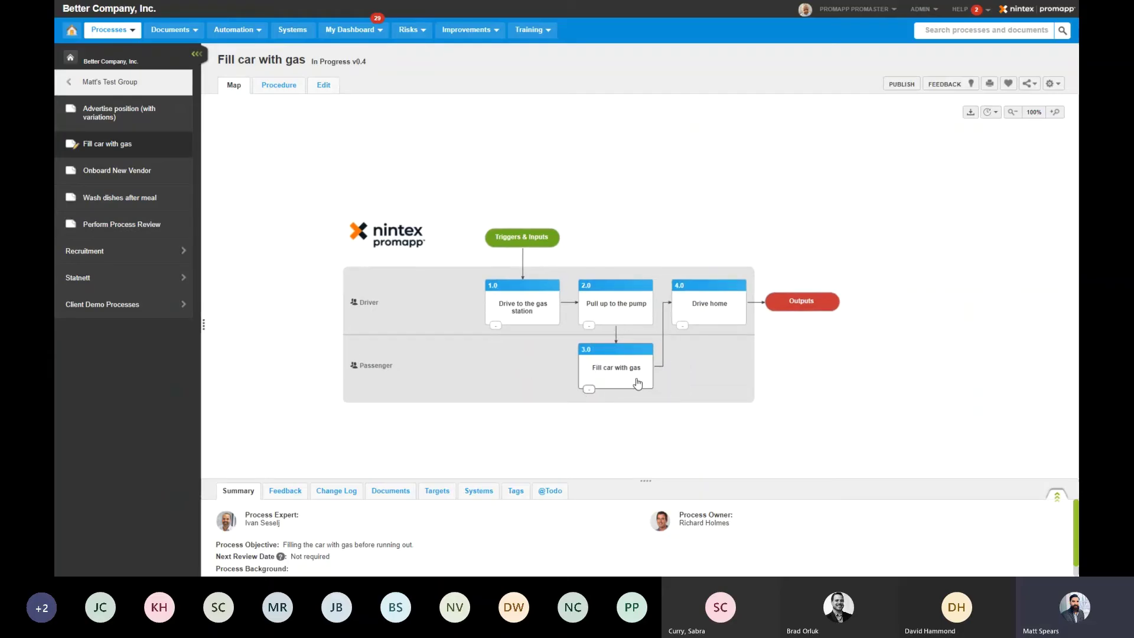
- View the tasks of the "Fill car with gas" activity on the map, expand and collapse its cash note, and close the details
left_click(640, 379)
left_click_drag(783, 317, 810, 337)
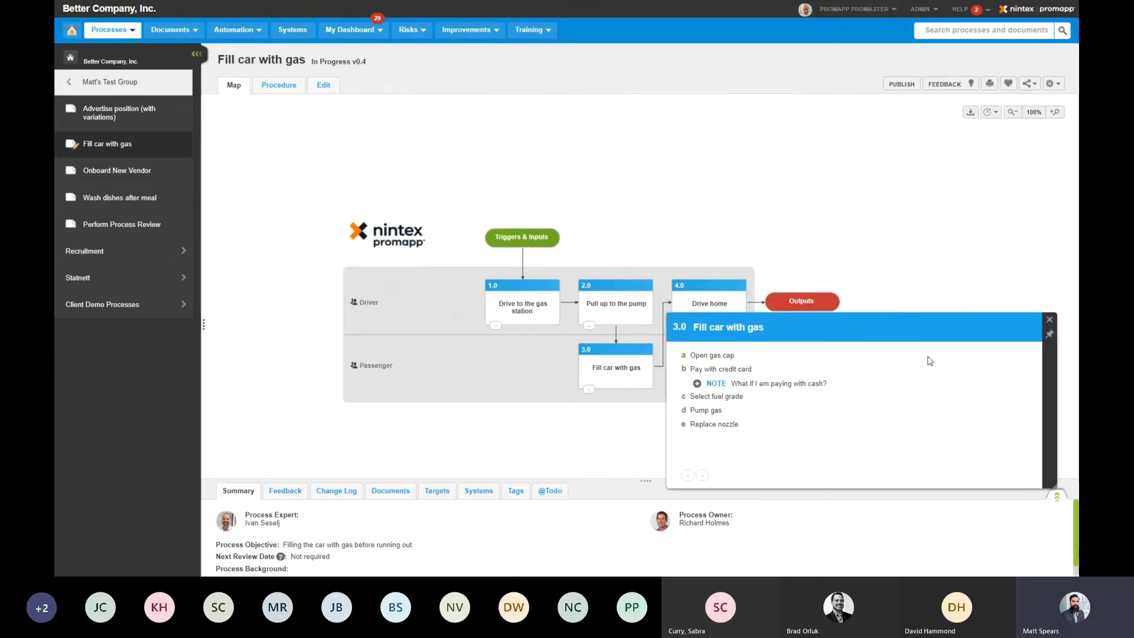
left_click(715, 385)
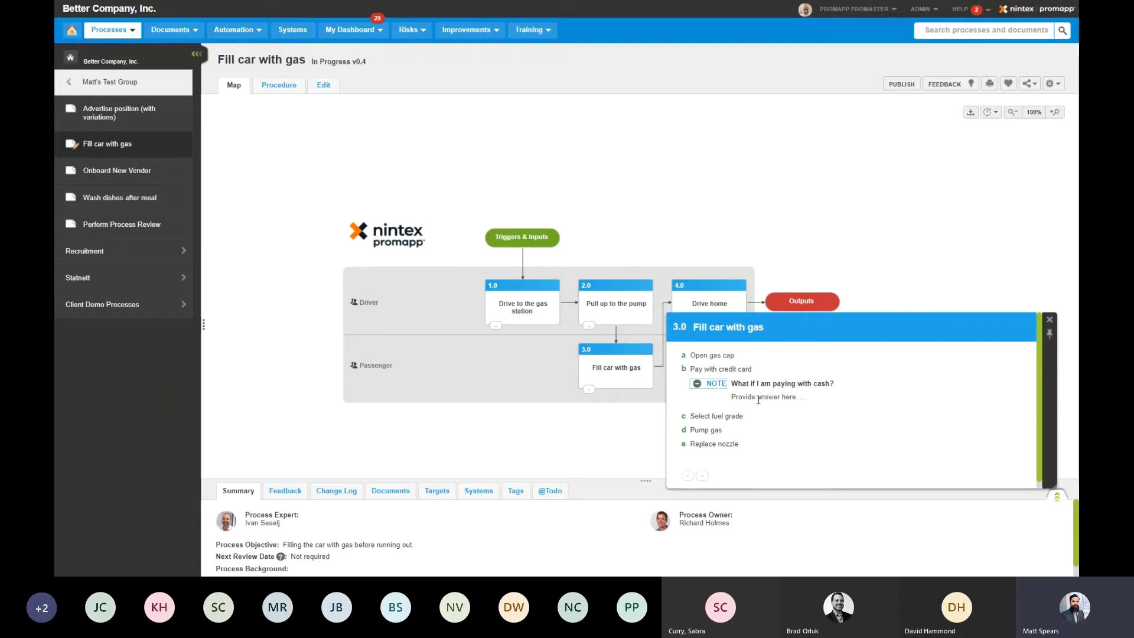
left_click(709, 384)
left_click(833, 390)
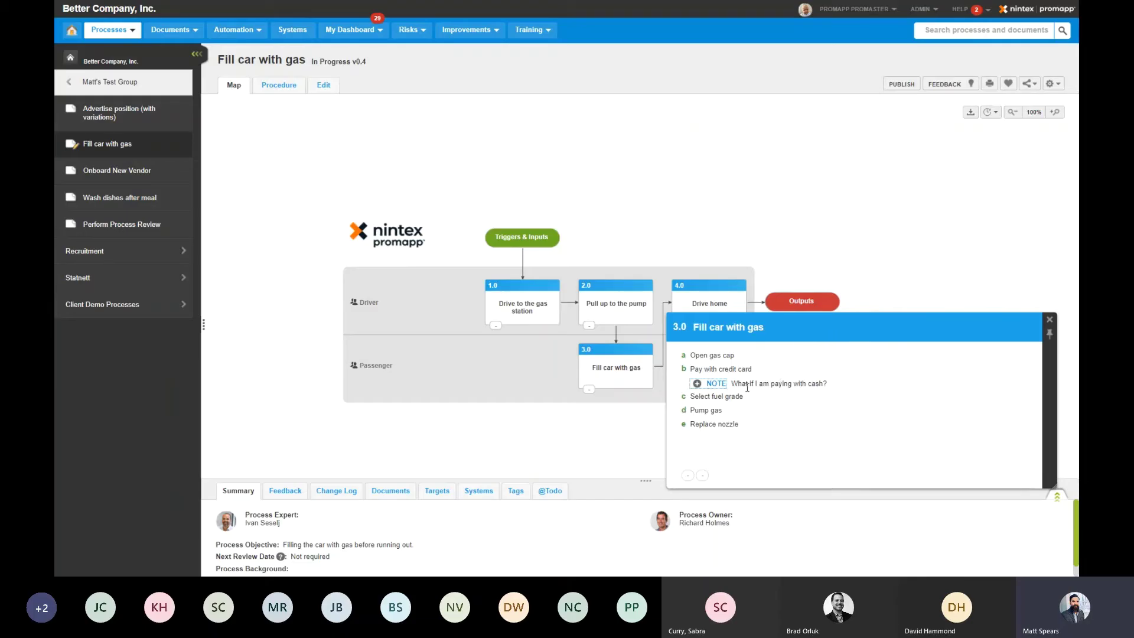
left_click(716, 384)
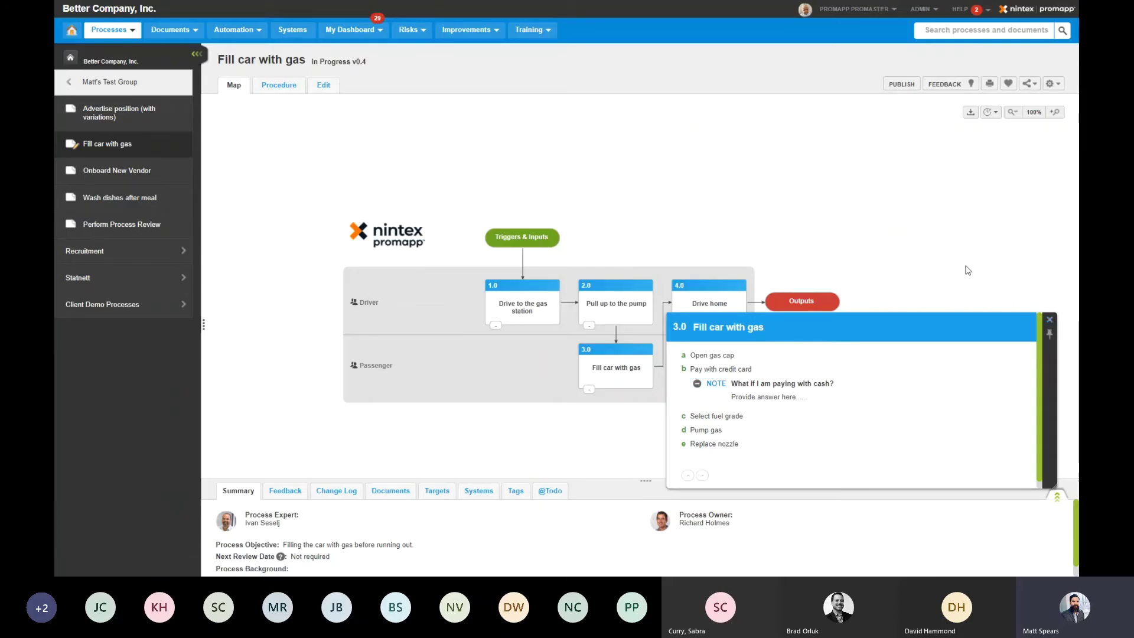
left_click(1049, 319)
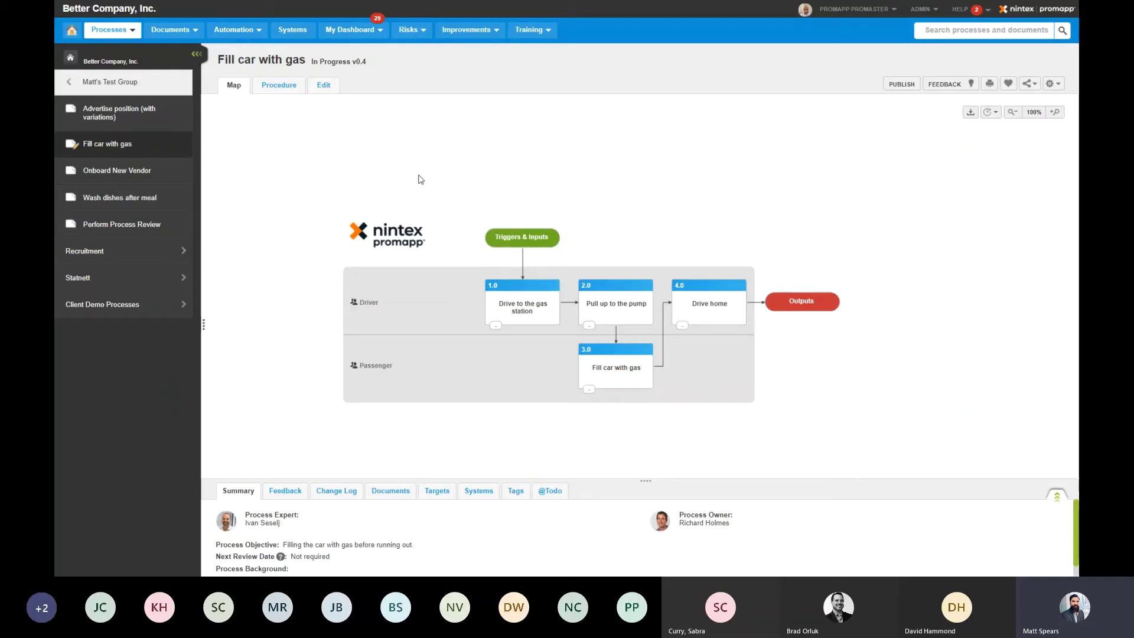
- Look at the procedure in edit mode, then return to the process map, enlarge it to 120% and center it
left_click(328, 89)
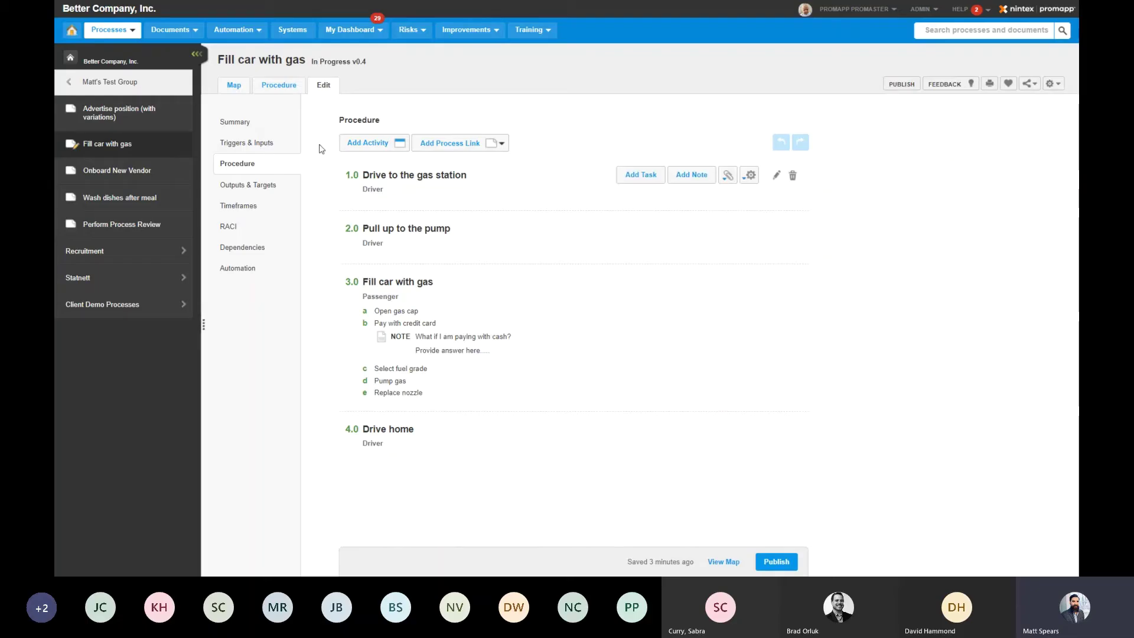
left_click(238, 89)
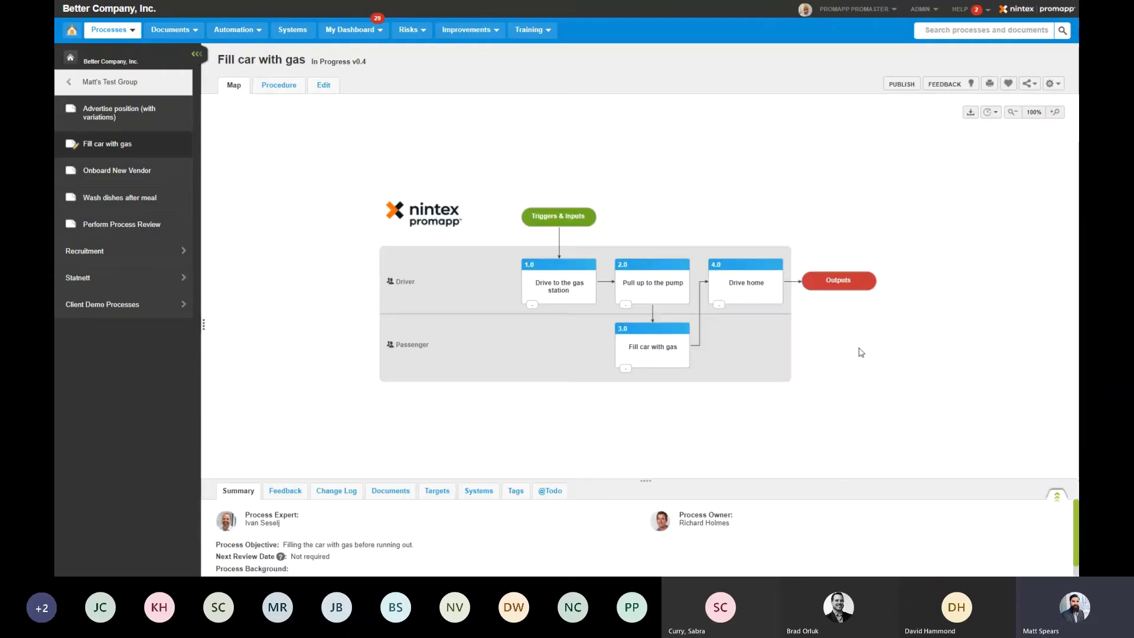
scroll(761, 347, "up", 2)
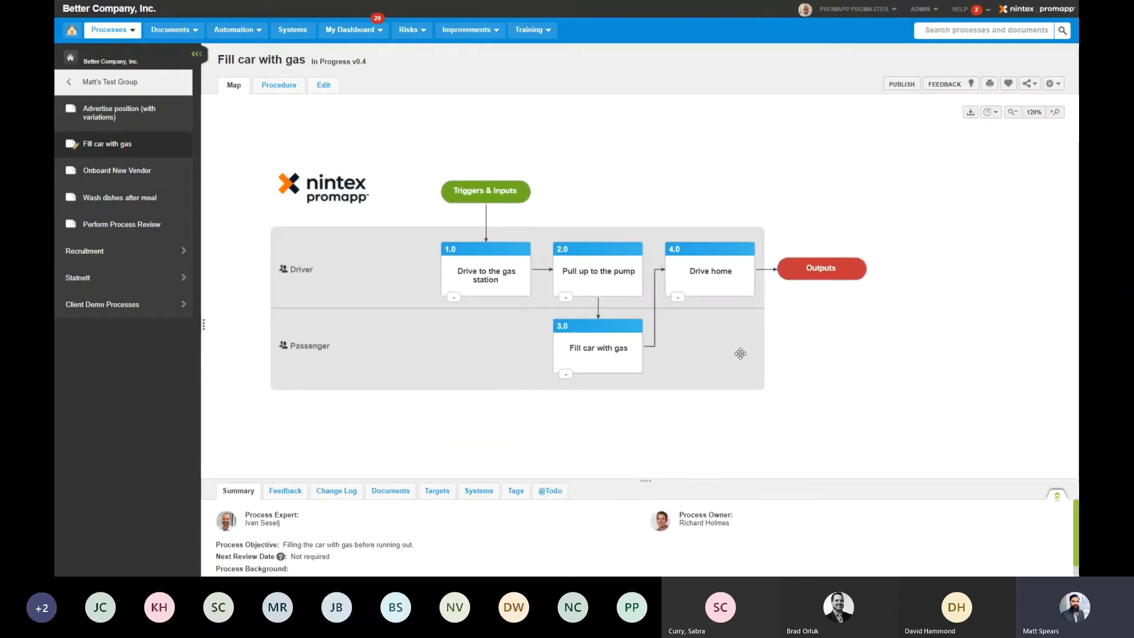
left_click_drag(740, 353, 803, 355)
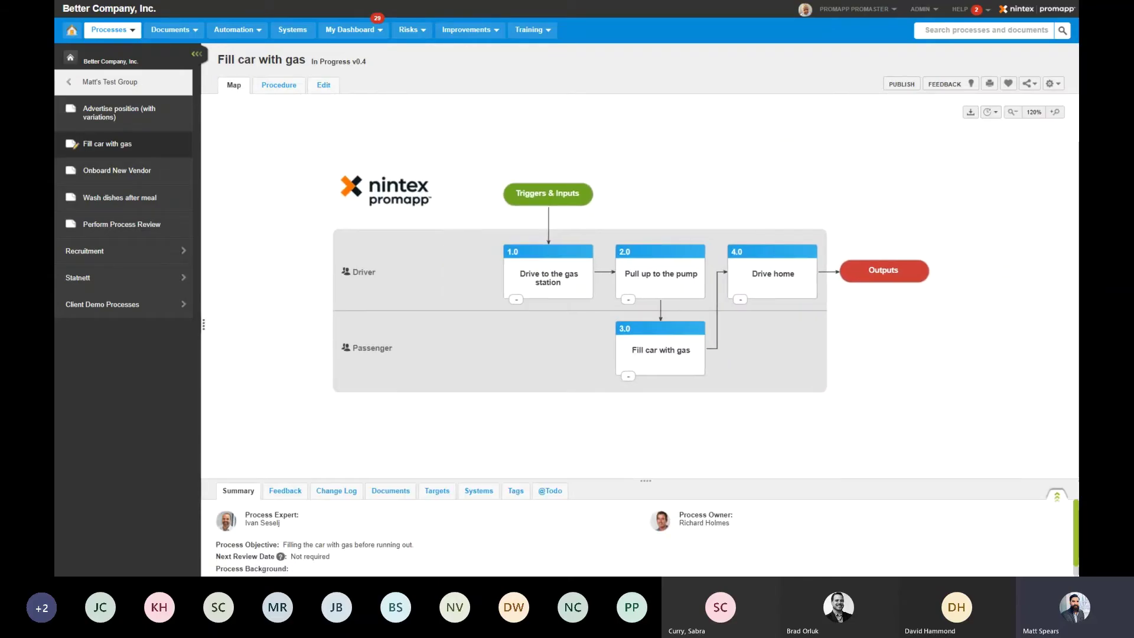
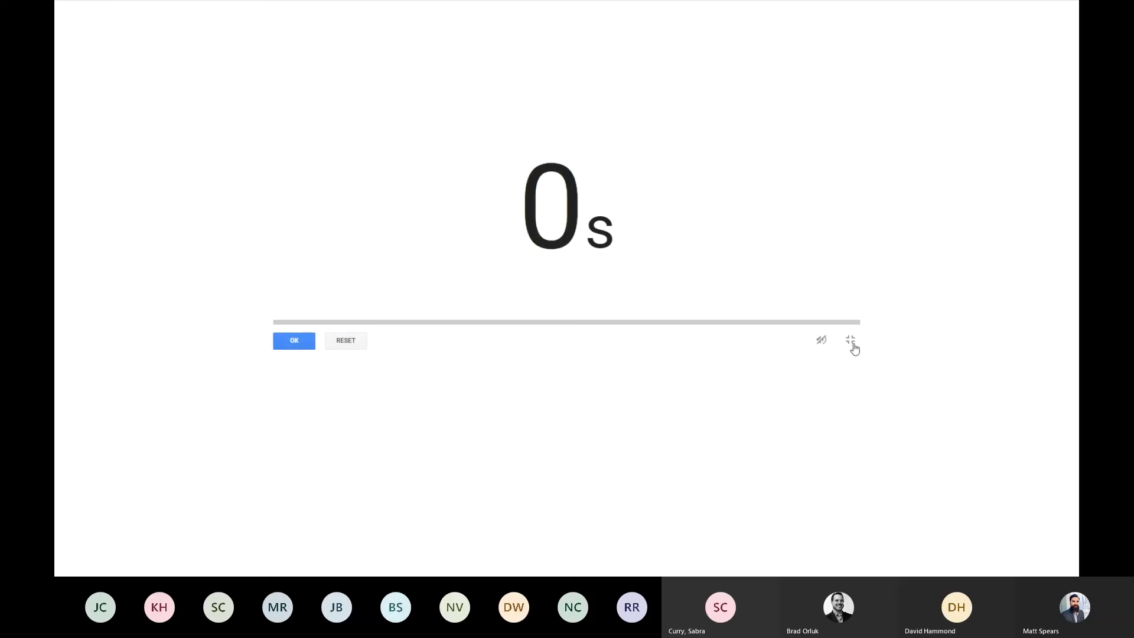
- Leave the full-screen timer and process map, and switch to the Nintex Process Workshop home page
left_click(851, 342)
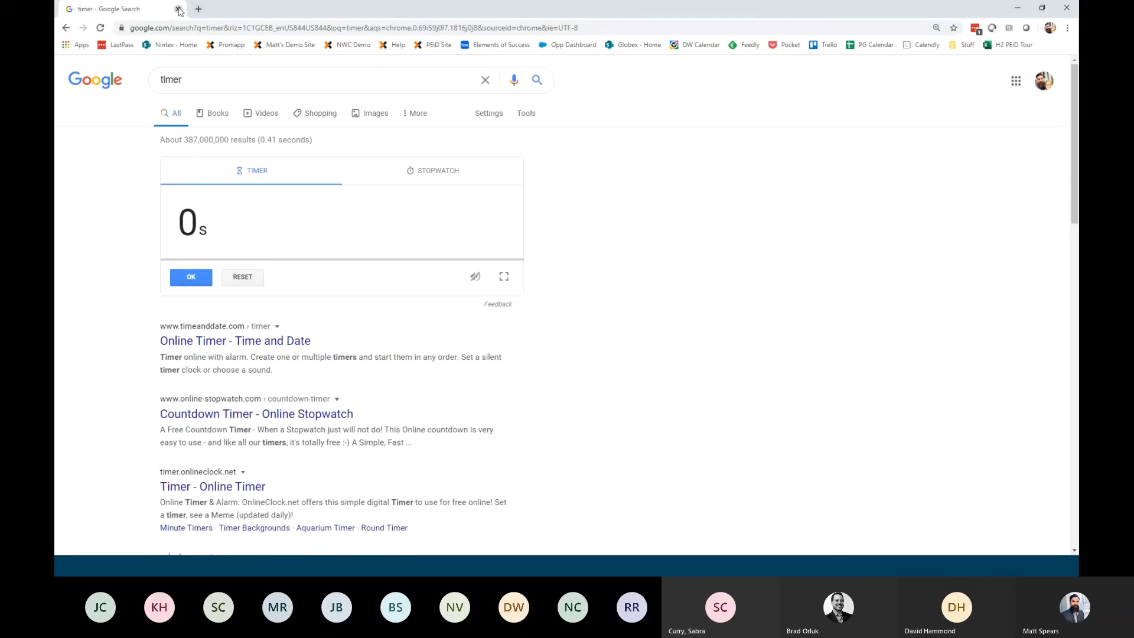
key("alt+Tab")
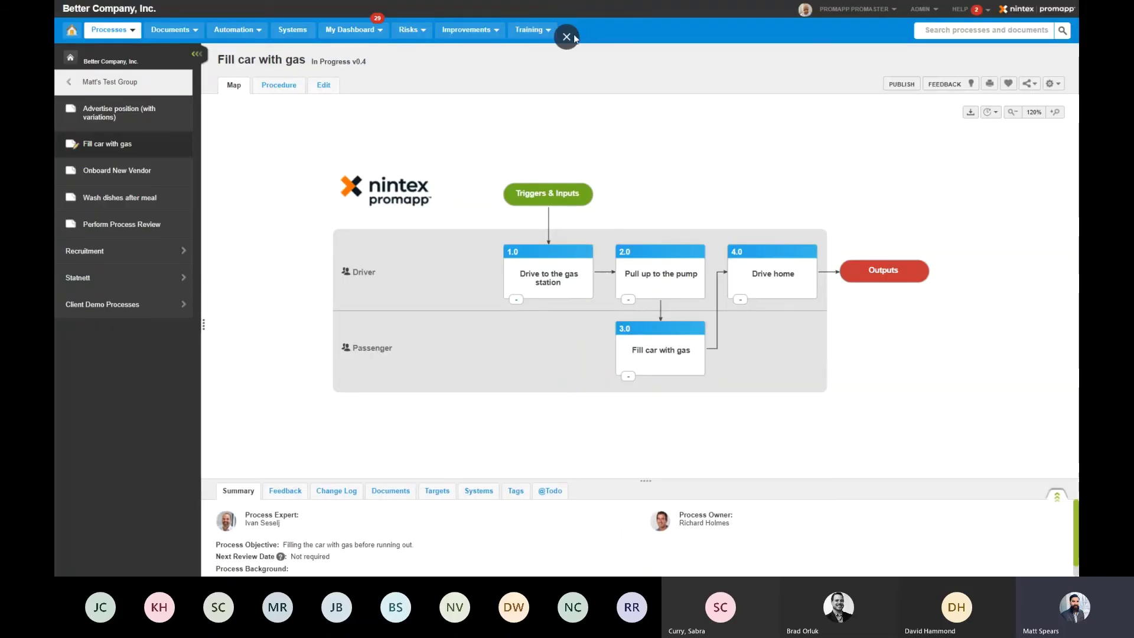
left_click(566, 37)
left_click(240, 15)
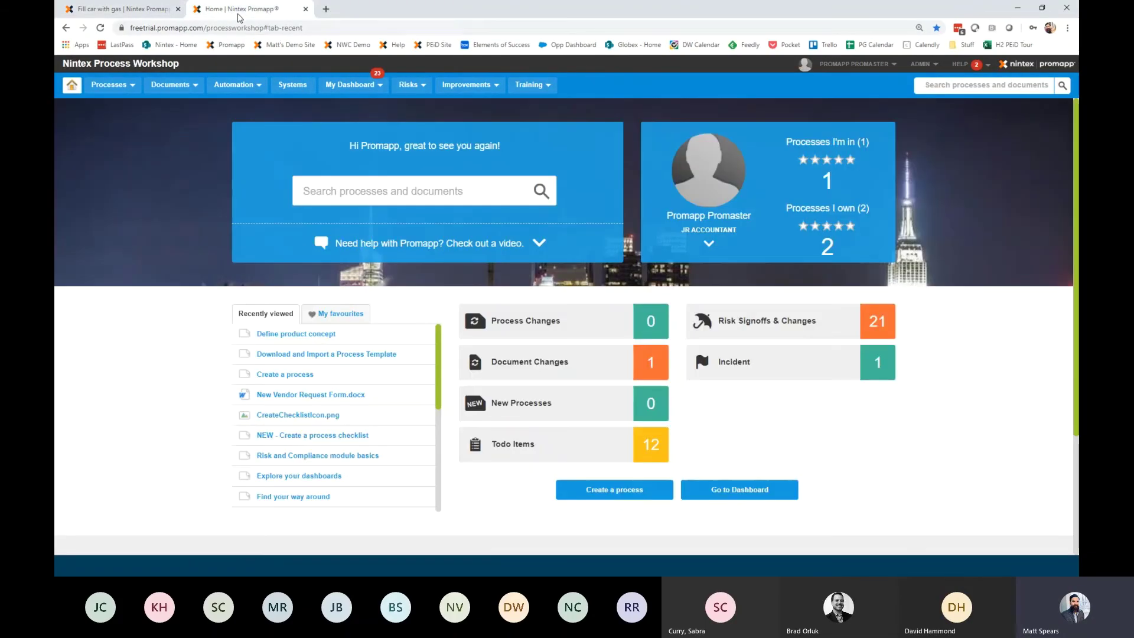
- Reload the Nintex Process Workshop home page, show its full web address, and display the page full screen
left_click(103, 28)
left_click(176, 29)
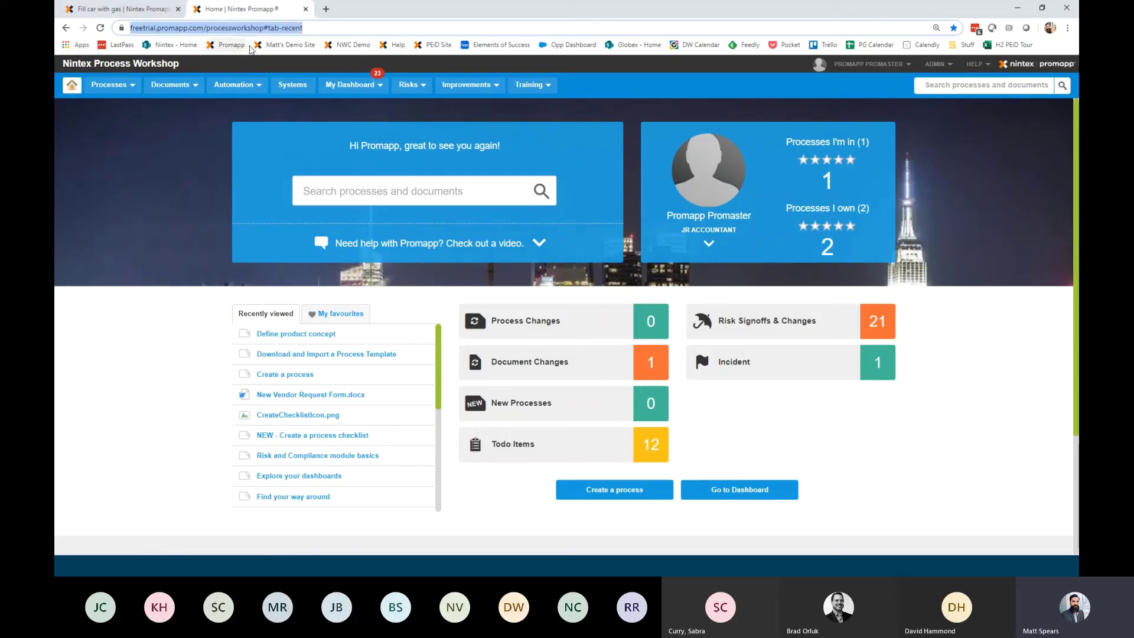
left_click(326, 28)
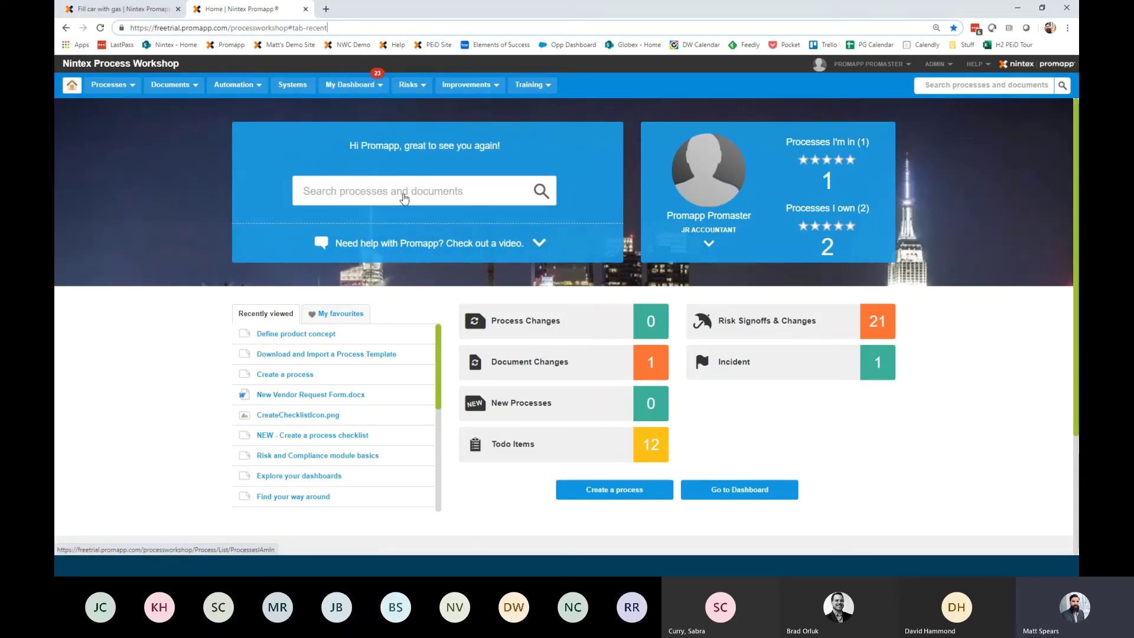
left_click(1066, 27)
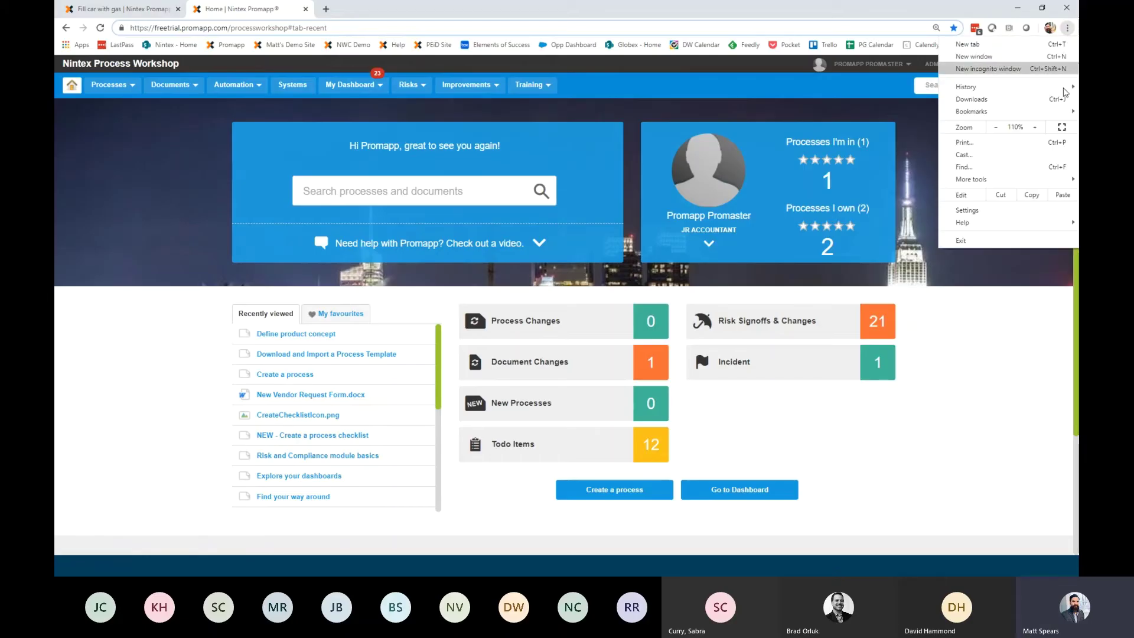
left_click(1061, 128)
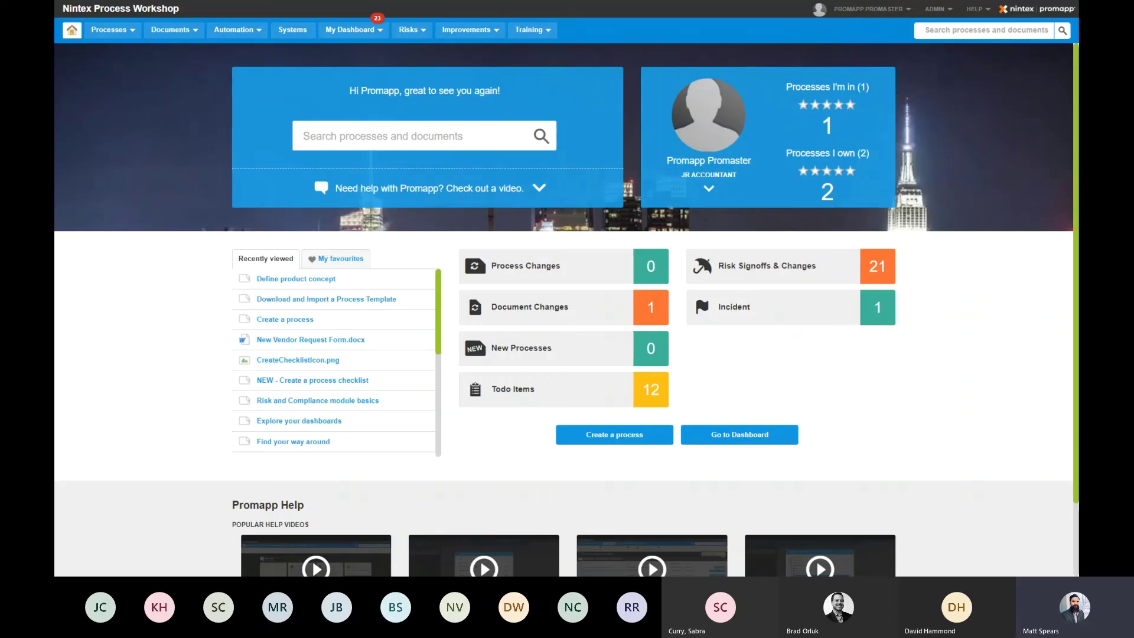
- Bring the "Onboard New Vendor" exercise PDF over the home page, look through its first page, and minimize it
left_click_drag(1133, 71, 808, 30)
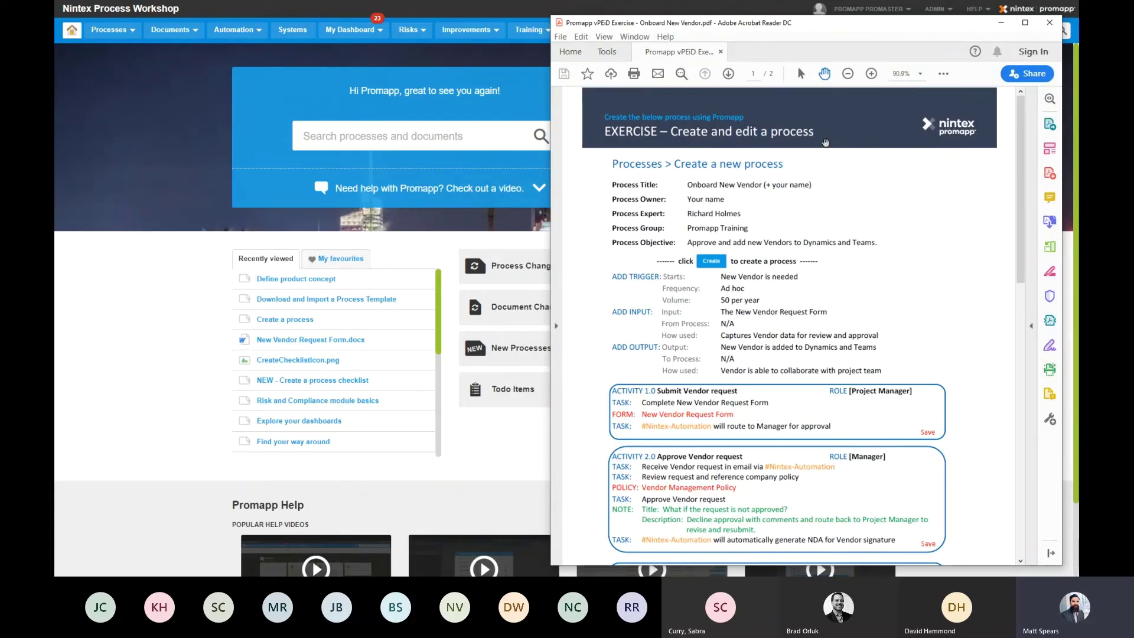
scroll(815, 341, "down", 5)
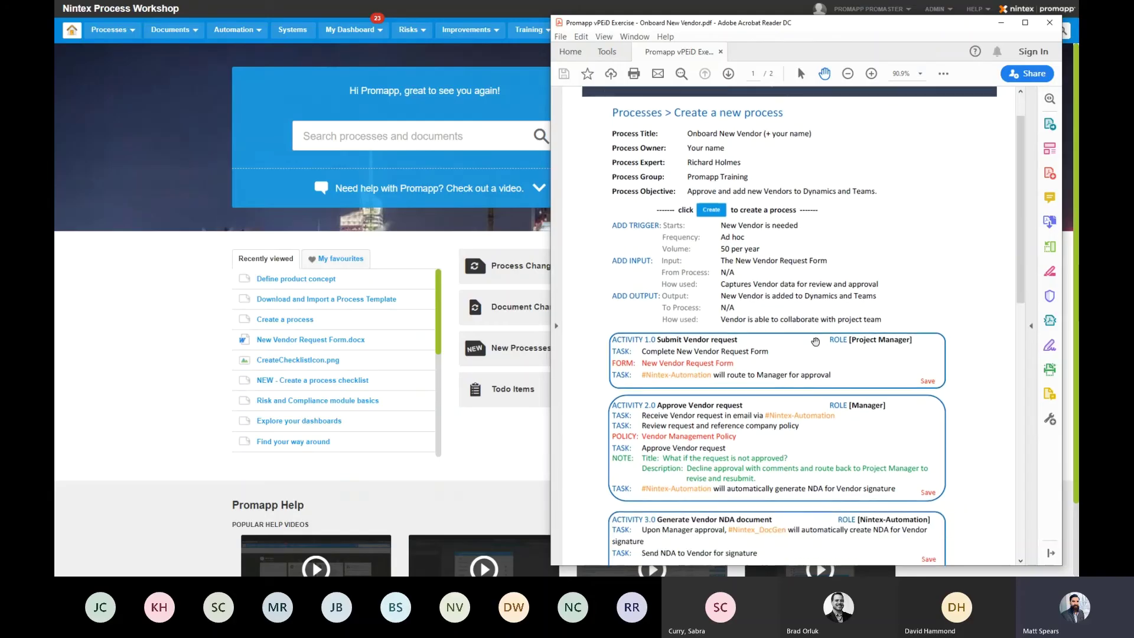
scroll(815, 341, "up", 5)
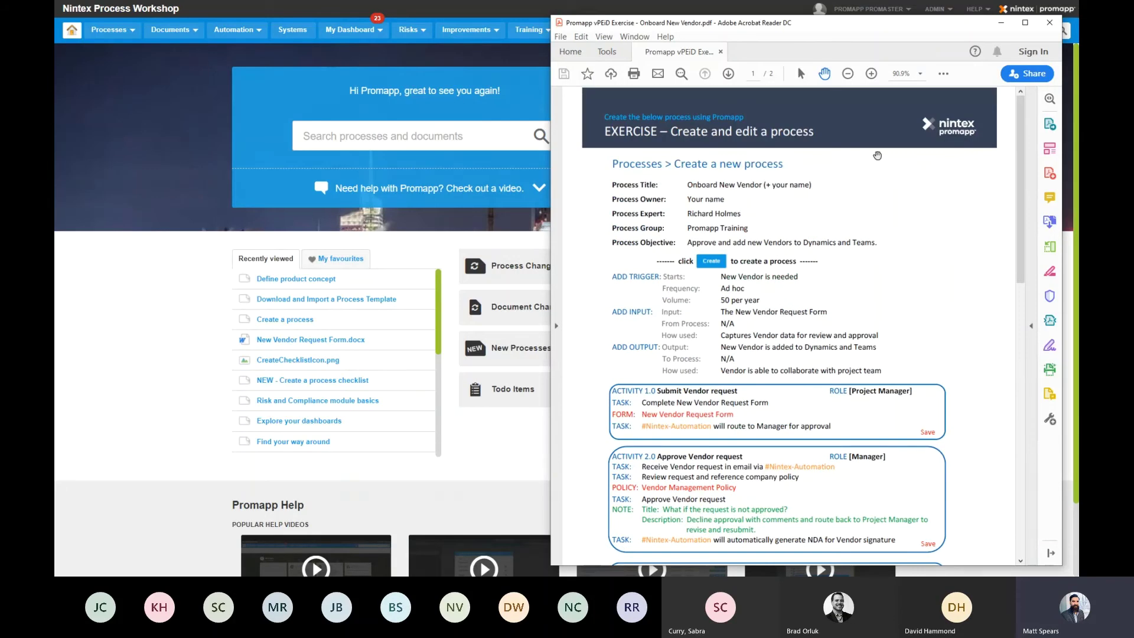
left_click(1001, 23)
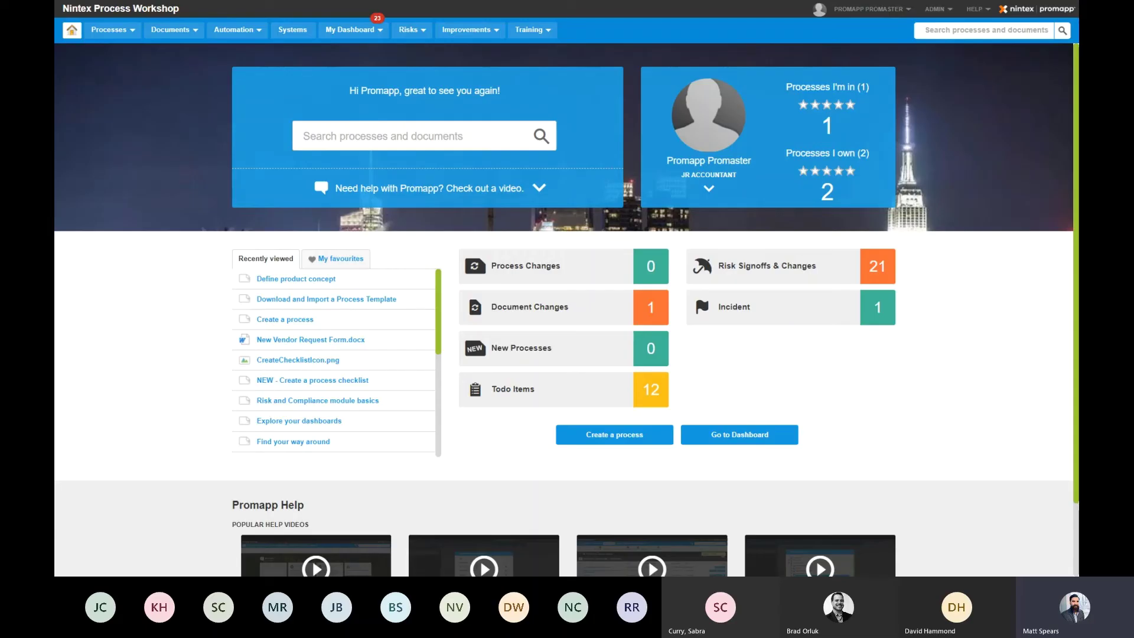
- Bring back the exercise PDF in Acrobat Reader, maximize it, and review the process details, trigger, input and output to enter
key("alt+Tab")
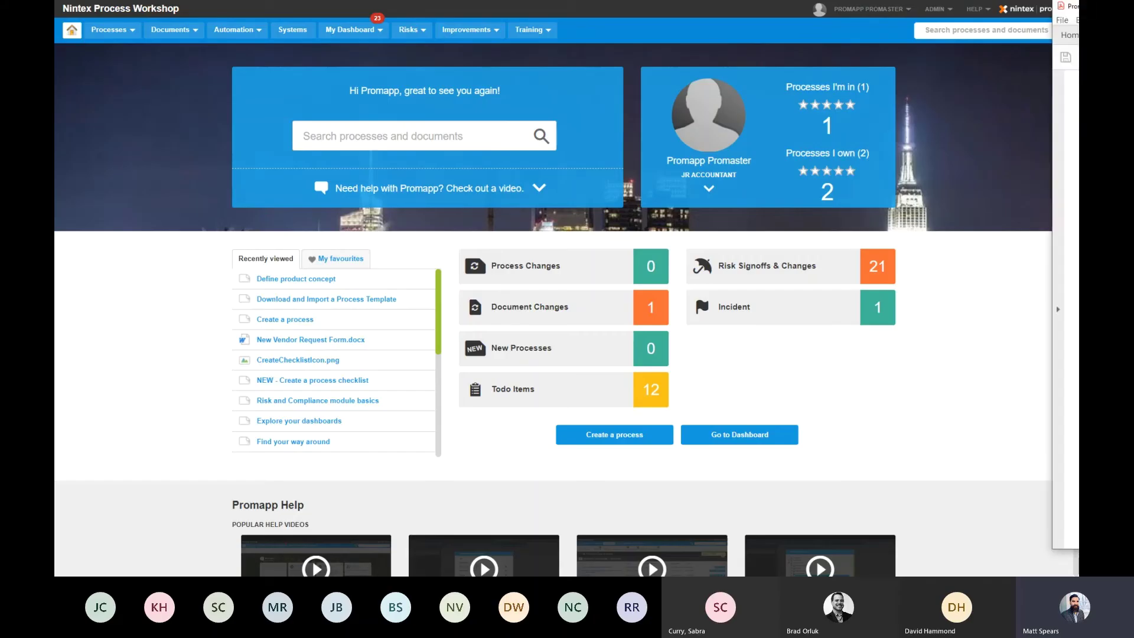
scroll(879, 237, "down", 3)
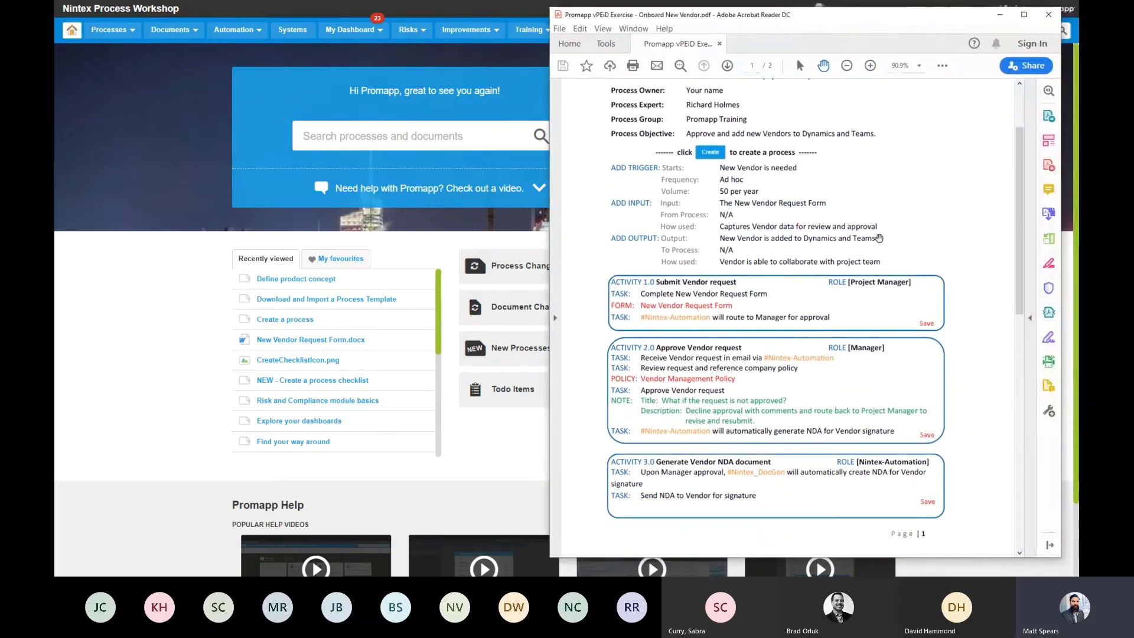
double_click(889, 18)
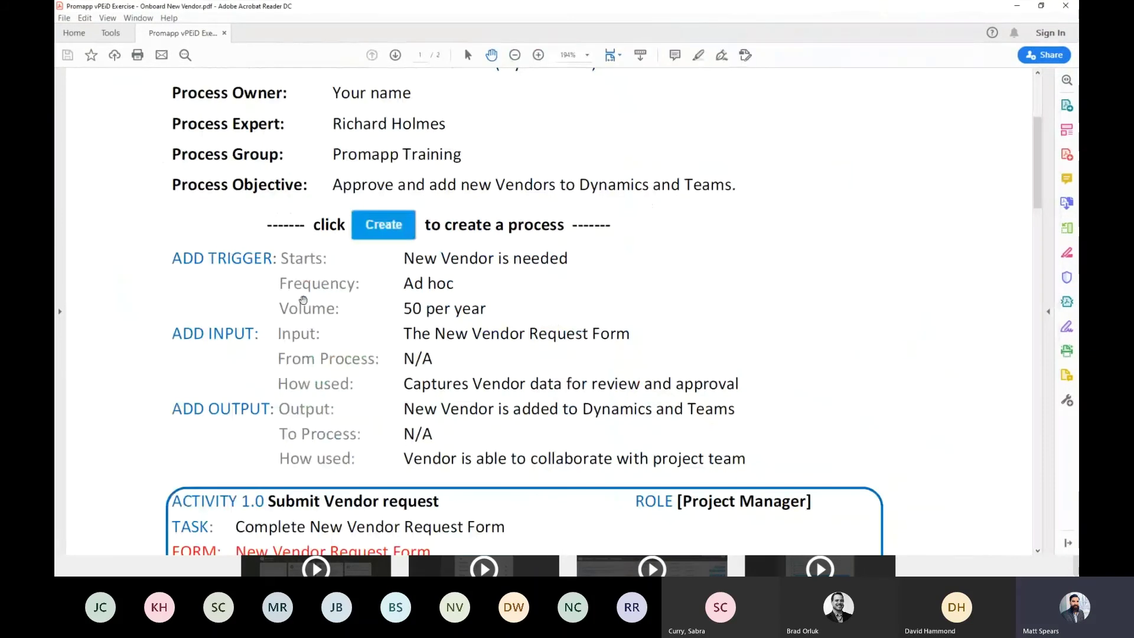
scroll(574, 347, "down", 3)
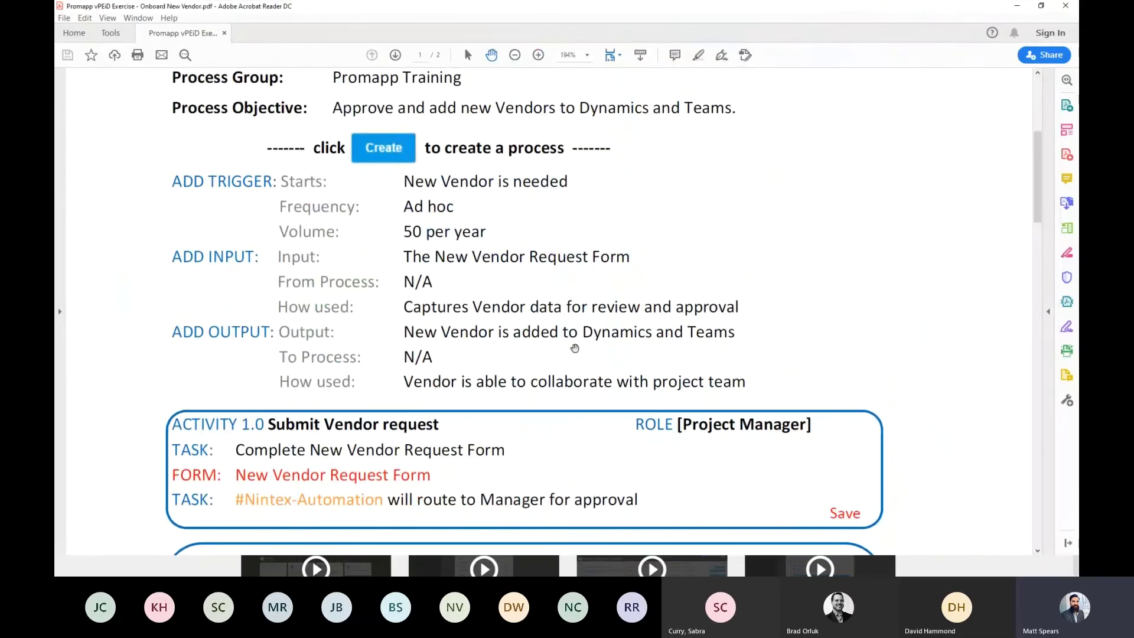
scroll(574, 348, "up", 5)
scroll(542, 266, "down", 12)
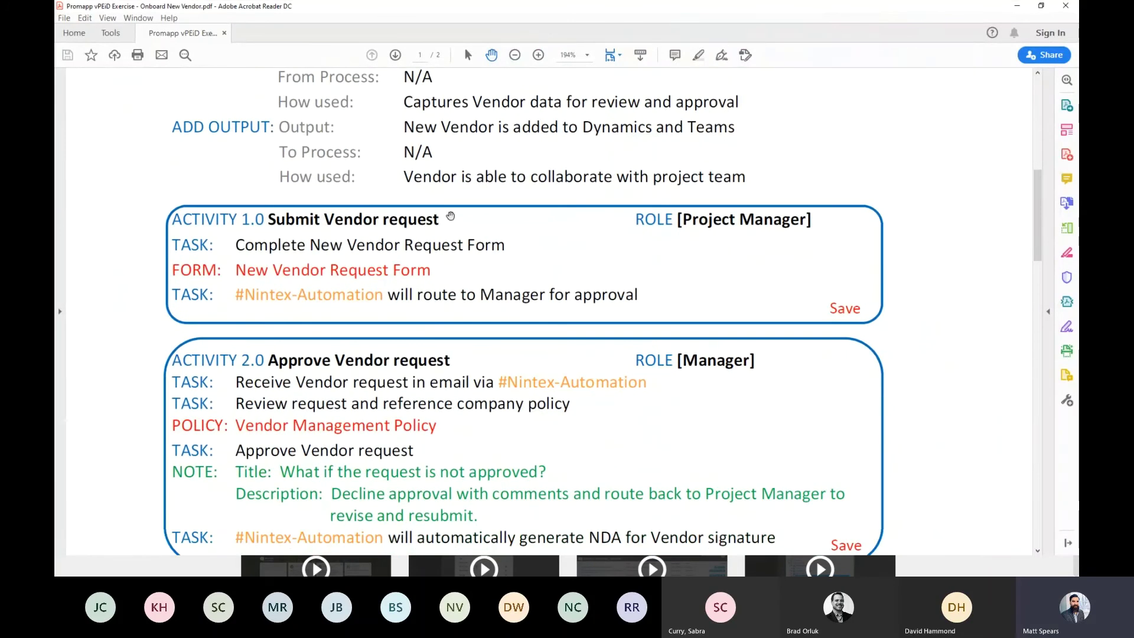
- Examine the roles, tasks, notes and hashtags of the exercise's activities on both pages, and move the PDF off the Promapp screen
scroll(271, 310, "down", 1)
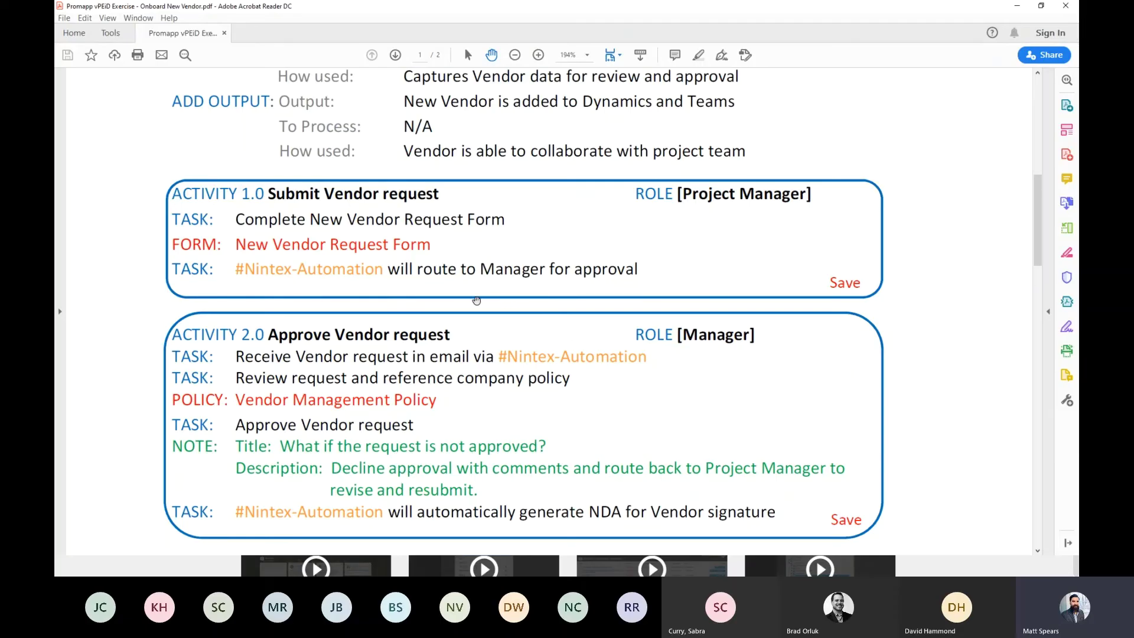
left_click(367, 275)
left_click(283, 273)
left_click(297, 273)
scroll(367, 277, "down", 1)
scroll(367, 276, "down", 5)
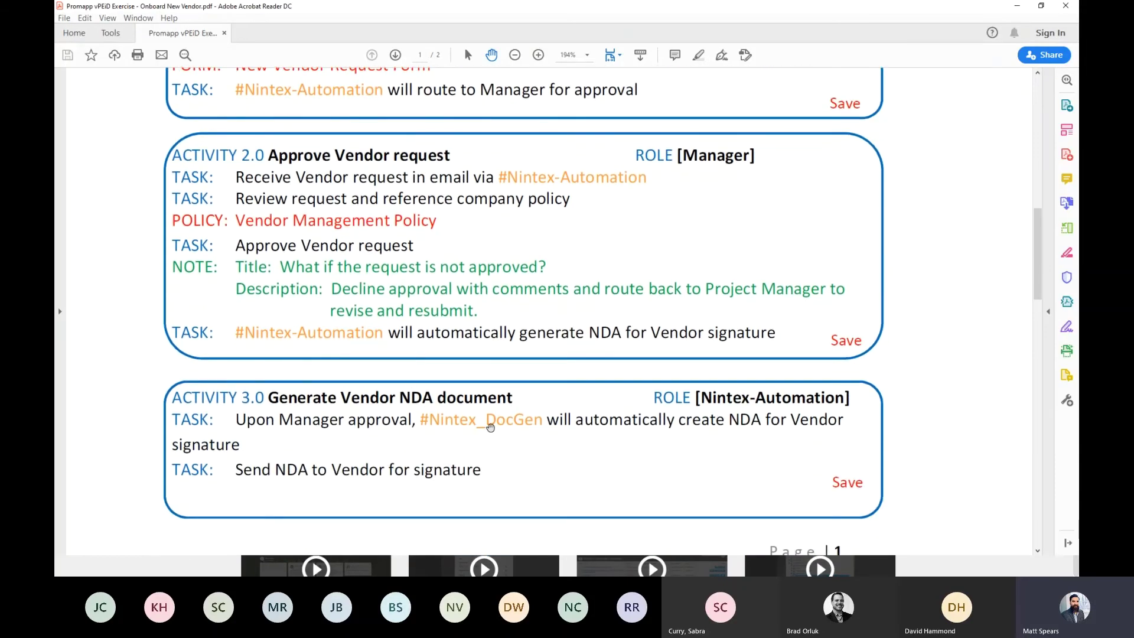
scroll(490, 428, "down", 15)
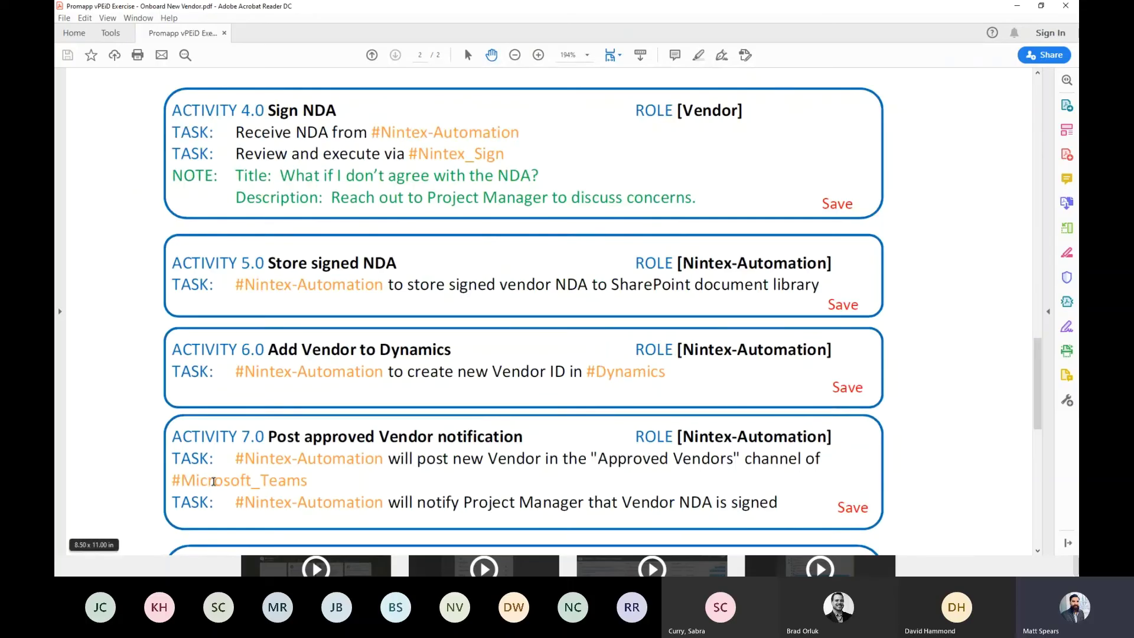
scroll(572, 439, "up", 10)
scroll(573, 439, "up", 9)
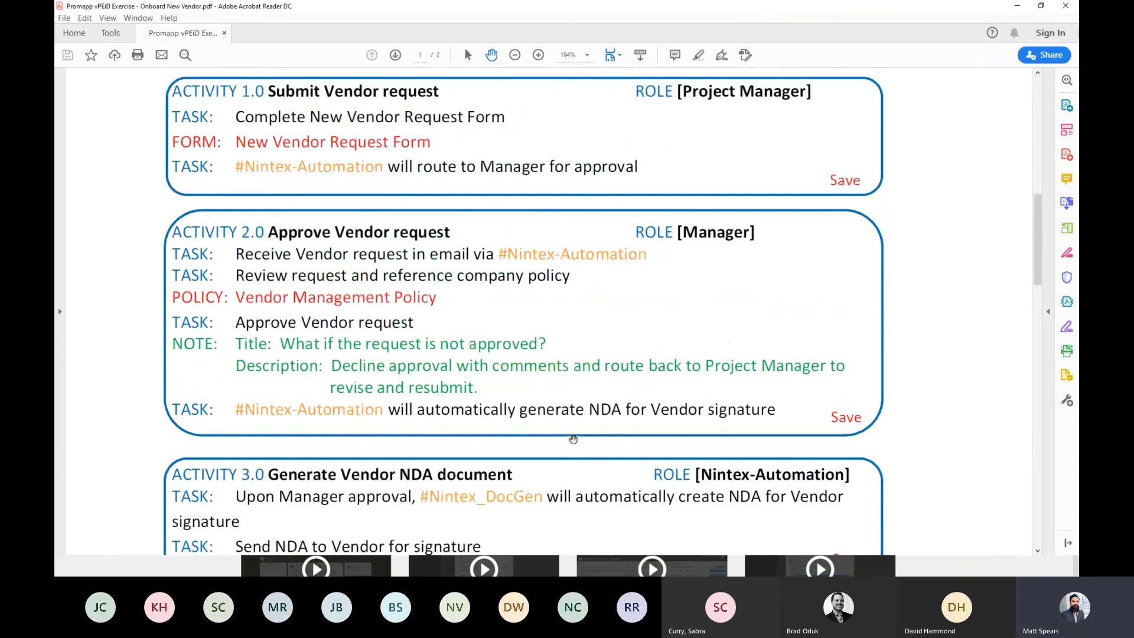
scroll(571, 436, "down", 3)
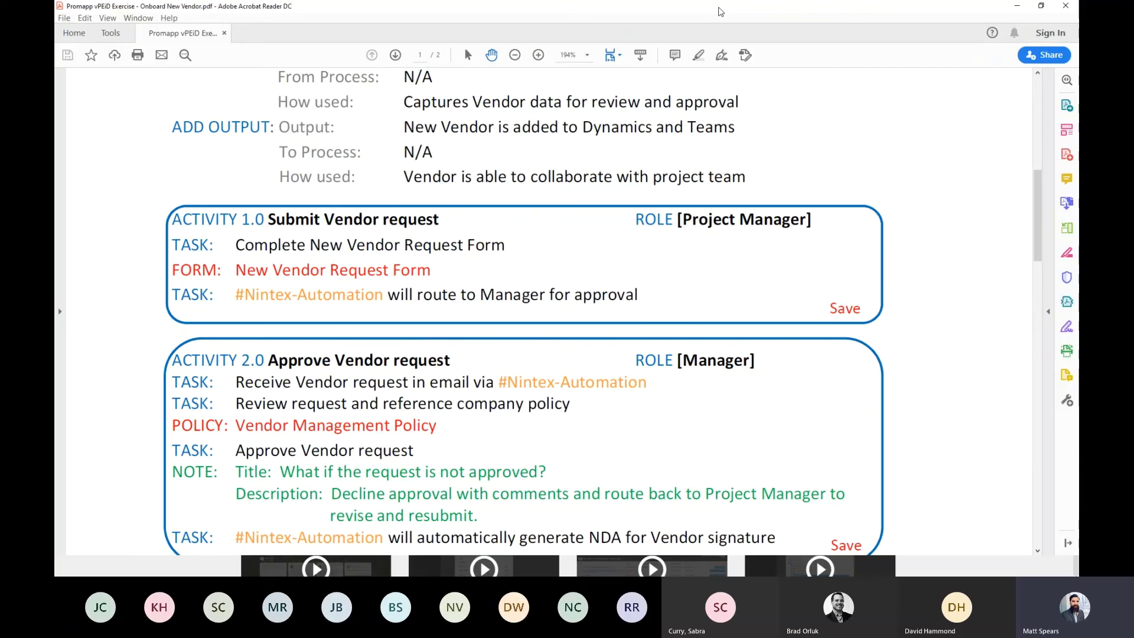
left_click_drag(721, 12, 1133, 26)
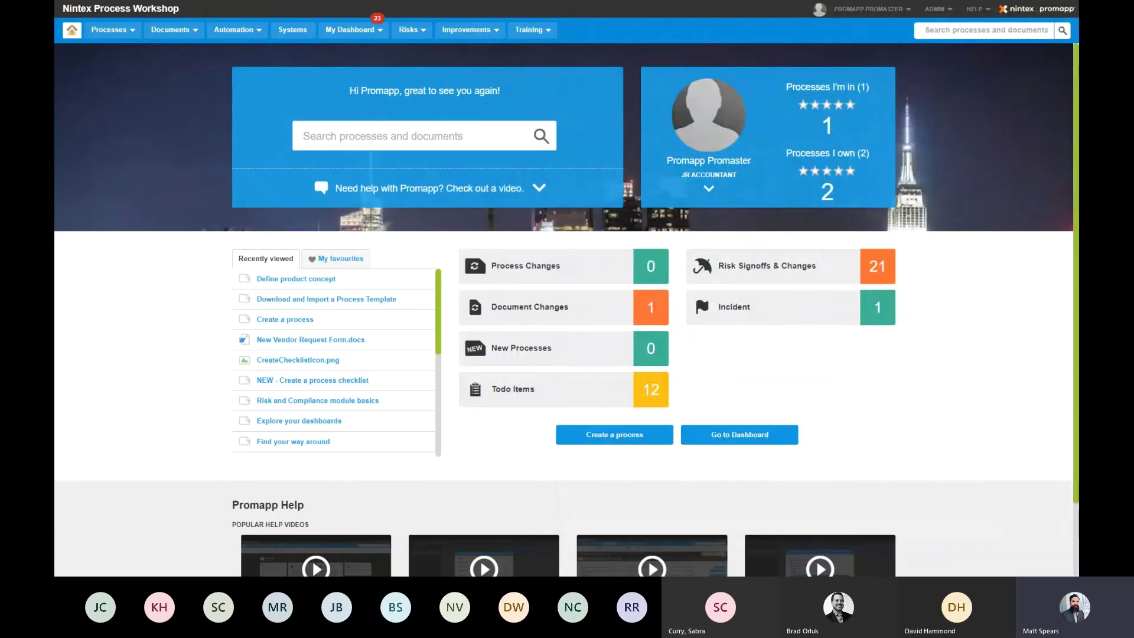
- Start creating a new process in the "Promapp Training" group
mouse_move(119, 34)
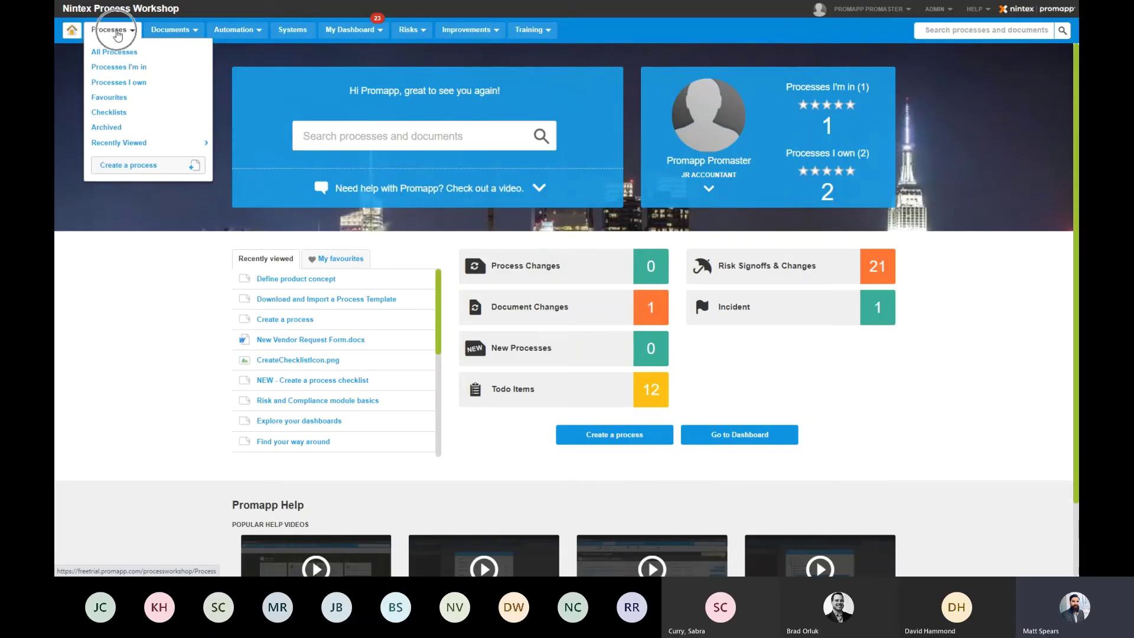
mouse_move(150, 149)
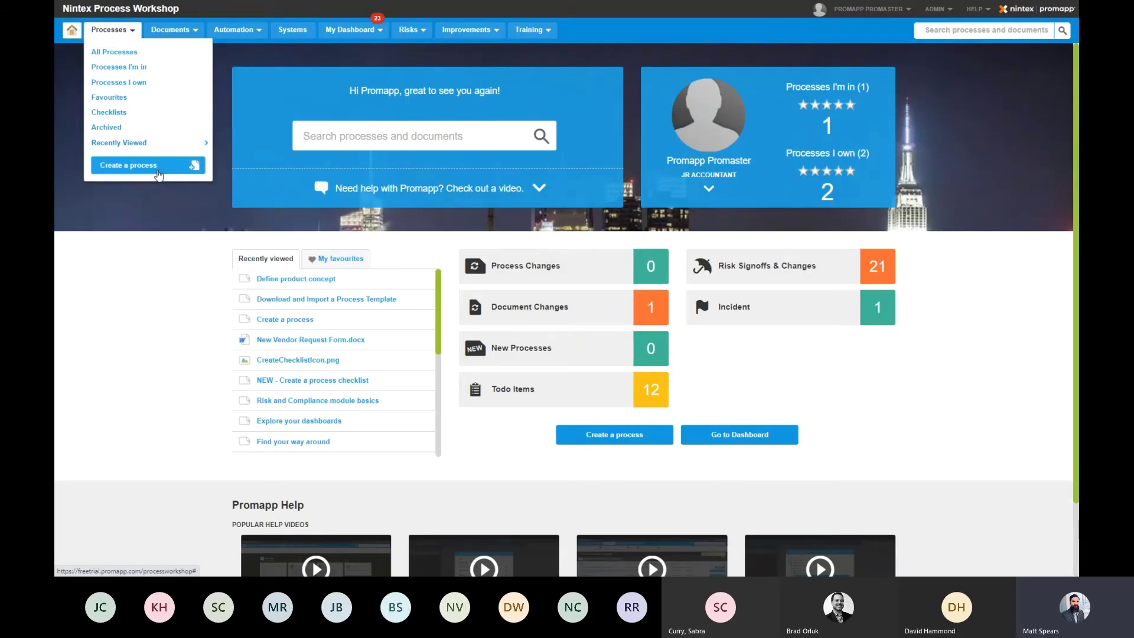
left_click(159, 172)
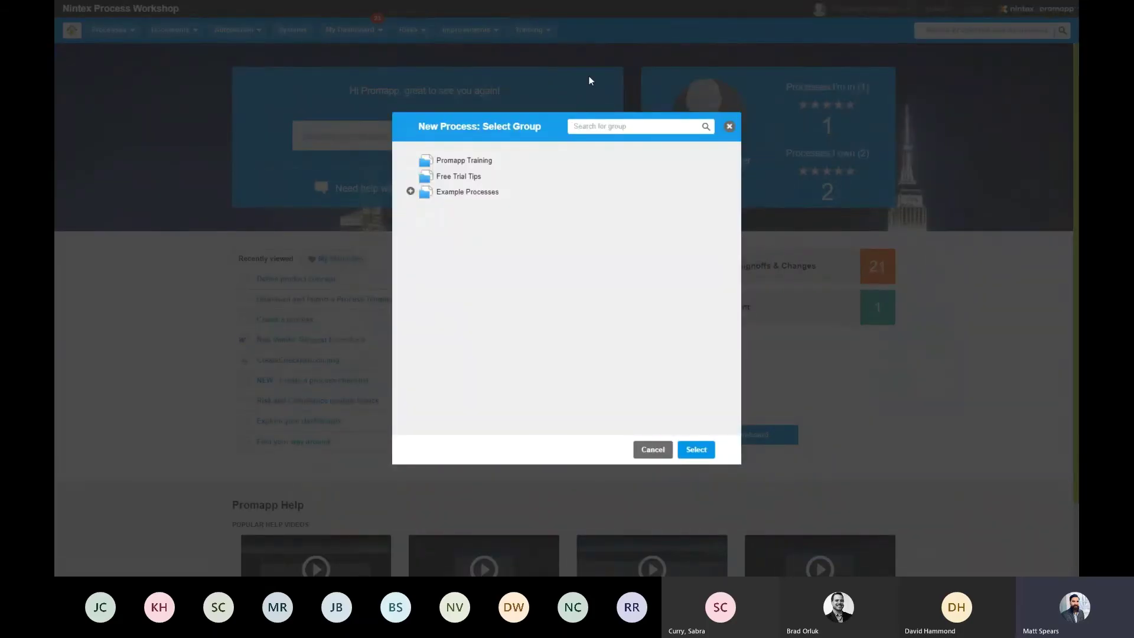
left_click(564, 163)
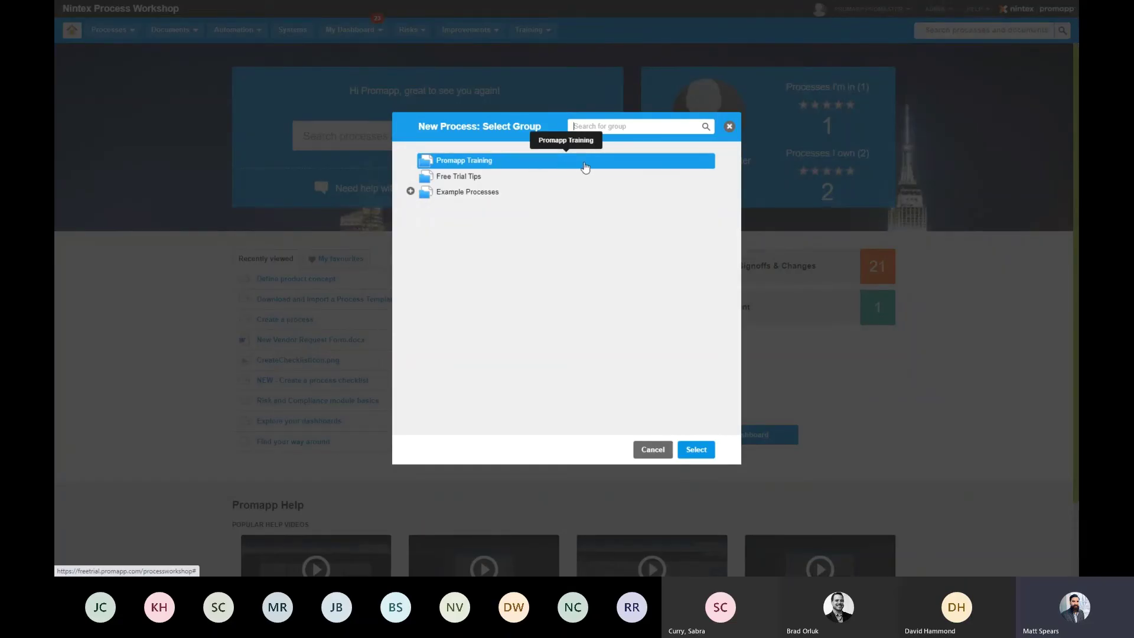
left_click(496, 163)
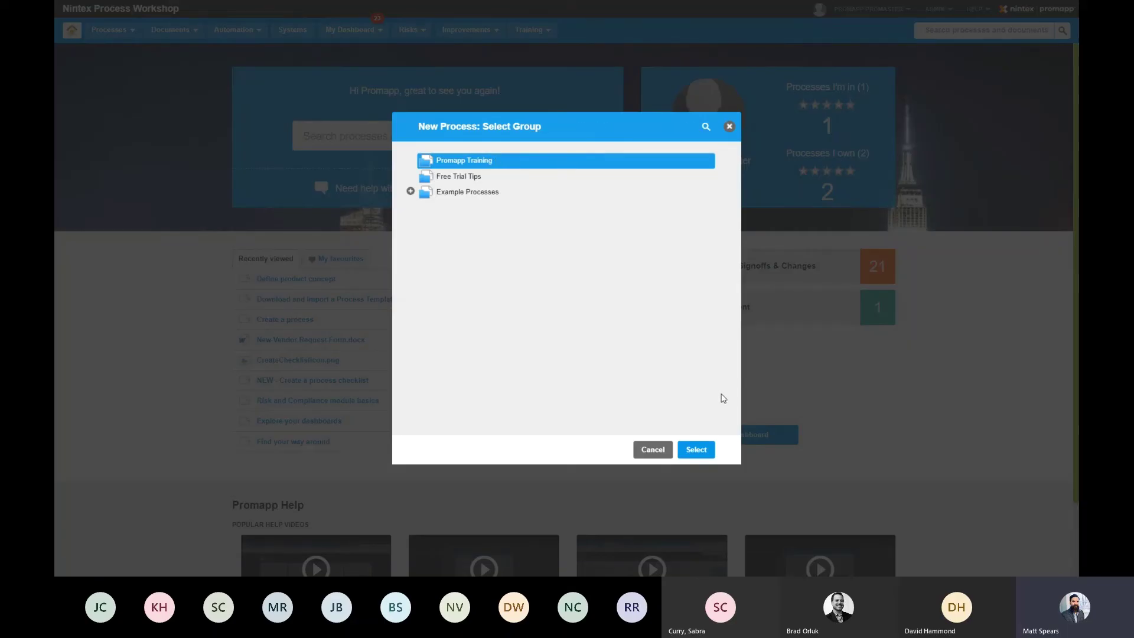
left_click(691, 451)
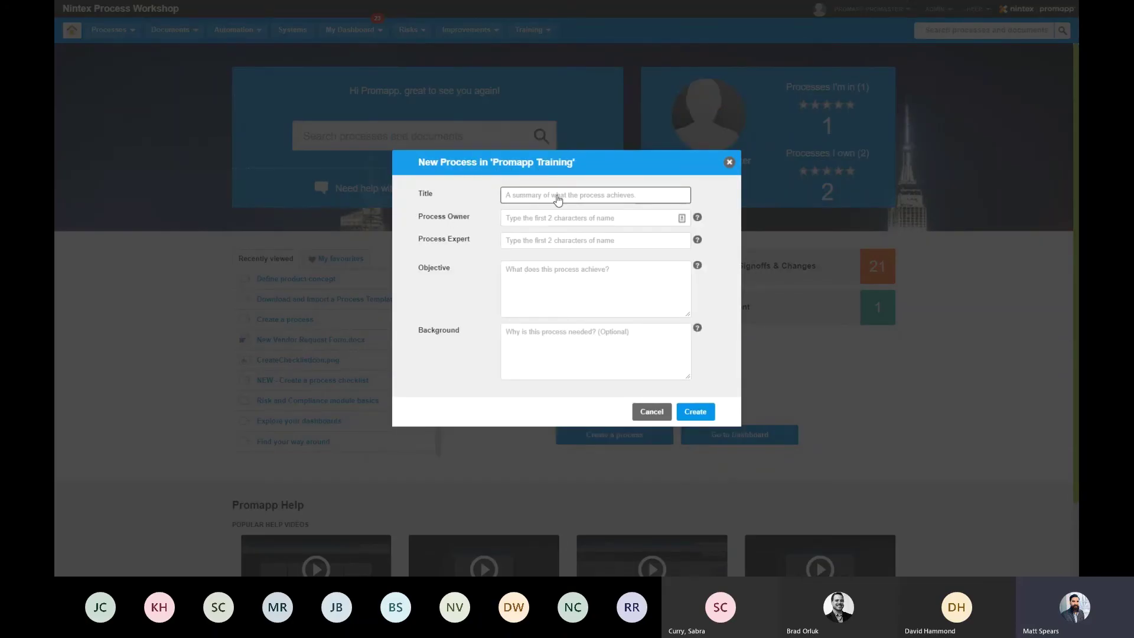
- Title the new process "Onboard New Vendor", followed by the presenter's first name in parentheses
type("Onboard New V")
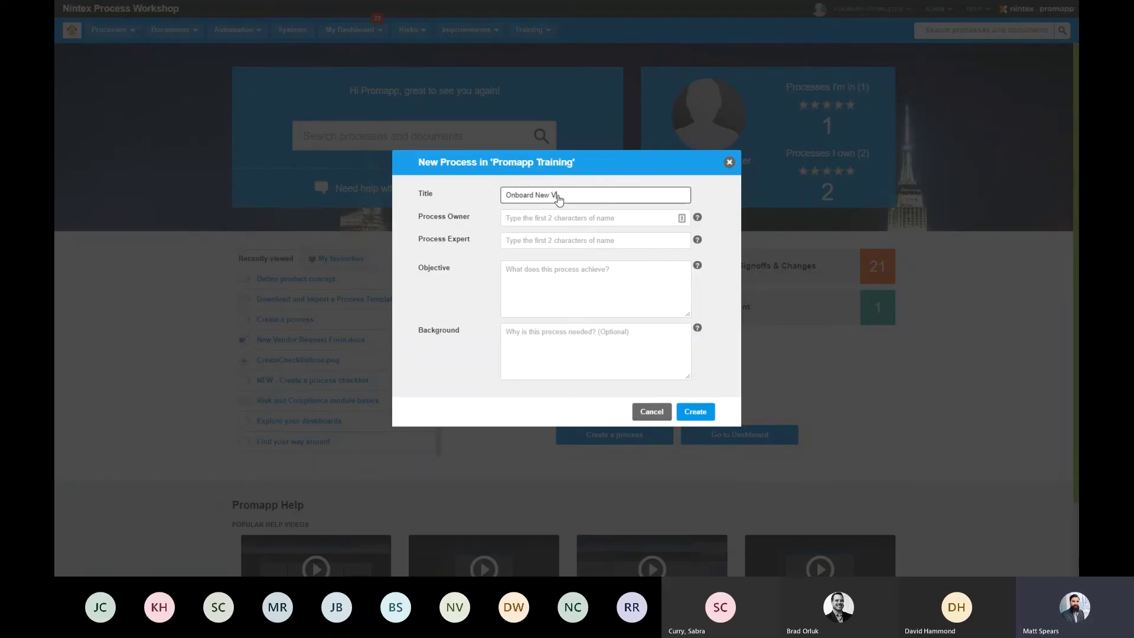
type("endor (Ma")
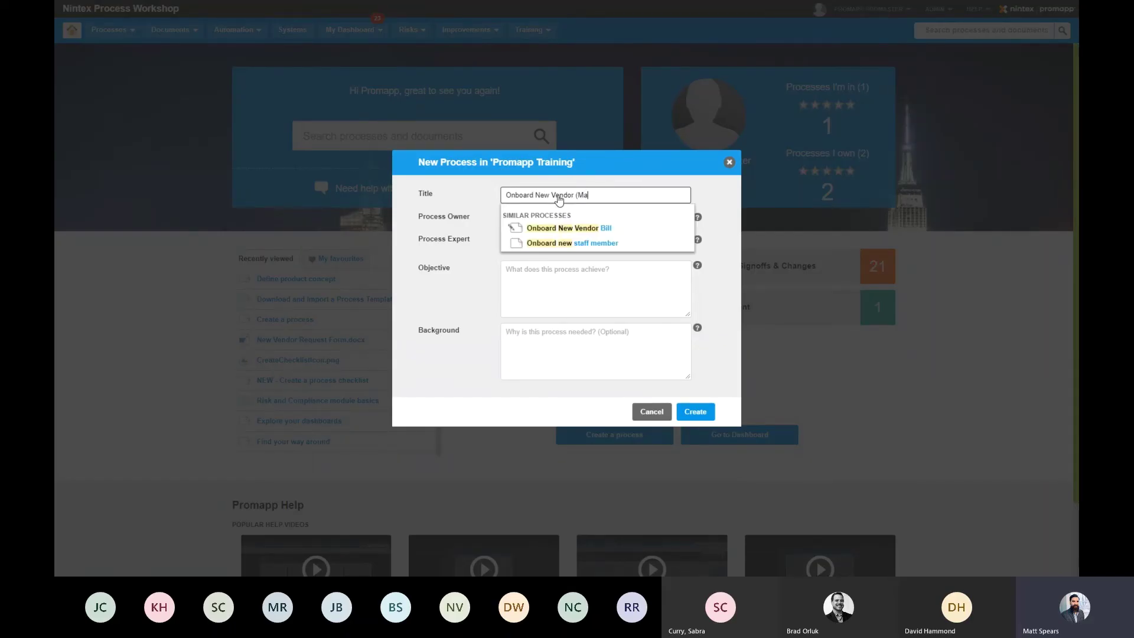
type("tt)")
left_click(731, 194)
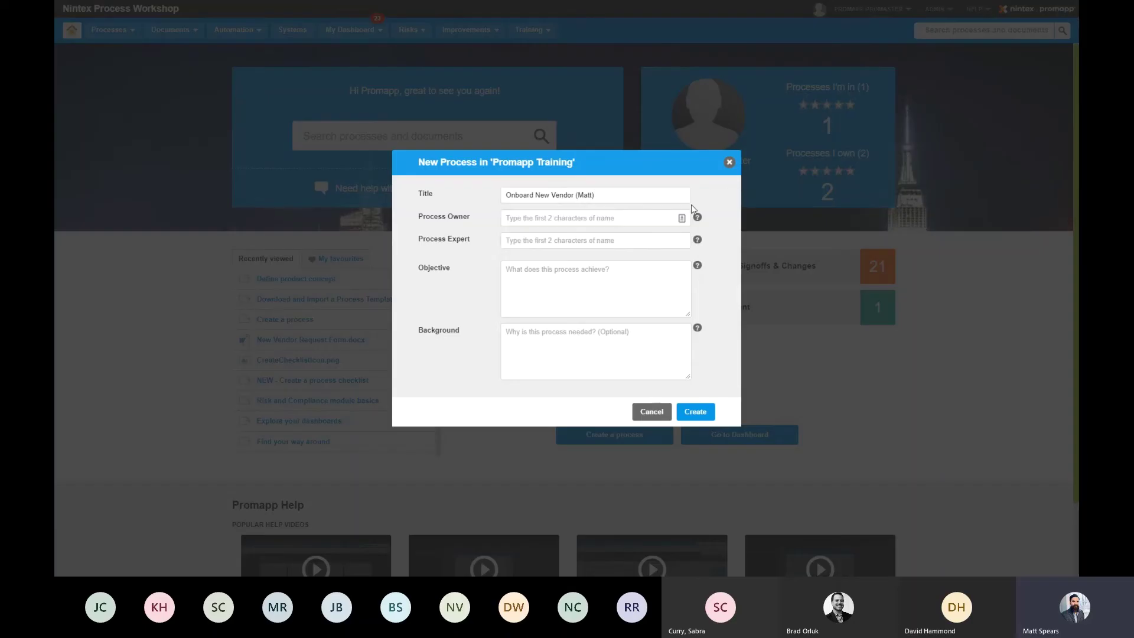
- Assign the presenter as the process owner and a colleague as the process expert of the new process
left_click(617, 222)
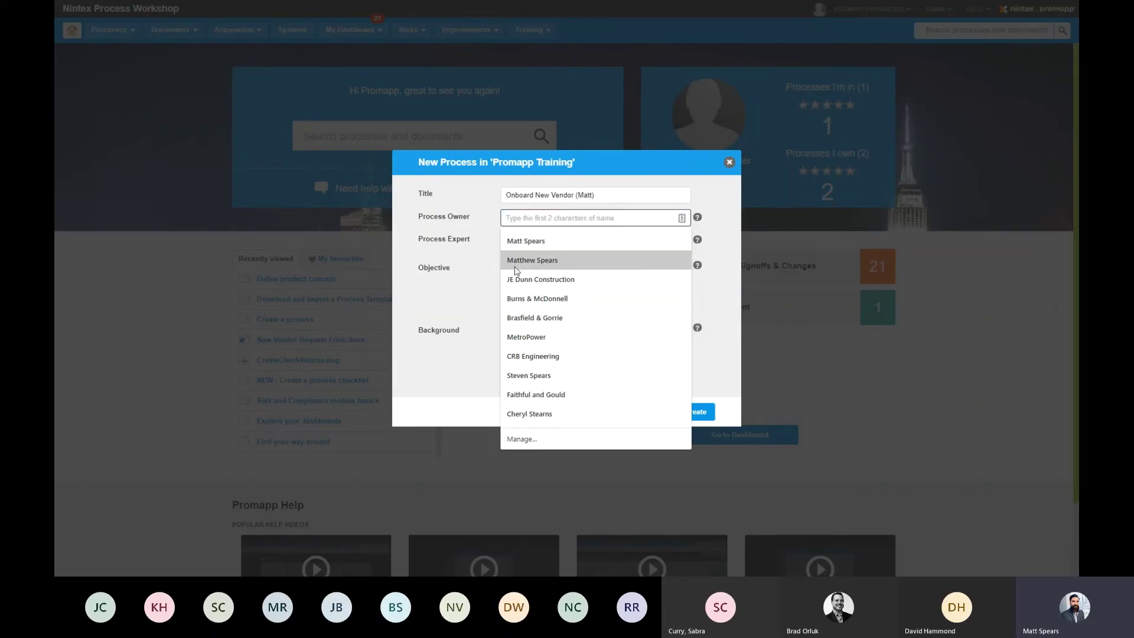
left_click(495, 236)
left_click(532, 219)
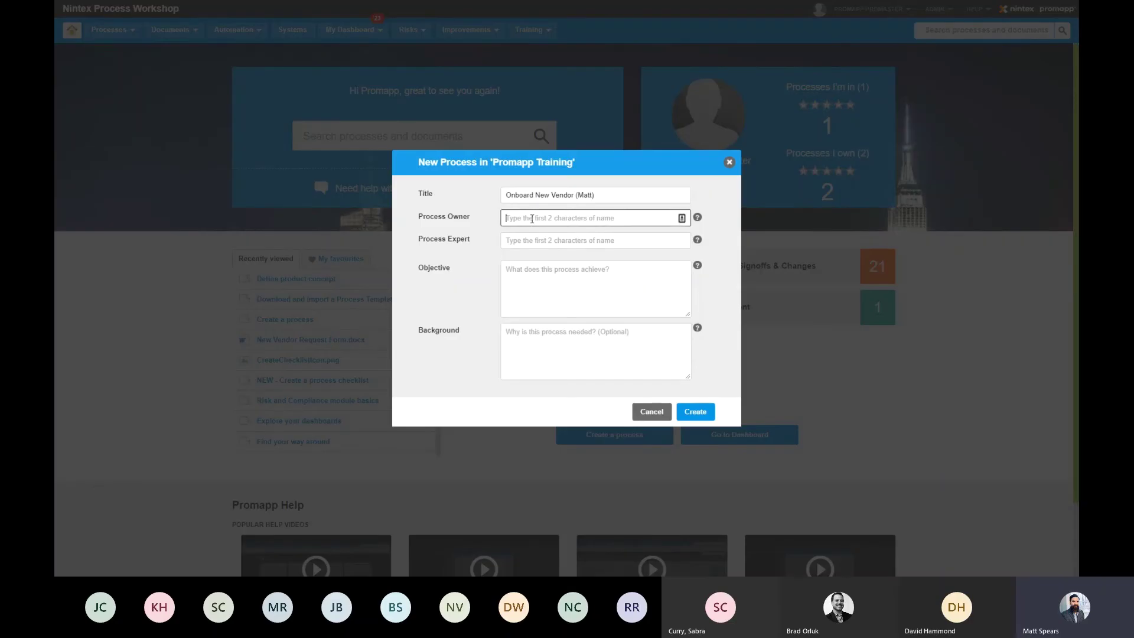
type("s")
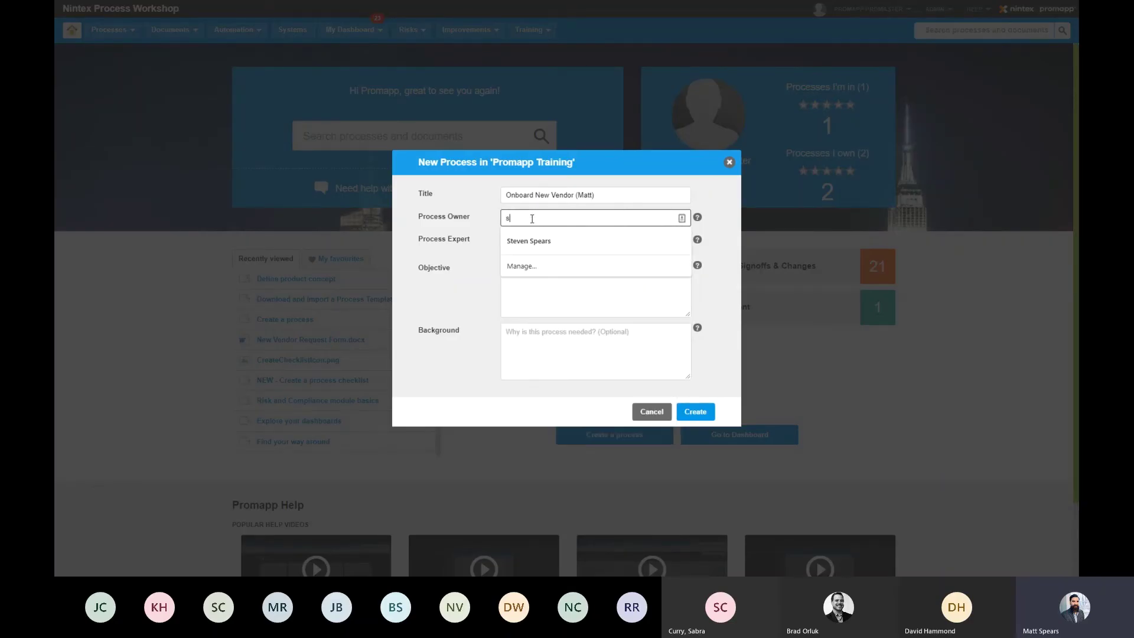
type("pears")
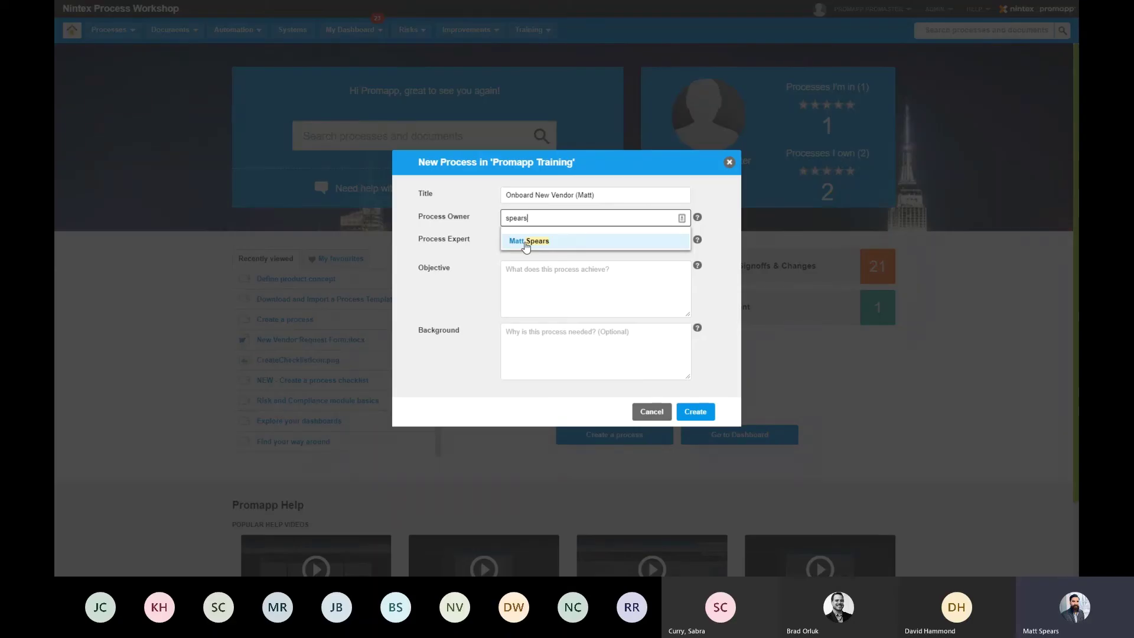
left_click(526, 247)
left_click(526, 247)
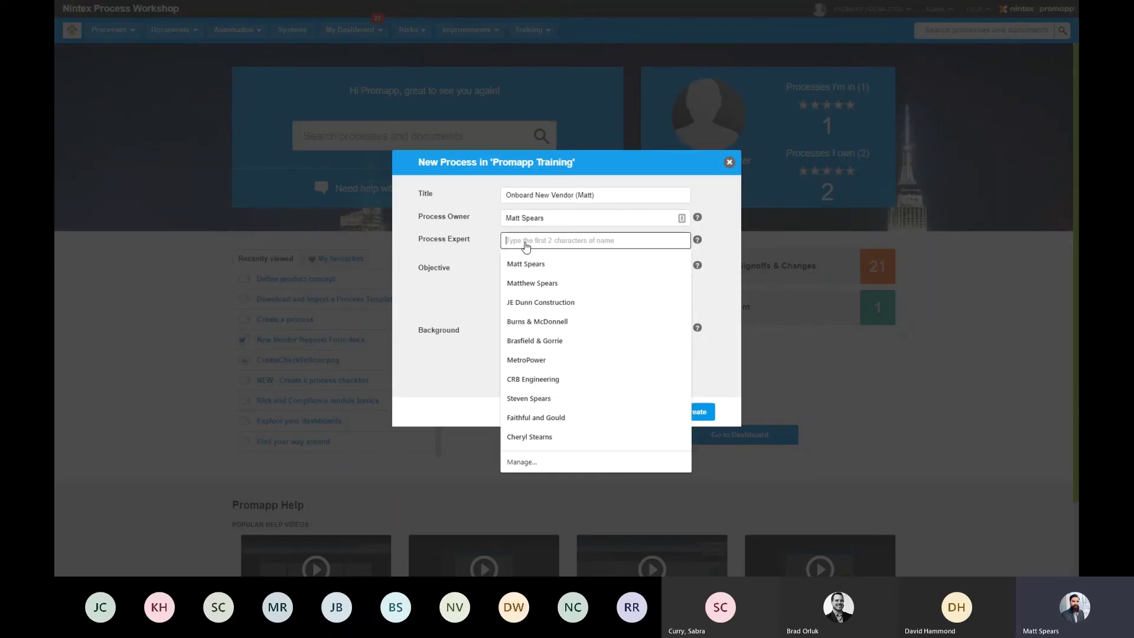
type("richard")
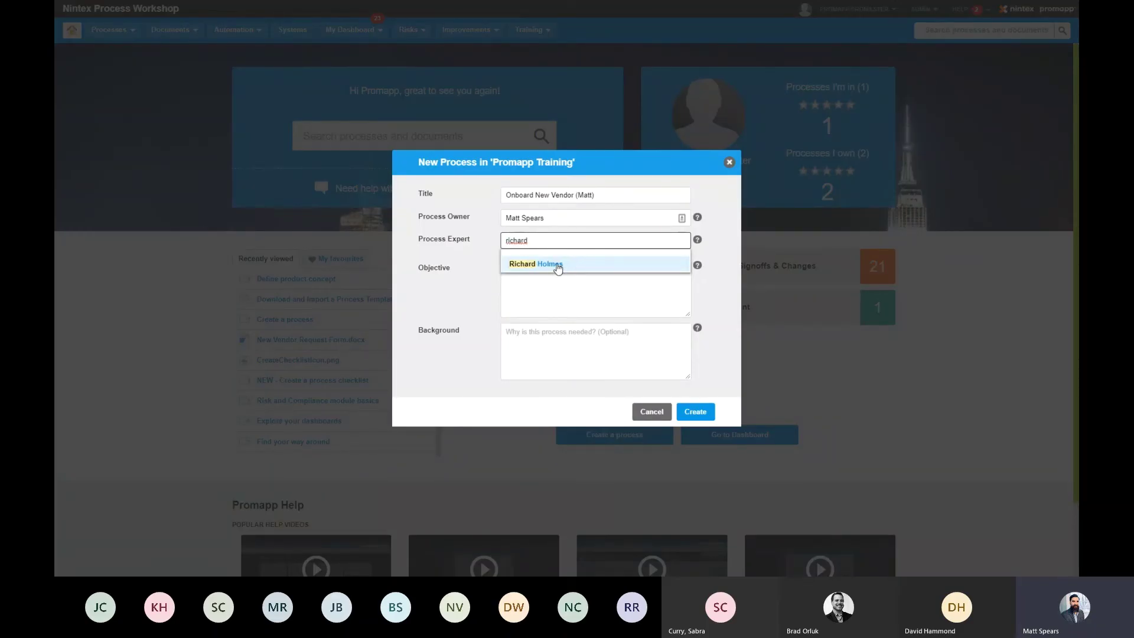
left_click(557, 266)
- Enter the objective "Approve and add new Vendors to Dynamics and Teams." and create the process without a background
left_click(560, 269)
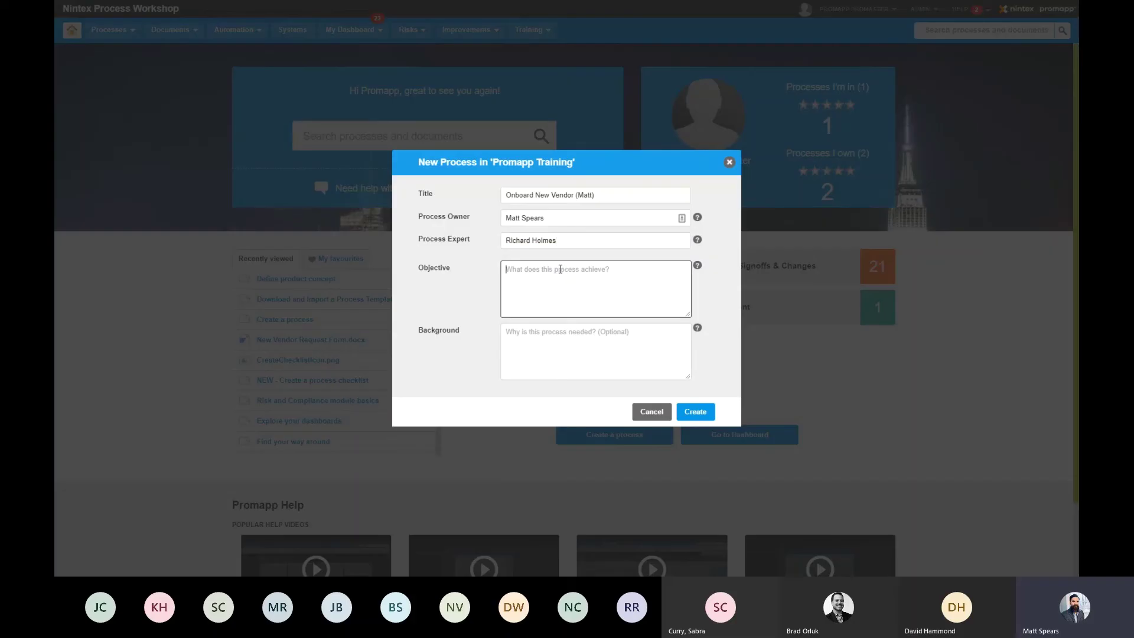
type("Approve and add new Vendors to Dy")
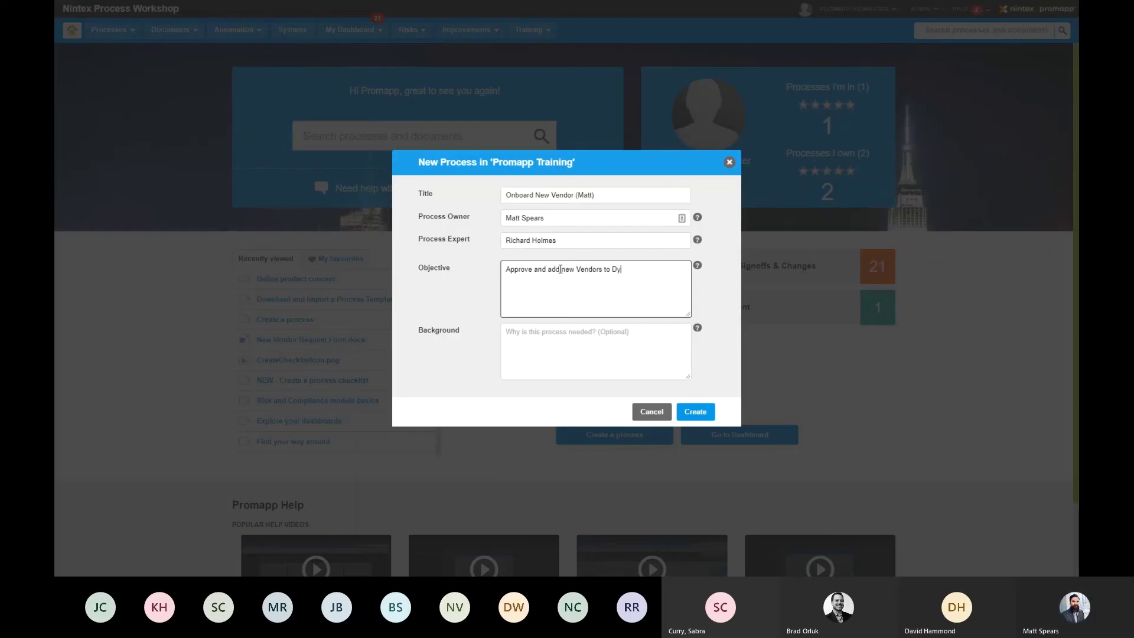
type("namics and Teams.")
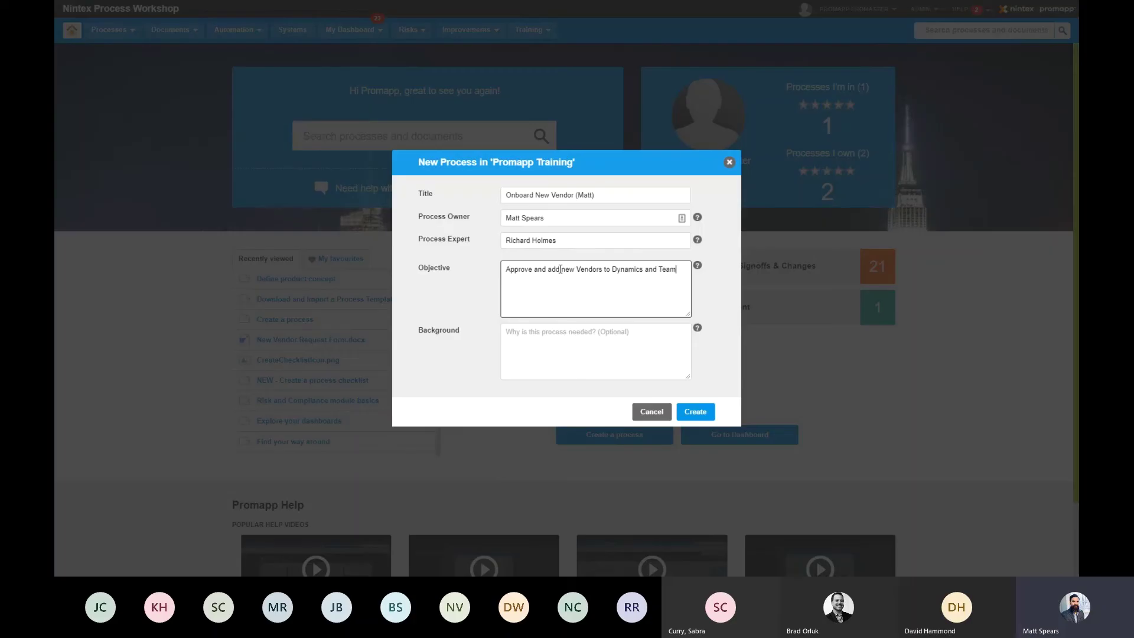
left_click(620, 342)
left_click(703, 416)
left_click(704, 416)
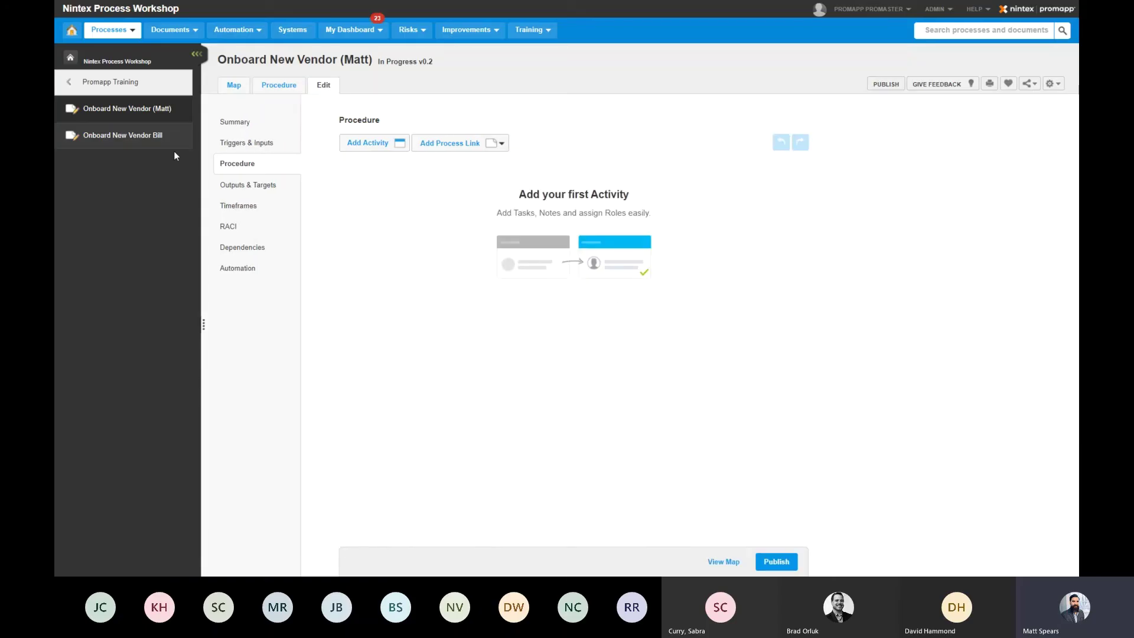
left_click(147, 140)
key("ctrl")
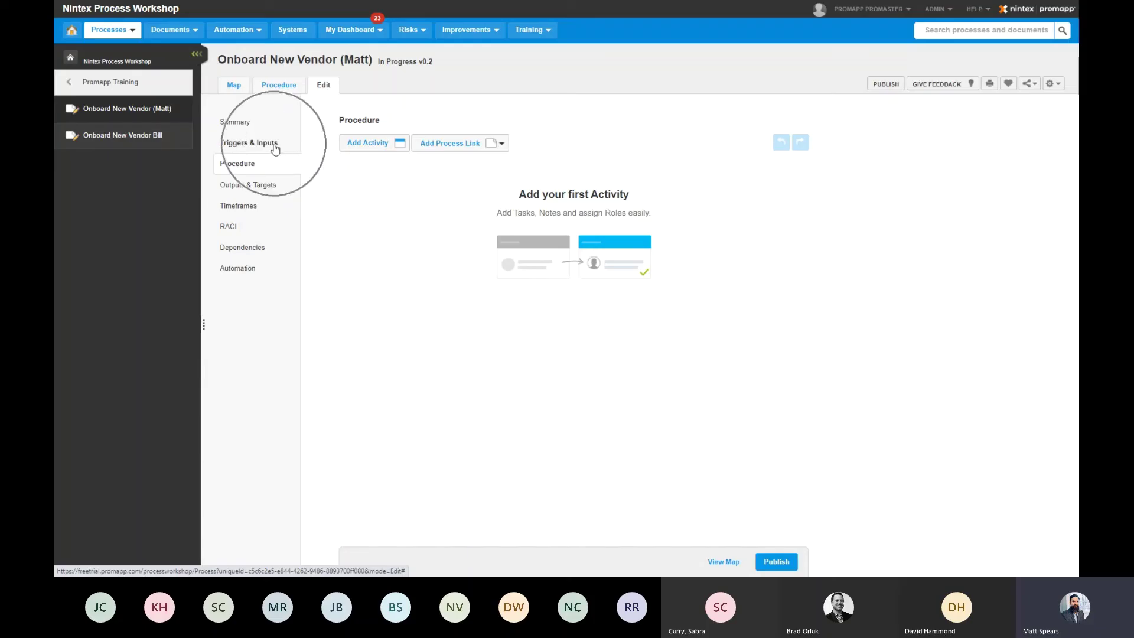
- Add a trigger "New Vendor is needed" to the process with frequency "Ad hoc" and volume "50 per year"
left_click(275, 144)
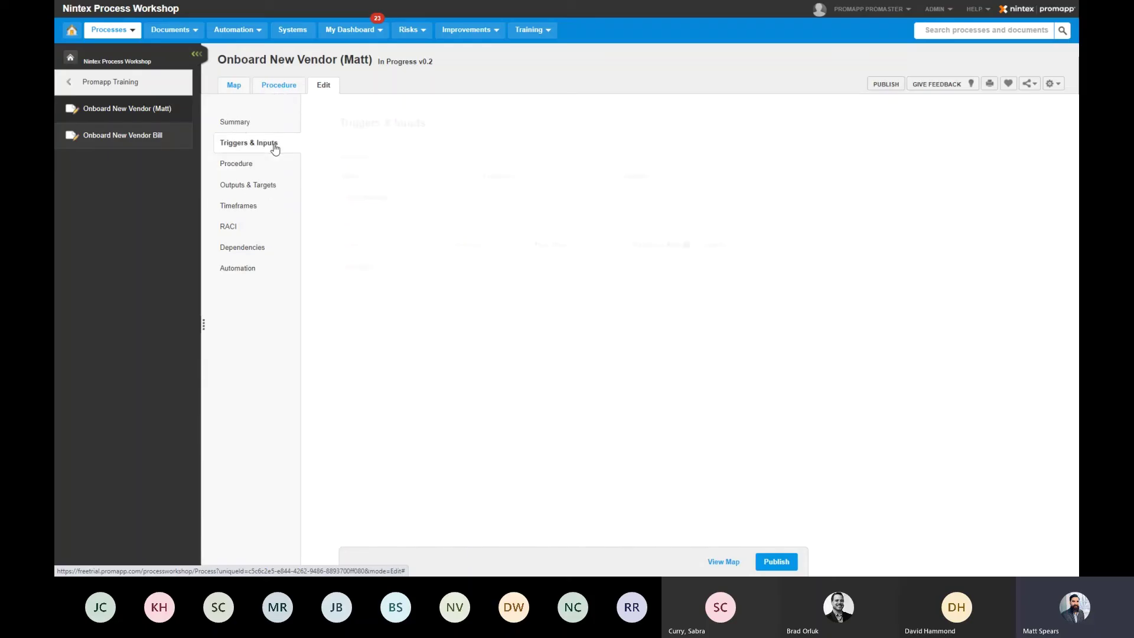
key("ctrl")
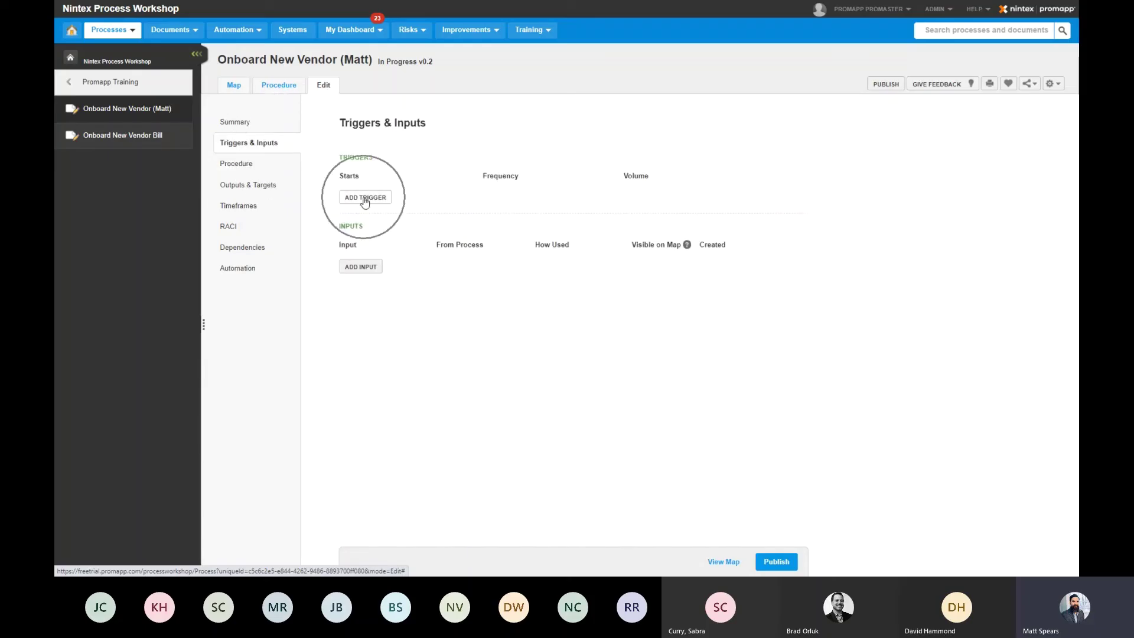
left_click(364, 199)
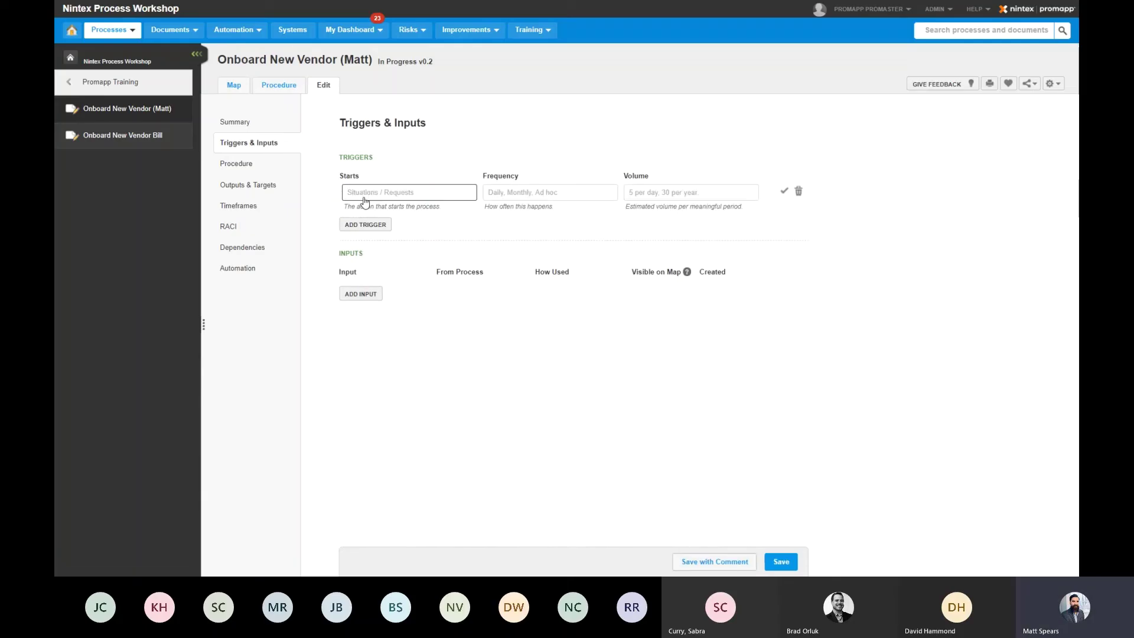
type("New Vendor is needed")
key("Tab")
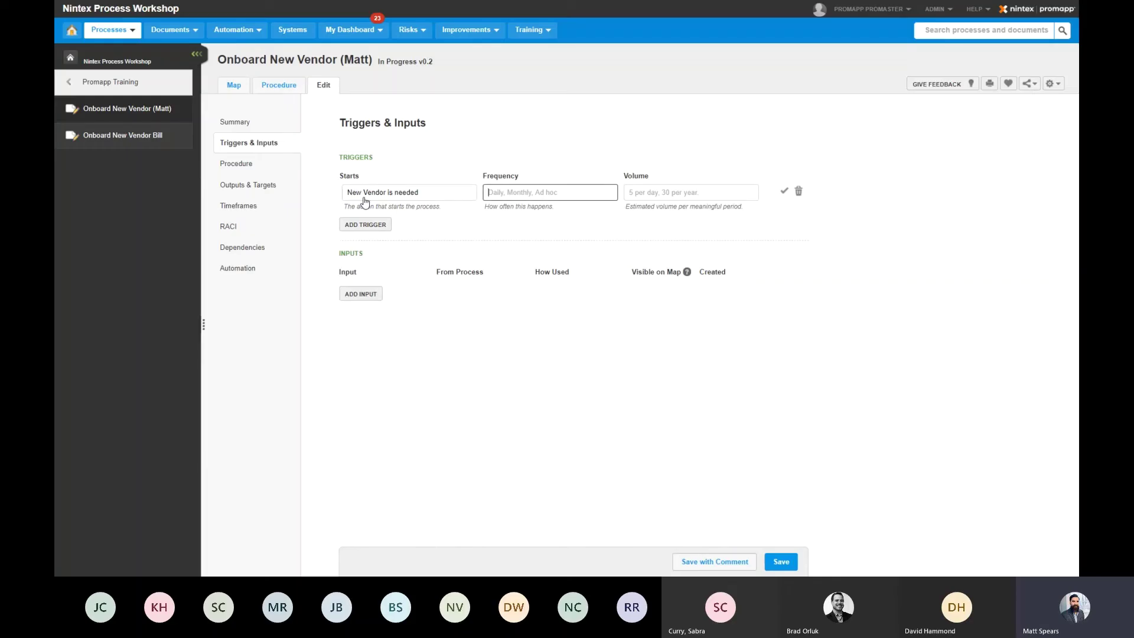
type("Ad hoc")
key("Tab")
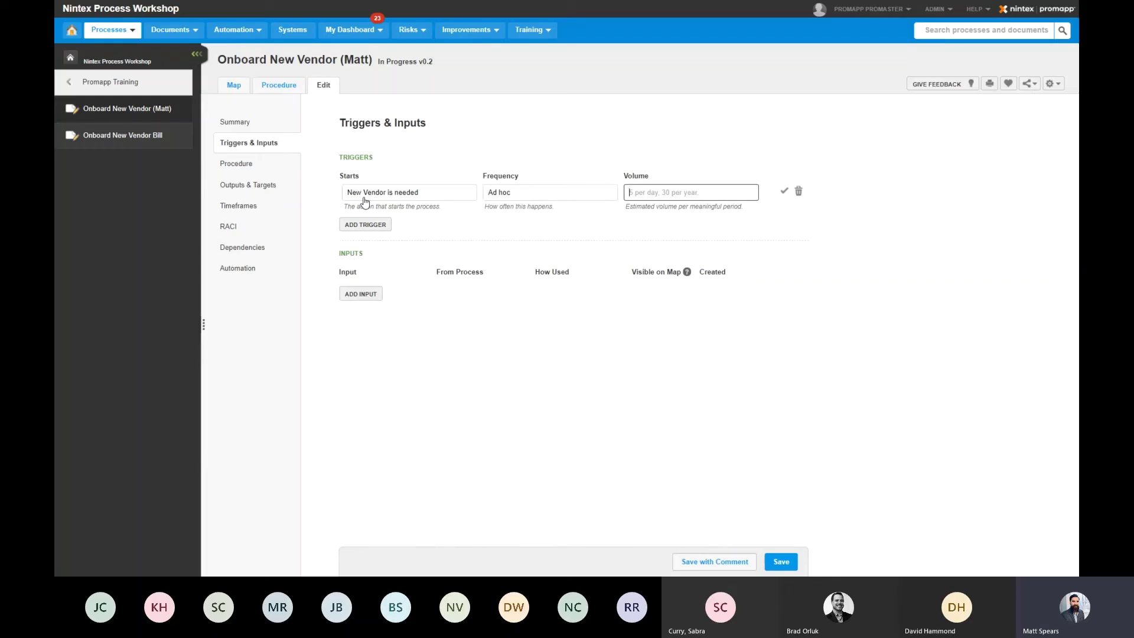
type("50 per year")
left_click(784, 192)
left_click(785, 192)
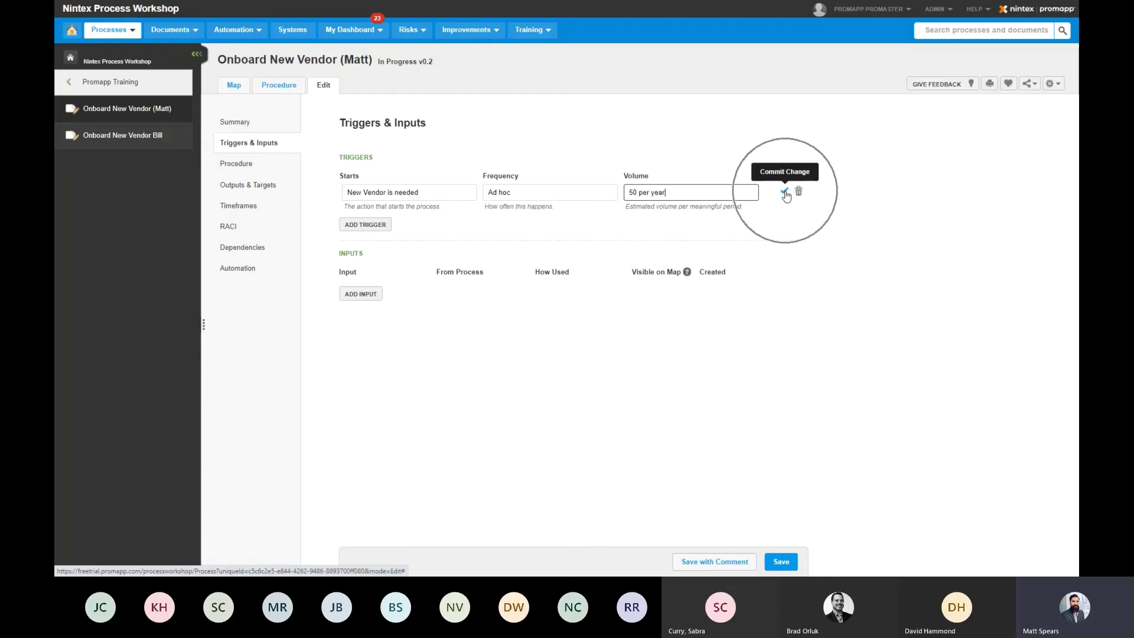
- Add a process input named "The New Vendor Request Form"
left_click(374, 282)
left_click(375, 282)
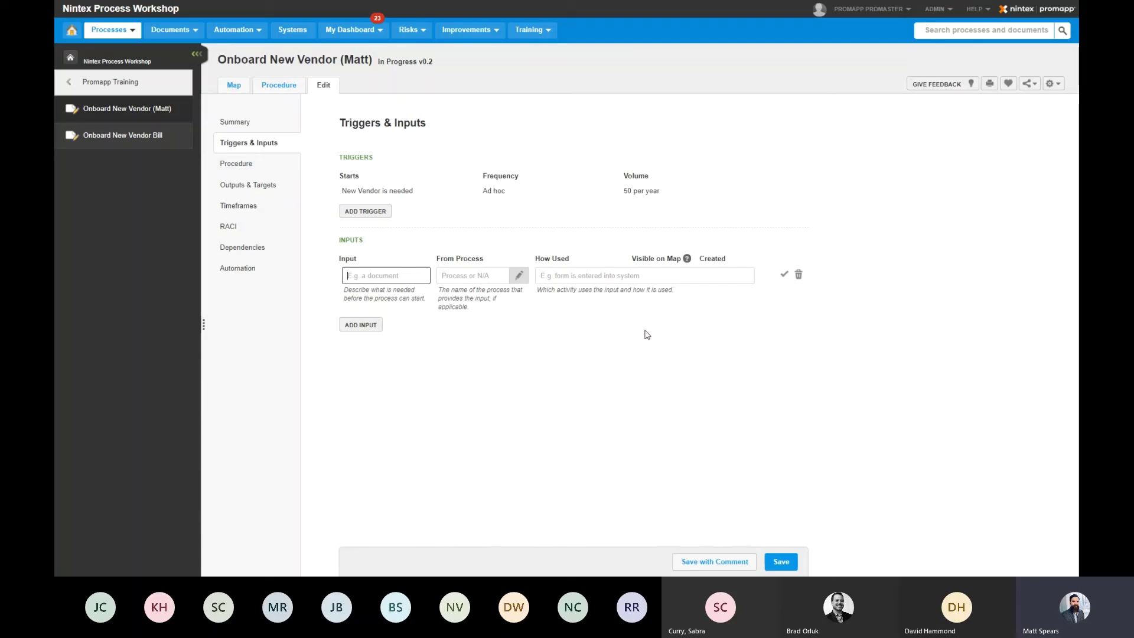
type("T")
type("he New")
type(" Vendor Request Form")
left_click(484, 281)
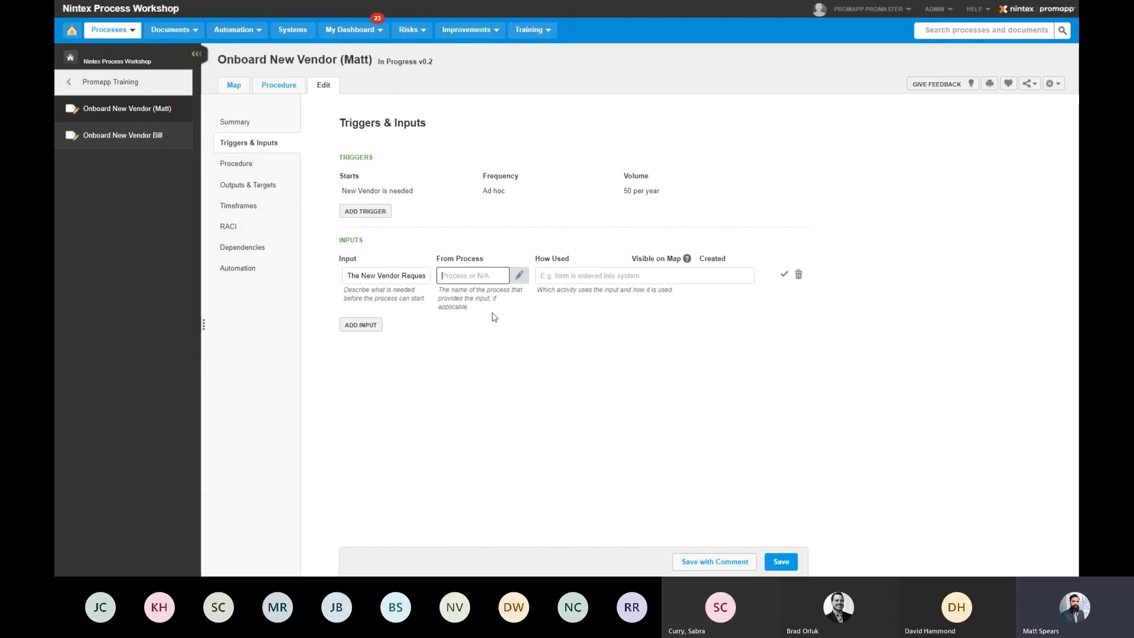
- Try linking the input's source to the "Select candidate" process under Example Processes, Human Resources, Recruitment, and remove the link
left_click(519, 276)
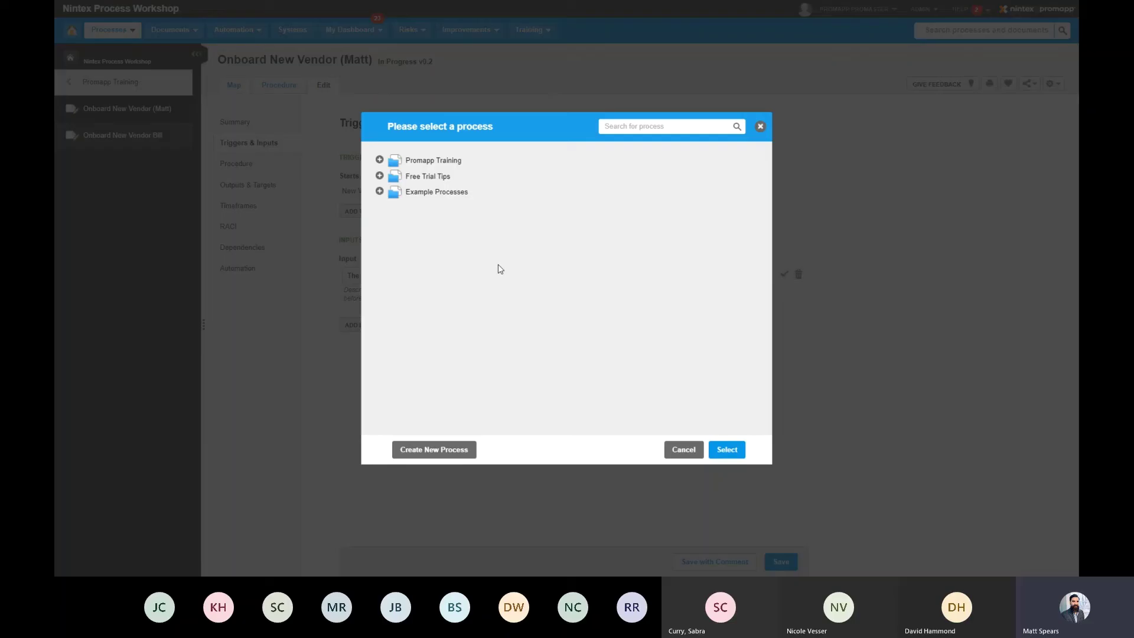
left_click(379, 191)
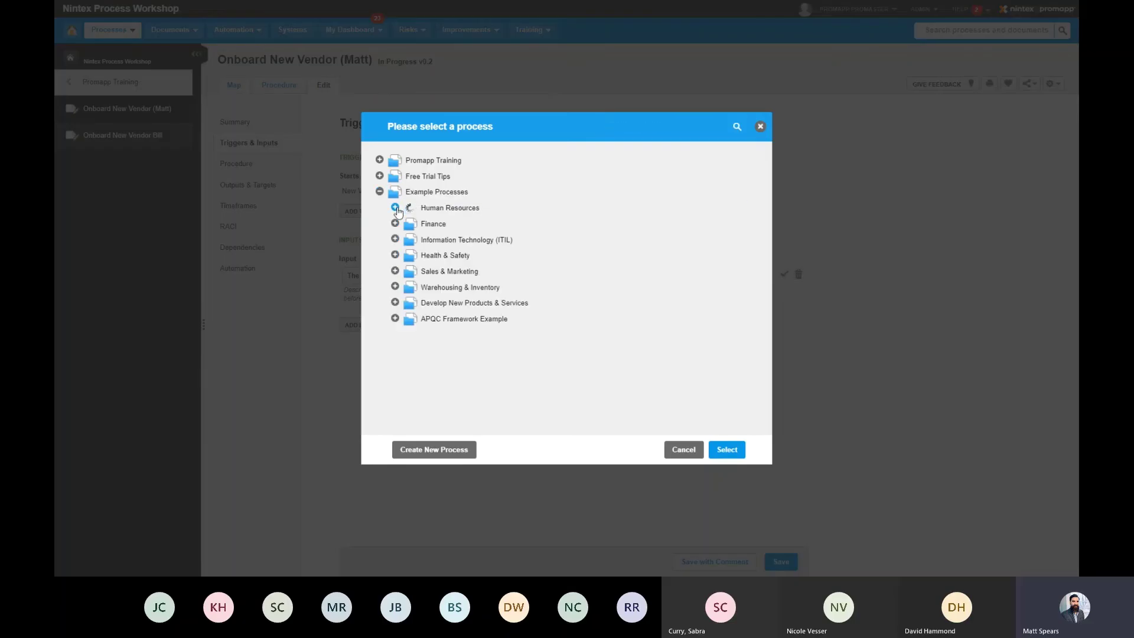
left_click(395, 207)
left_click(410, 239)
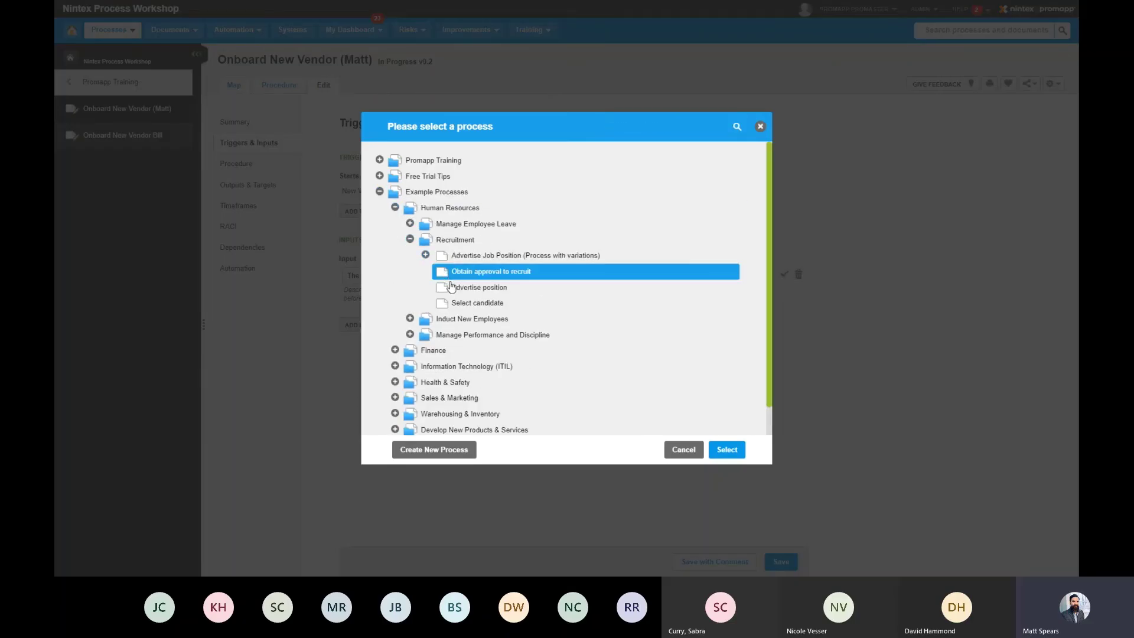
left_click(464, 302)
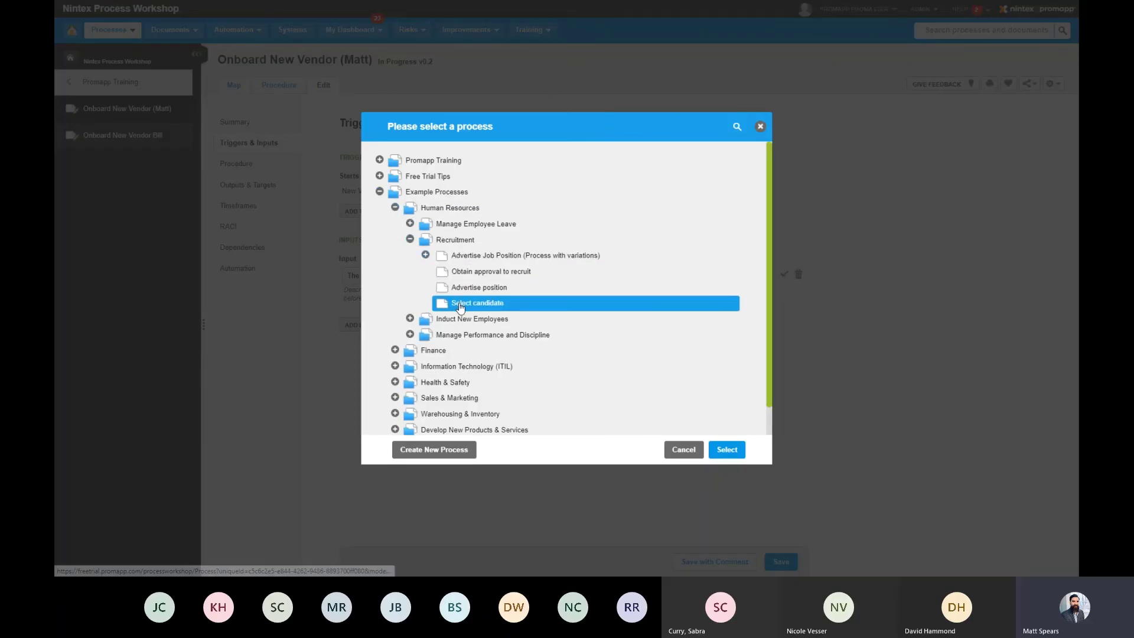
left_click(724, 455)
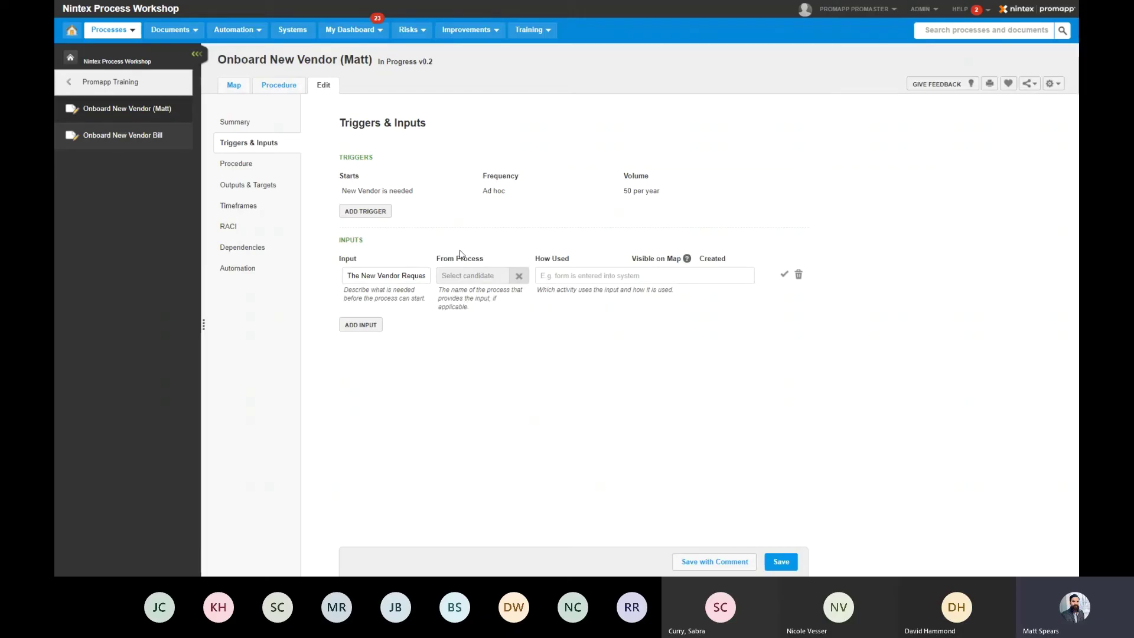
left_click(518, 276)
- Set the input's source process to "N/A" and its use to "Captures Vendor data for review and approval", and save the triggers and inputs
type("N/A")
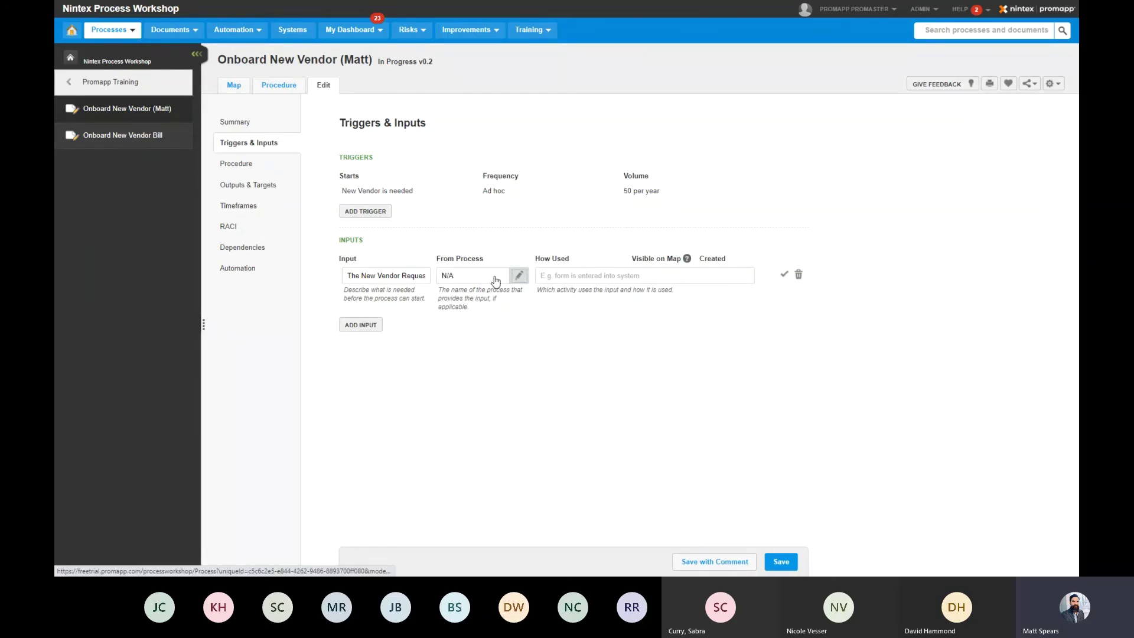
key("Tab")
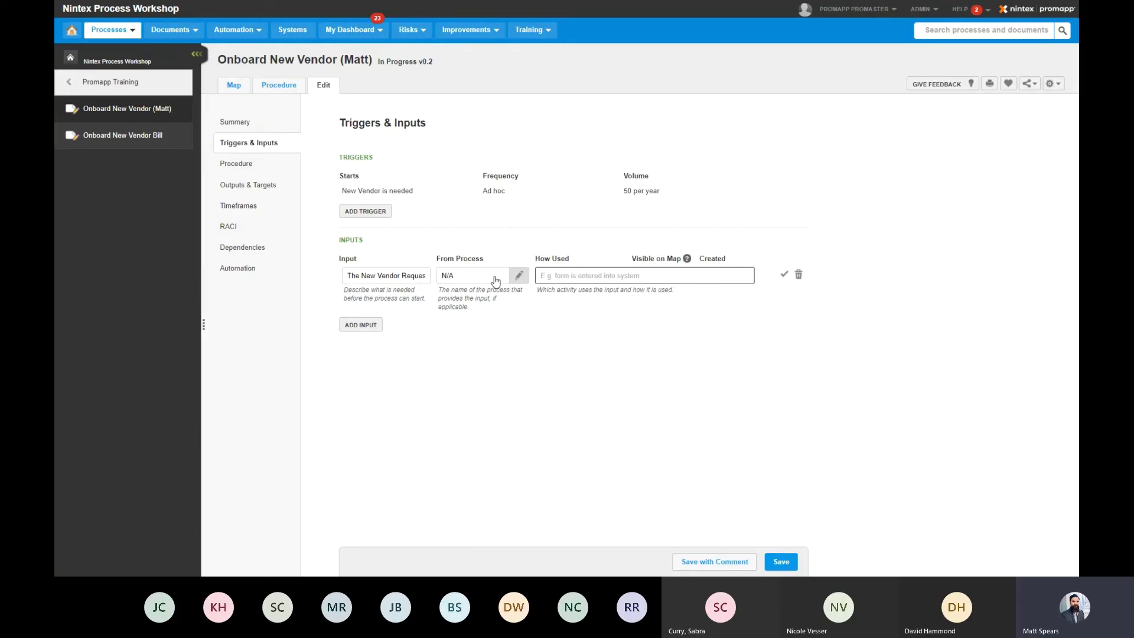
type("Co")
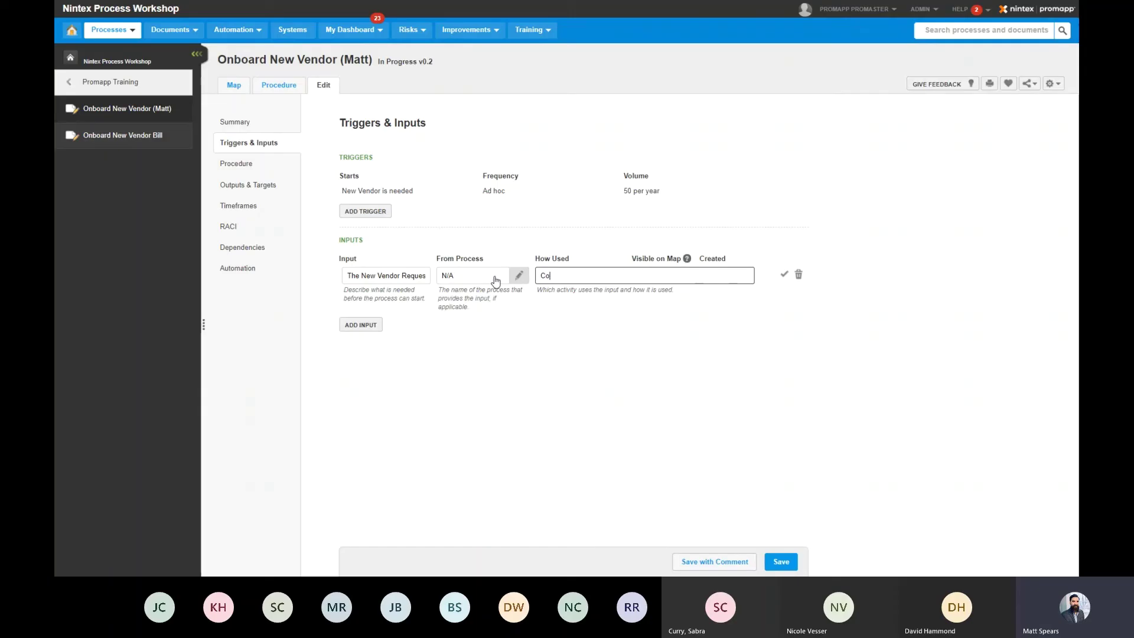
type("ptures Vendor data for review and approval")
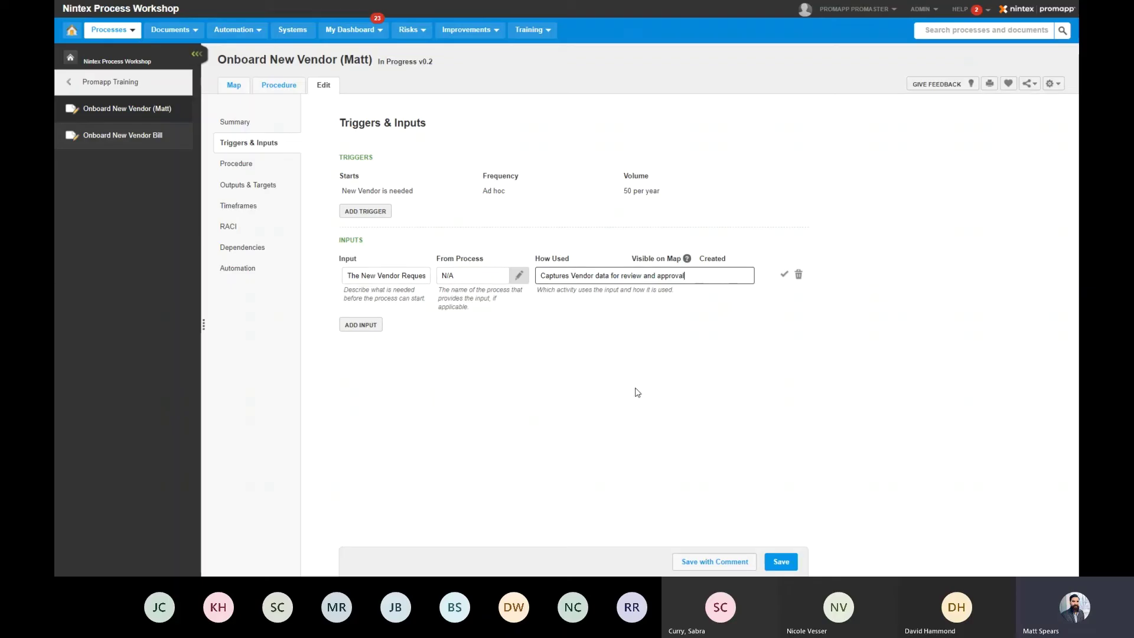
left_click(782, 274)
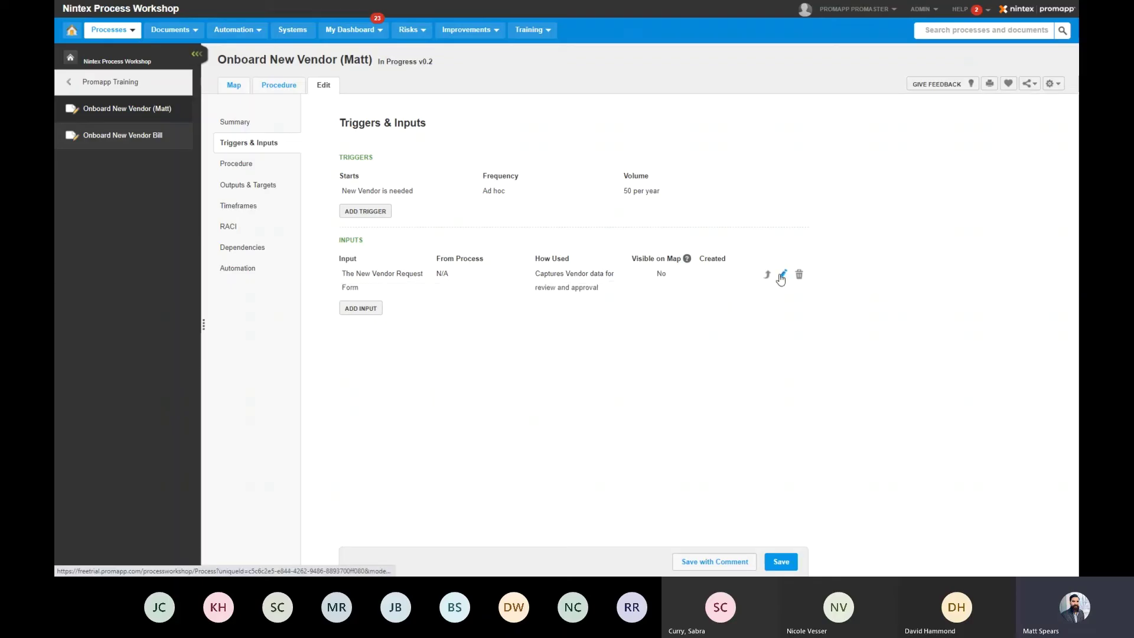
left_click(781, 562)
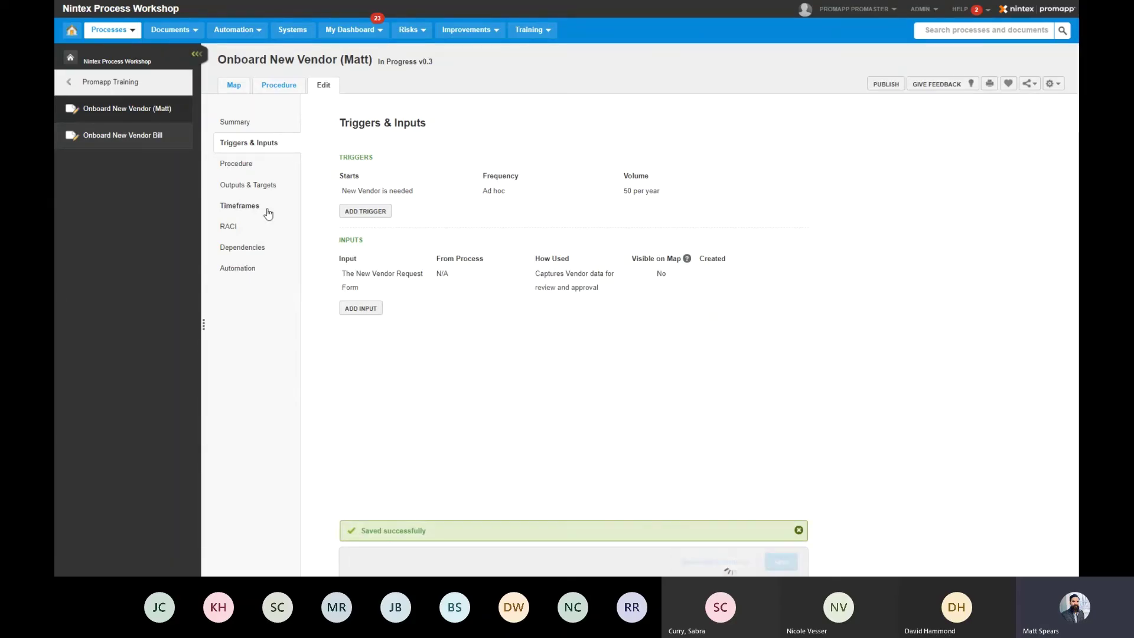
- Add a process output named "New Vendor is added to Dynamics and Teams"
left_click(270, 186)
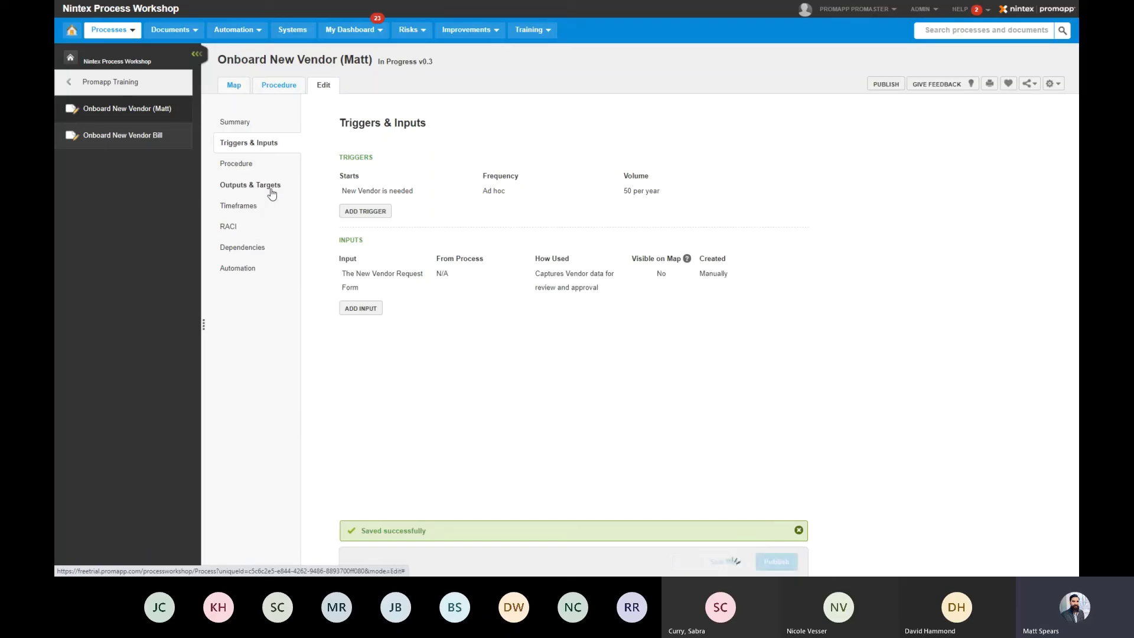
left_click(270, 190)
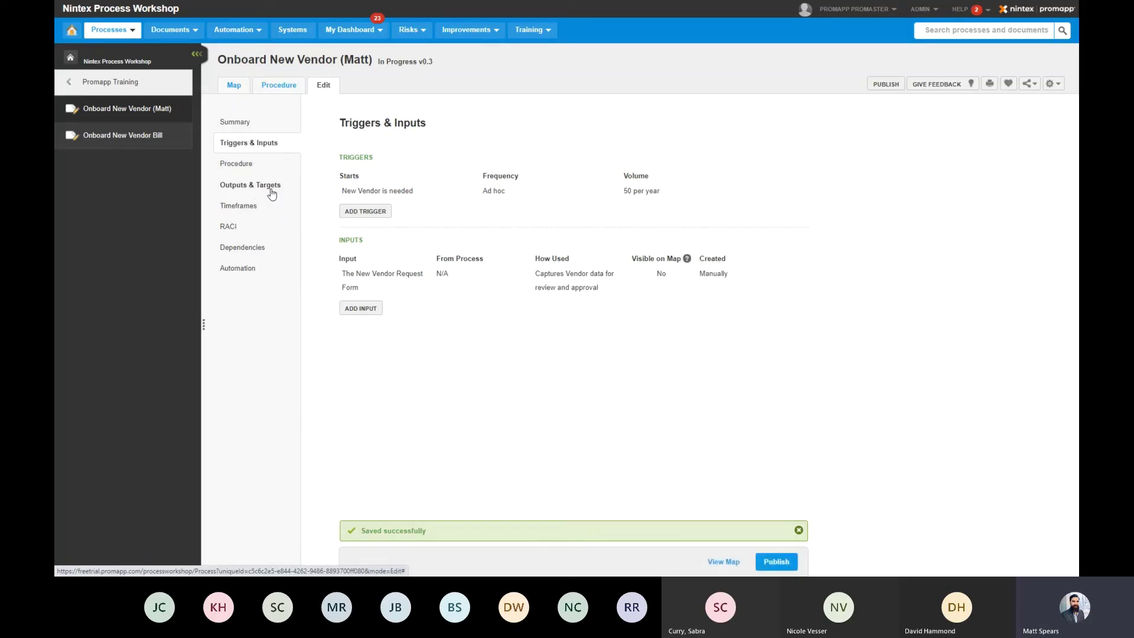
left_click(361, 200)
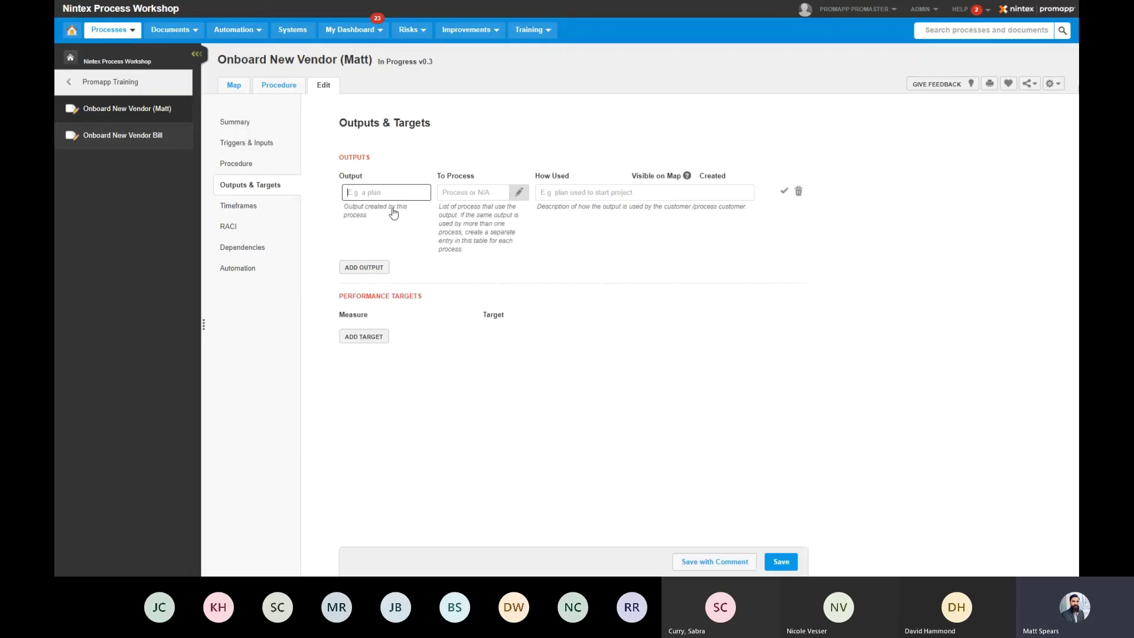
type("New Vendor is a")
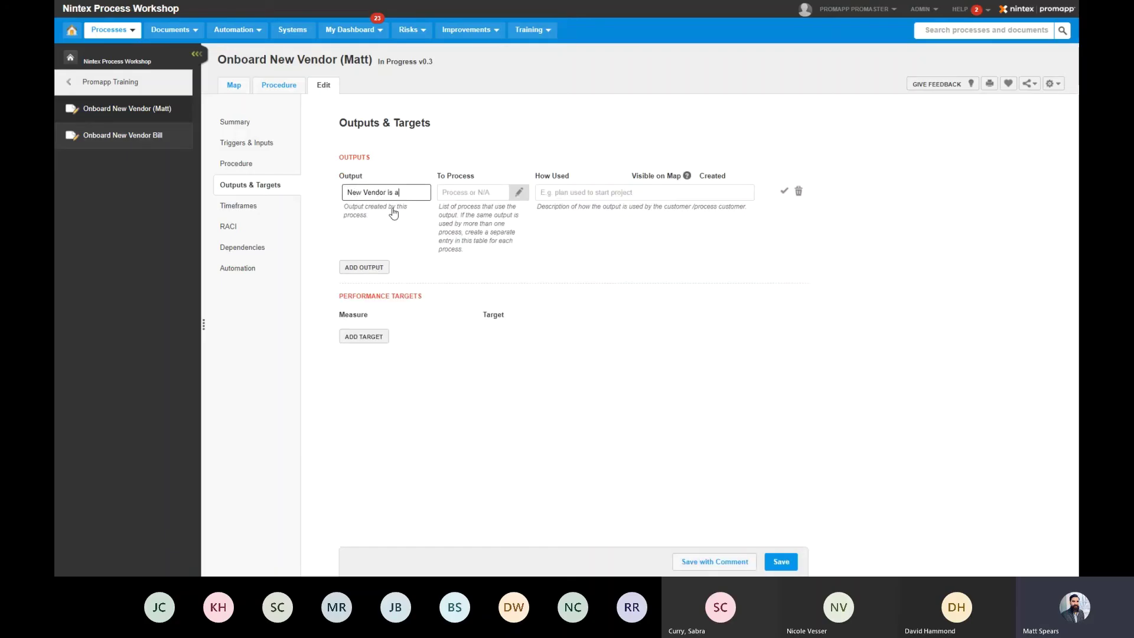
type("dded to Dynamics")
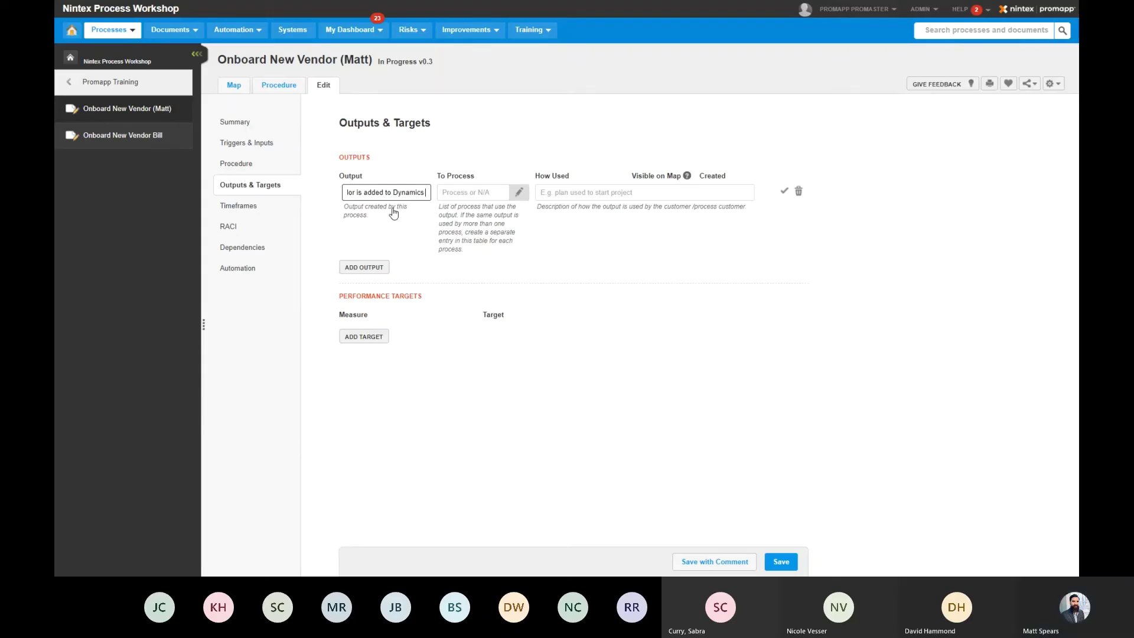
type(" and T")
type("ipalti")
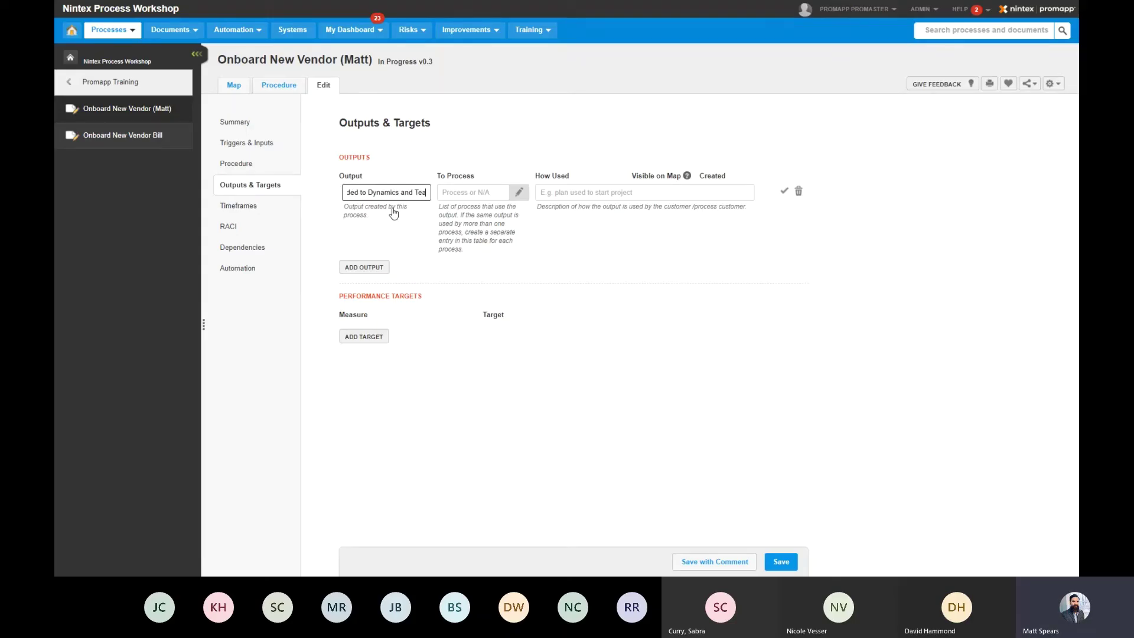
key("Tab")
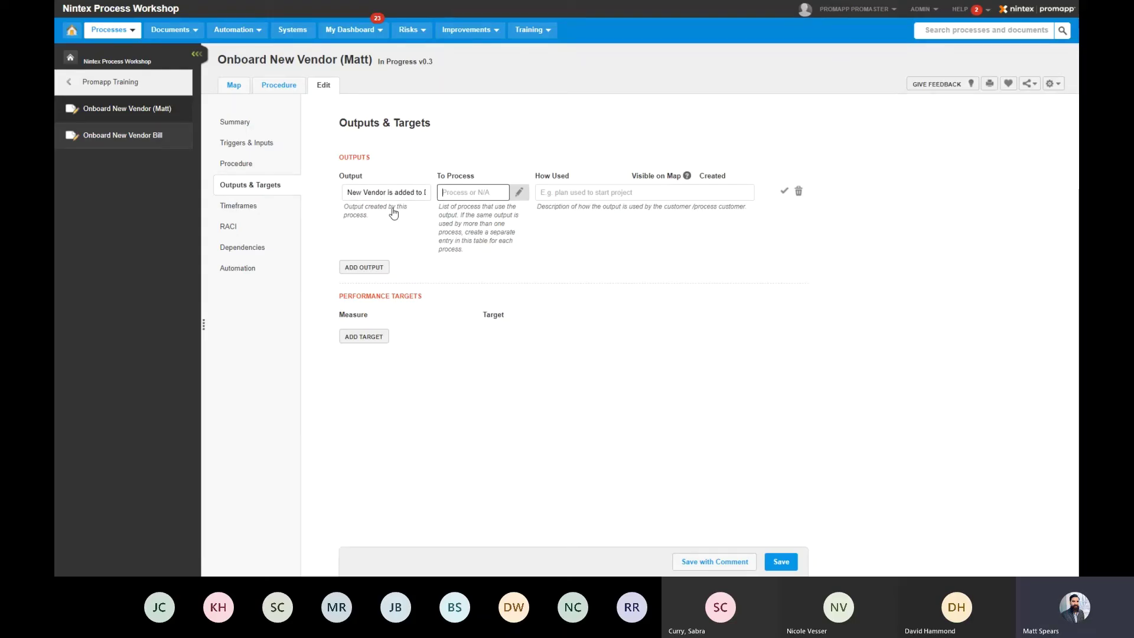
- Set the output's destination process to "N/A" and its use to "Vendor is able to collaborate with project team", and save the outputs
type("N/A")
key("Tab")
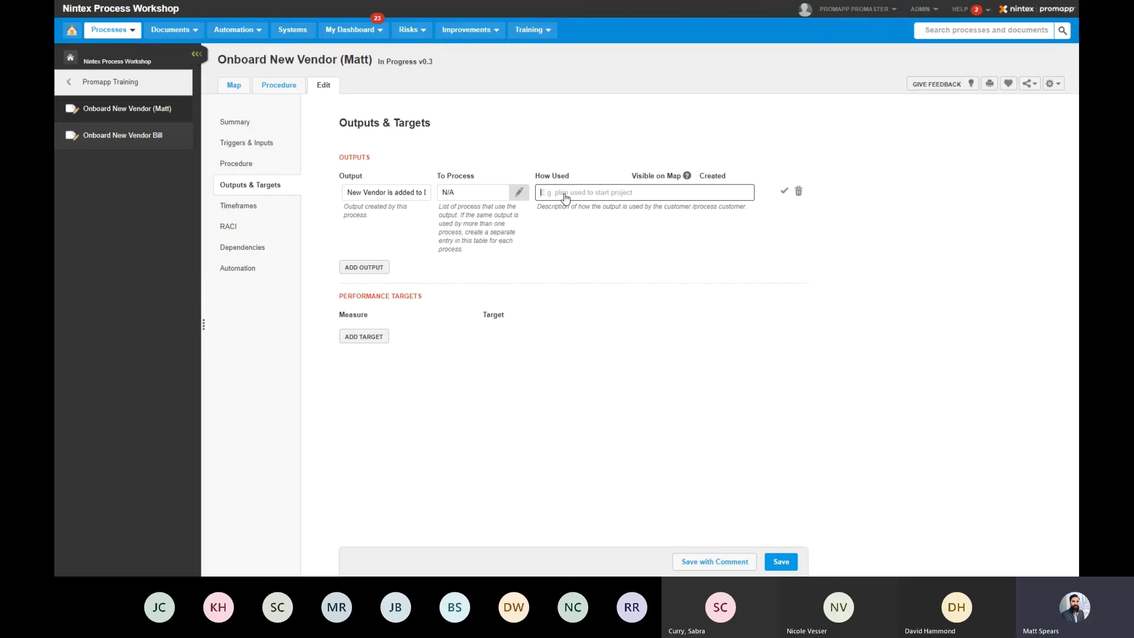
type("Ven")
type("coll")
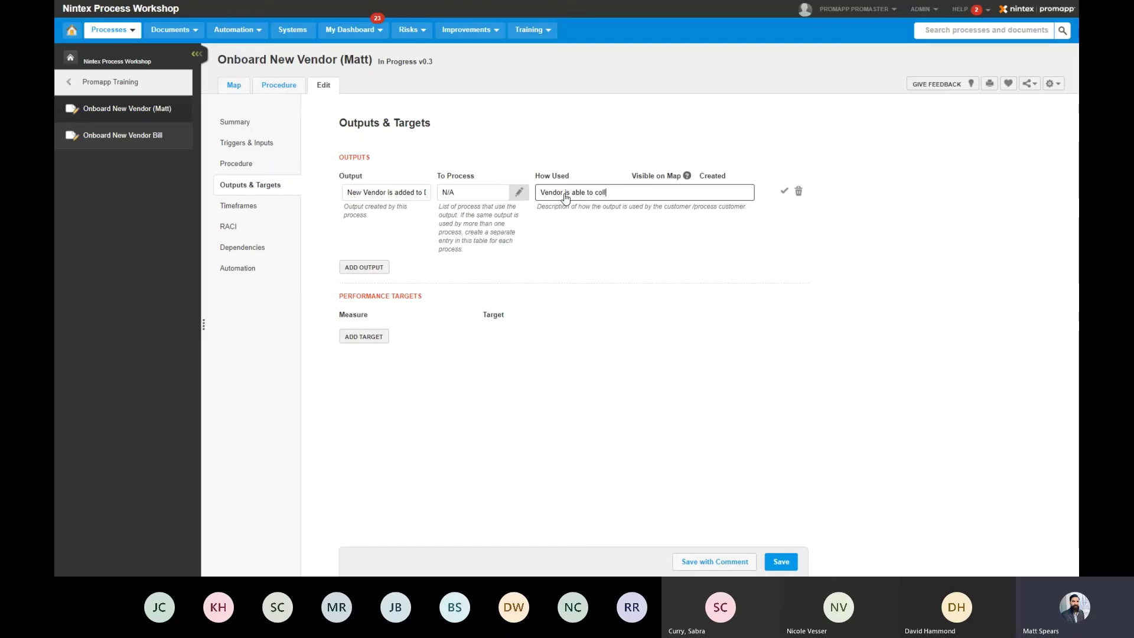
type("aborate with pr")
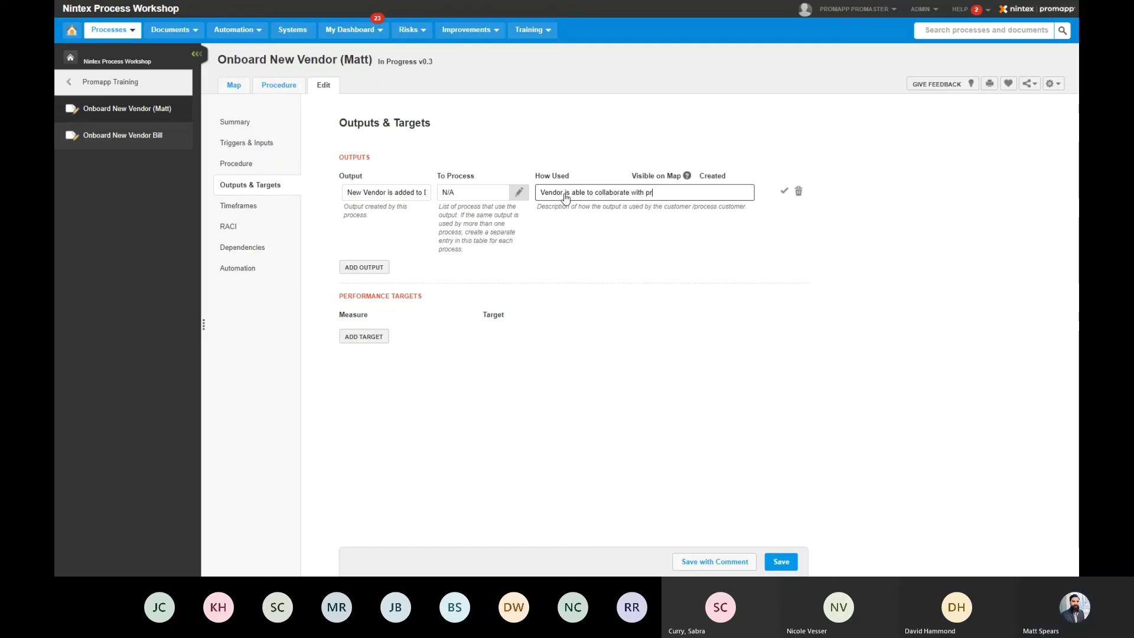
type("oject tea")
key("BackSpace")
key("BackSpace")
type("team")
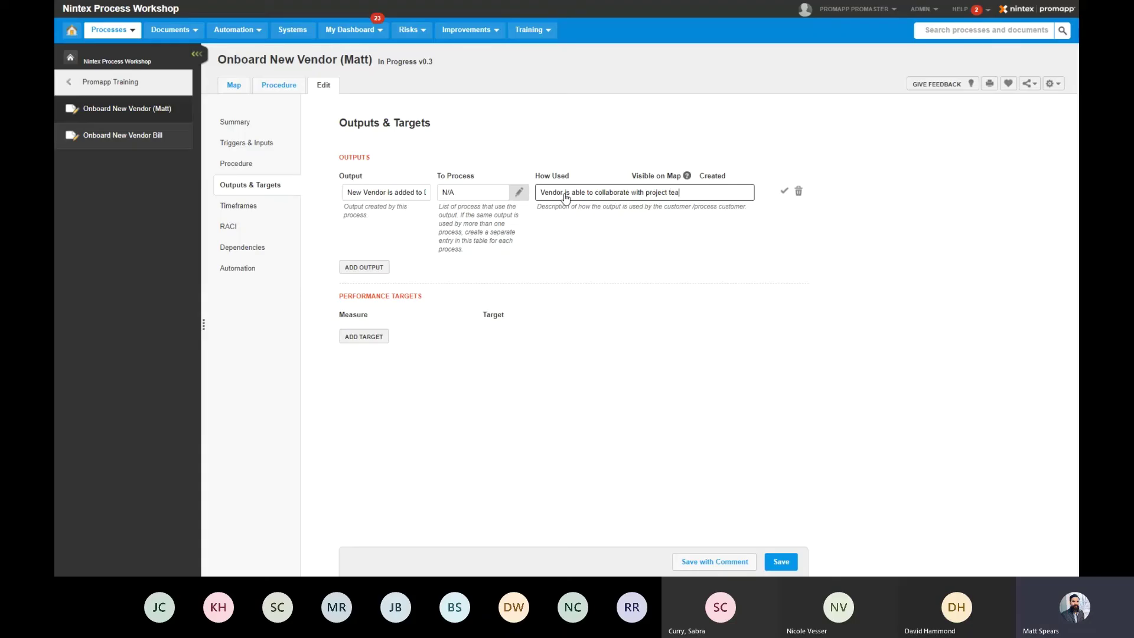
left_click(781, 193)
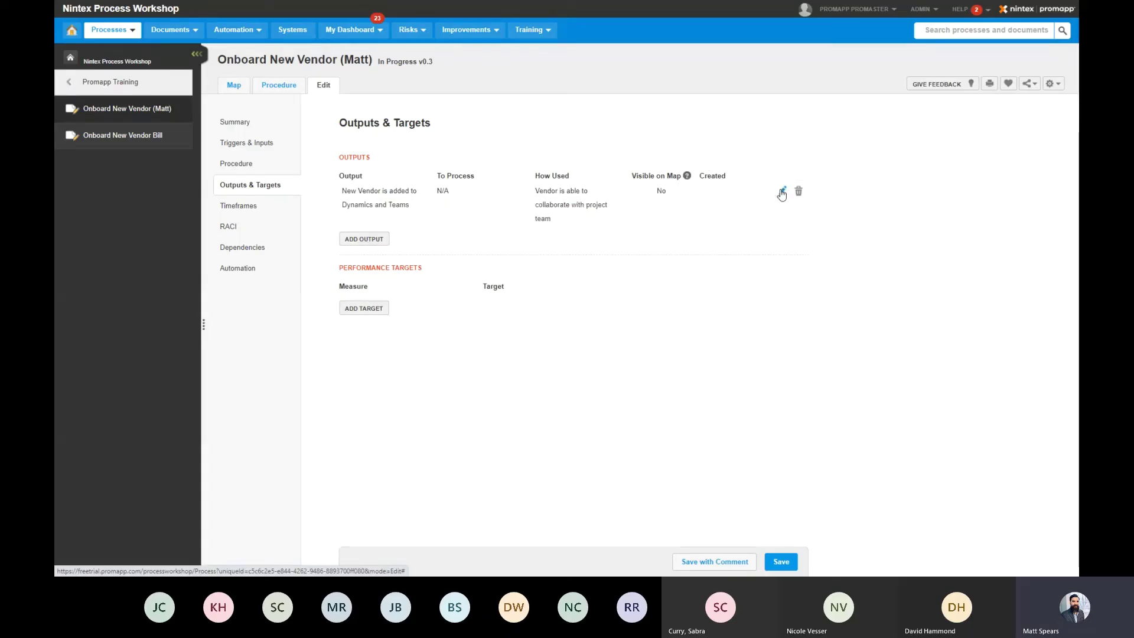
left_click(779, 562)
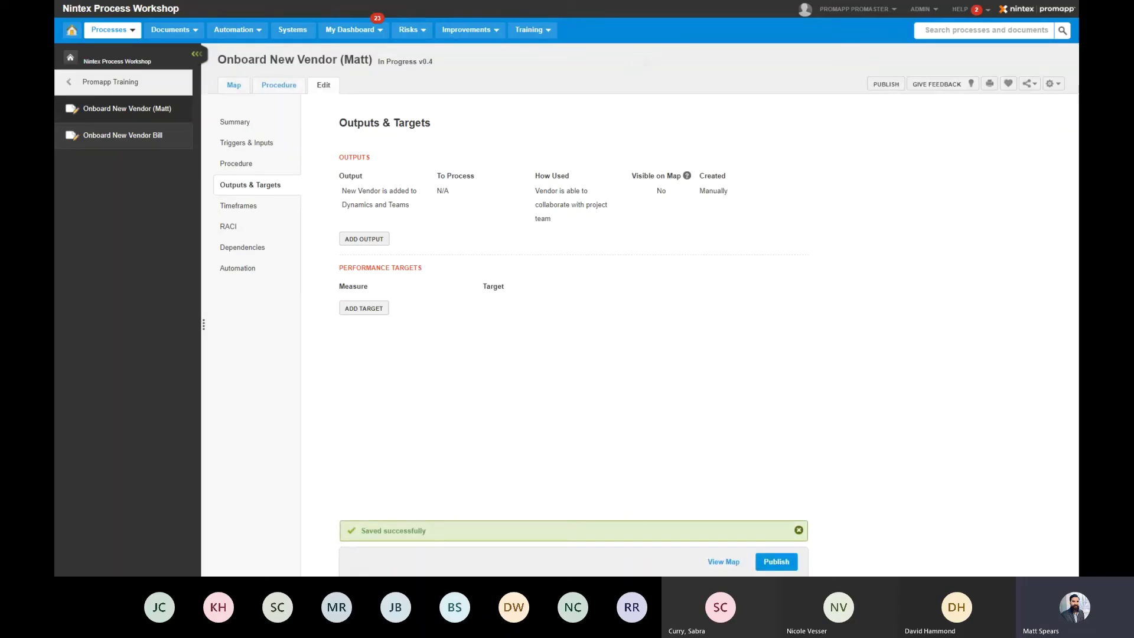
- Add a first activity named "Submit Vendor request" to the process procedure
left_click(287, 143)
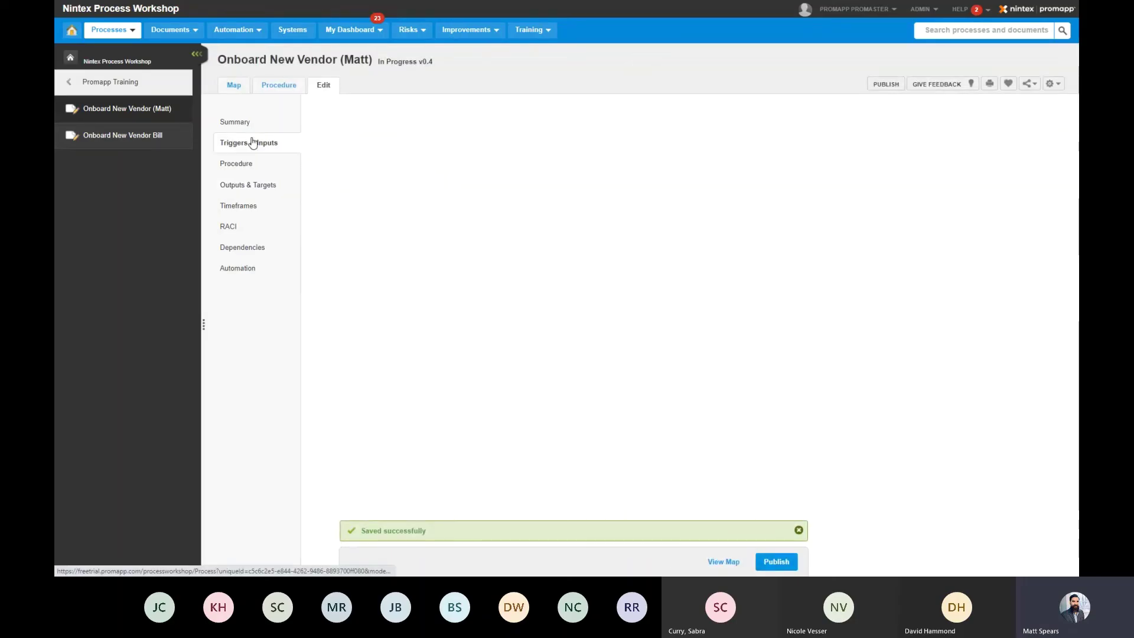
left_click(260, 186)
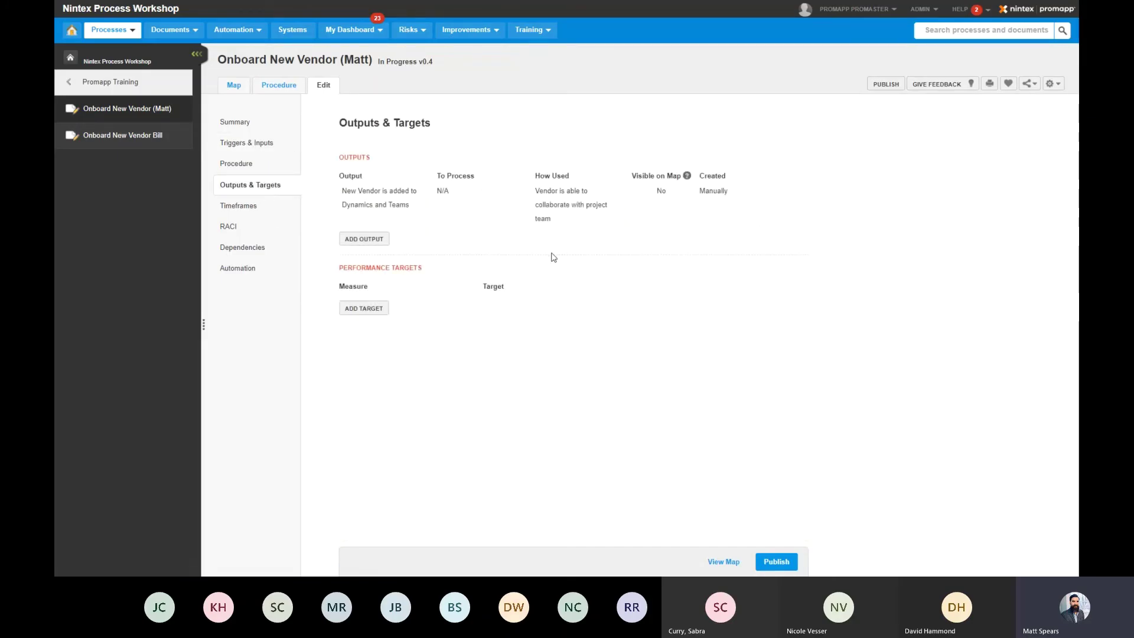
left_click(233, 164)
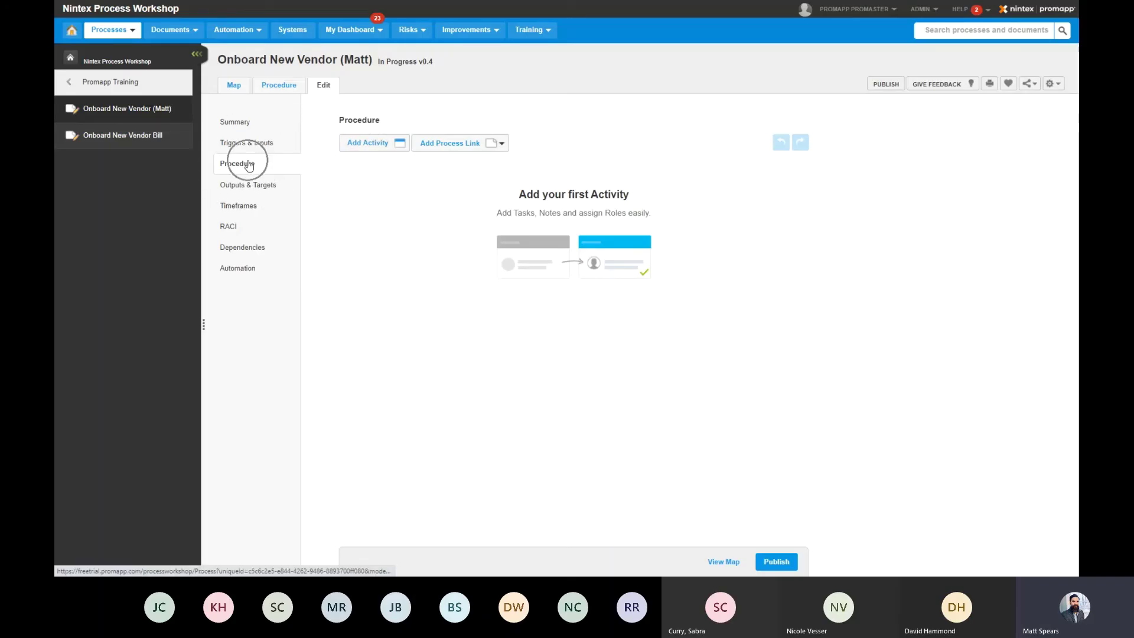
left_click(368, 143)
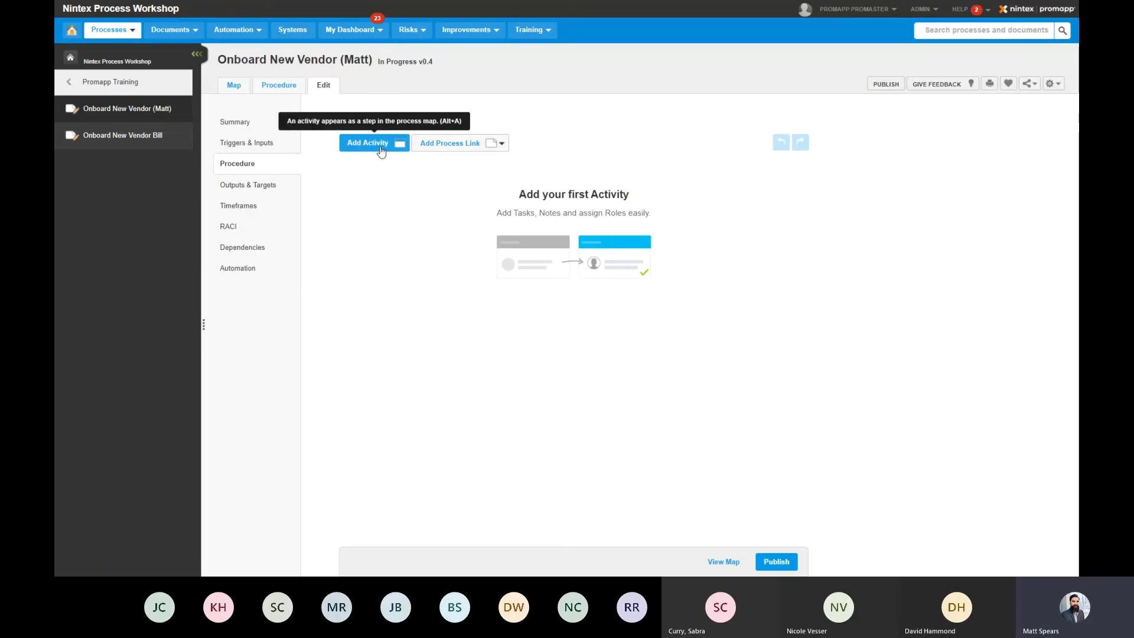
left_click(380, 146)
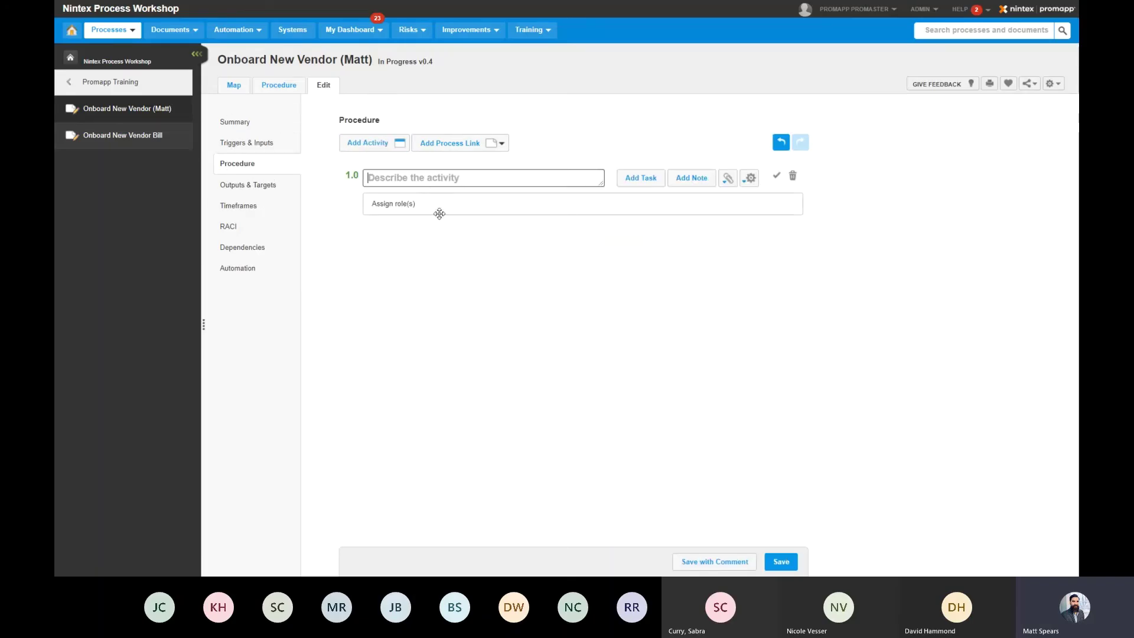
type("Submit Vendor ")
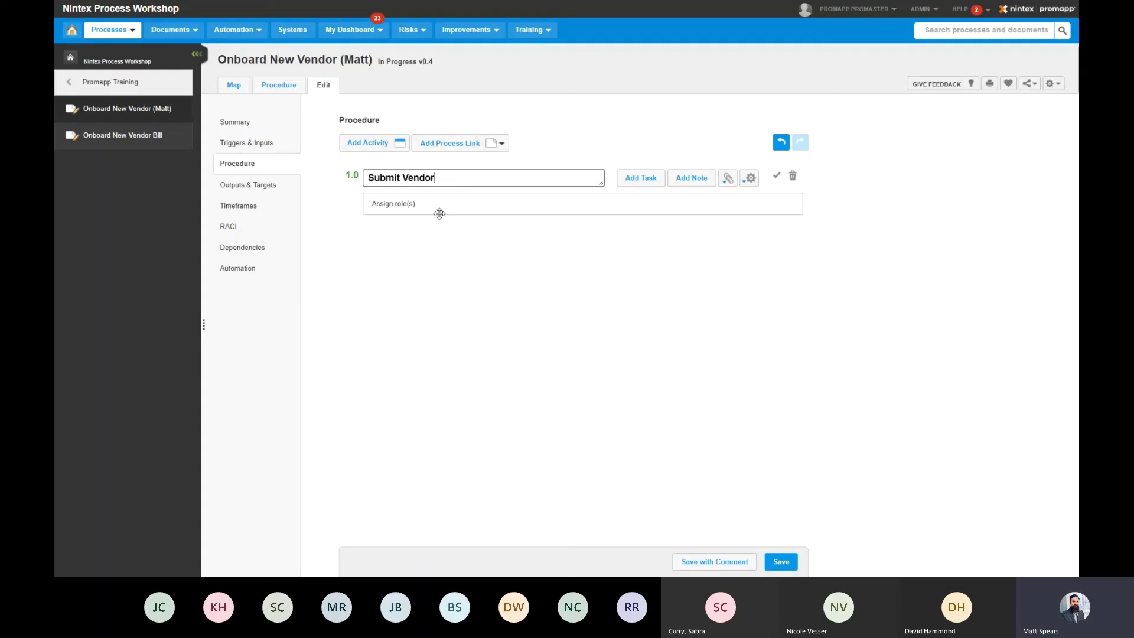
type("request")
- Assign the Project Manager role to the "Submit Vendor request" activity
key("Tab")
key("Tab")
key("Tab")
key("Tab")
key("Tab")
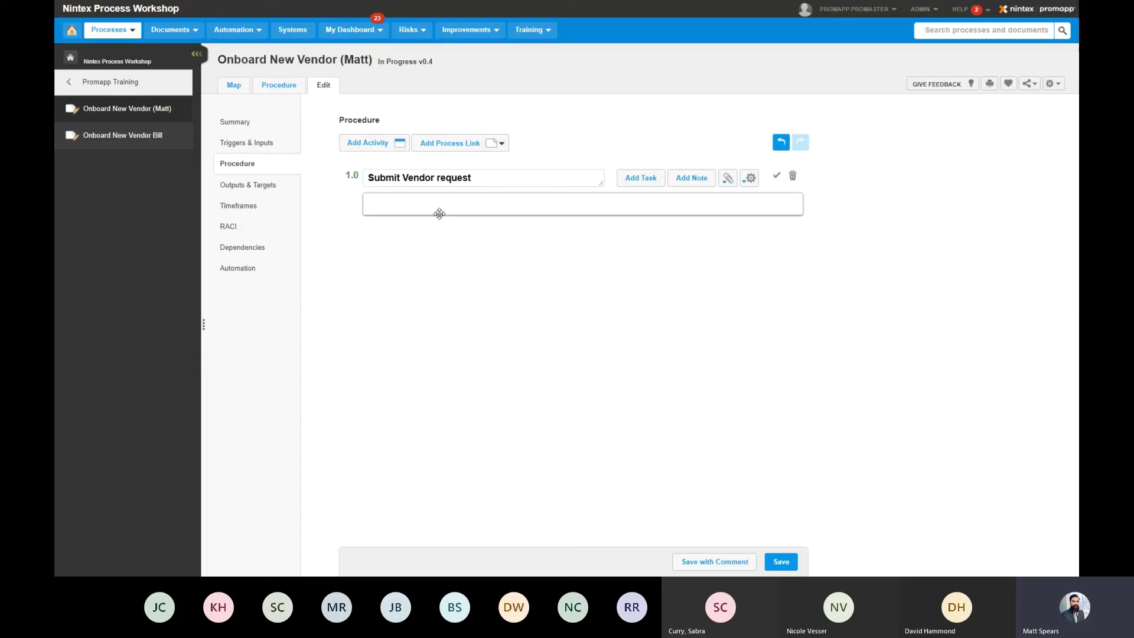
type("rroject m")
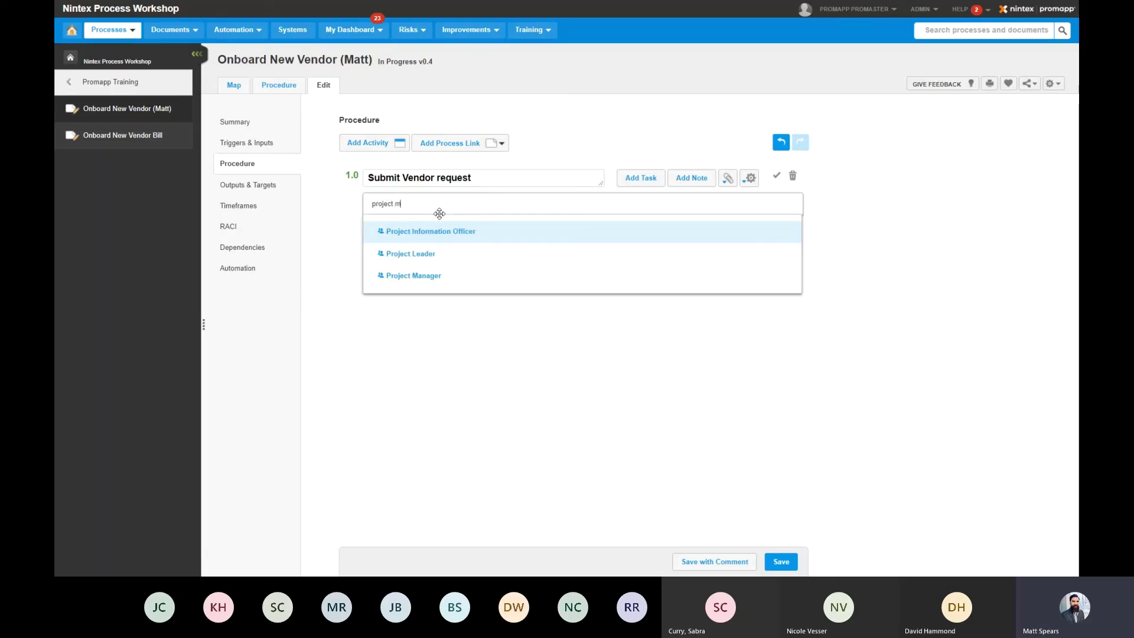
type("an")
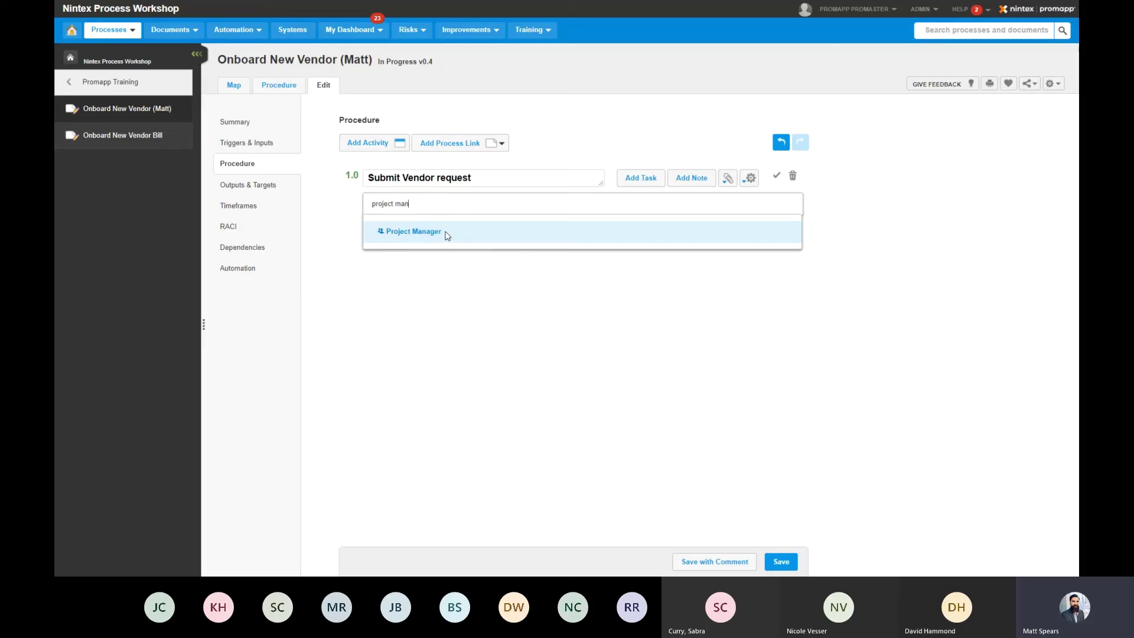
left_click(446, 234)
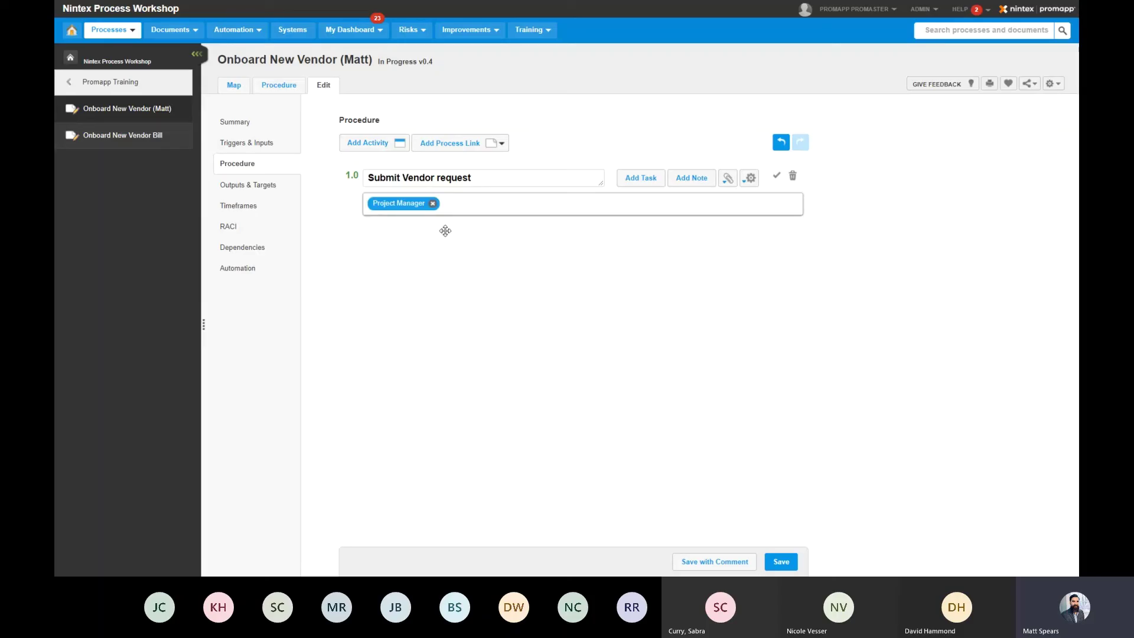
- Add a task "Complete New Vendor Request Form" under the "Submit Vendor request" activity
left_click(640, 179)
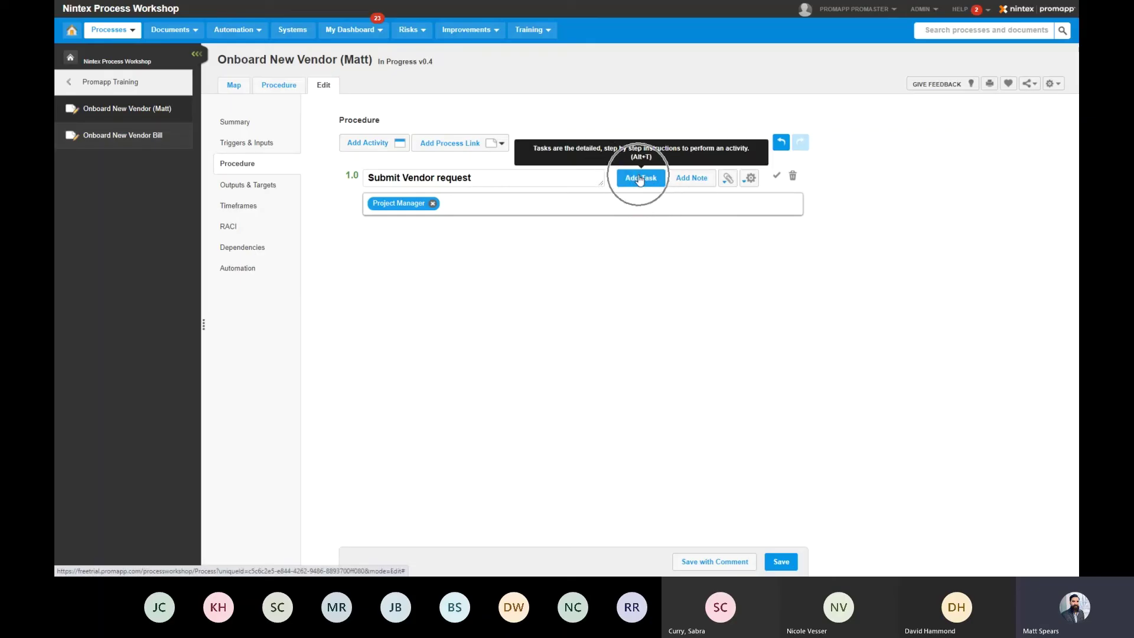
type("C")
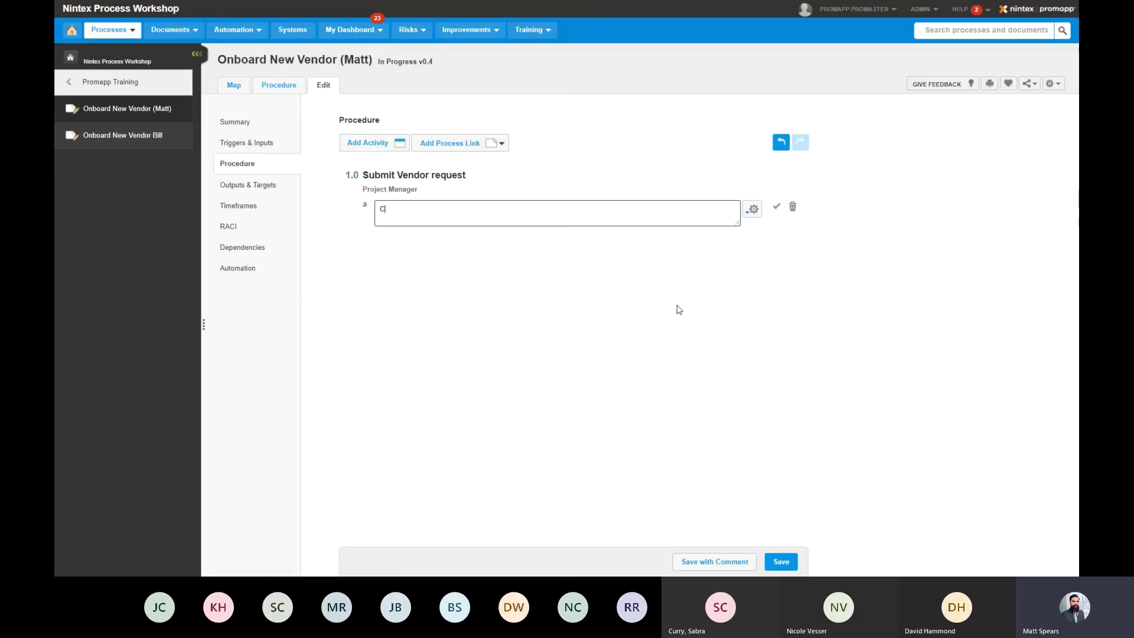
type("omplete New Vendor Request Form")
mouse_move(636, 222)
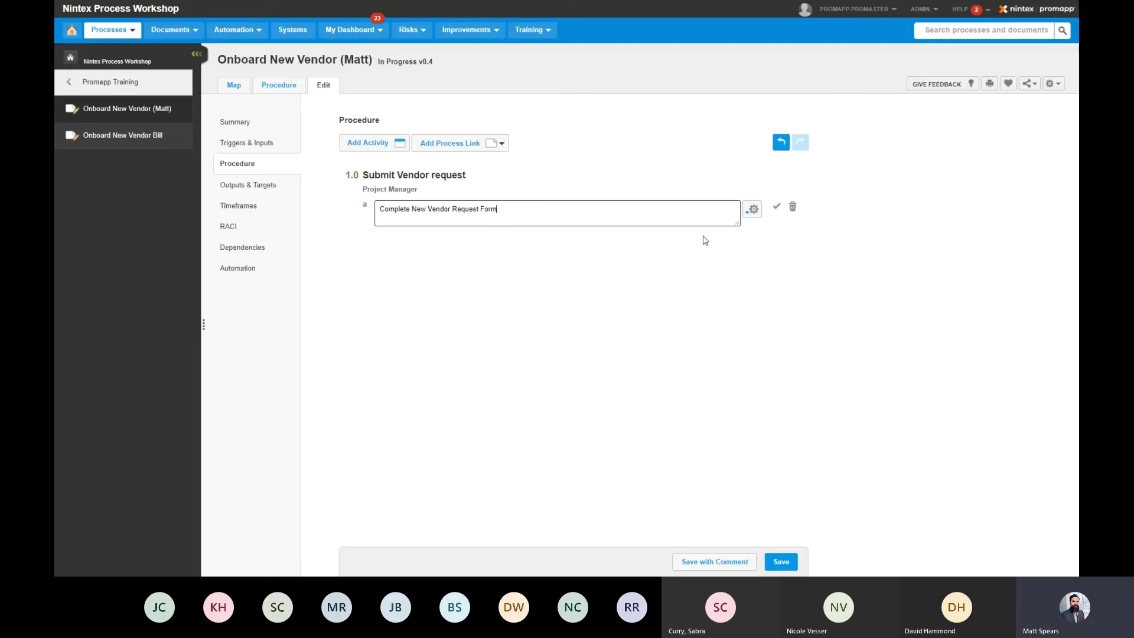
- Attach the existing document "New Vendor Request Form.docx" as a form to the "Submit Vendor request" activity
left_click(727, 177)
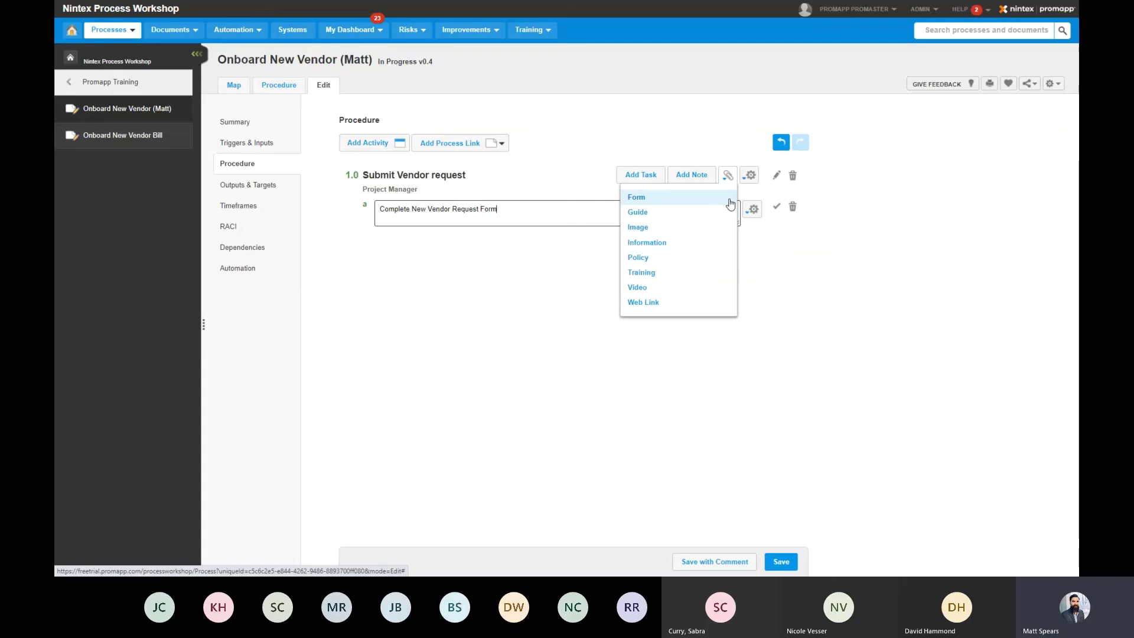
left_click(731, 202)
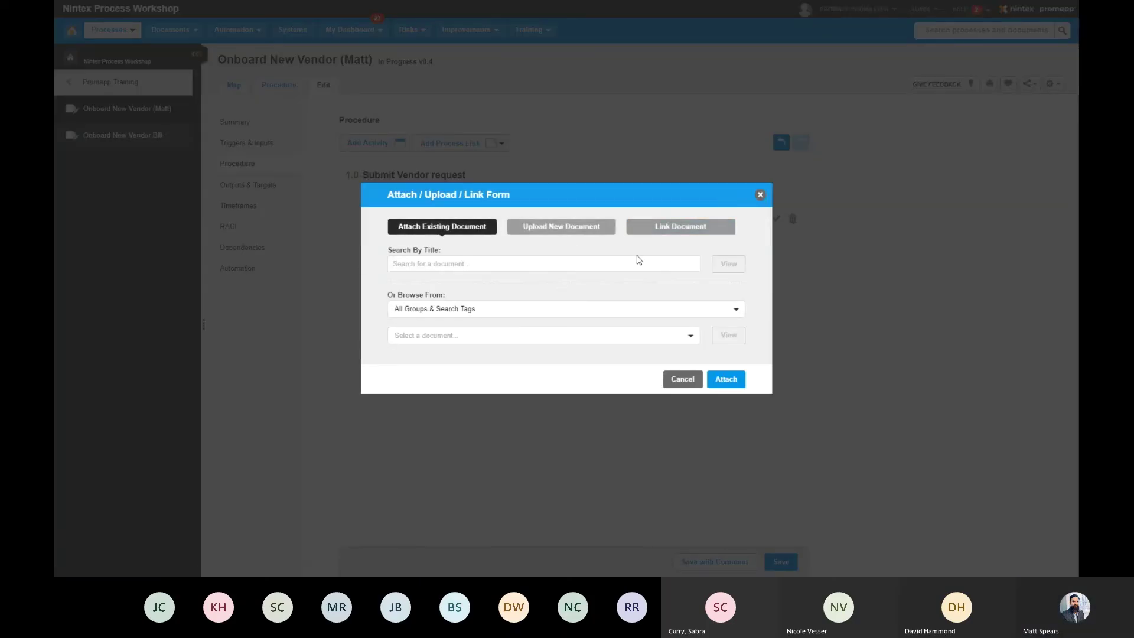
left_click(480, 266)
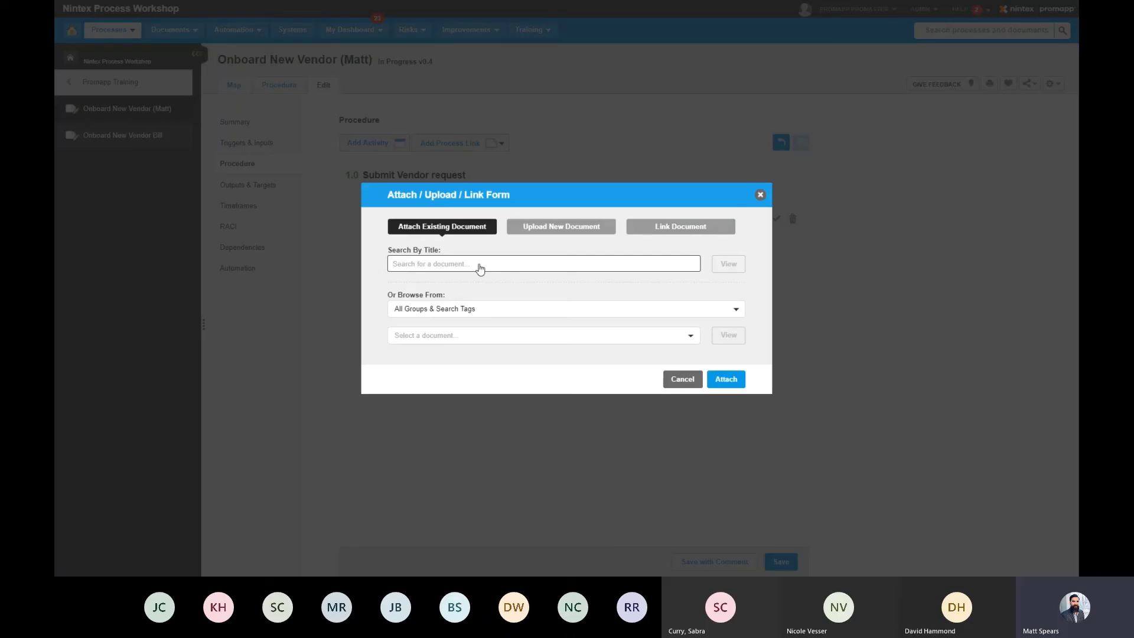
type("new vend")
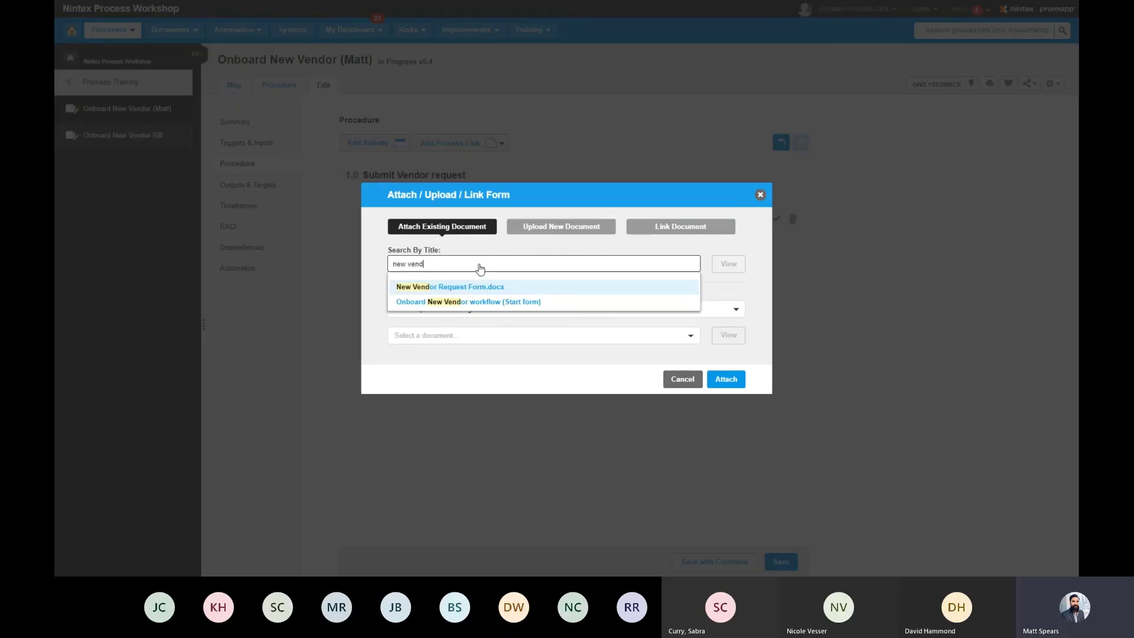
left_click(482, 290)
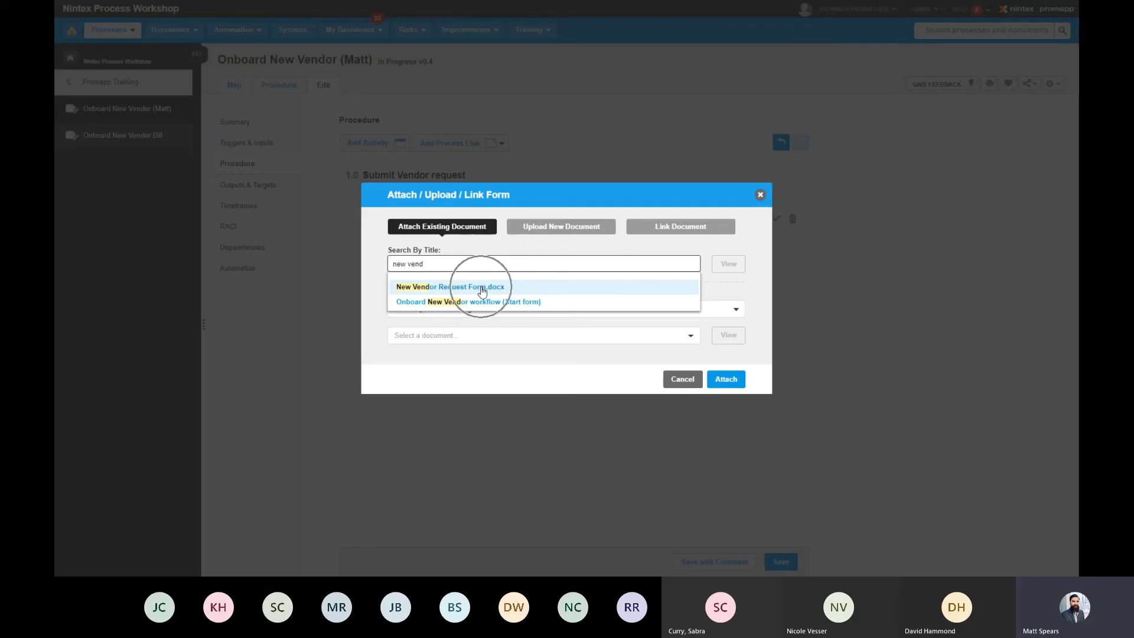
left_click(482, 290)
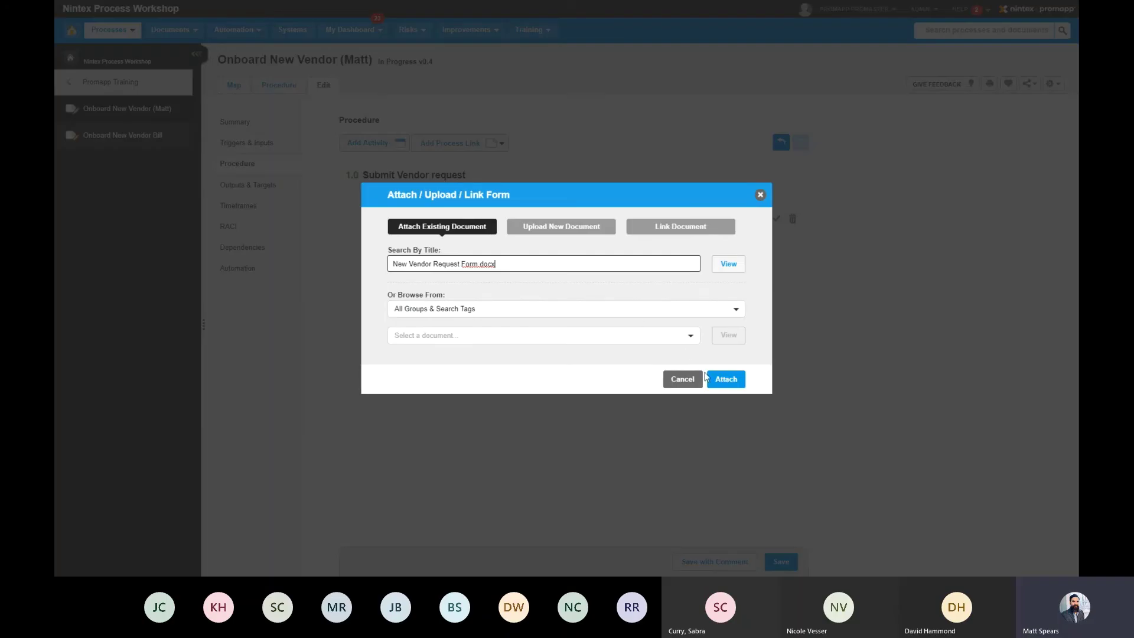
left_click(726, 384)
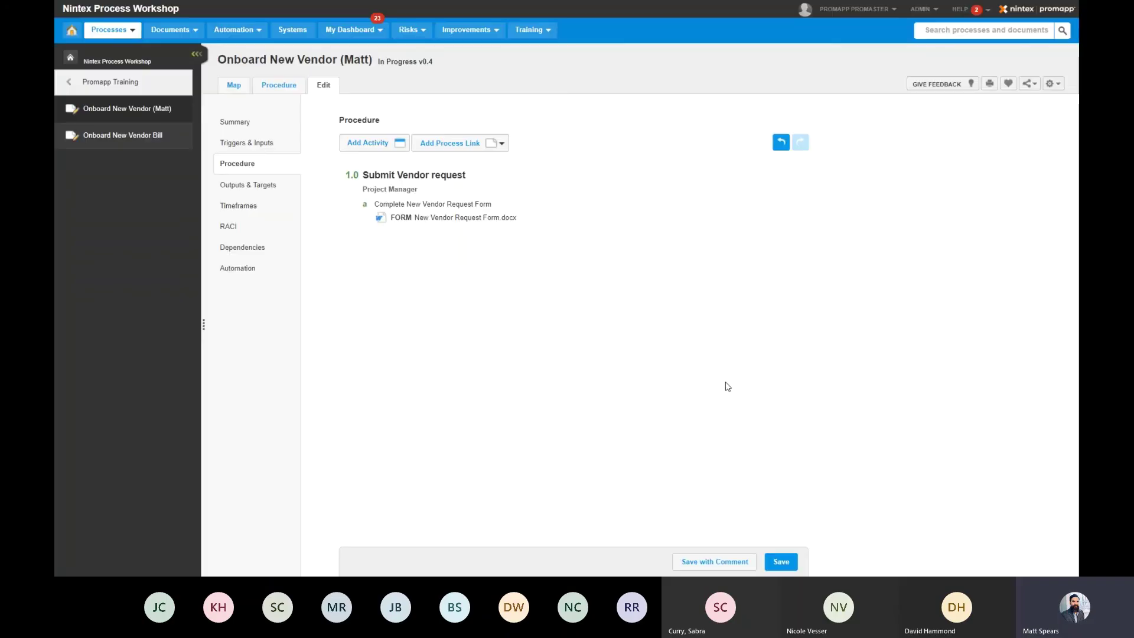
- Add the task "#Nintex-Automation will route to Manager for approval" to the "Submit Vendor request" activity and save the process
left_click(424, 223)
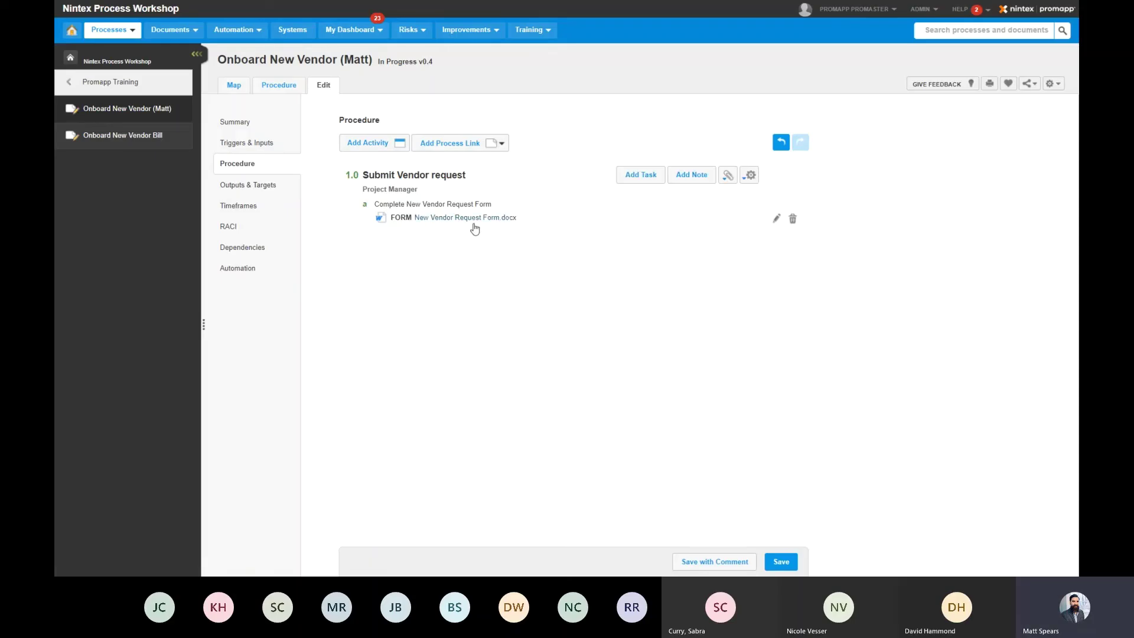
left_click(647, 176)
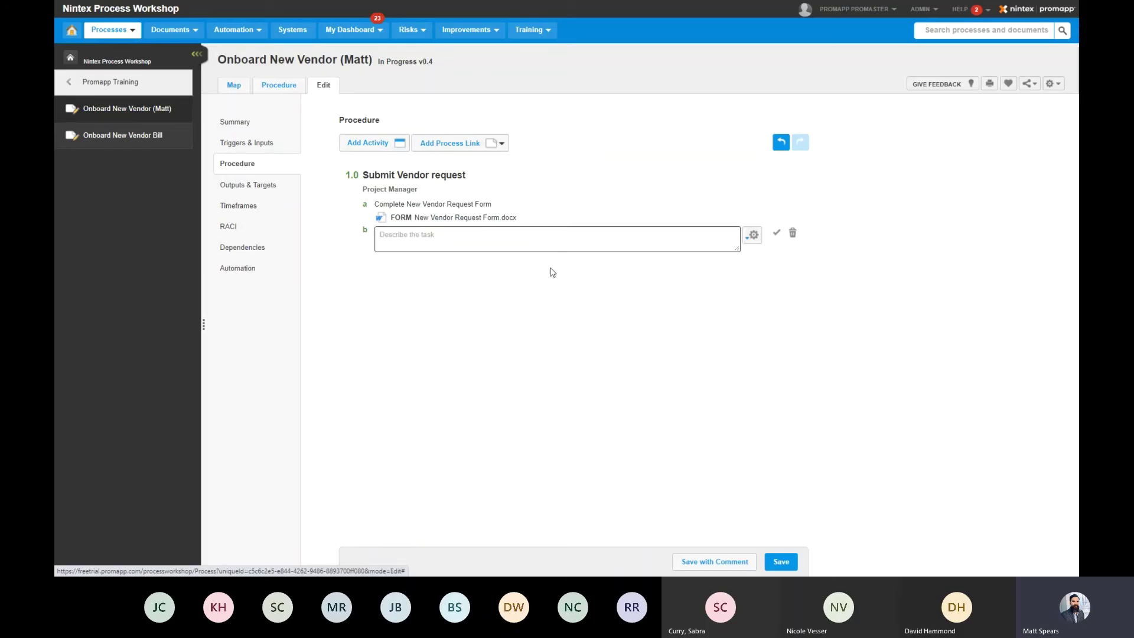
type("#")
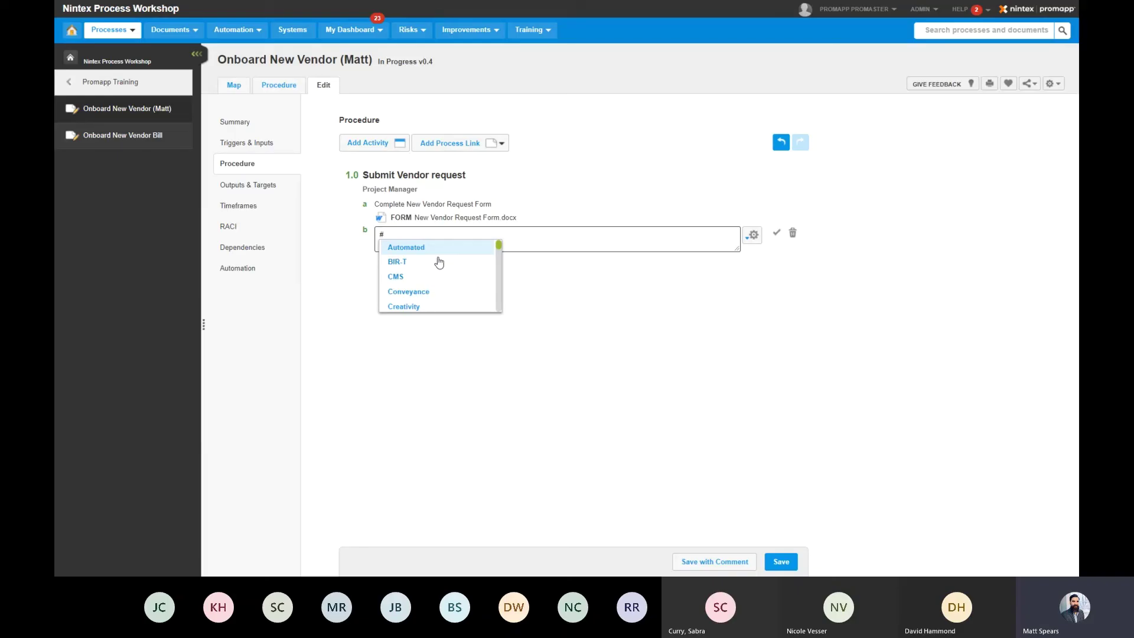
scroll(439, 262, "down", 5)
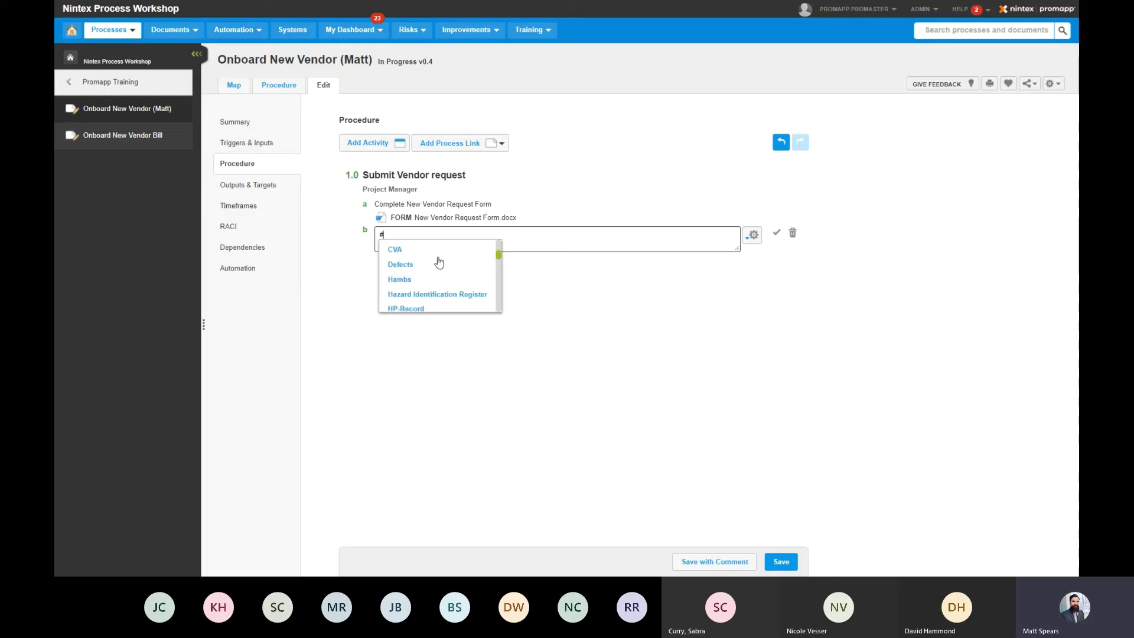
scroll(438, 262, "down", 5)
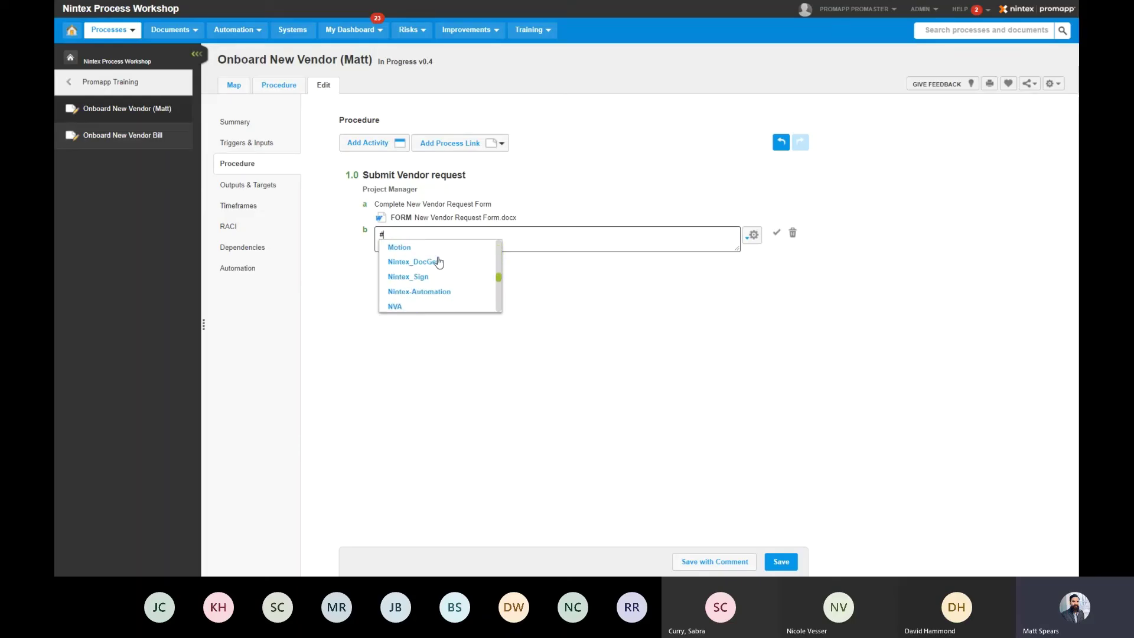
left_click(437, 293)
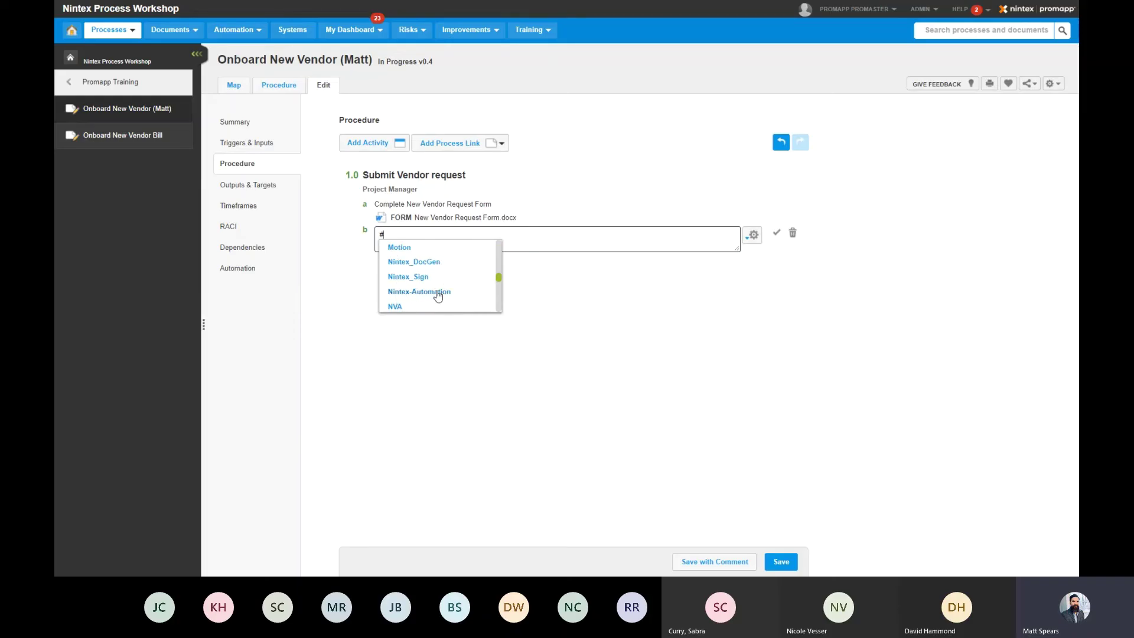
left_click_drag(472, 235, 373, 237)
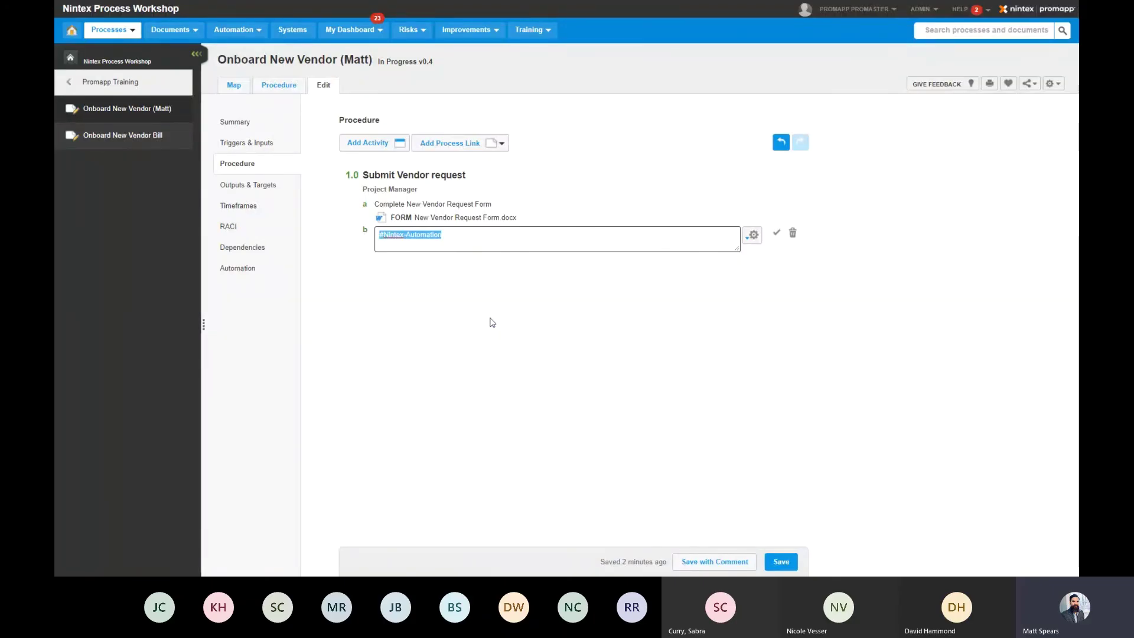
type("#nint")
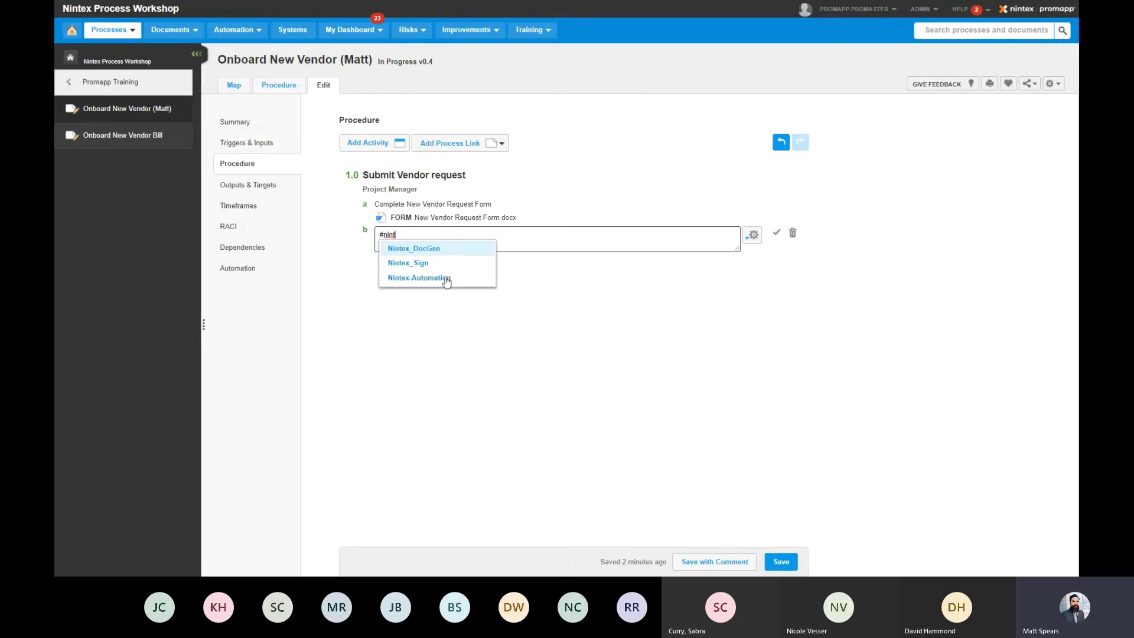
left_click(446, 279)
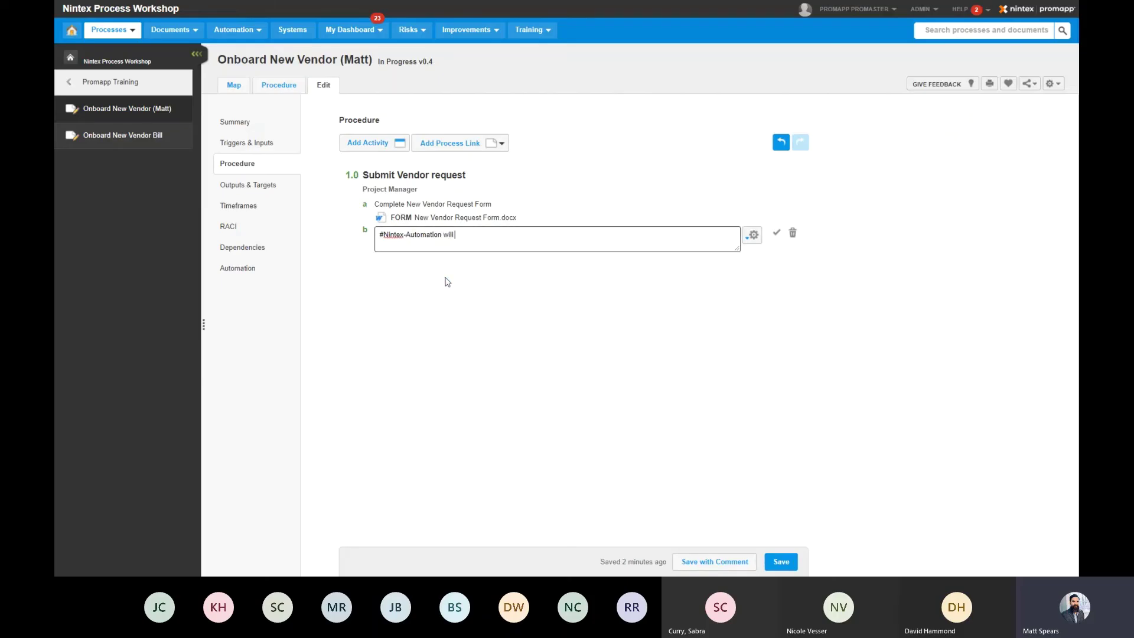
type("will route to Manager for approval")
left_click(777, 232)
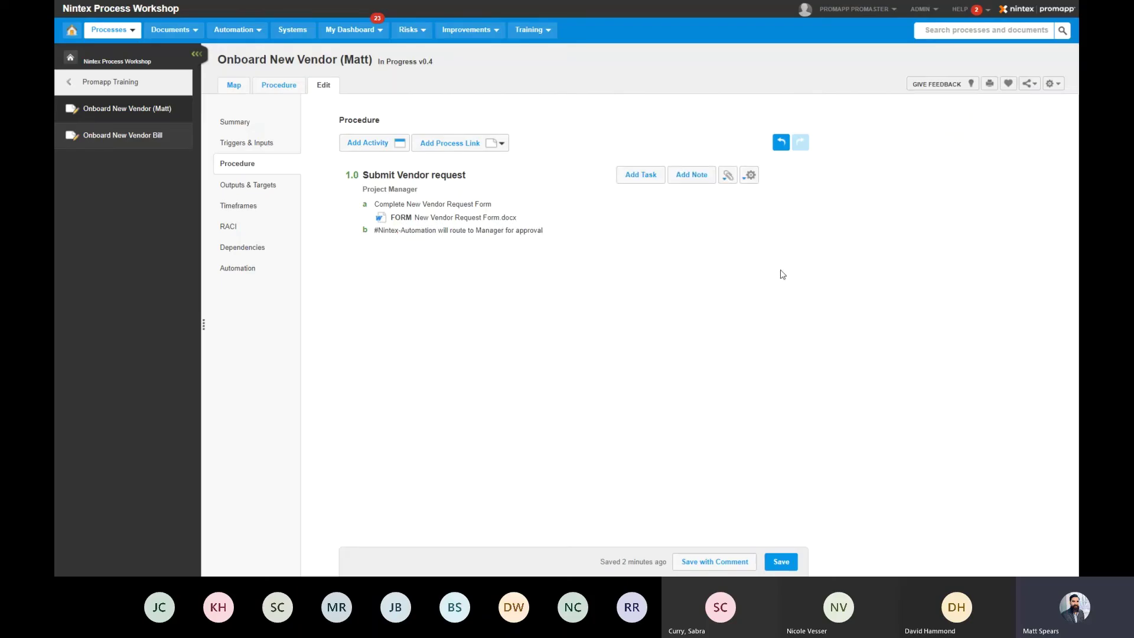
left_click(781, 560)
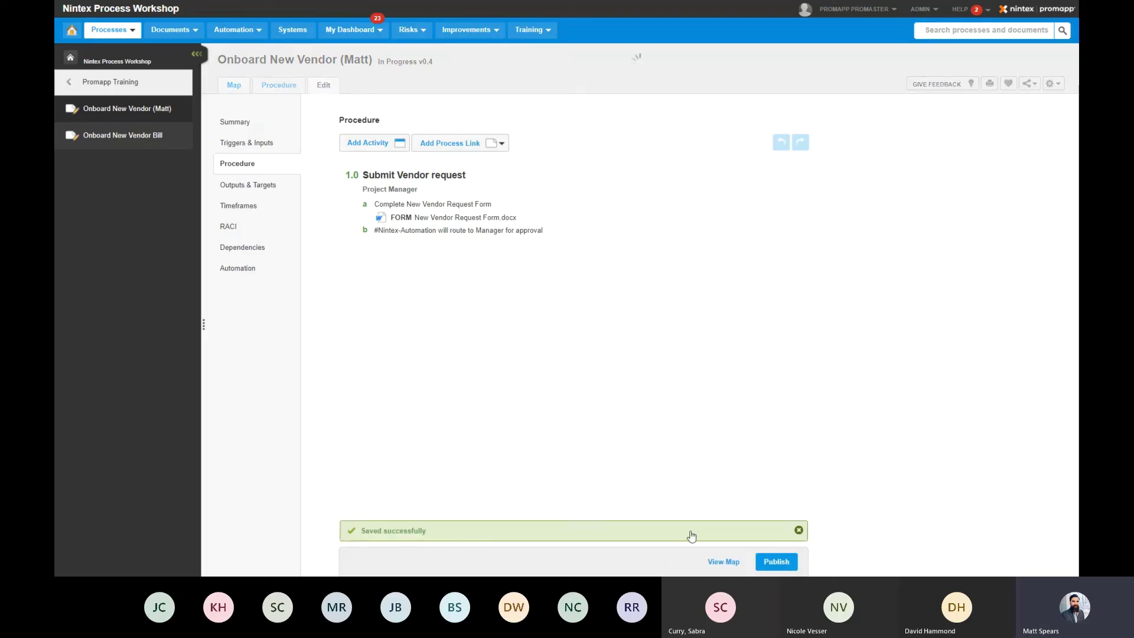
- Add a second activity named "Approve Vendor request" to the process procedure
left_click(376, 147)
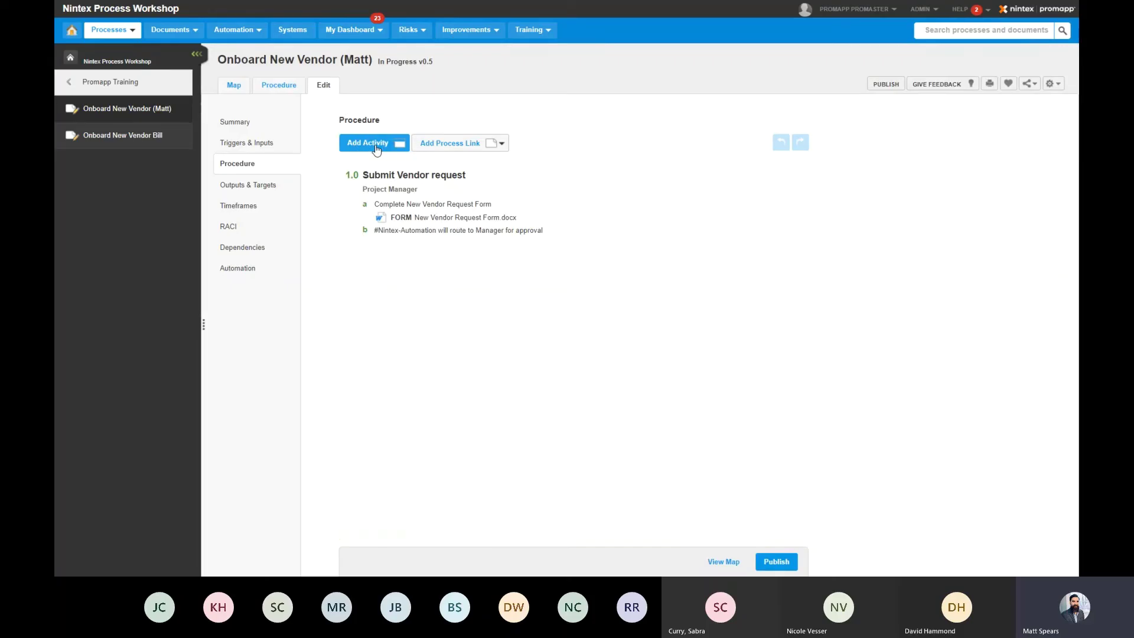
left_click(377, 148)
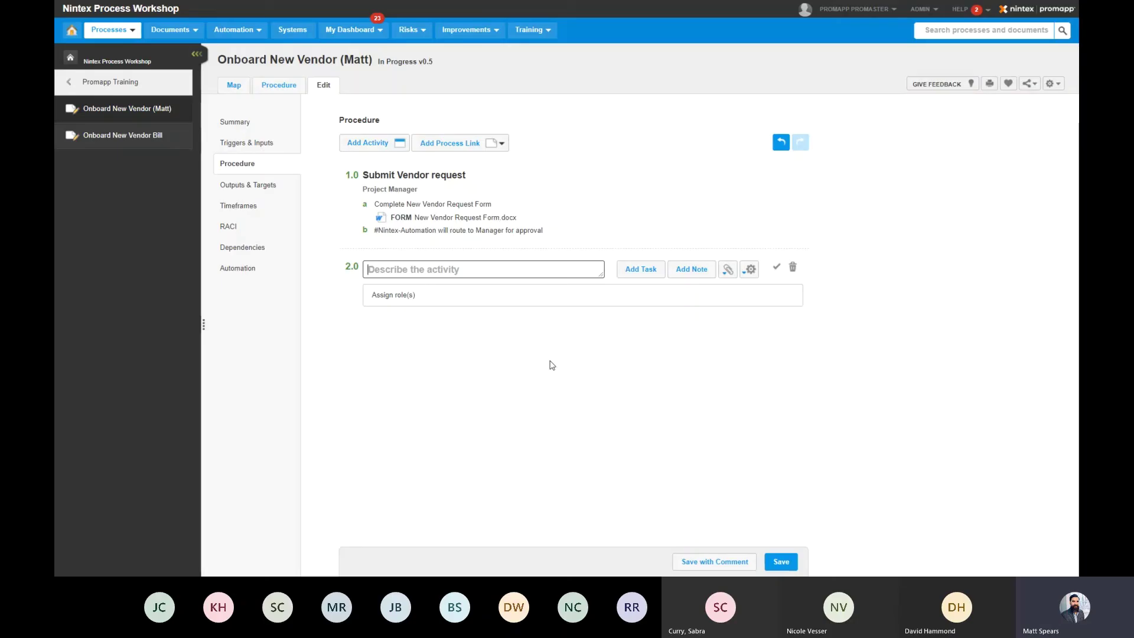
type("Approve Vendor re")
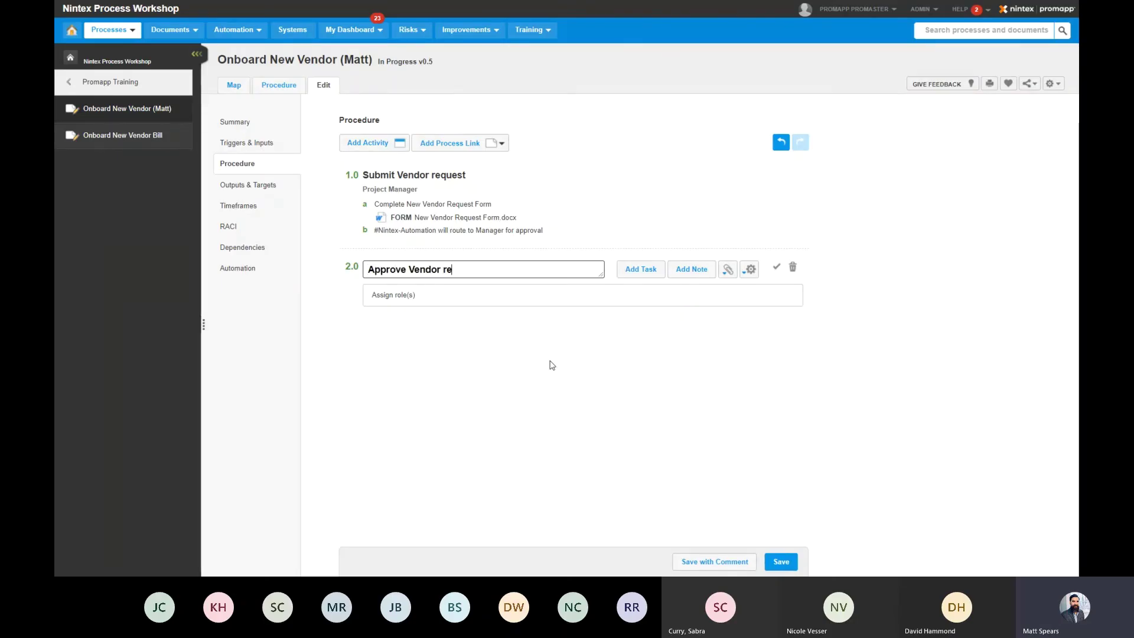
type("quest")
- Assign the Manager role to the "Approve Vendor request" activity
key("Tab")
key("Tab")
key("Tab")
key("Tab")
key("Tab")
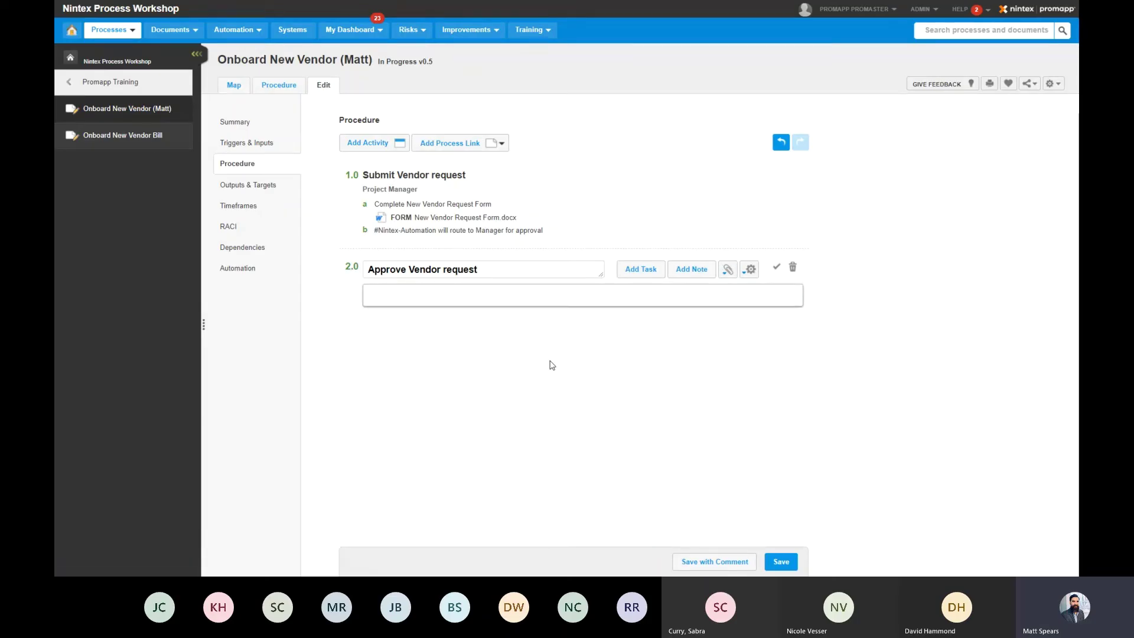
type("manager")
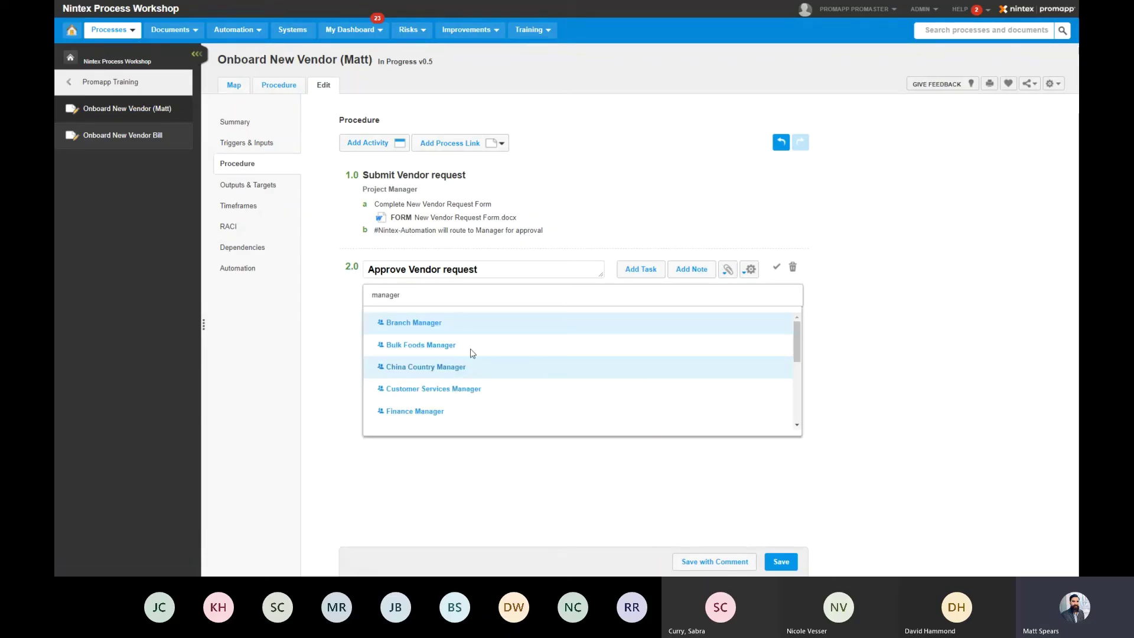
scroll(486, 352, "down", 2)
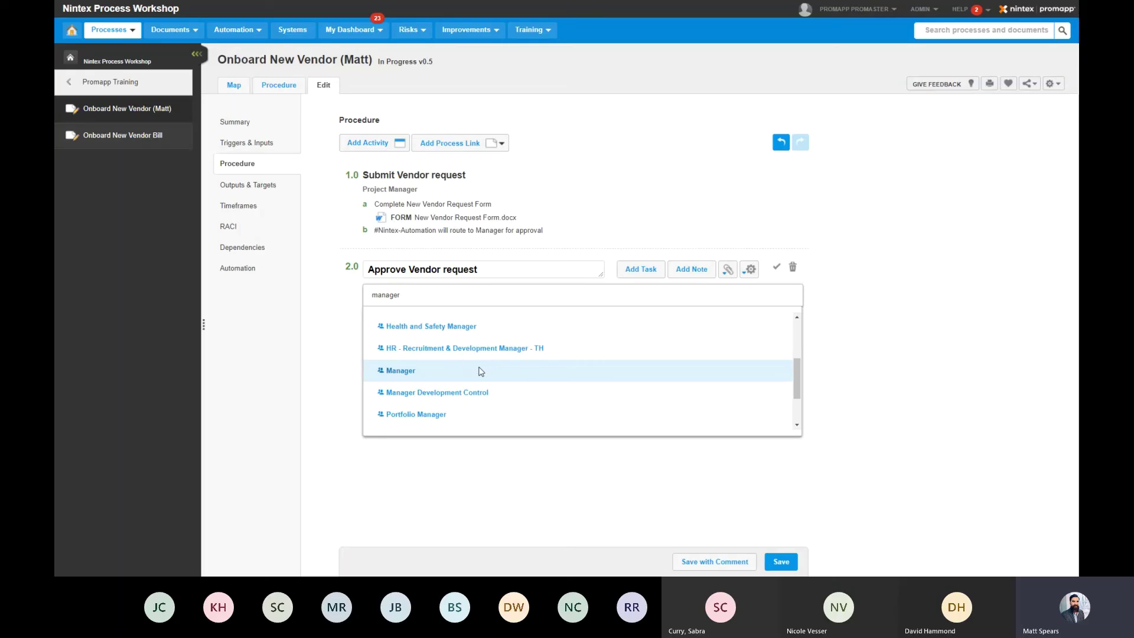
left_click(481, 371)
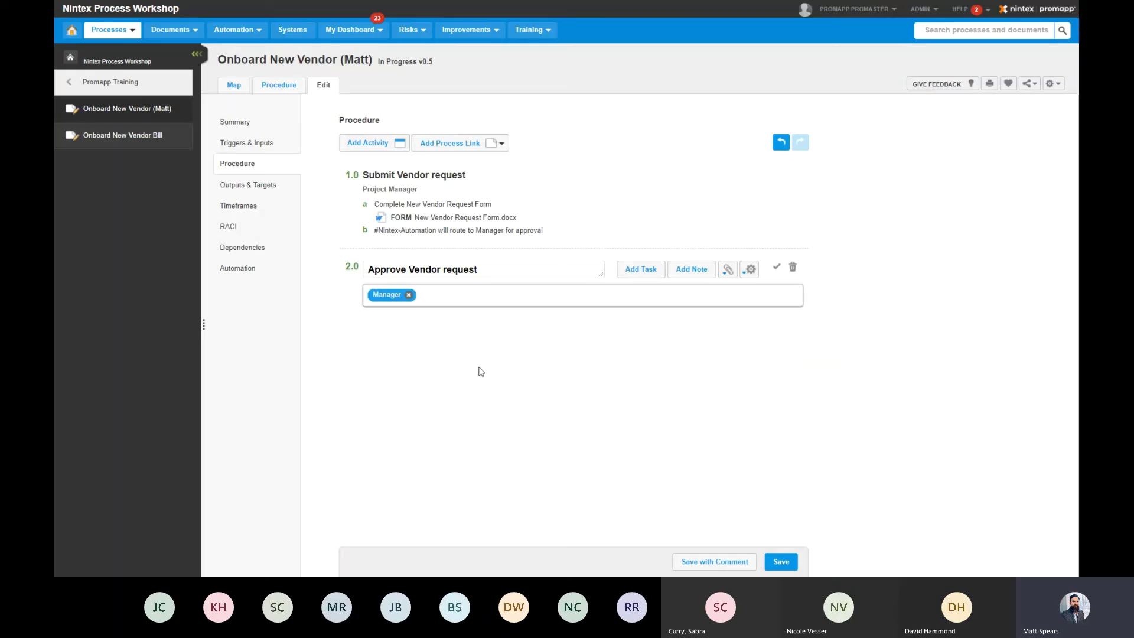
- Add the tasks "Receive Vendor request in email via #Nintex-Automation" and "Review request and reference company policy" to the "Approve Vendor request" activity
left_click(647, 273)
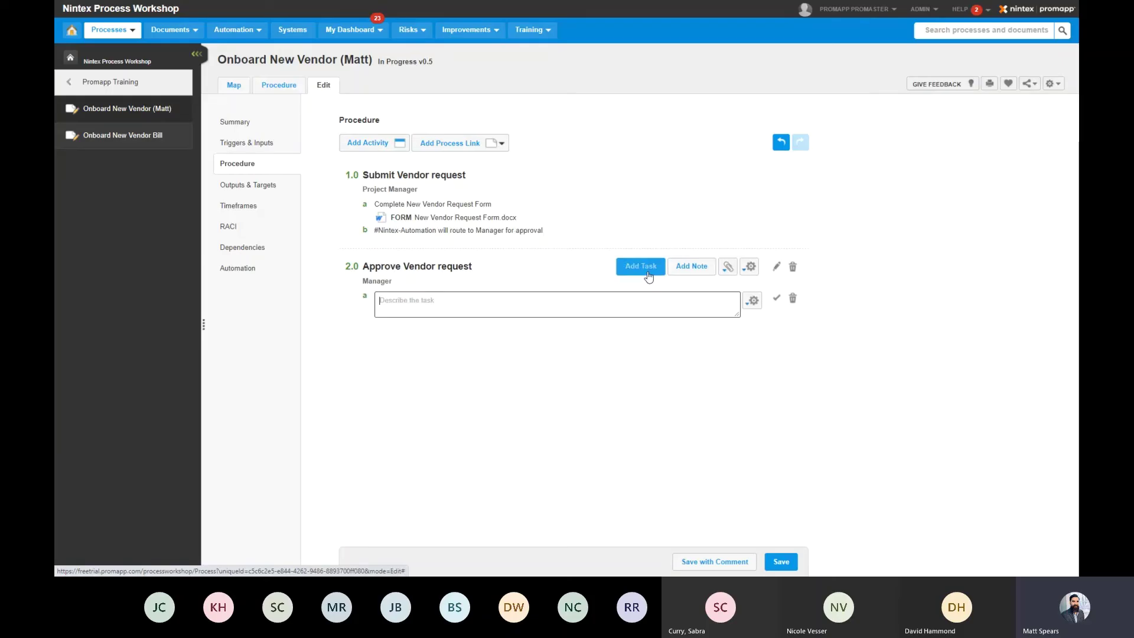
type("Receive ")
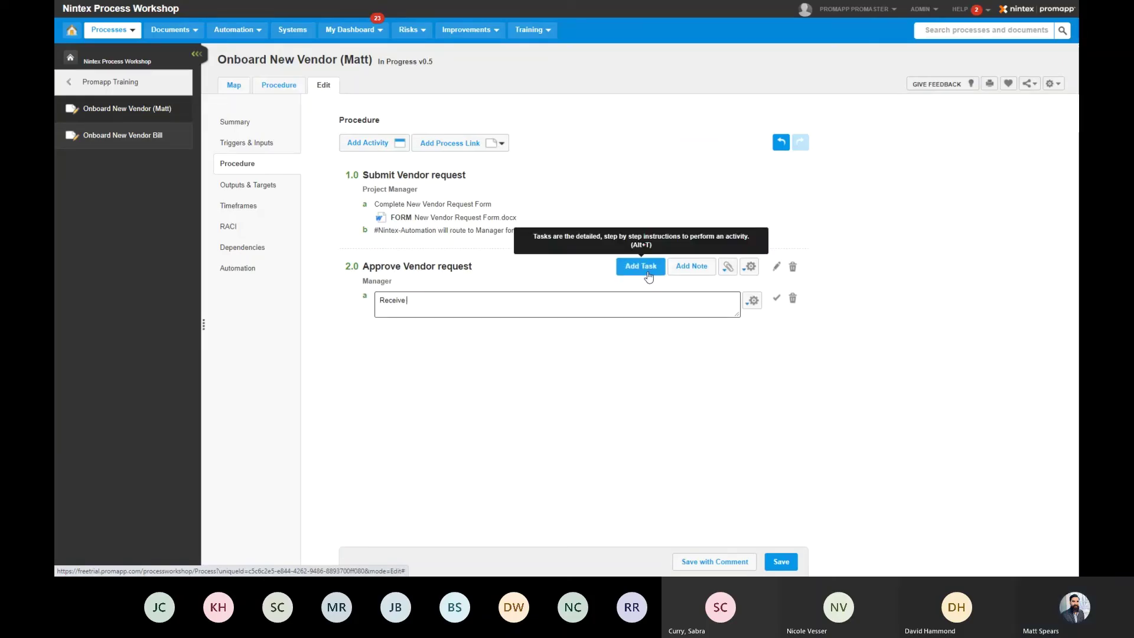
type("Vendor request in email via #")
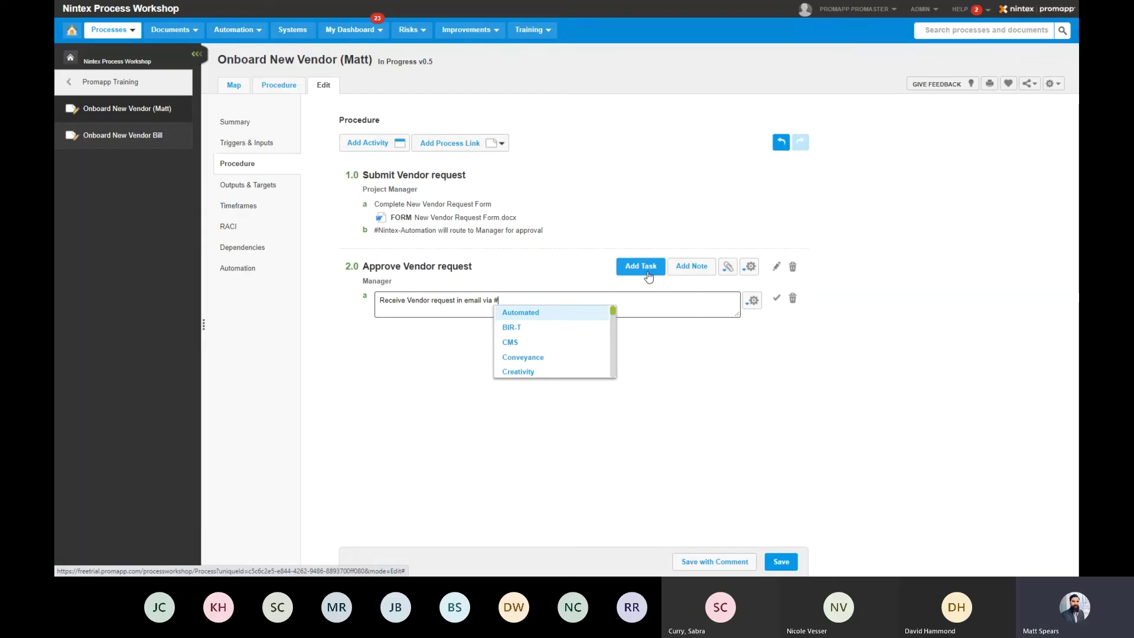
type("nint")
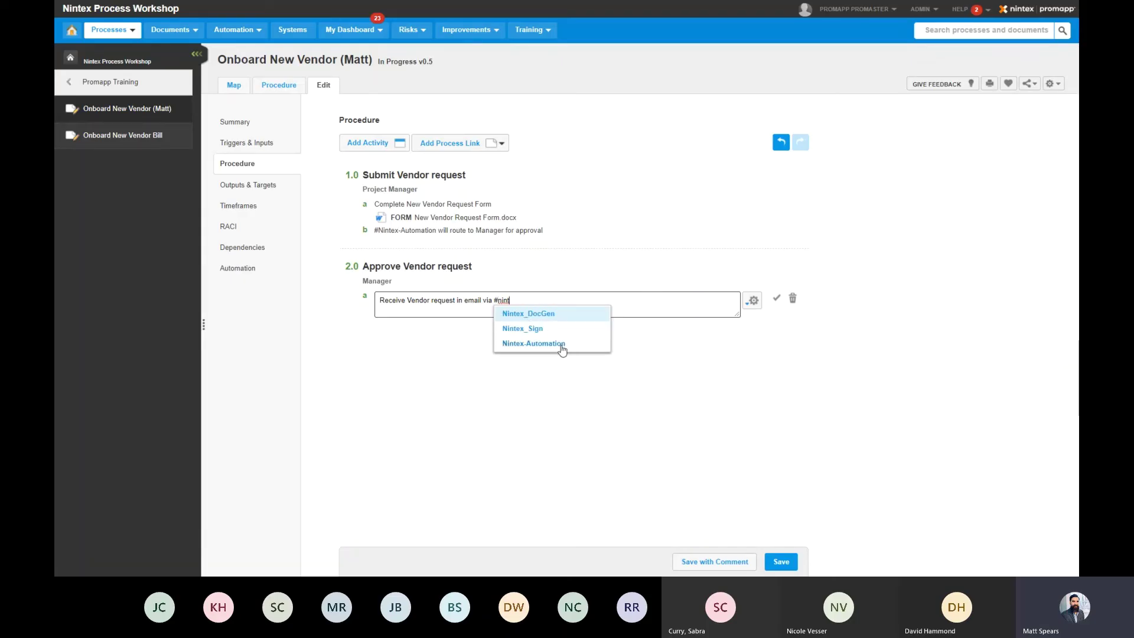
left_click(561, 344)
key("Return")
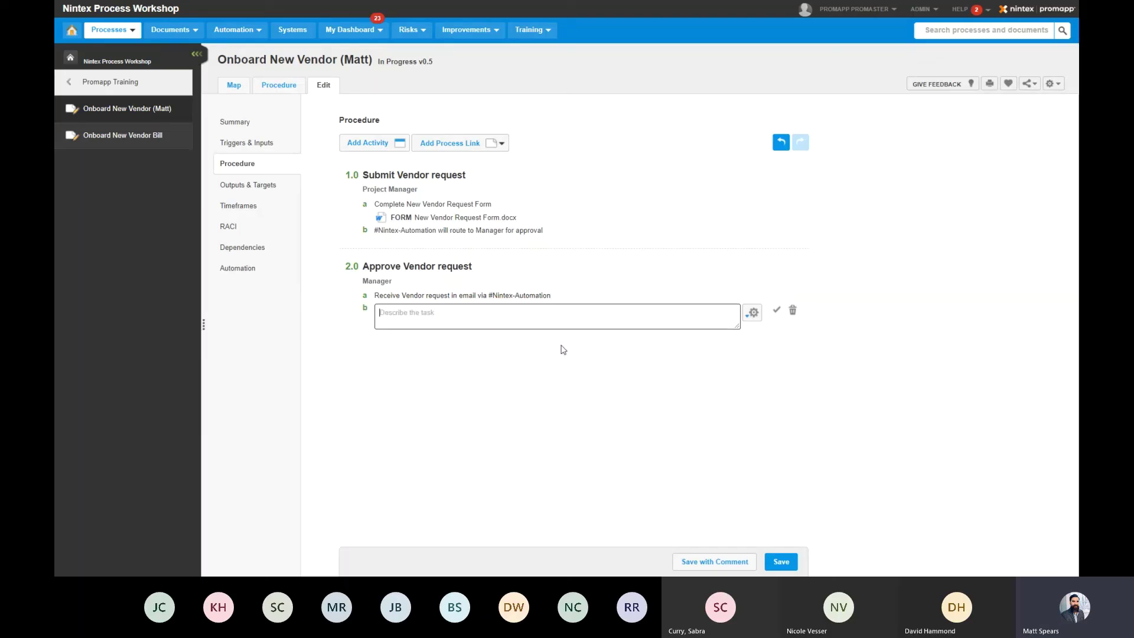
type("Review request and re")
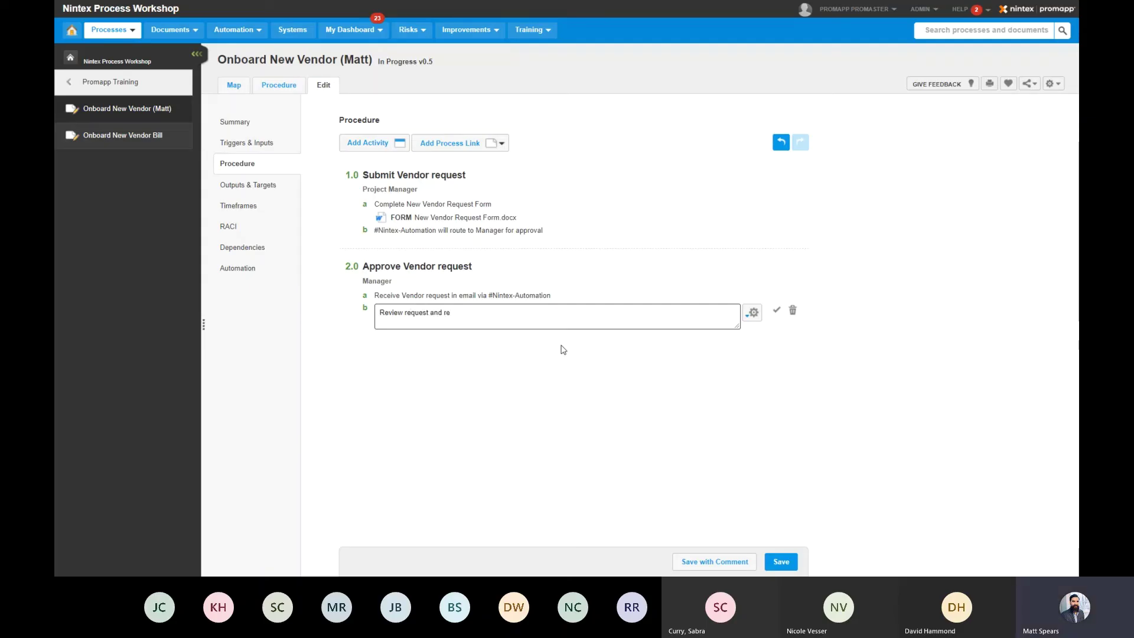
type("ference company policy")
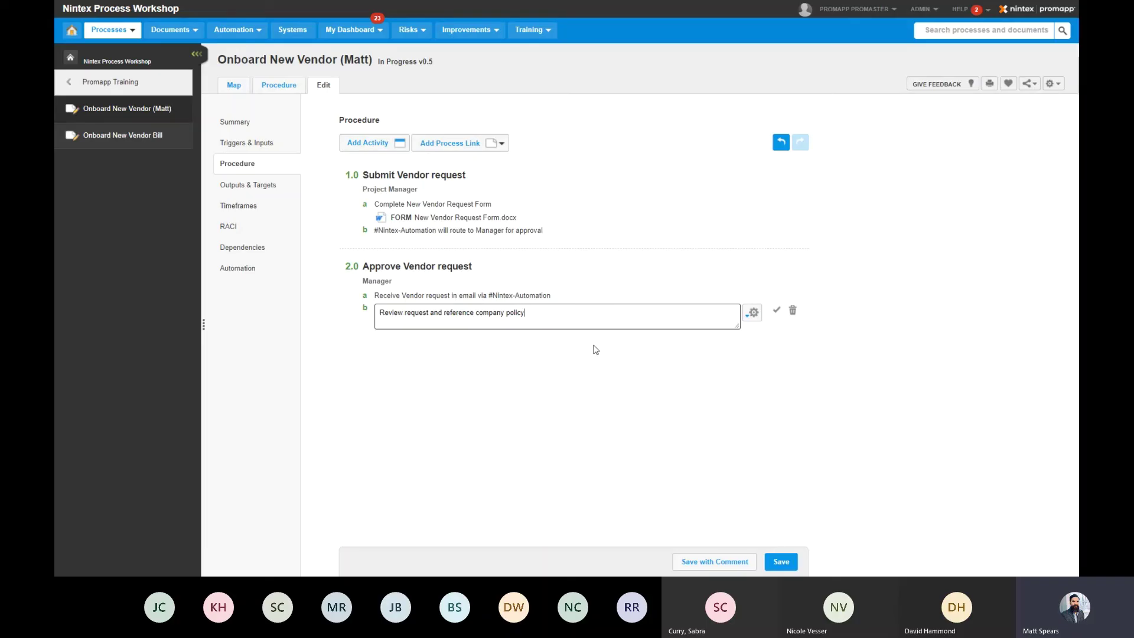
- Attach the existing document "Vendor Management Policy.docx" as a policy under the "Review request and reference company policy" task
mouse_move(591, 318)
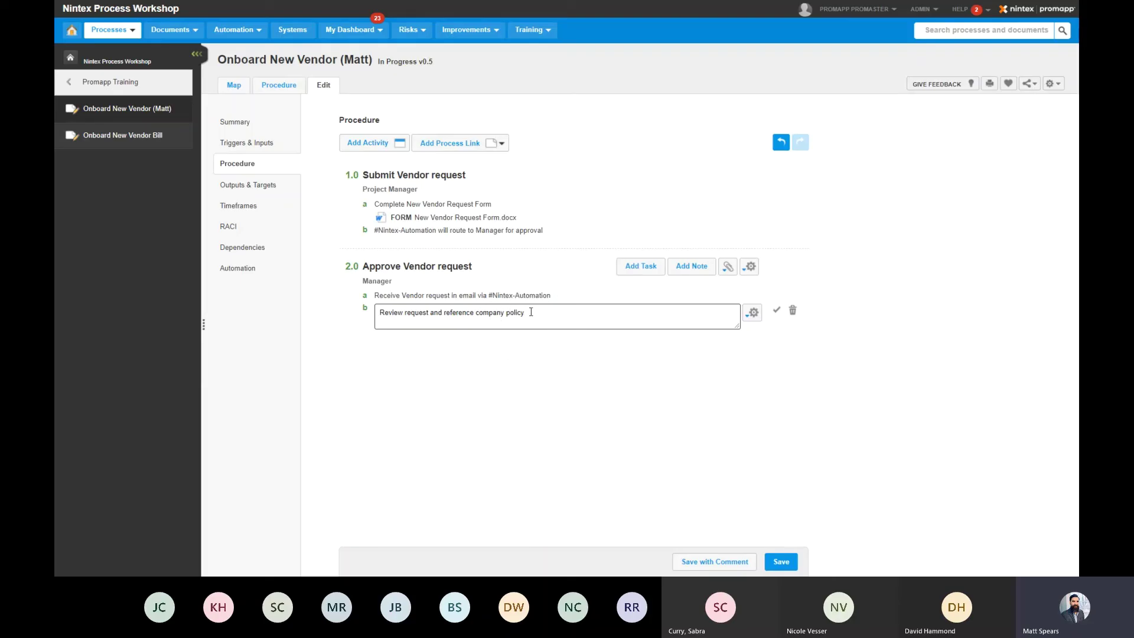
left_click(727, 268)
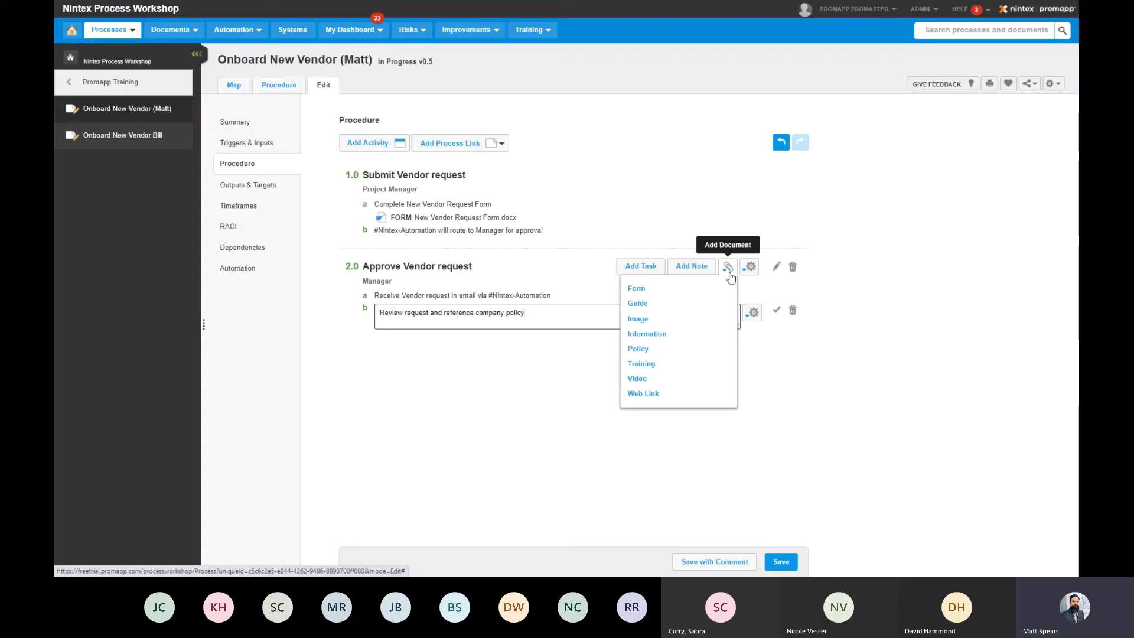
left_click(728, 273)
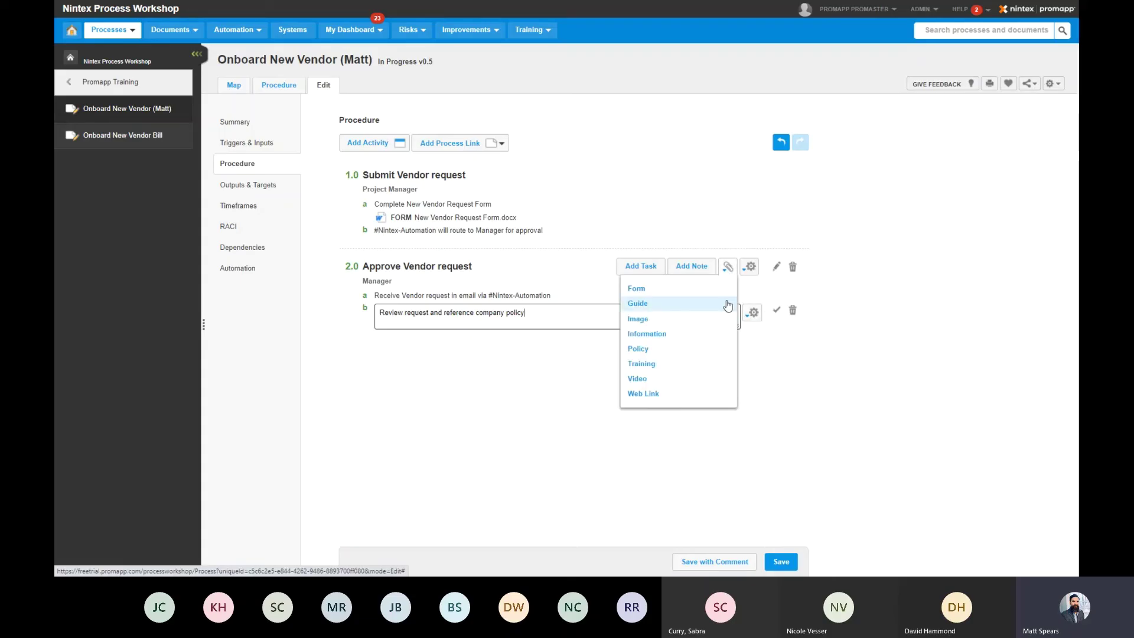
left_click(729, 348)
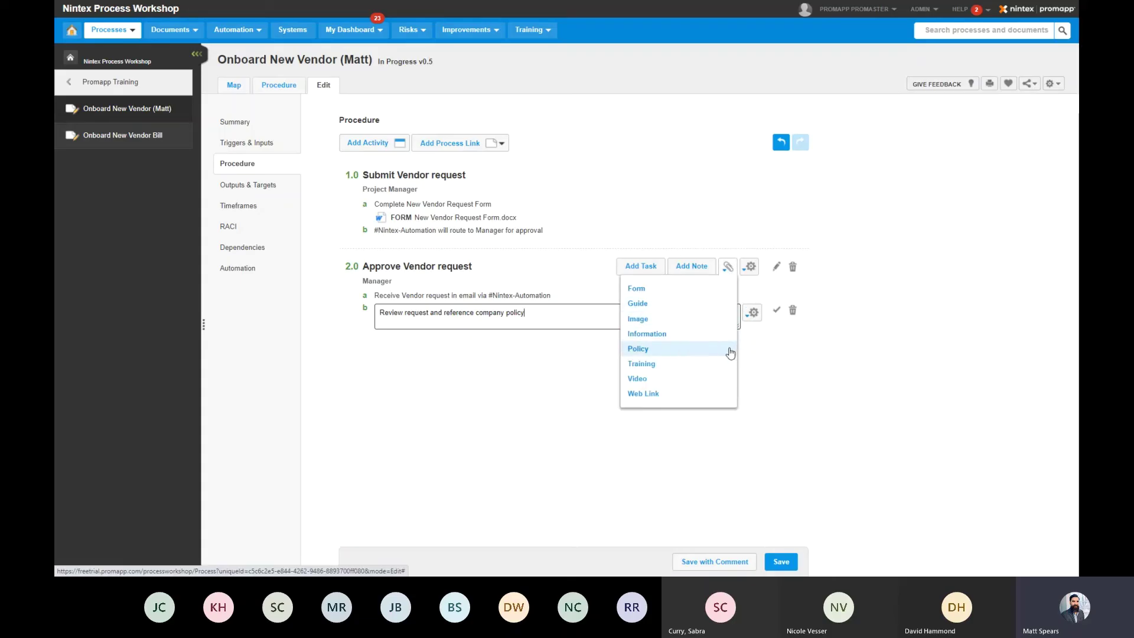
left_click(729, 353)
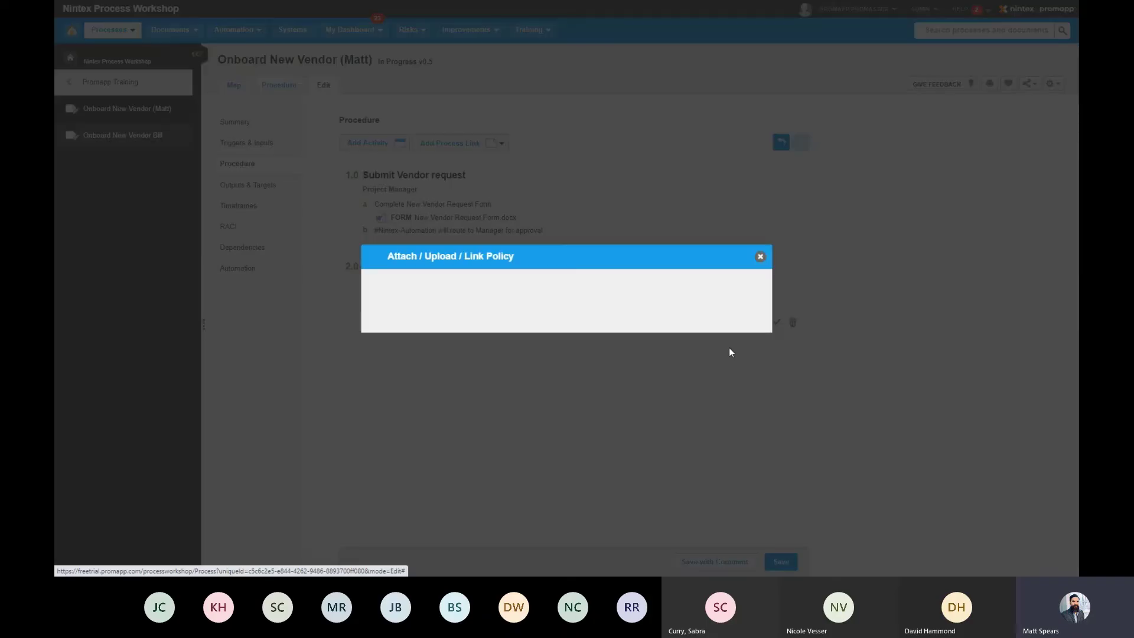
left_click(730, 352)
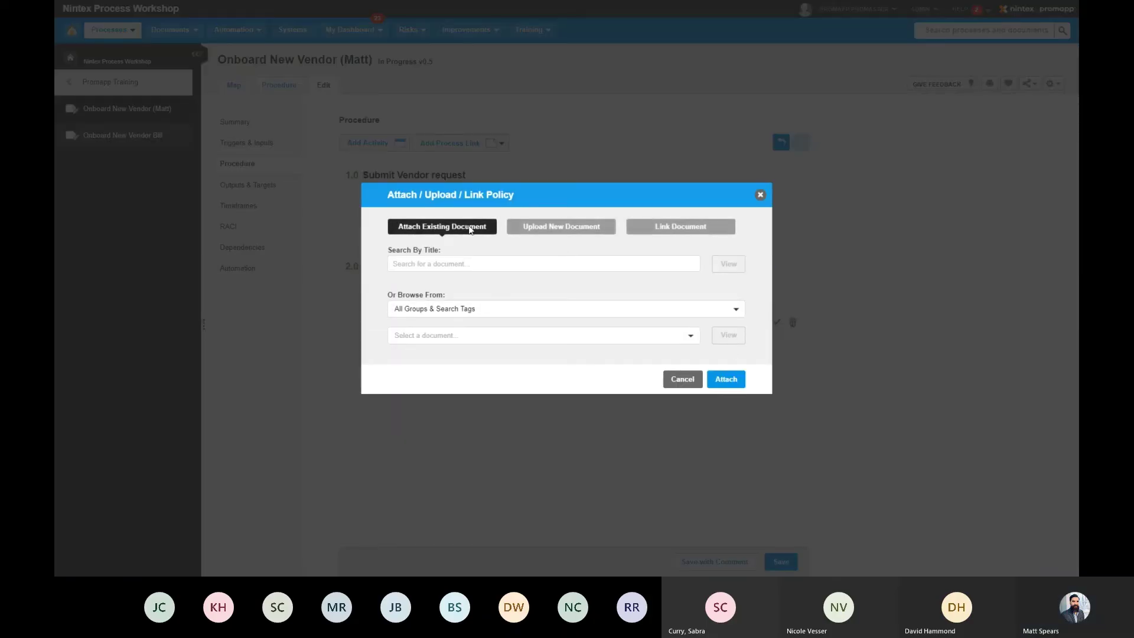
left_click(470, 267)
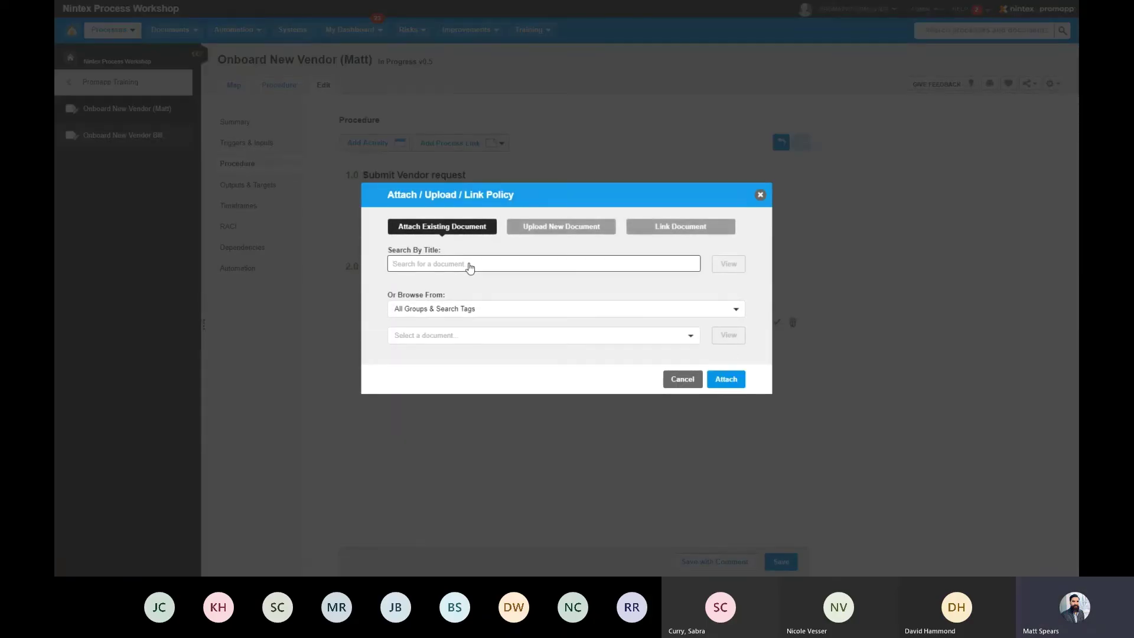
type("Vendo")
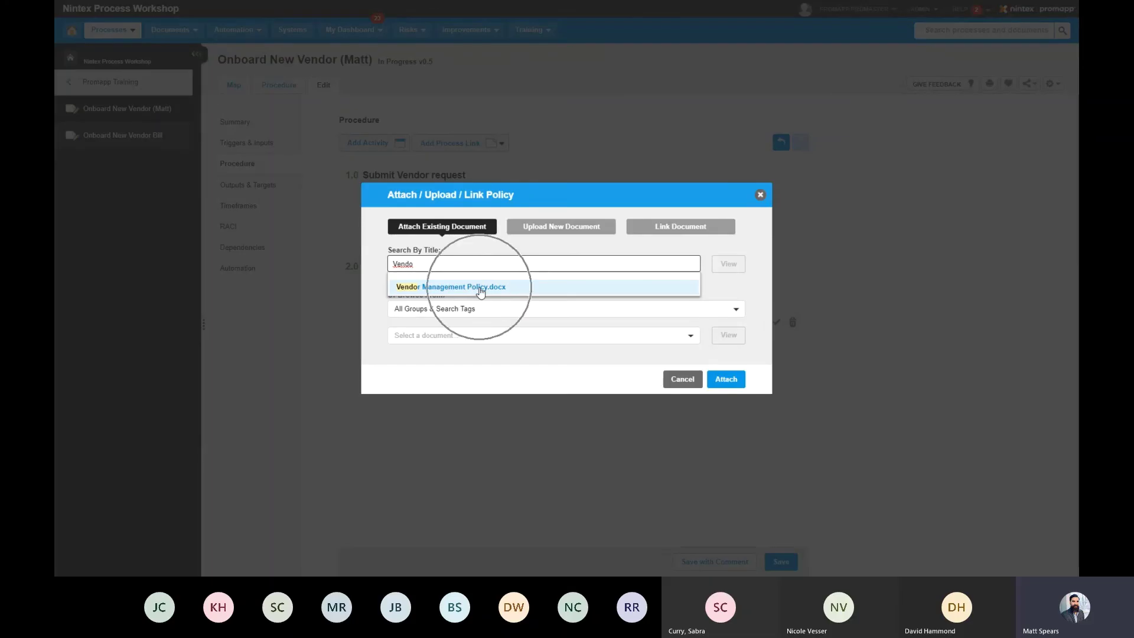
left_click(480, 289)
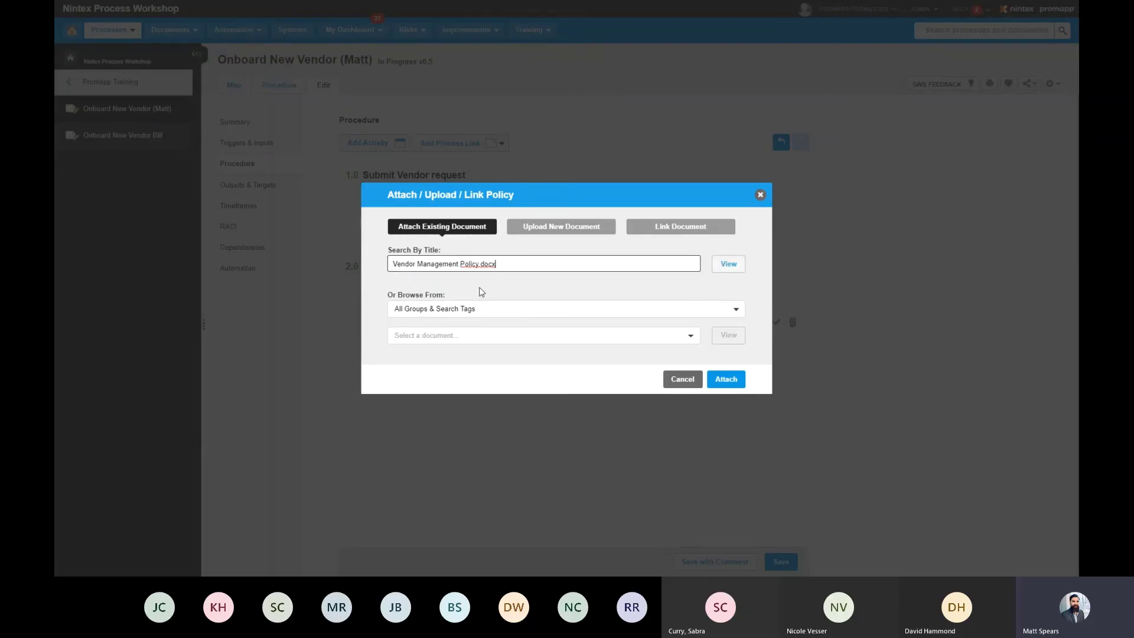
left_click(724, 381)
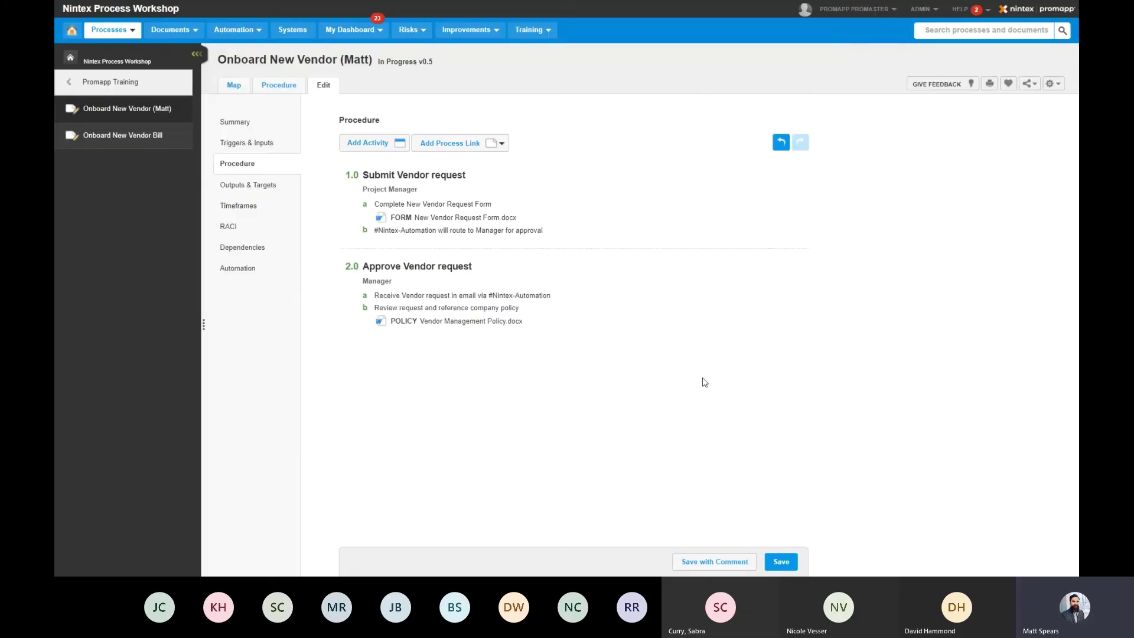
- Add a third task, "Approve Vendor request", to the "Approve Vendor request" activity
mouse_move(405, 333)
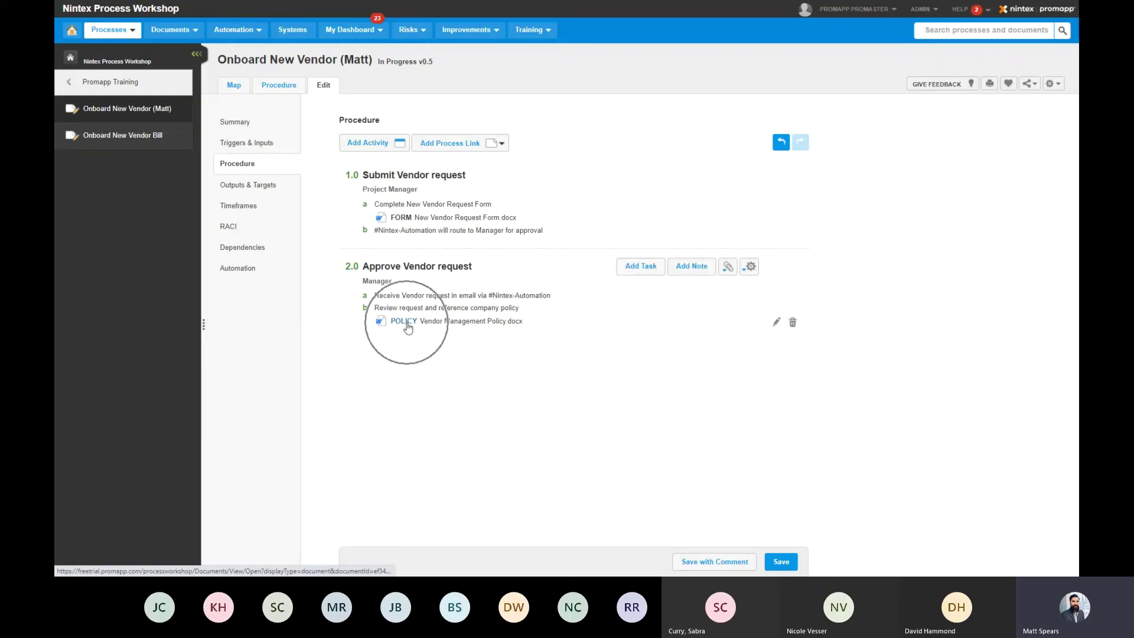
left_click(647, 275)
type("Apr")
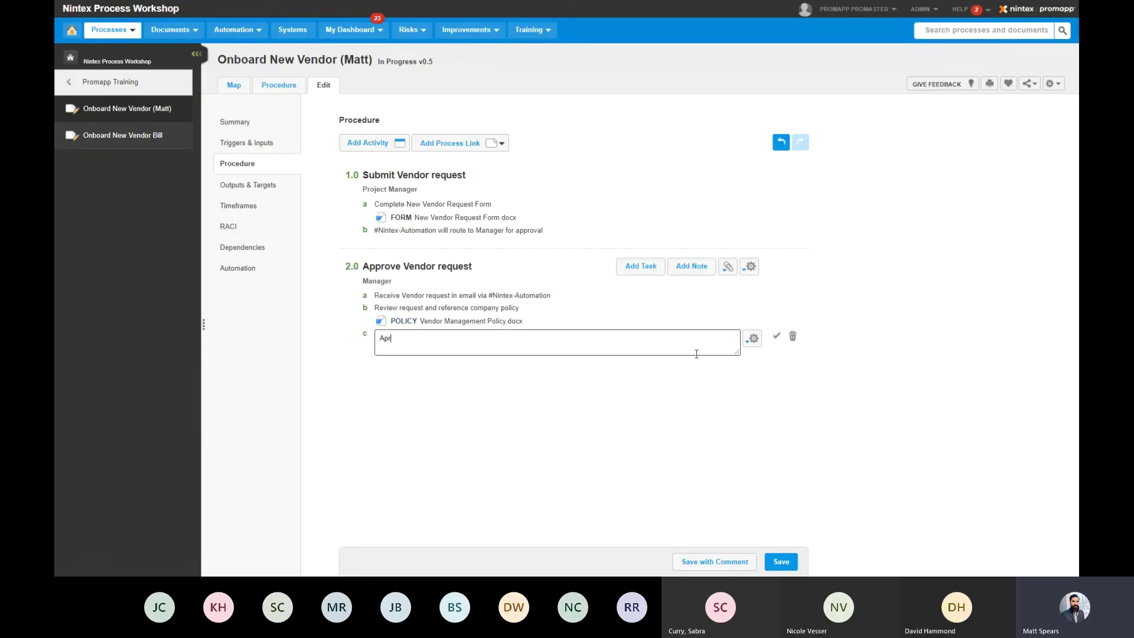
type("prove Vendor request")
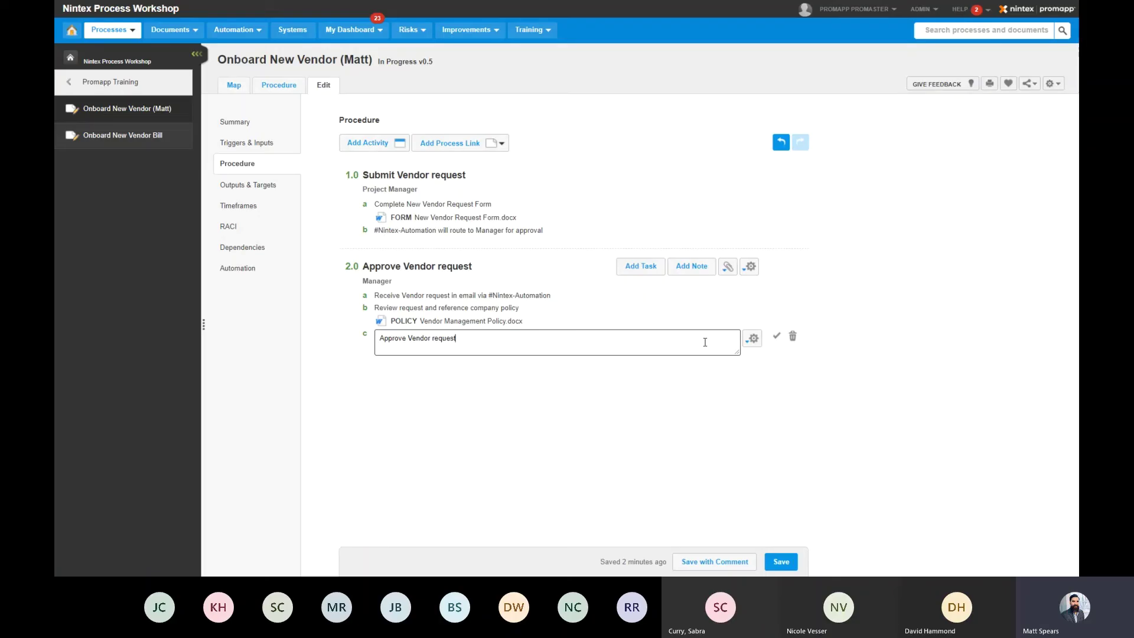
mouse_move(443, 208)
mouse_move(572, 298)
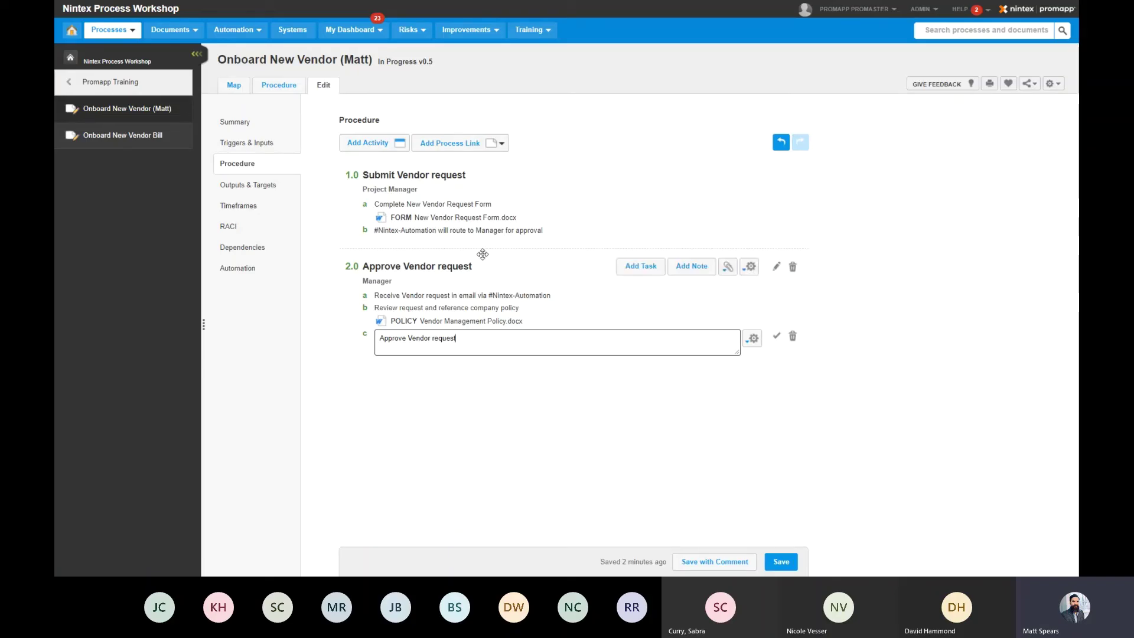
mouse_move(637, 305)
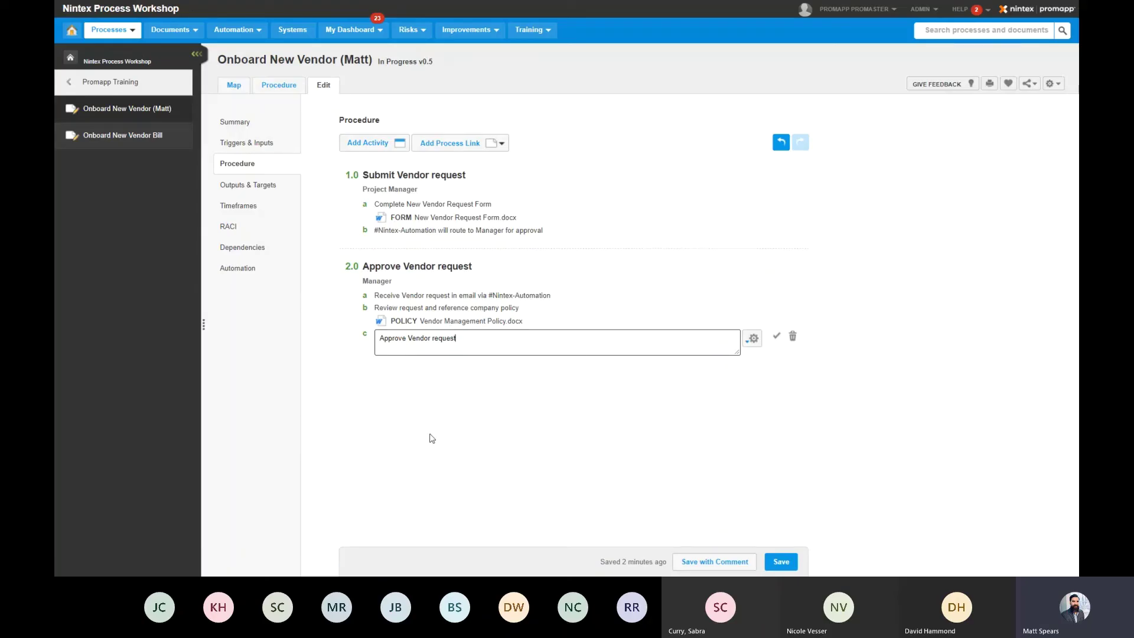
left_click(454, 143)
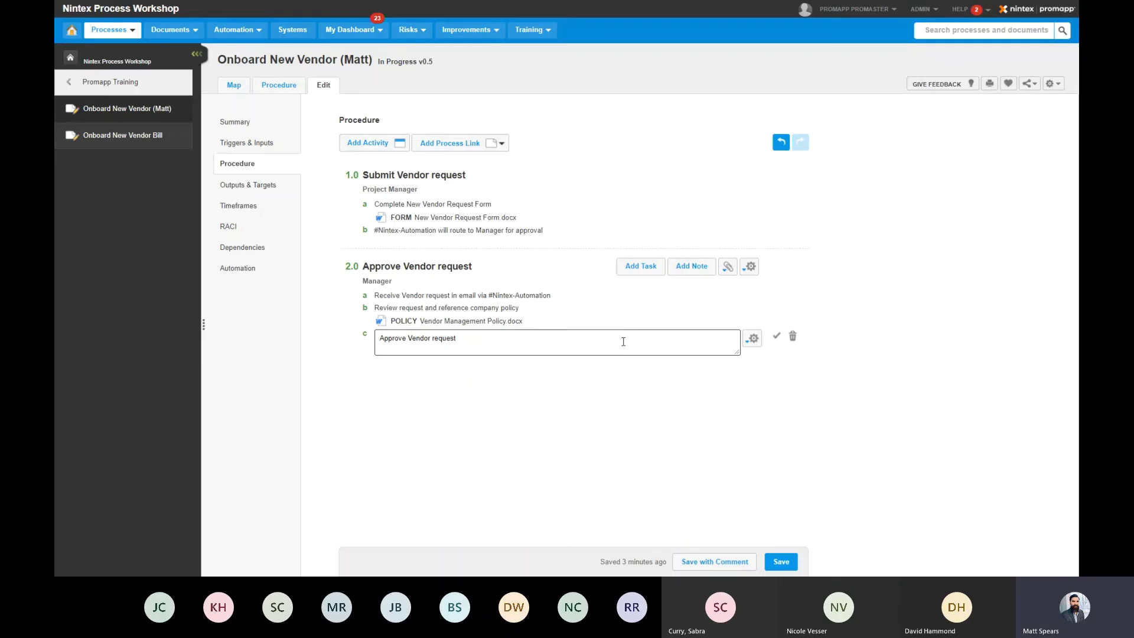
- Add note "What if the request is not approved?" to task c, detailed "Decline approval with comments and route back to Project Manager to revise and resubmit."
left_click(687, 271)
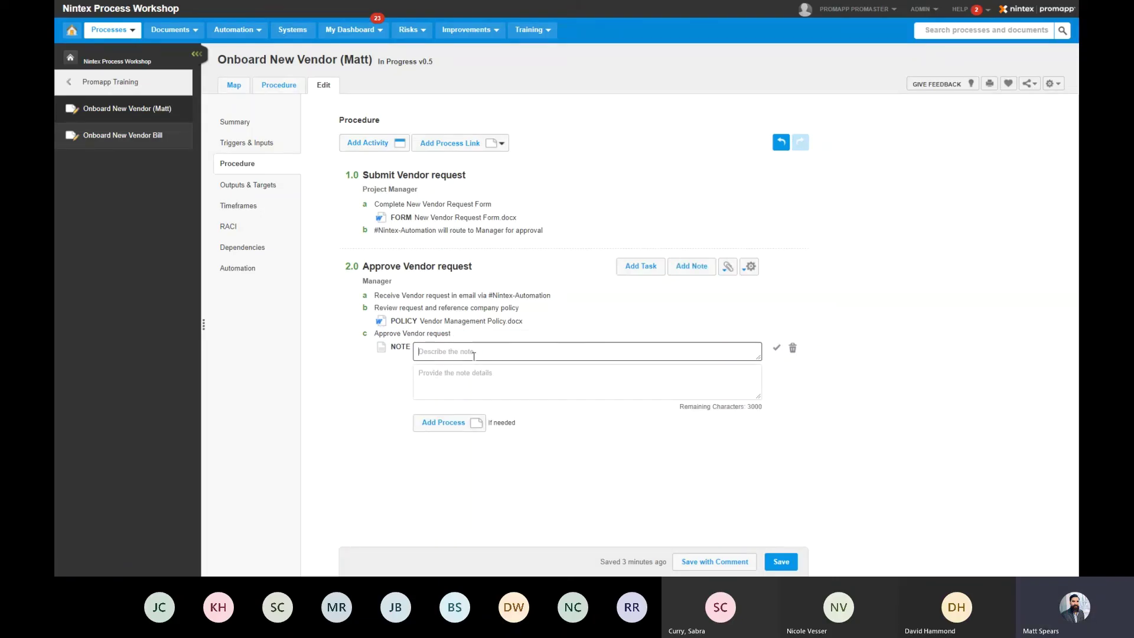
type("What i")
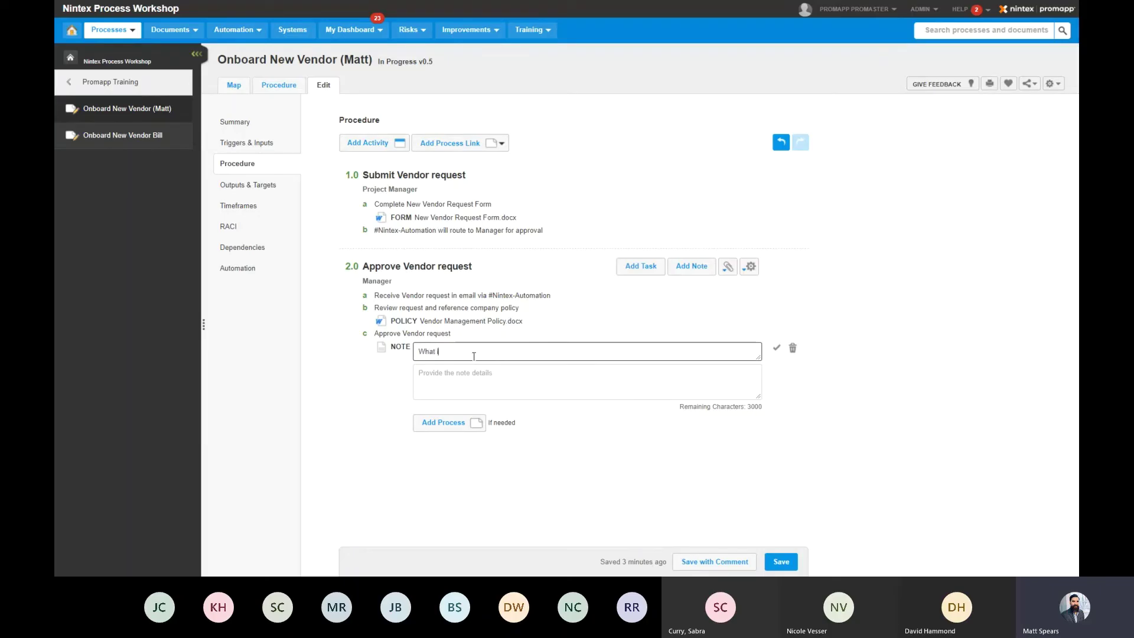
type("f the request is not approved?")
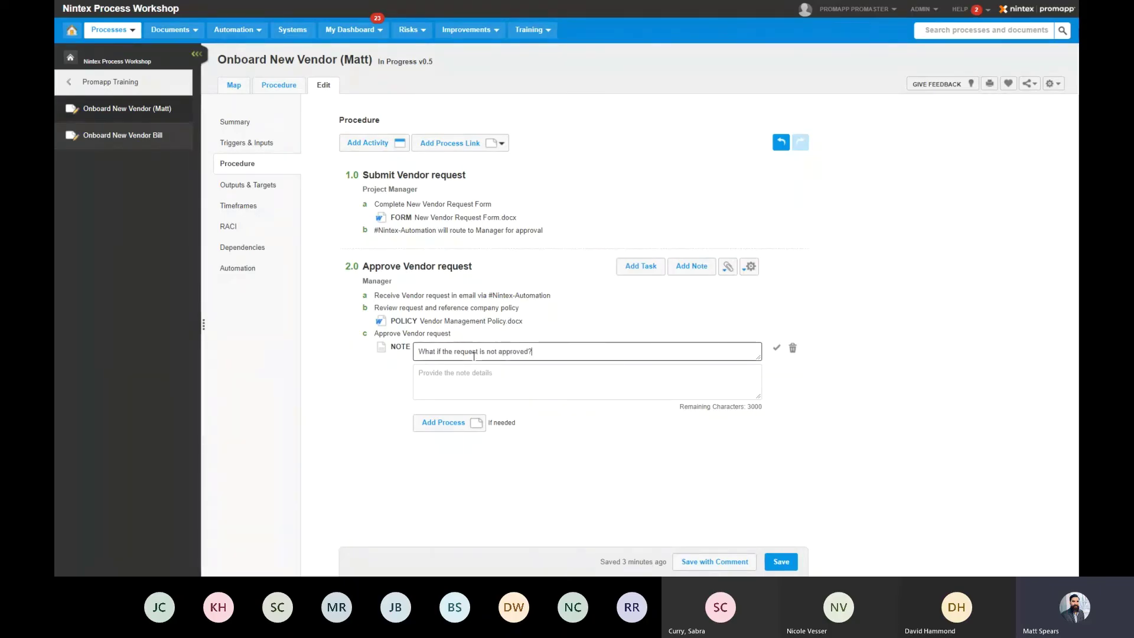
key("Tab")
type("De")
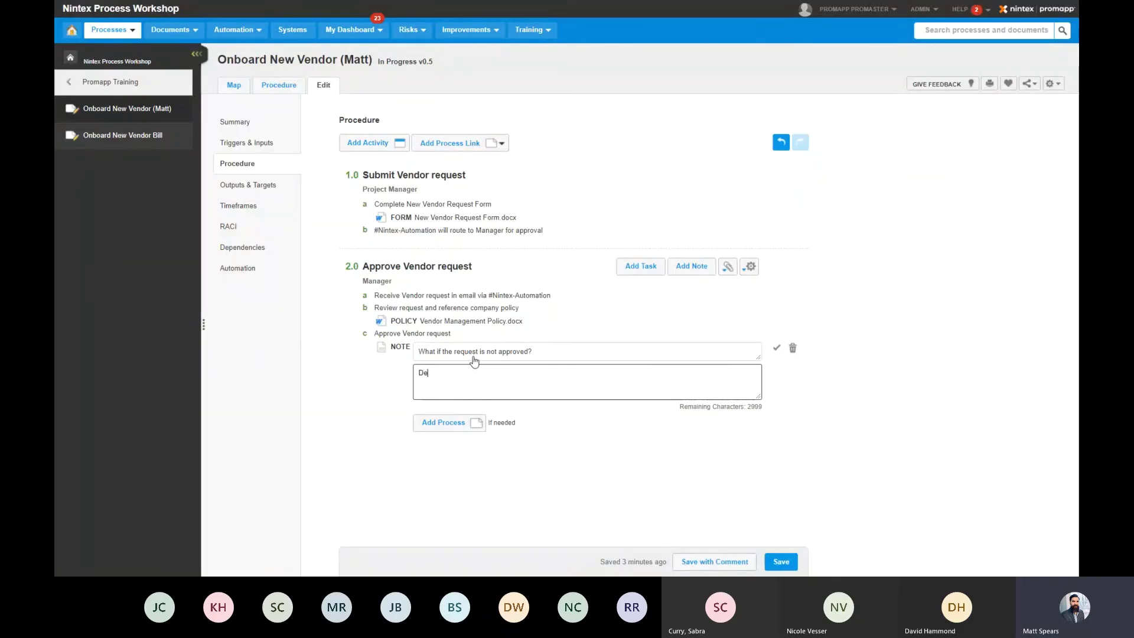
type("cline approval with comments and route back to Projec")
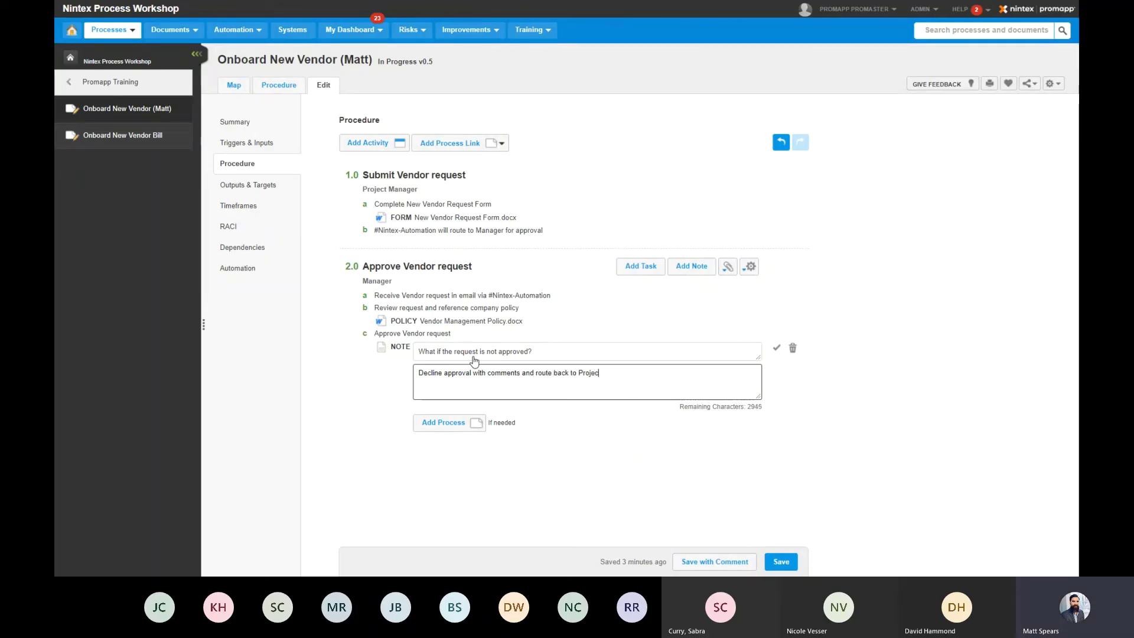
type("t Manager to revise and resubmi")
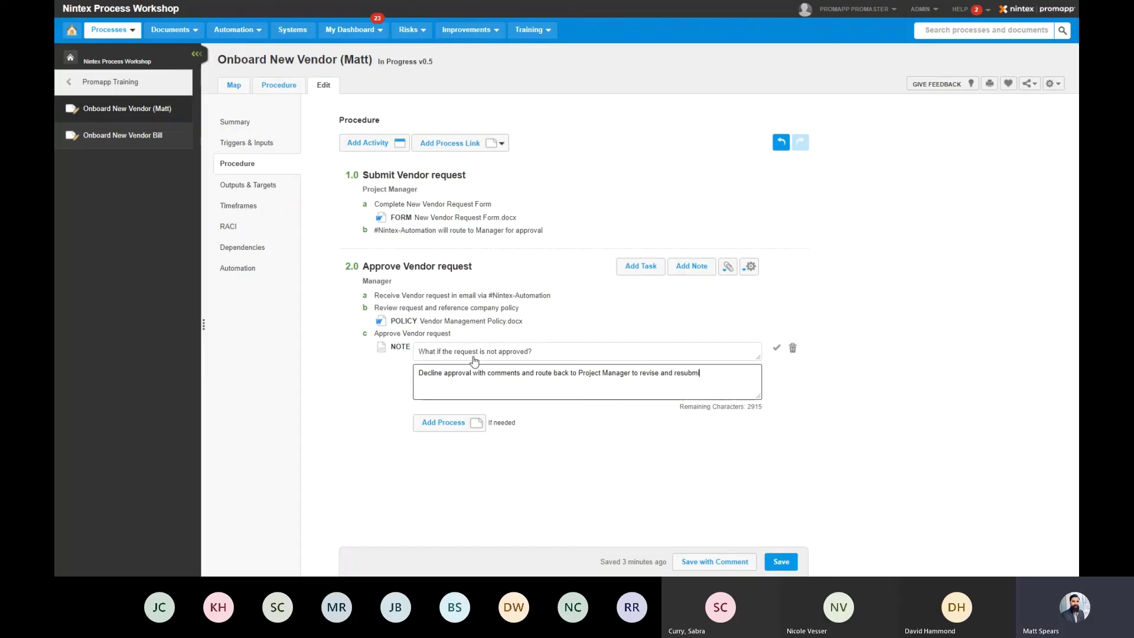
type("t.")
left_click(775, 348)
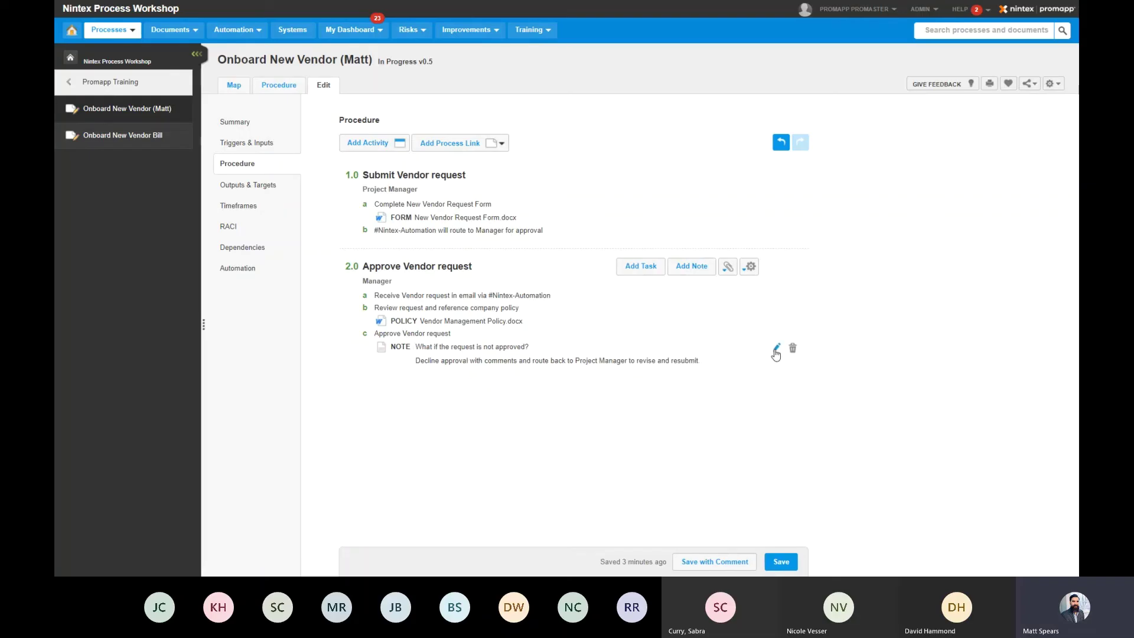
- Add the task "#Nintex-Automation will automatically generate NDA for Vendor signature" to the "Approve Vendor request" activity and save the process
left_click(637, 269)
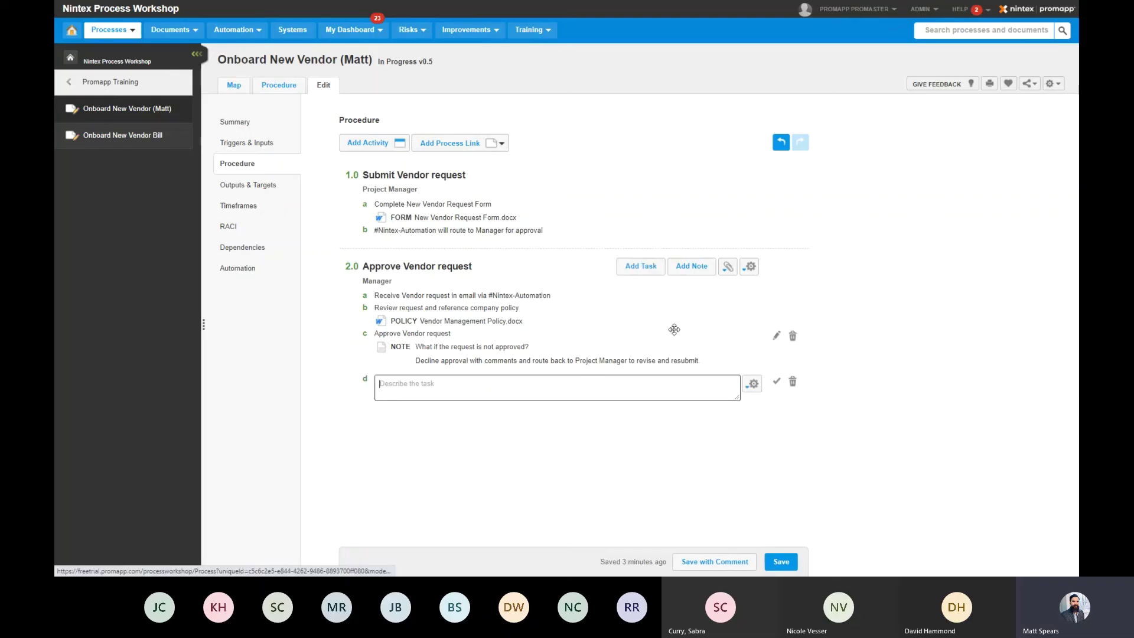
type("#")
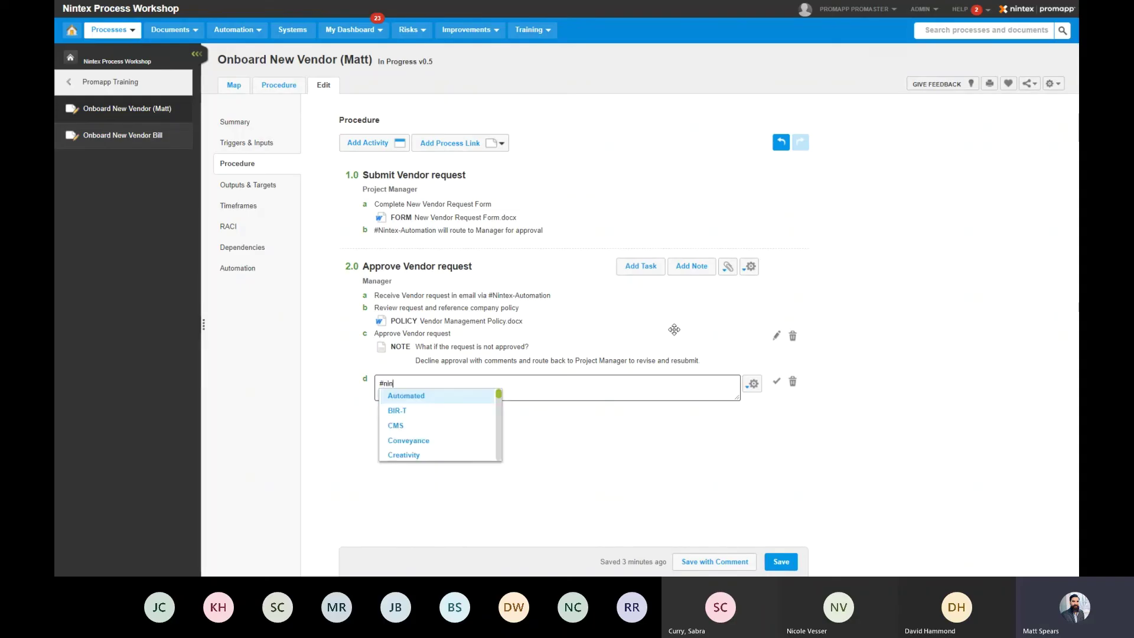
type("nin")
left_click(421, 429)
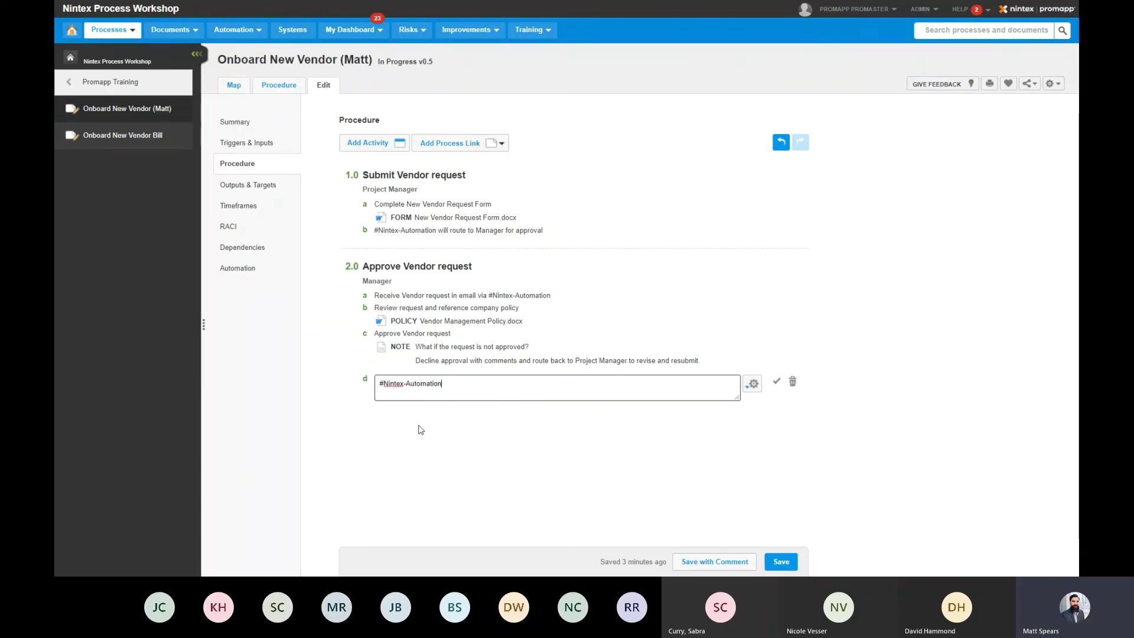
type("will automaticall")
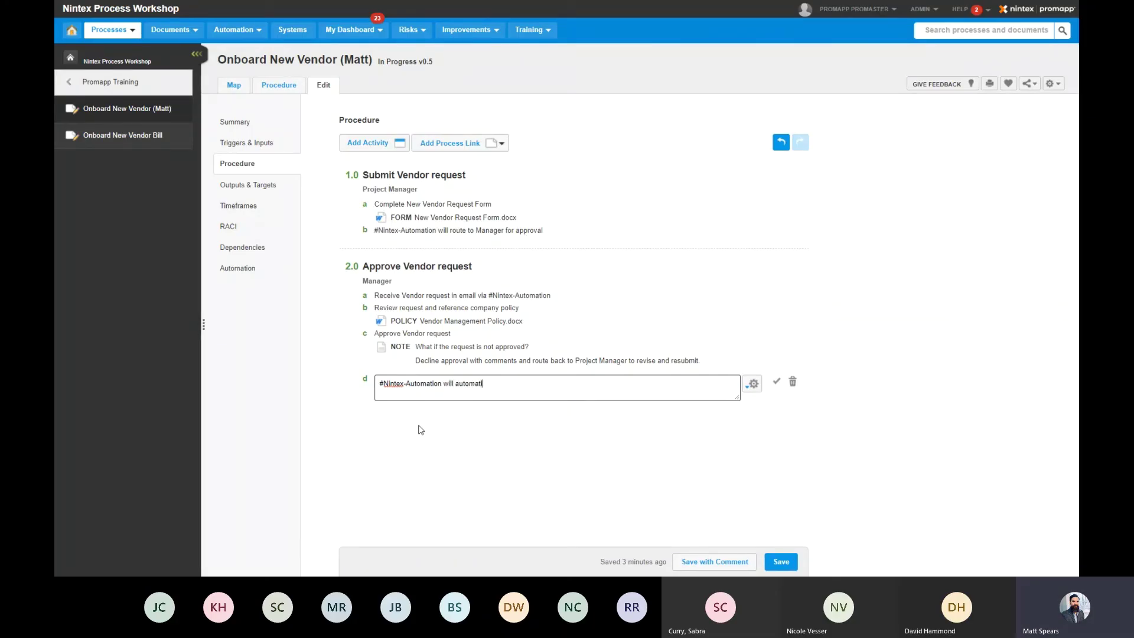
type("y generate NDA for Vendor signature")
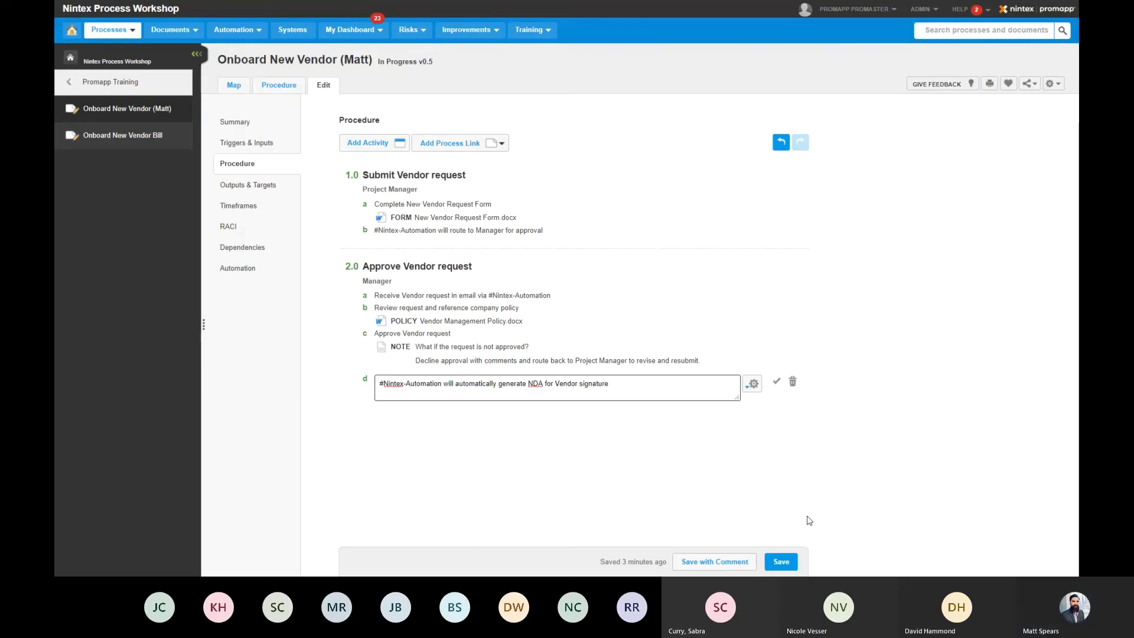
left_click(790, 562)
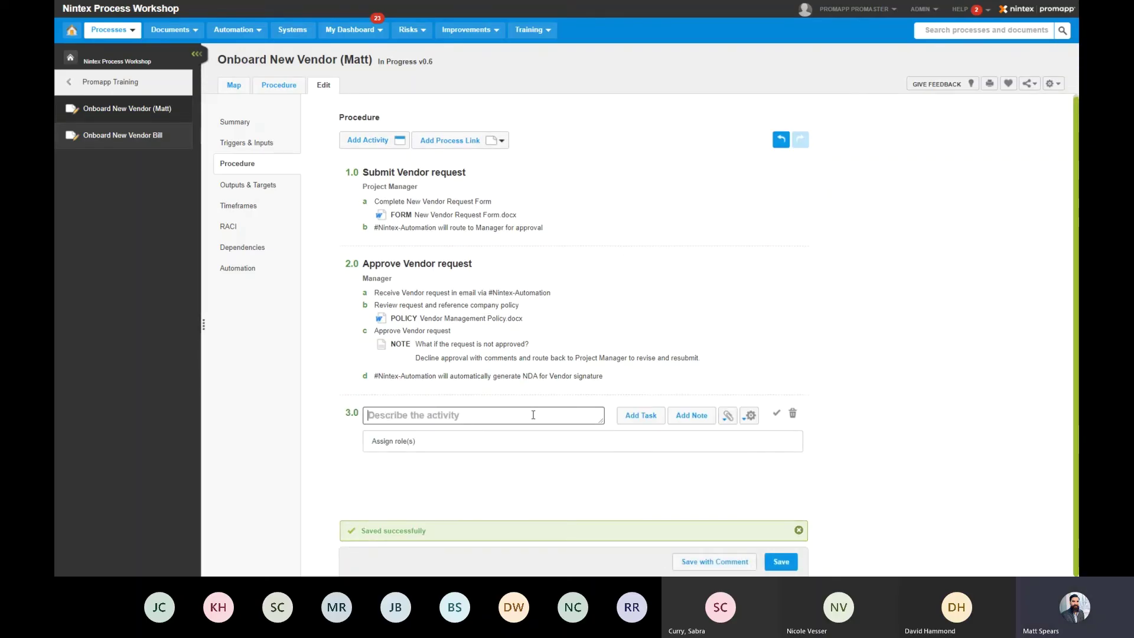
- Add a third activity named "Generate Vendor NDA document" and assign it the Nintex-Automation role
type("Generate Vend")
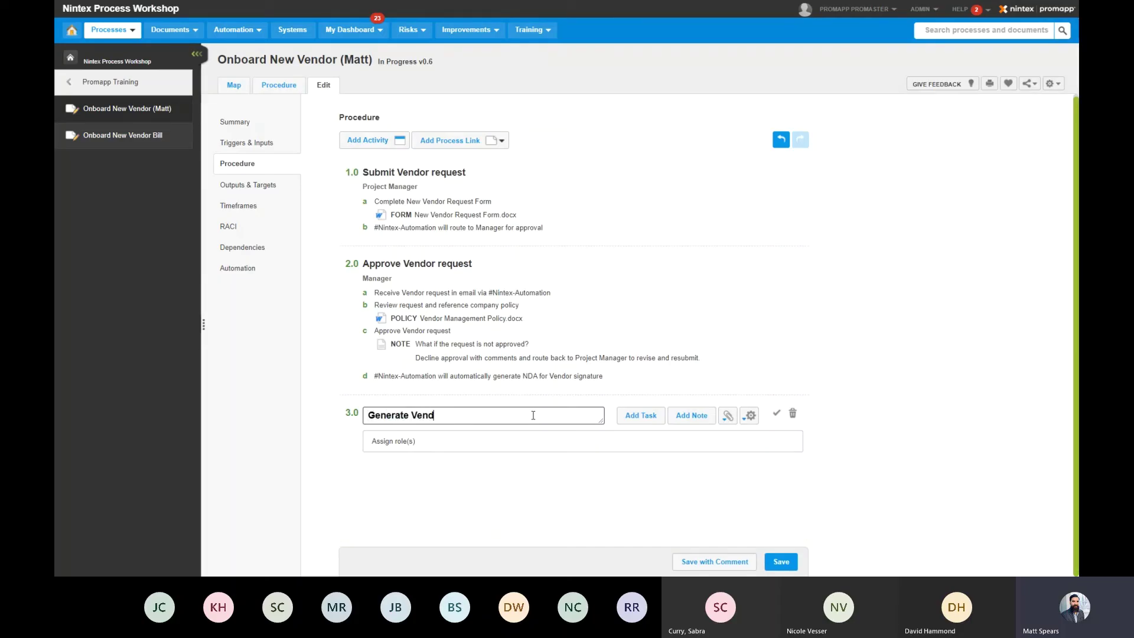
type("or NDA document")
key("Tab")
key("Tab")
key("Tab")
key("Tab")
key("Tab")
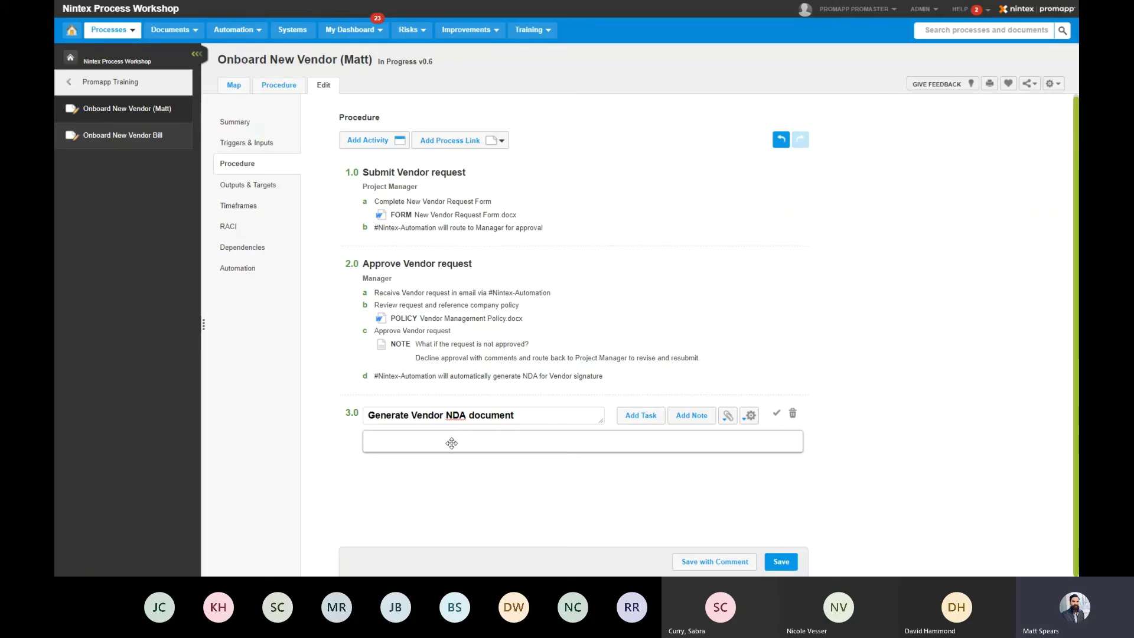
type("nint")
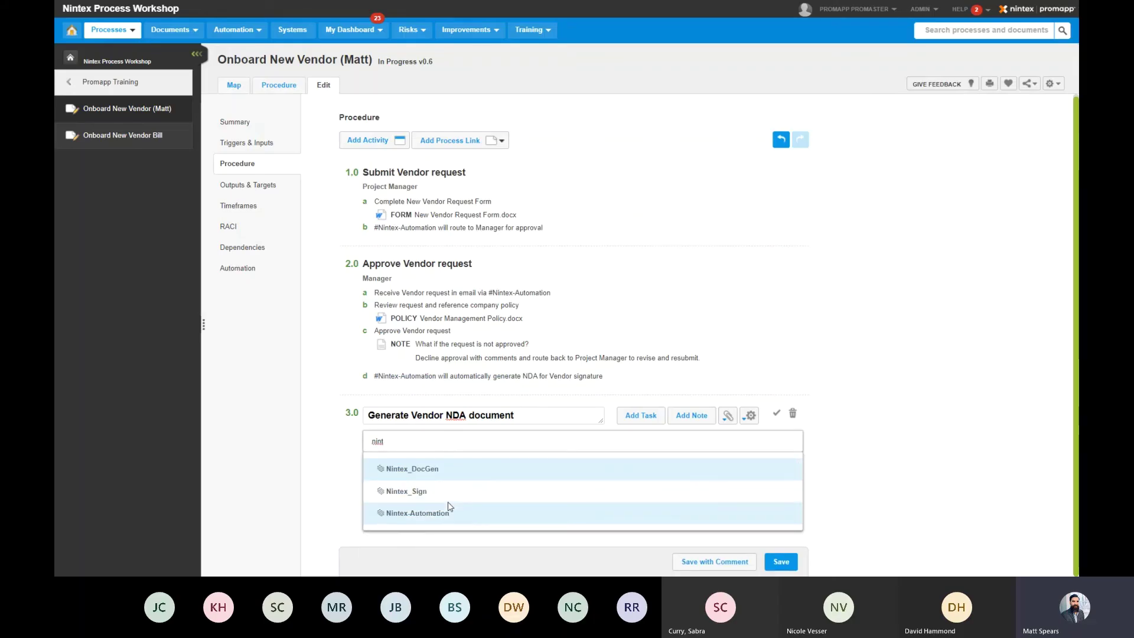
key("ctrl")
key("ctrl")
key("ctrl")
left_click(464, 513)
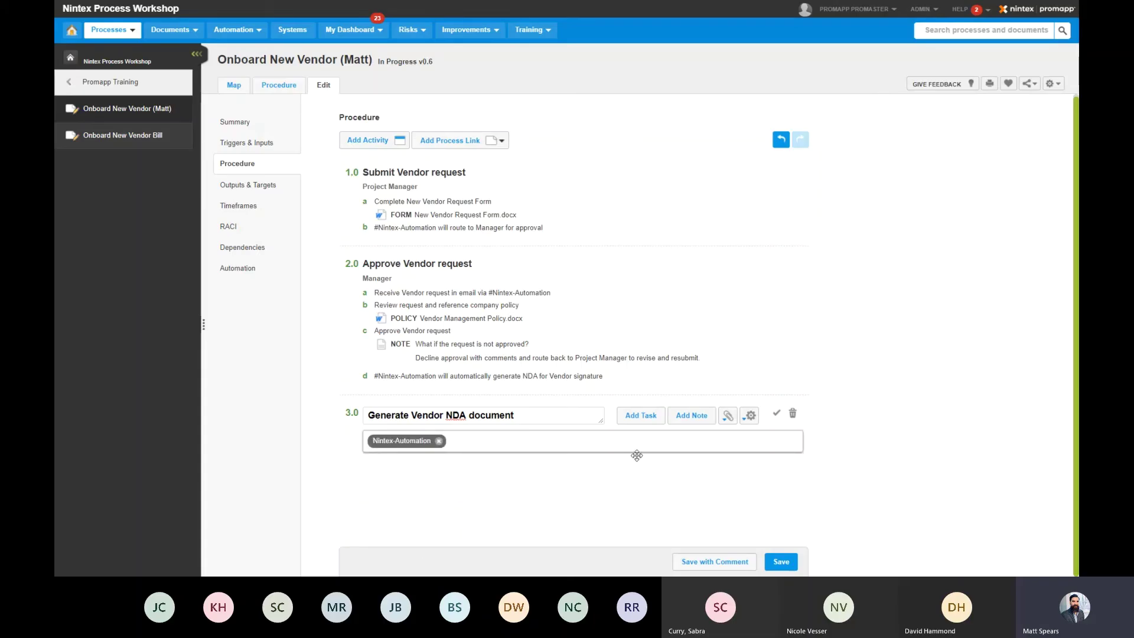
- Add the task "Upon Manager approval, #Nintex_DocGen will automatically create NDA for Vendor signature" to the "Generate Vendor NDA document" activity
left_click(649, 418)
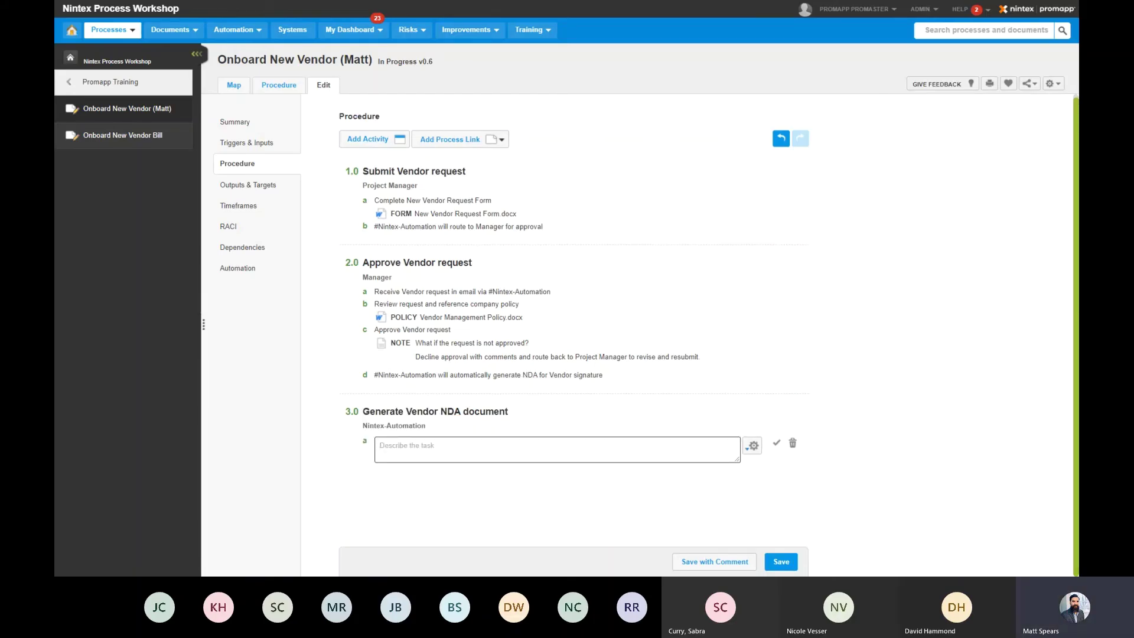
type("Upon Manager approval, #")
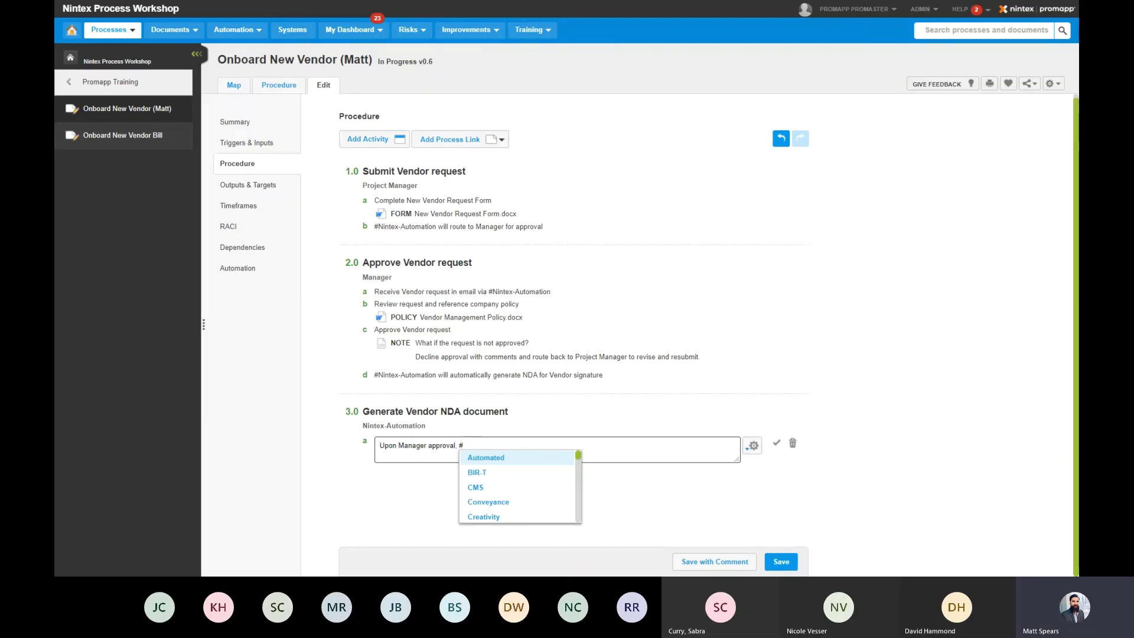
type("nint")
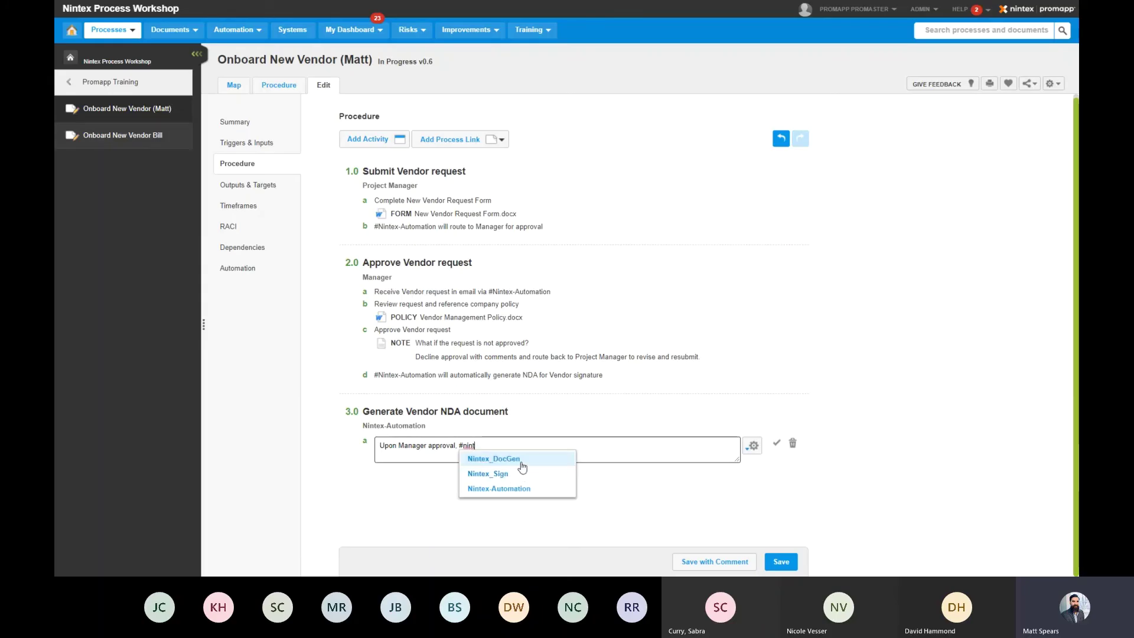
key("Return")
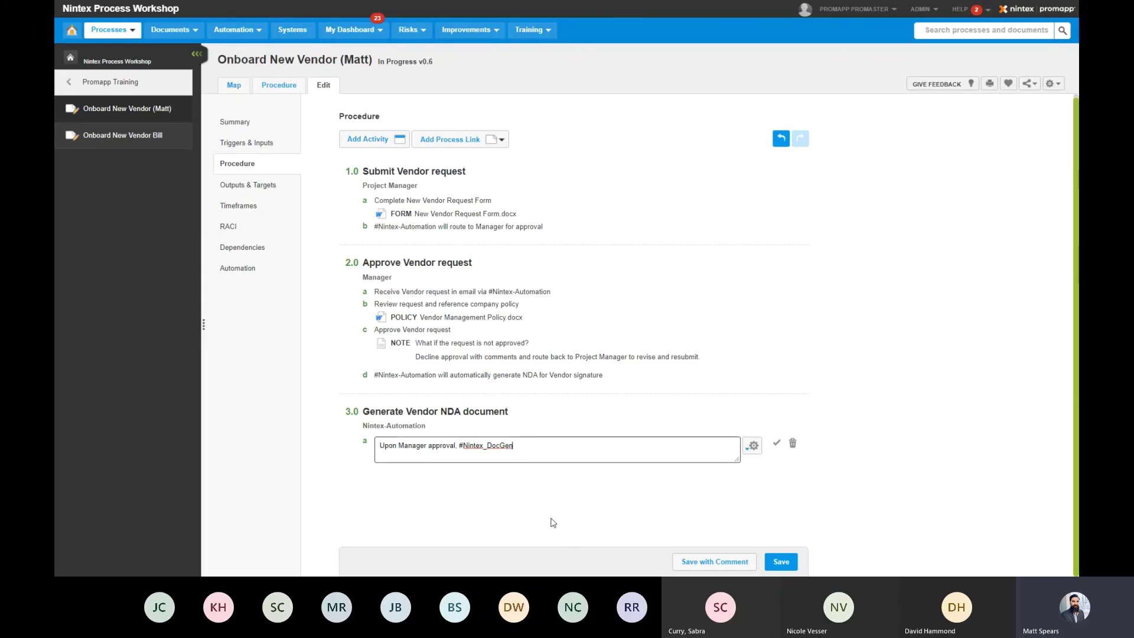
type("will ")
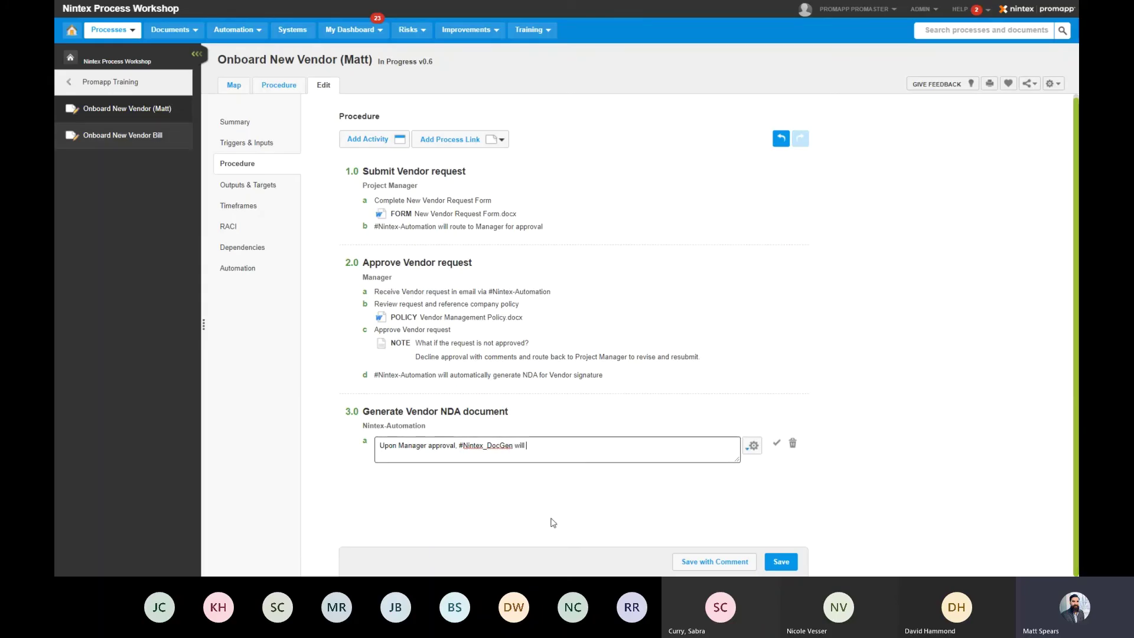
type("automatically create NDA for Vendor signature")
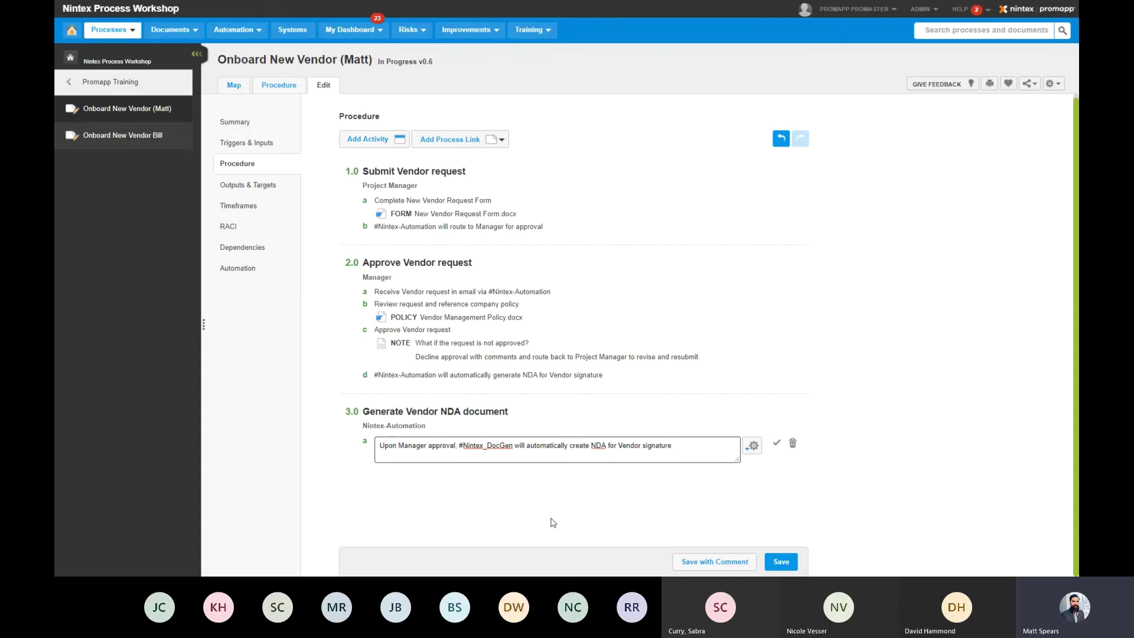
- Add the task "Send NDA to Vendor for signature" to the "Generate Vendor NDA document" activity and save the process
key("Return")
type("Send NDA to VEn")
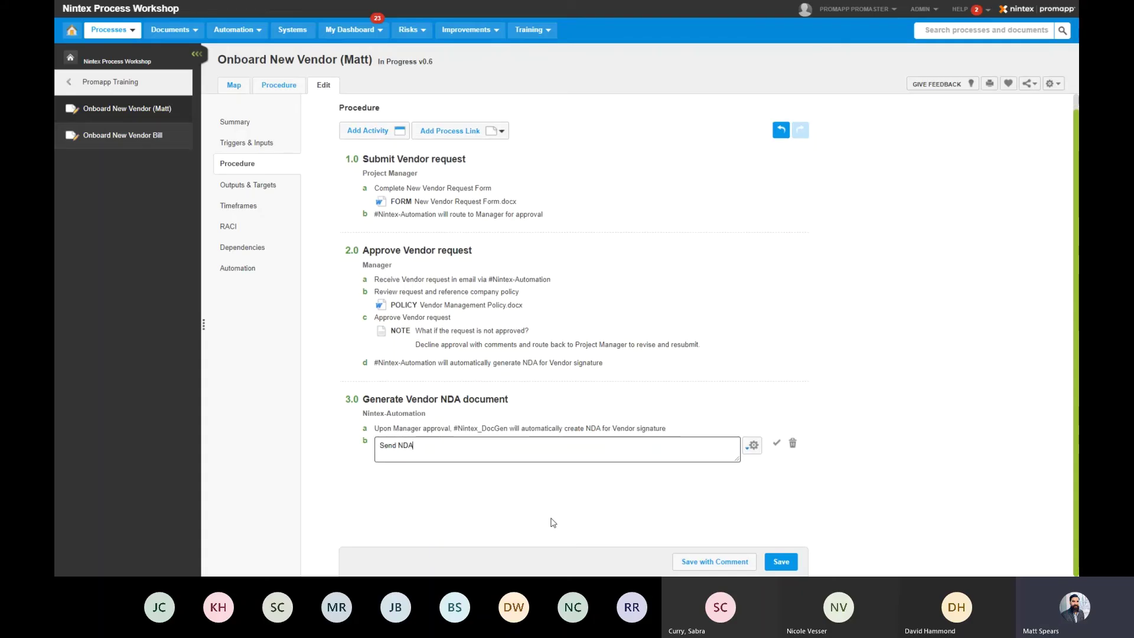
key("BackSpace")
key("BackSpace")
type("endor for signature")
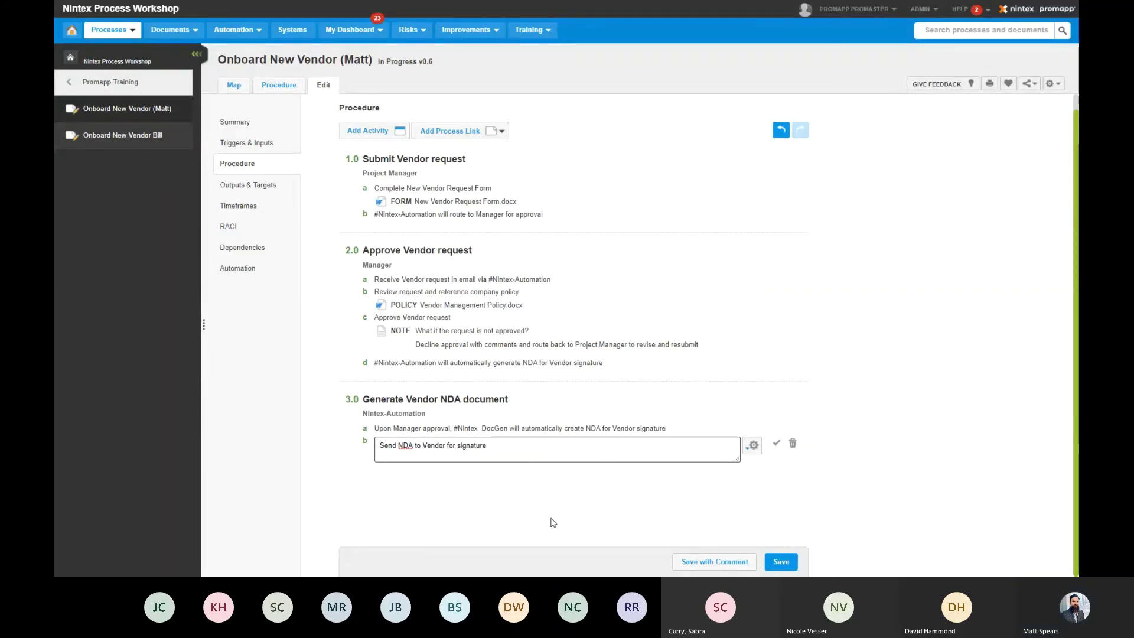
left_click(783, 563)
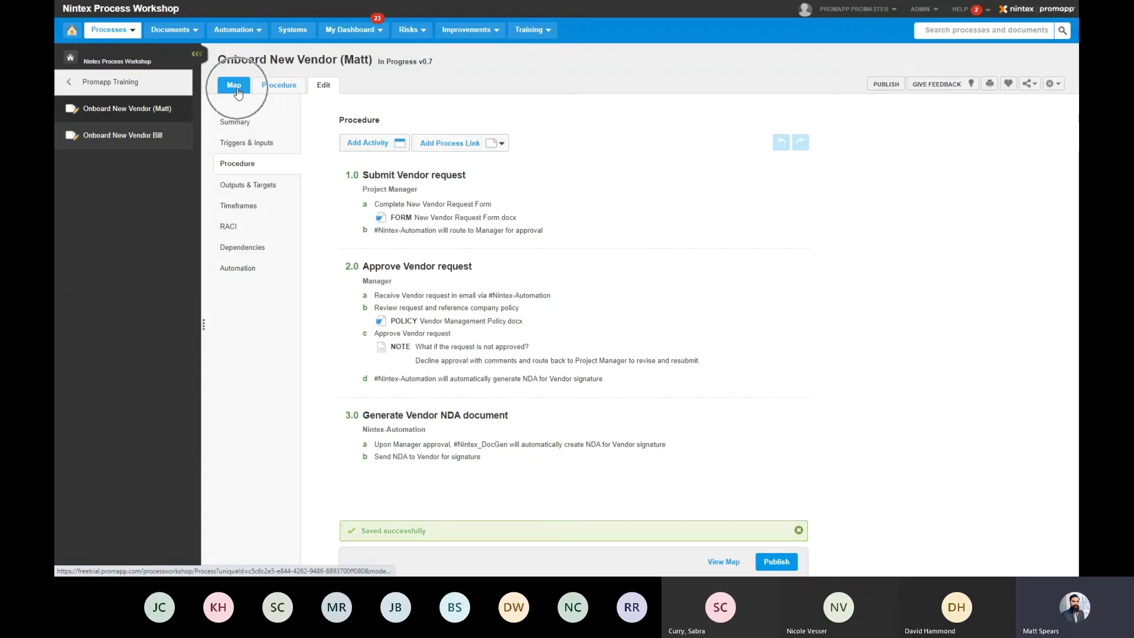
- Open the process map, enlarge its viewing area and zoom to 120% to examine the activity flow and roles
left_click(237, 89)
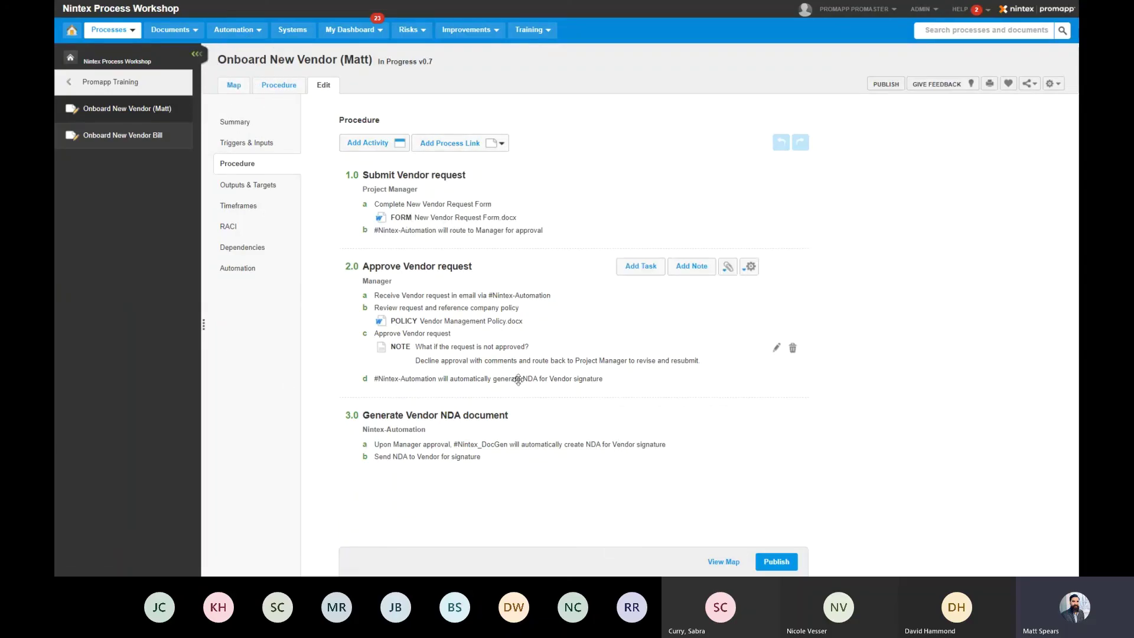
left_click(234, 87)
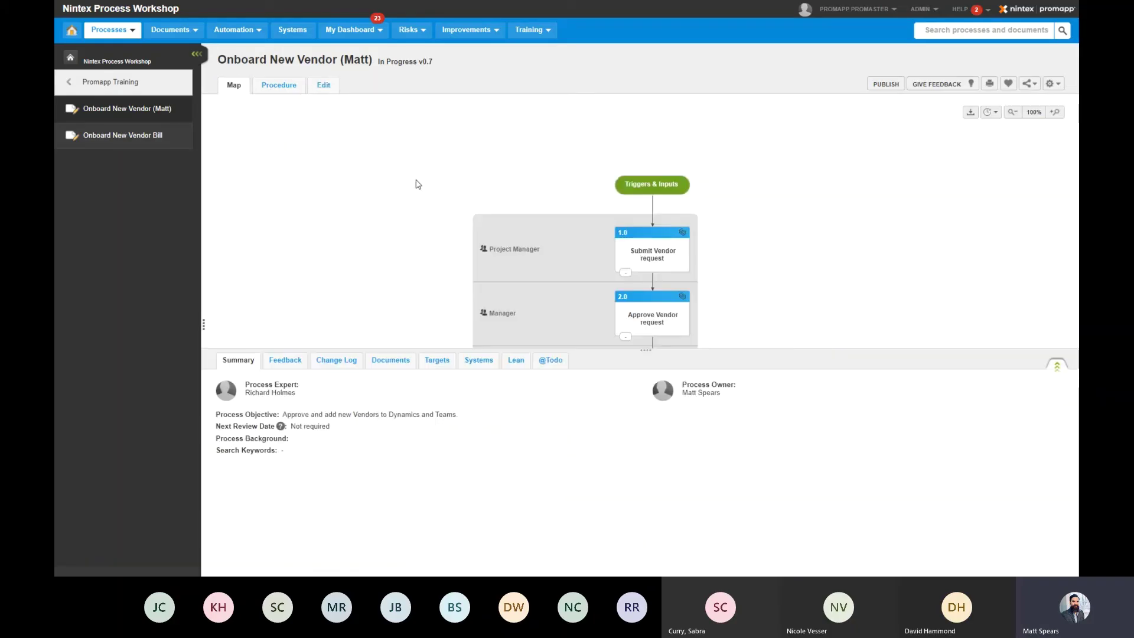
left_click_drag(647, 456, 647, 492)
scroll(570, 396, "up", 2)
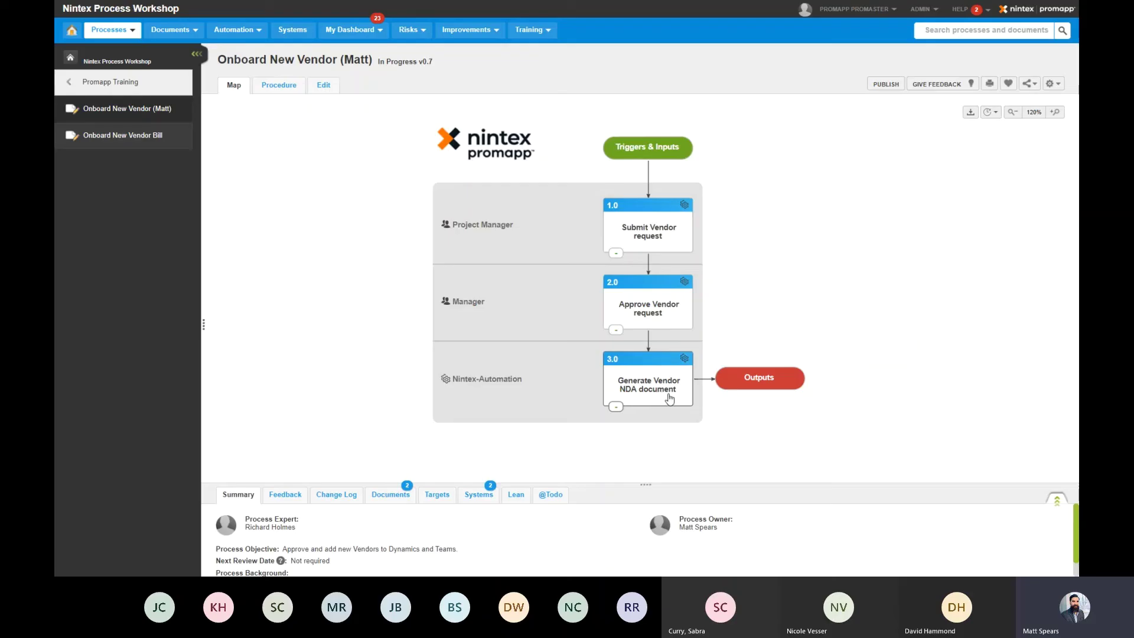
- Review the "Submit Vendor request" and "Approve Vendor request" details on the process map, including the note about unapproved requests
left_click(684, 237)
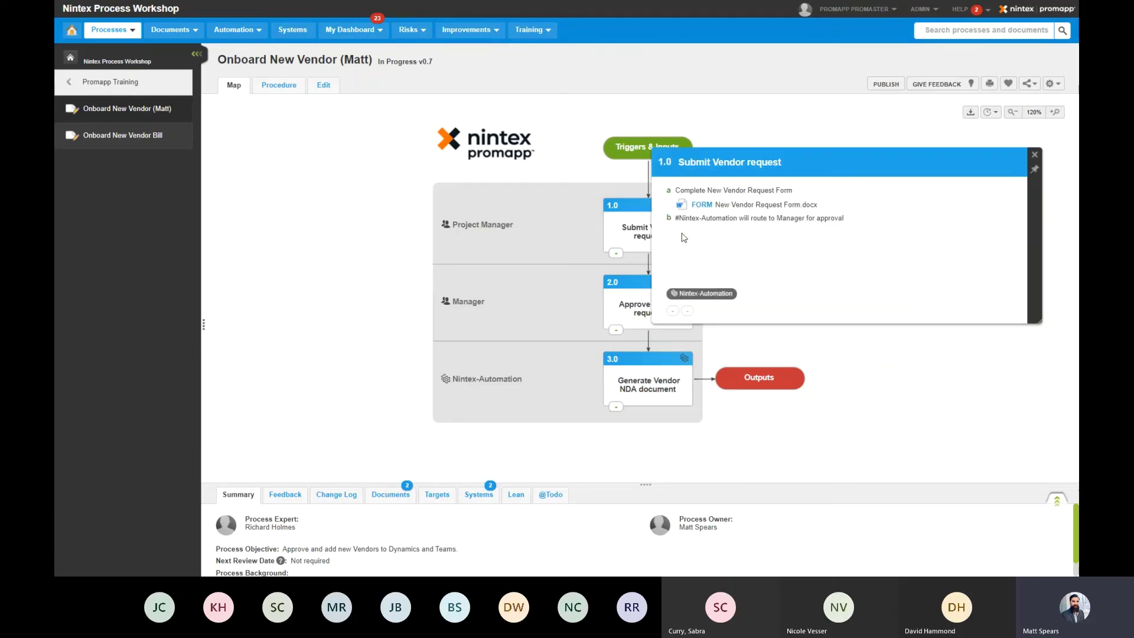
left_click(644, 307)
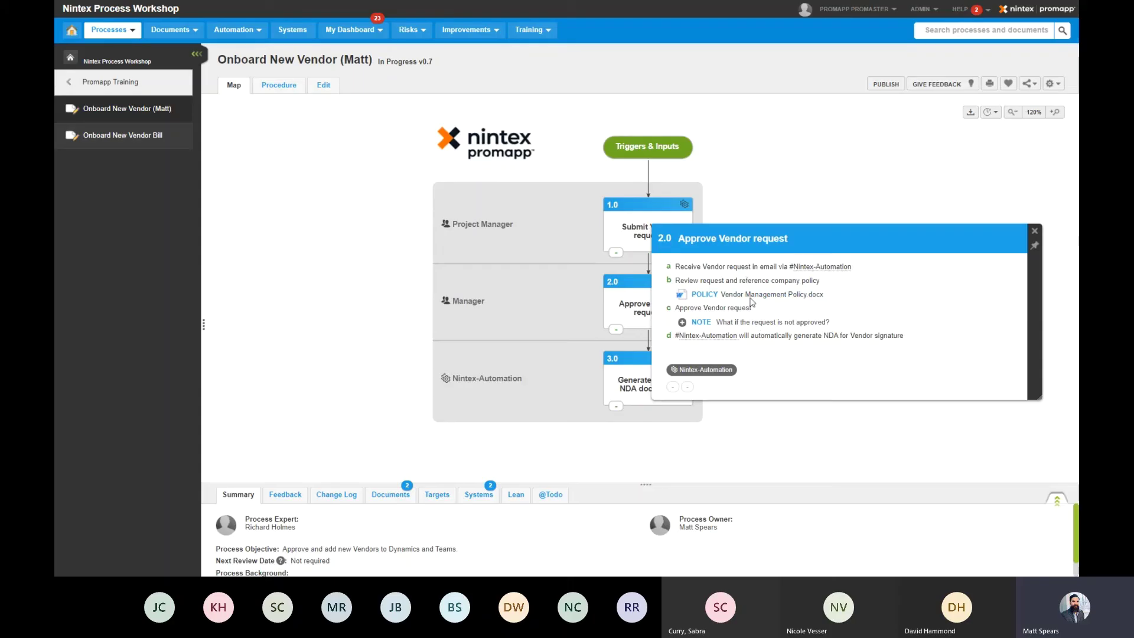
left_click(682, 321)
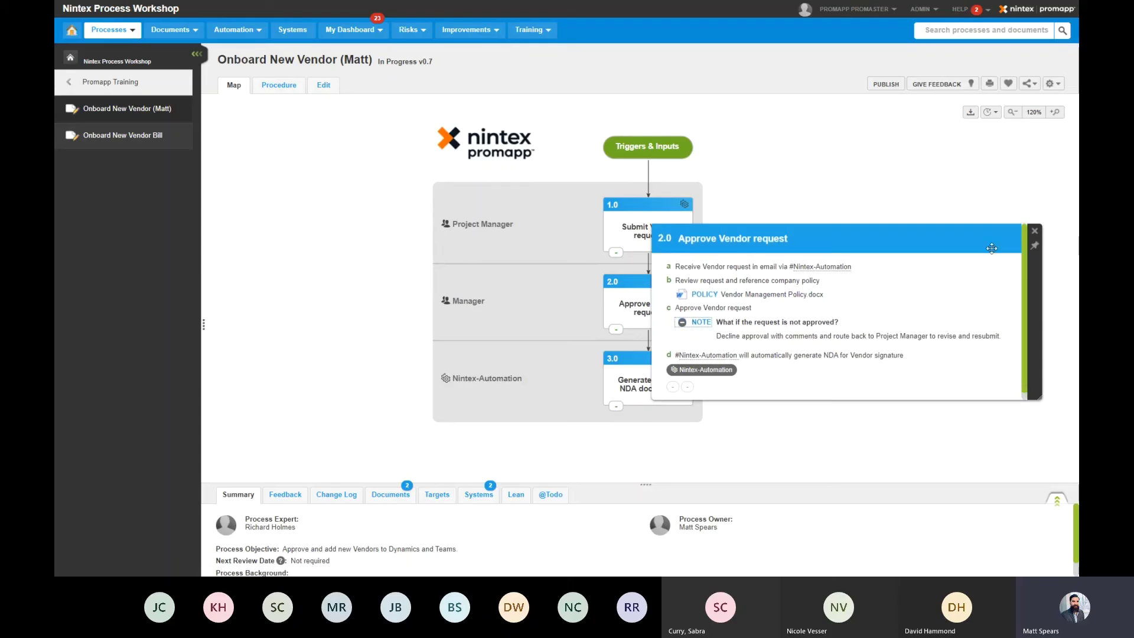
left_click(1035, 231)
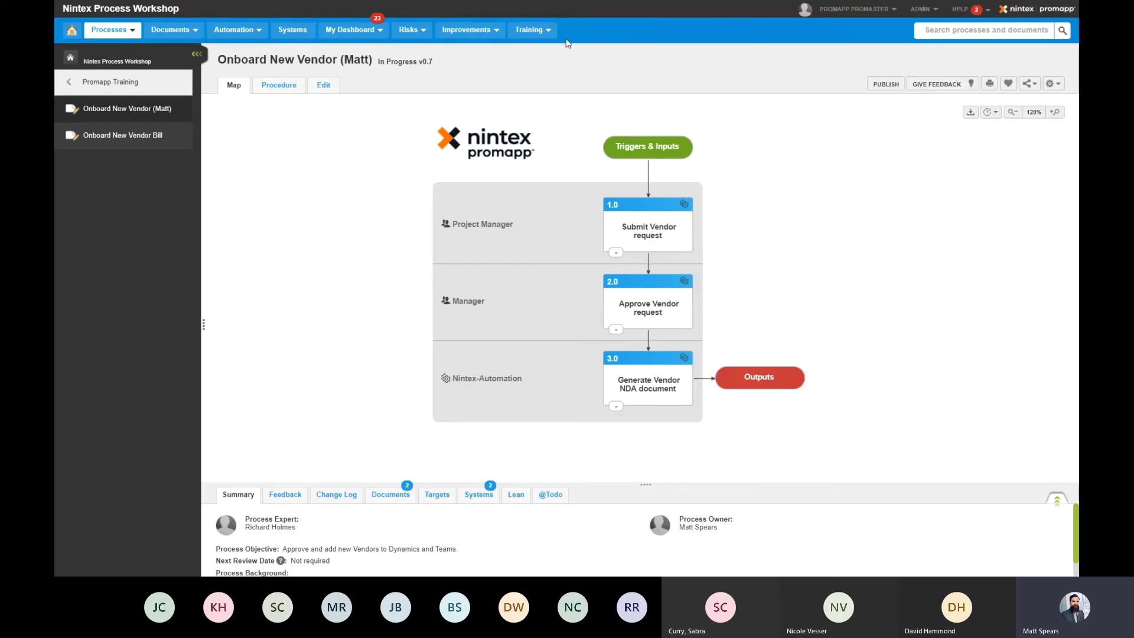
- Reopen the process procedure for editing and add a fourth activity named "Sign NDA"
left_click(565, 37)
left_click(100, 32)
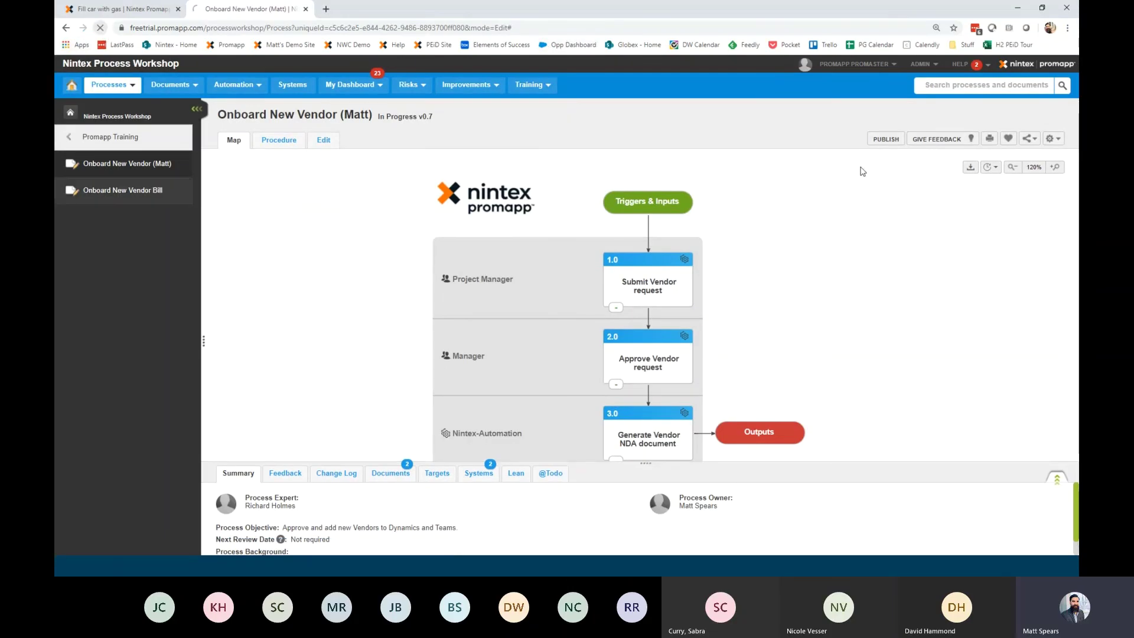
key("F11")
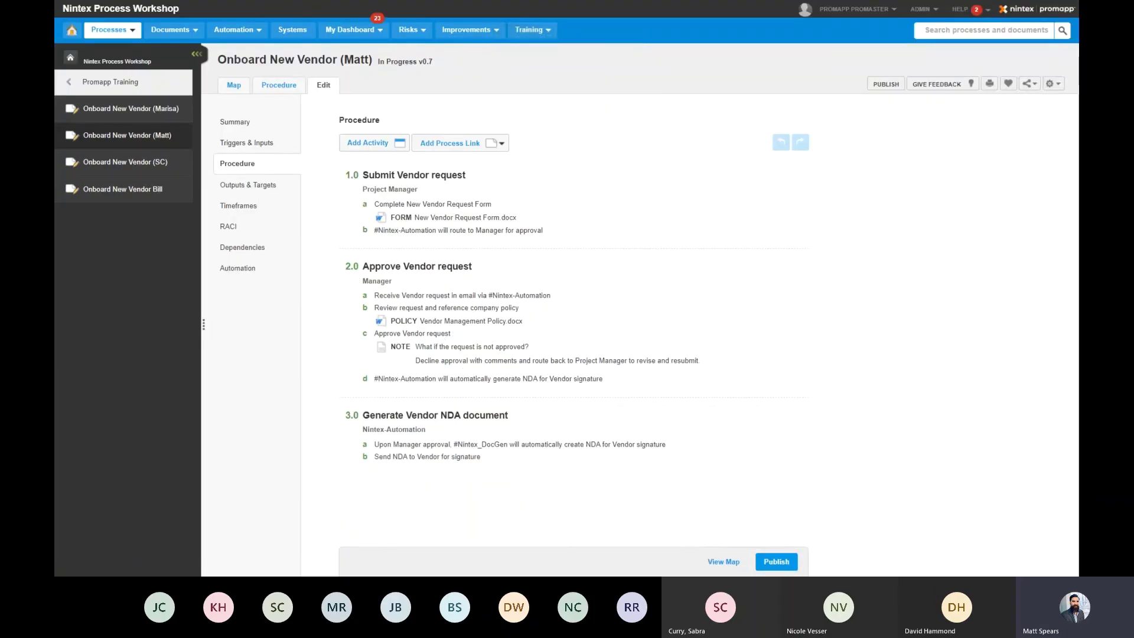
left_click(380, 148)
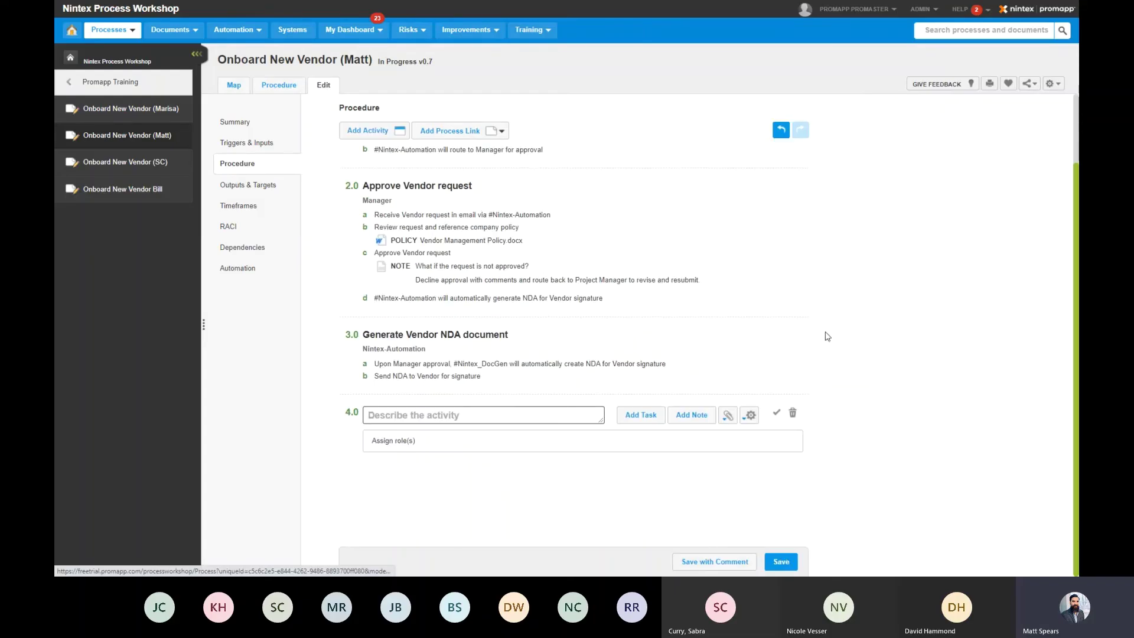
type("Sign")
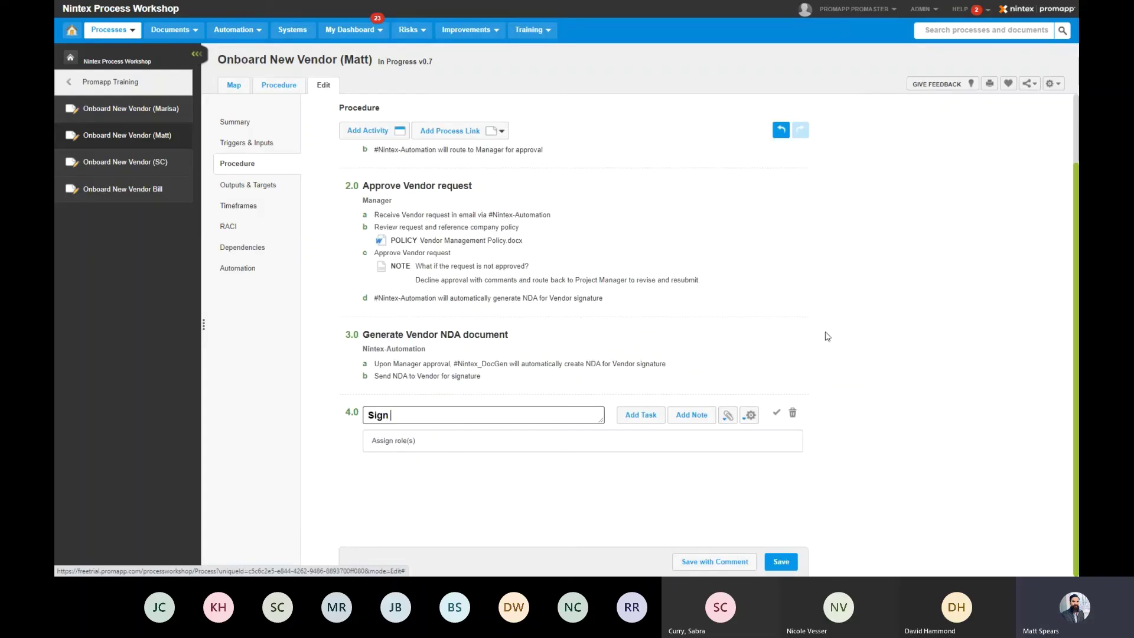
type(" NDA")
key("Tab")
key("Tab")
key("Tab")
key("Tab")
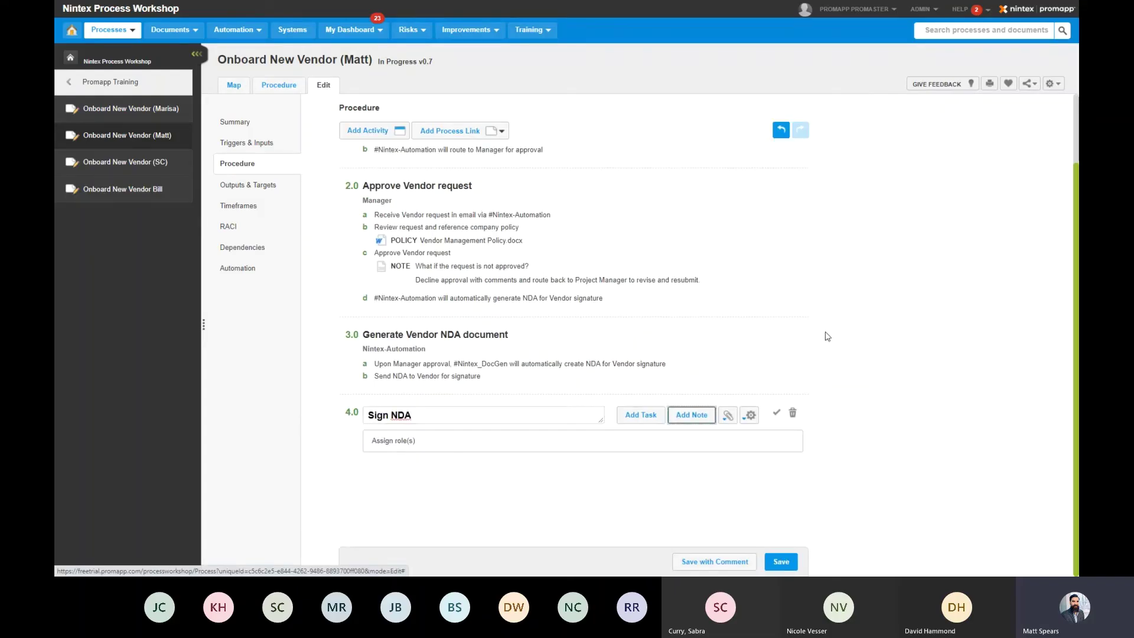
key("Tab")
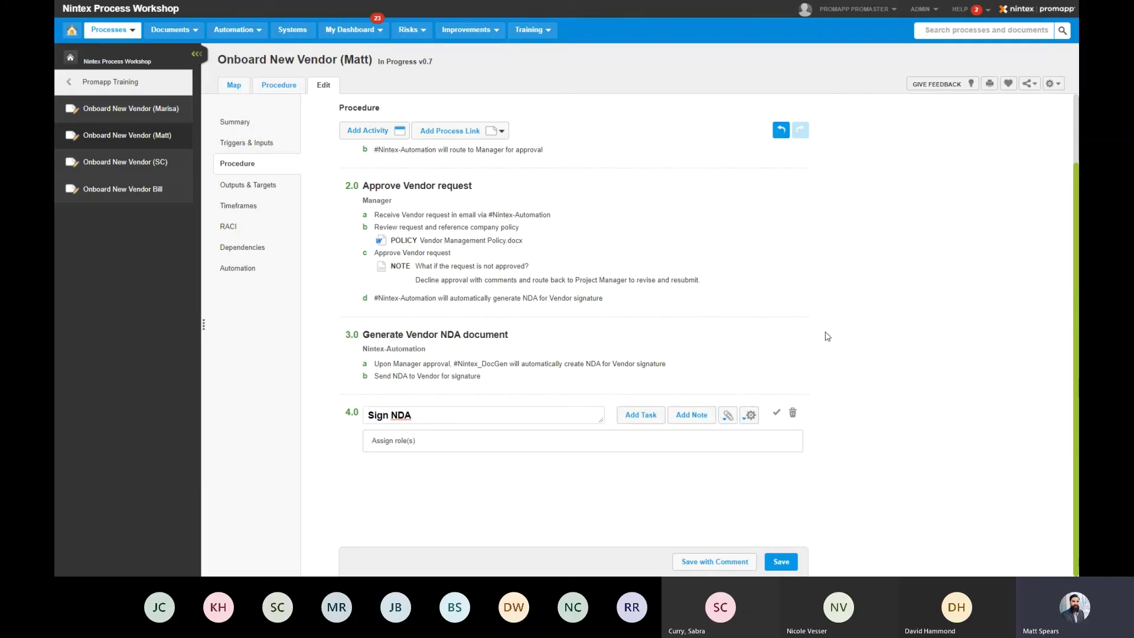
key("Return")
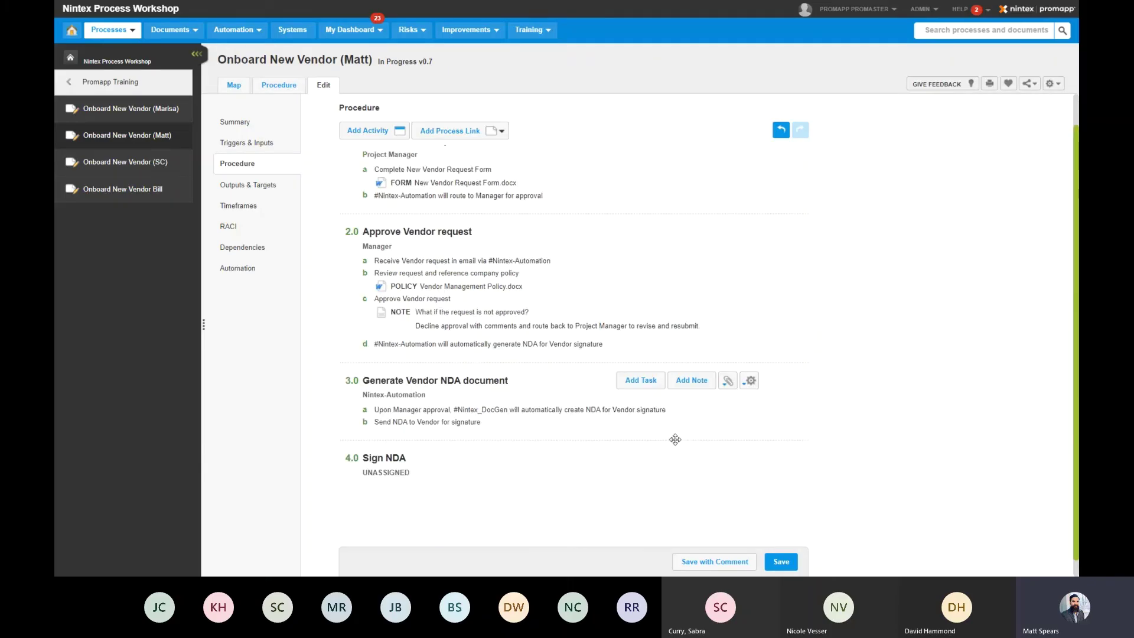
- Assign the Vendor role to the "Sign NDA" activity
left_click(486, 474)
left_click(425, 486)
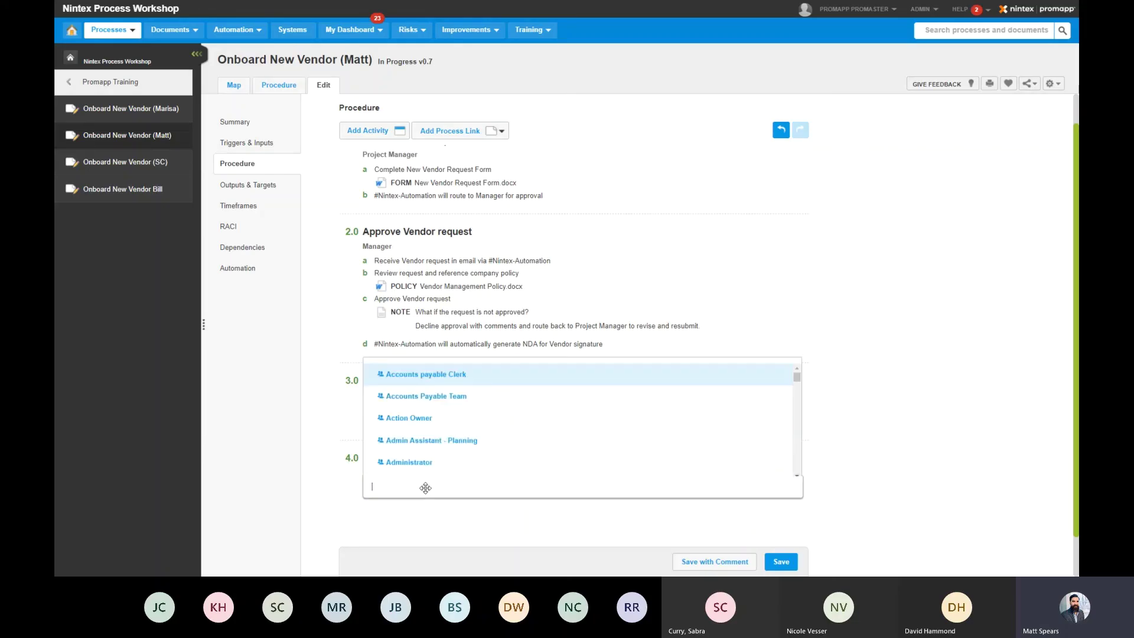
type("vend")
left_click(407, 509)
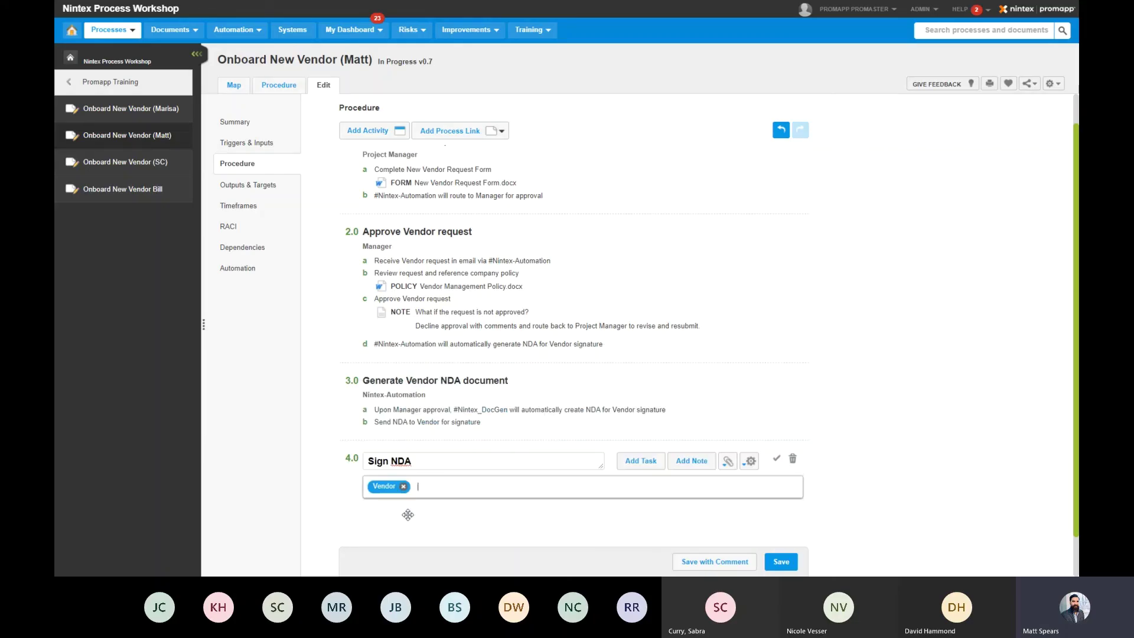
- Add the task "Receive NDA from #Nintex-Automation" to the "Sign NDA" activity
left_click(651, 419)
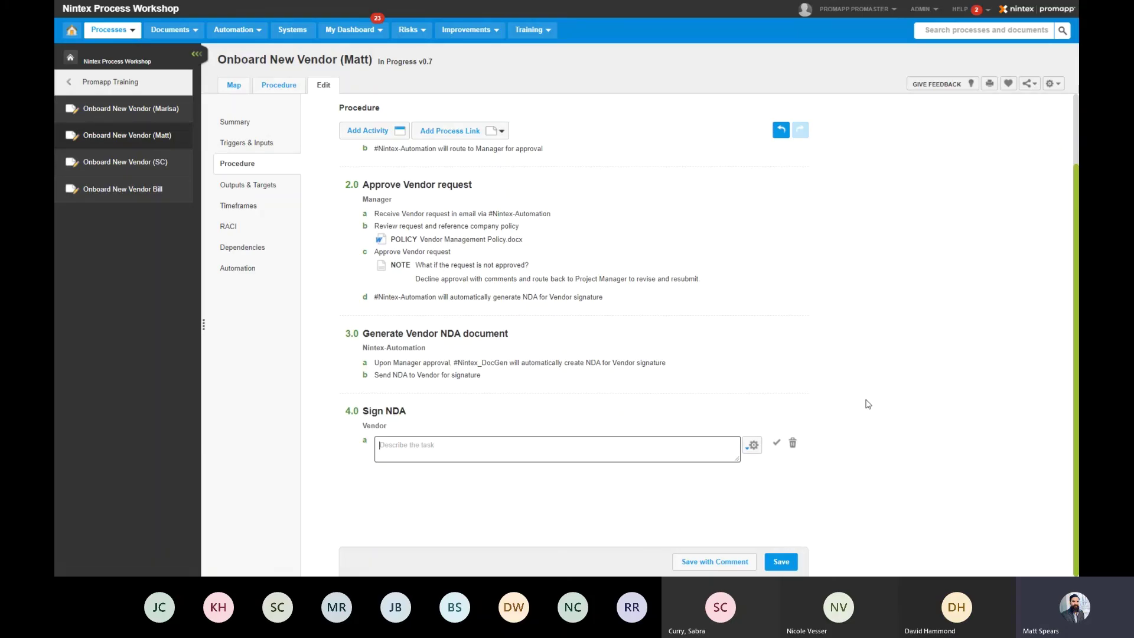
type("Receive NDA")
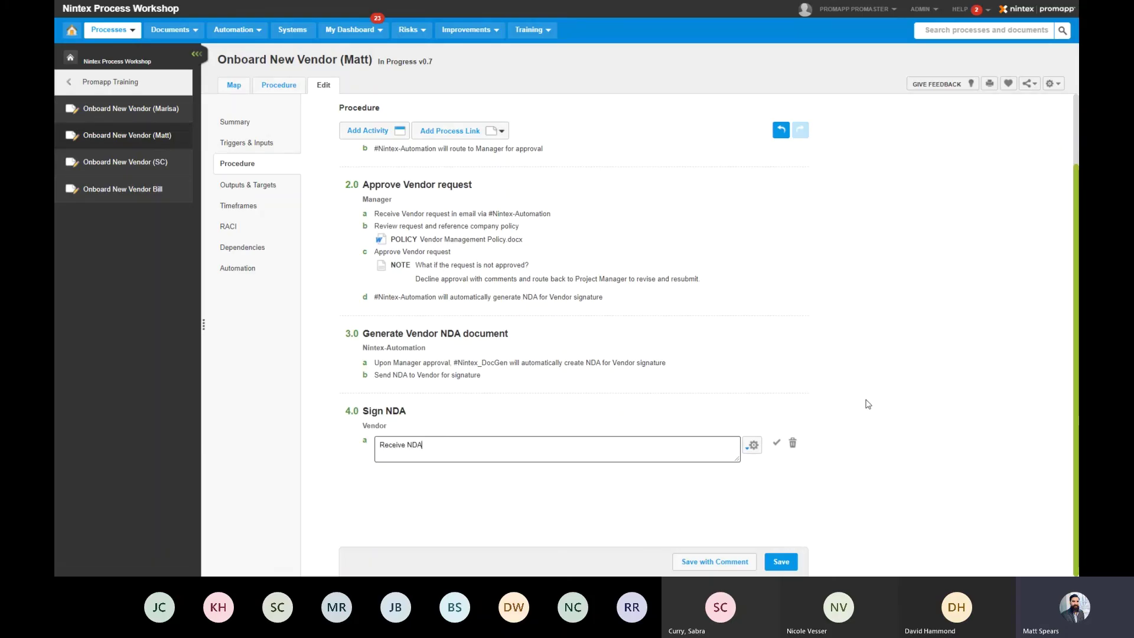
type(" from #")
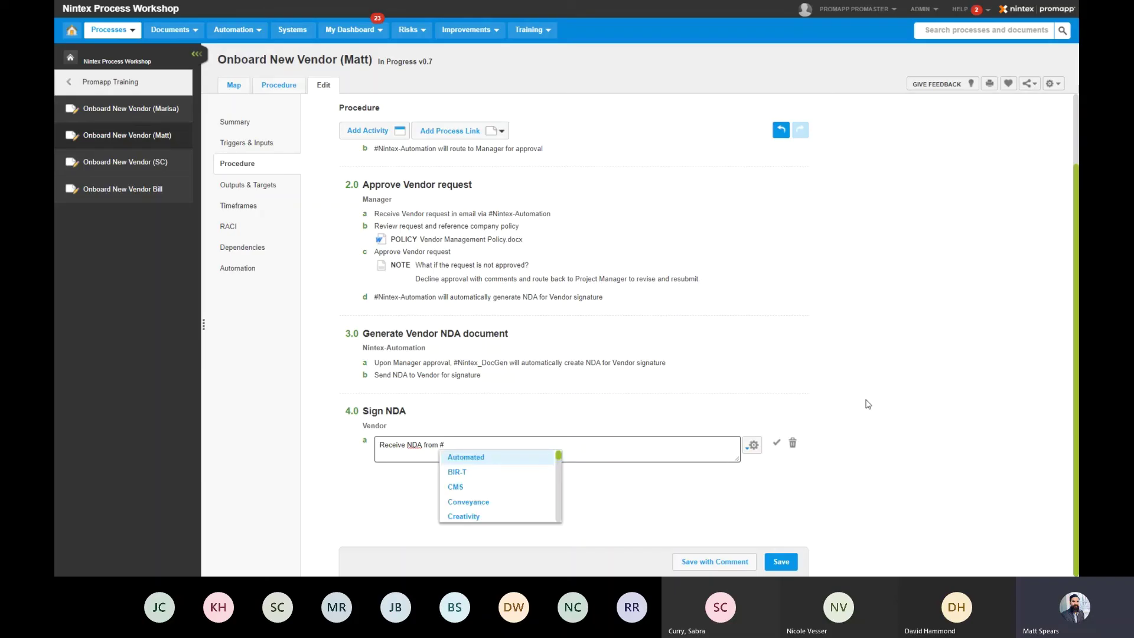
type("nin")
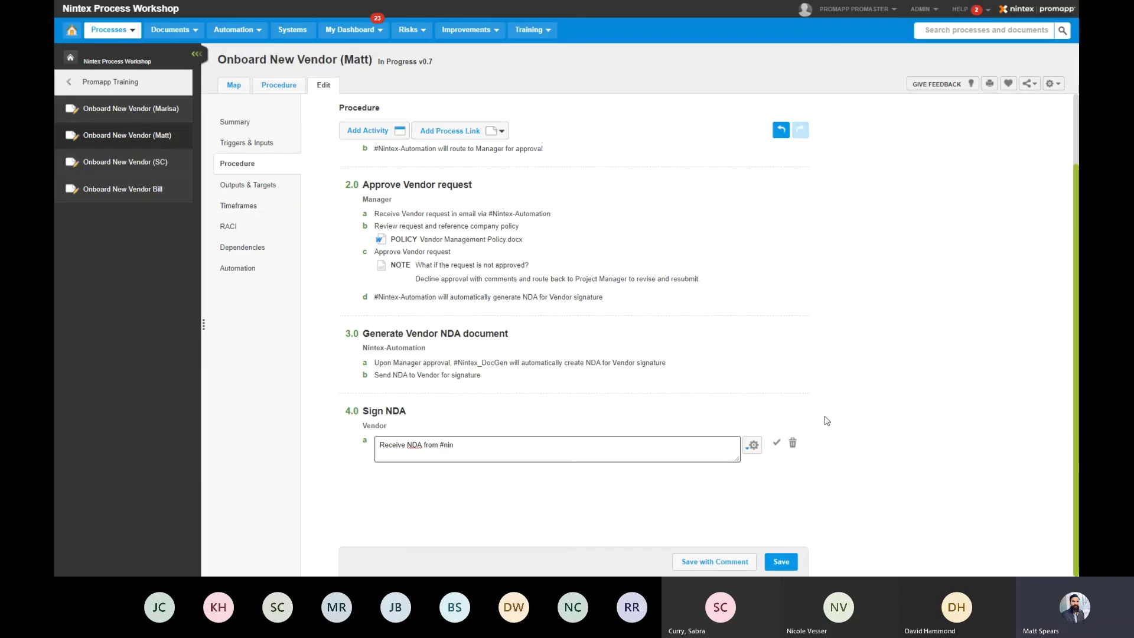
left_click(495, 488)
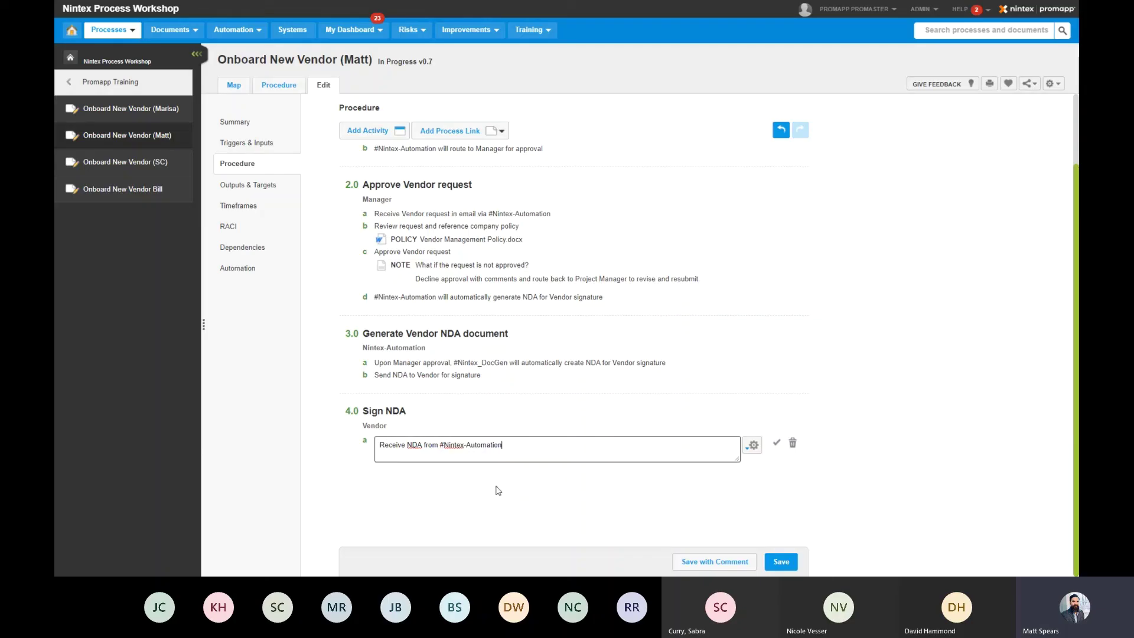
key("Return")
- Add the task "Review and execute via #Nintex_Sign" to the "Sign NDA" activity
type("R")
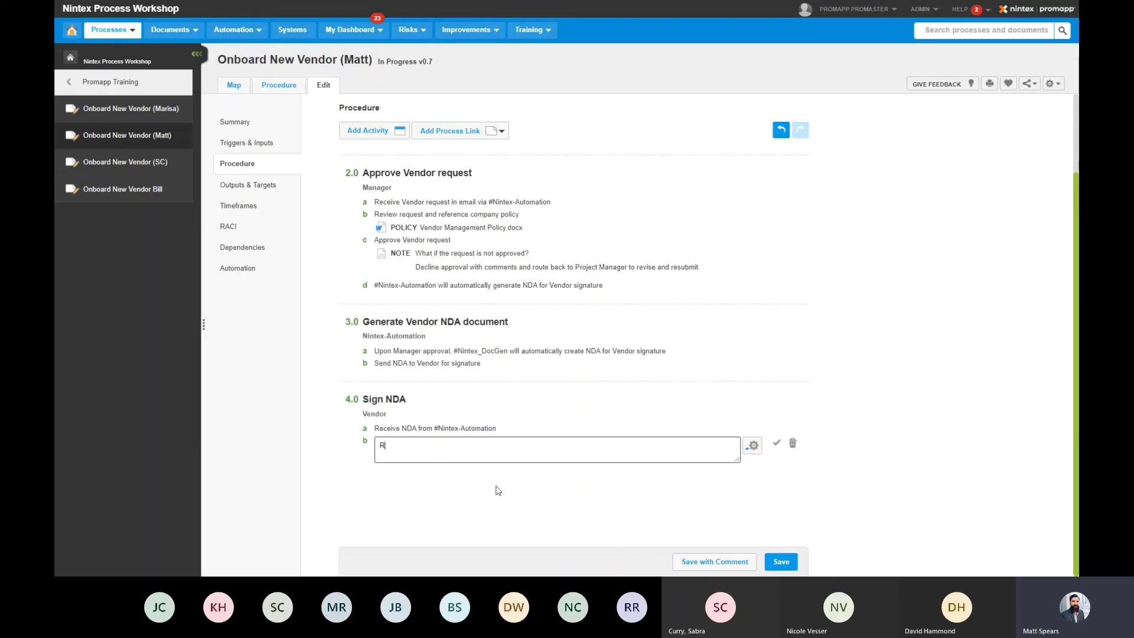
type("eview and execute via #nin")
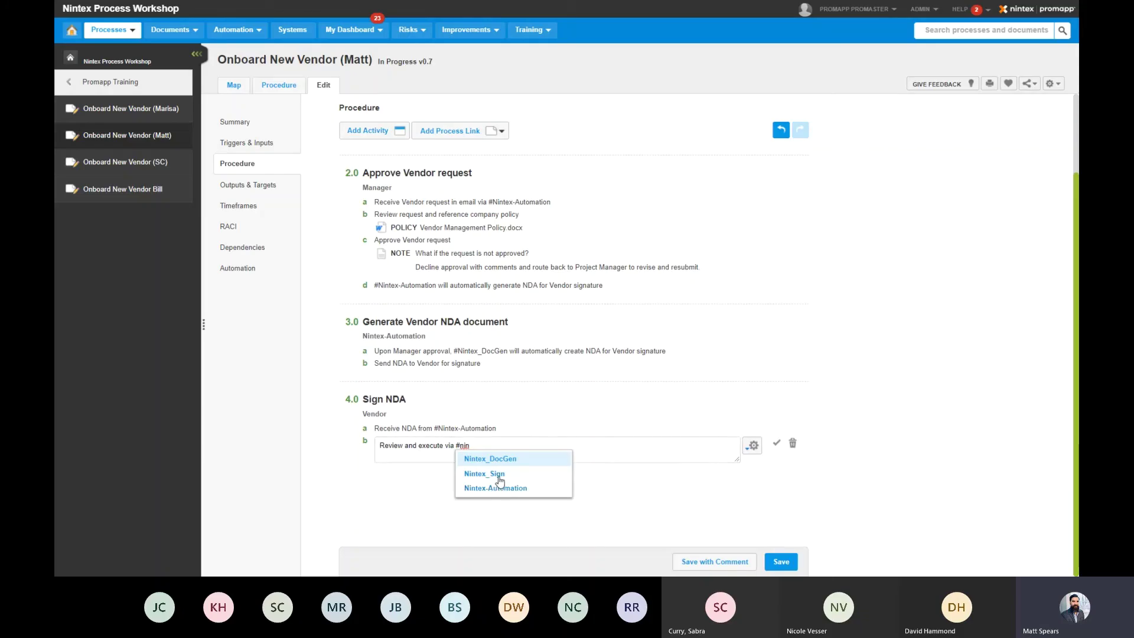
left_click(498, 474)
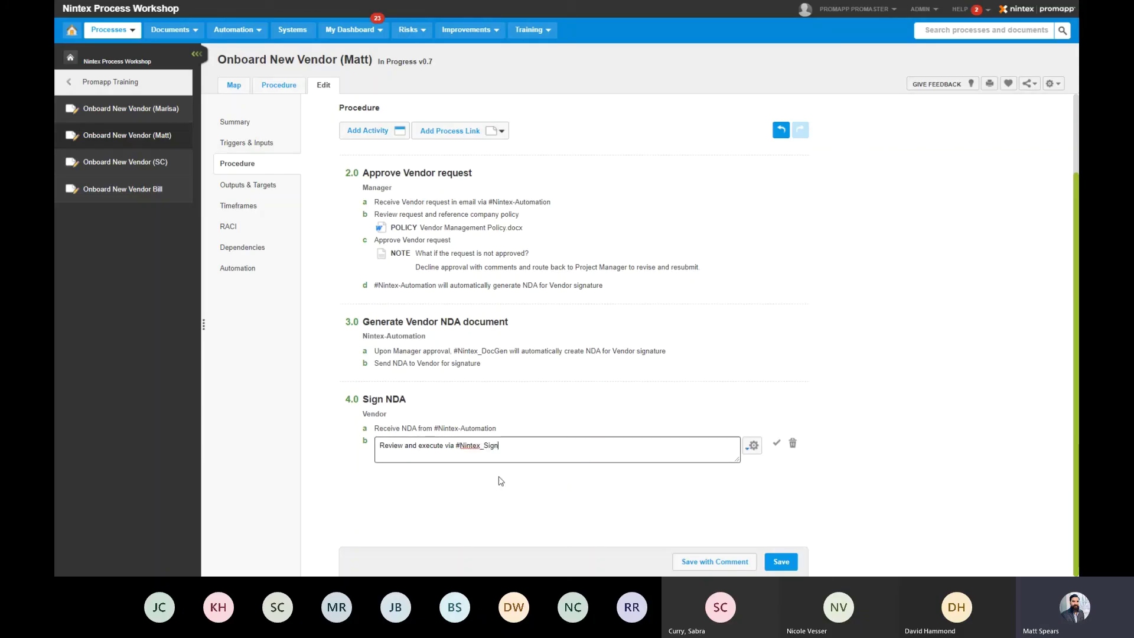
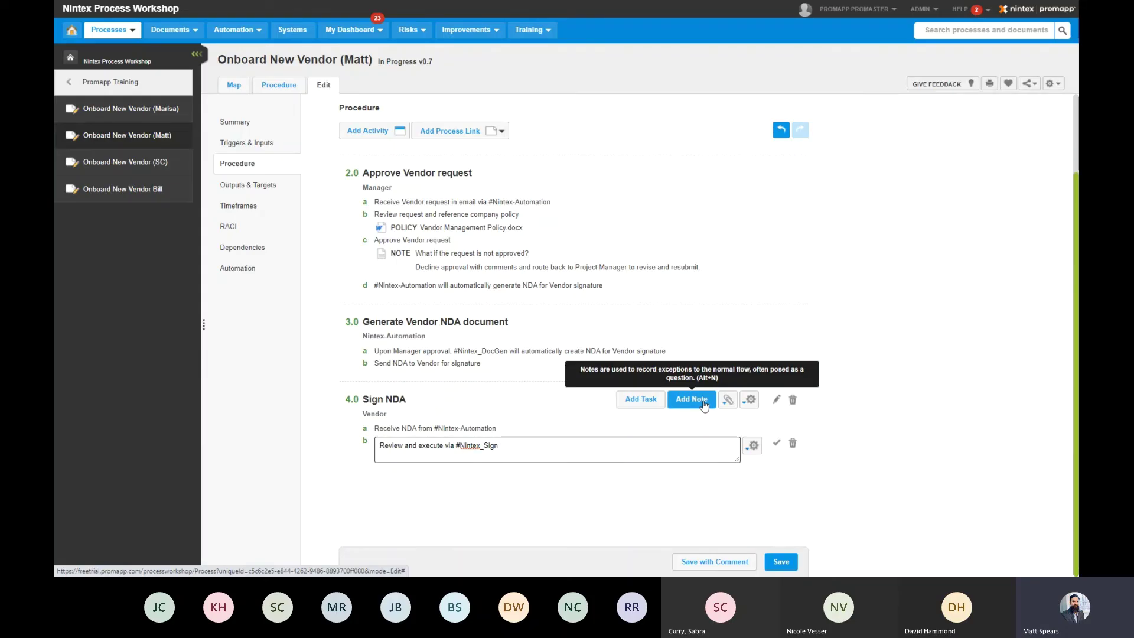
- Add the note "What if I don't agree with the NDA?" to the review task, with details "Reach out to Project Manager to discuss concerns."
left_click(703, 401)
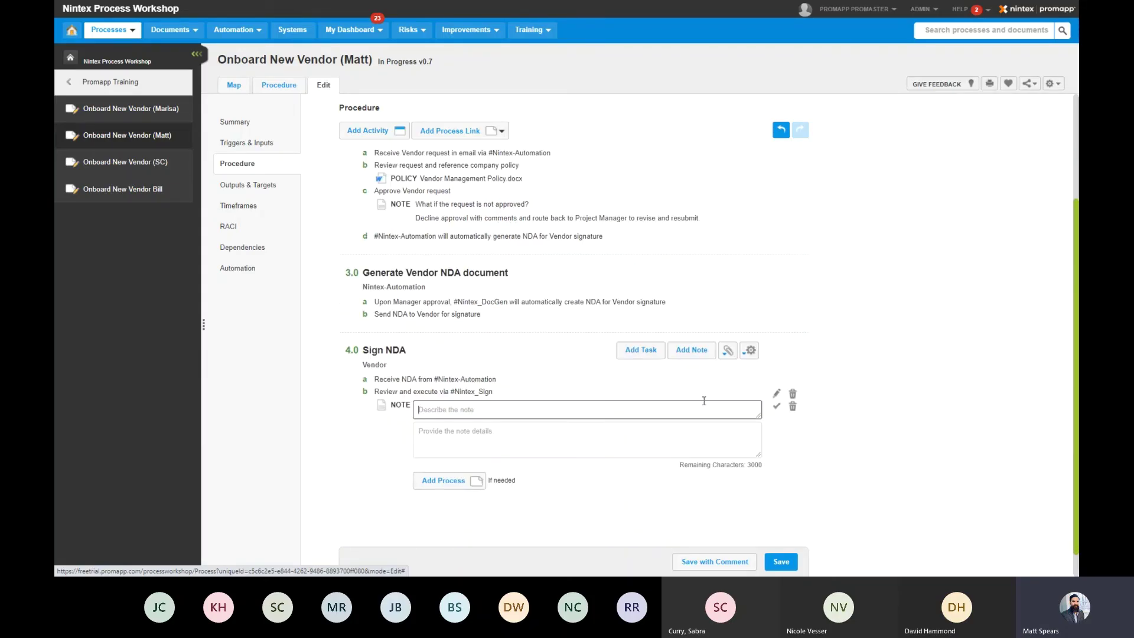
type("Wh")
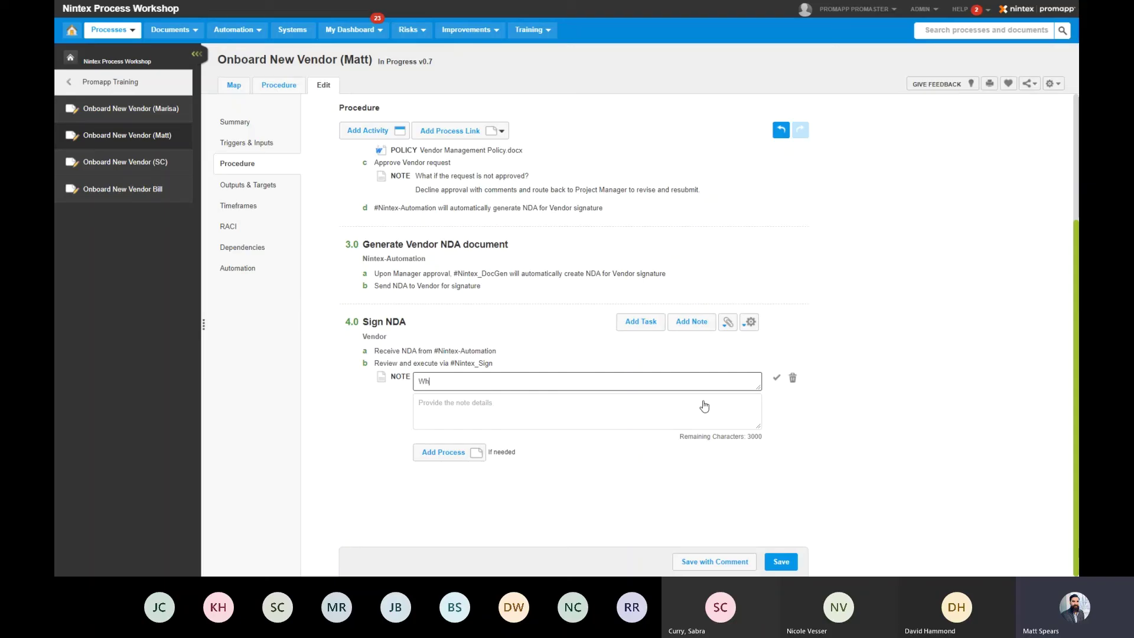
type("at if I don't agree with the NDA?")
left_click(704, 406)
type("Read")
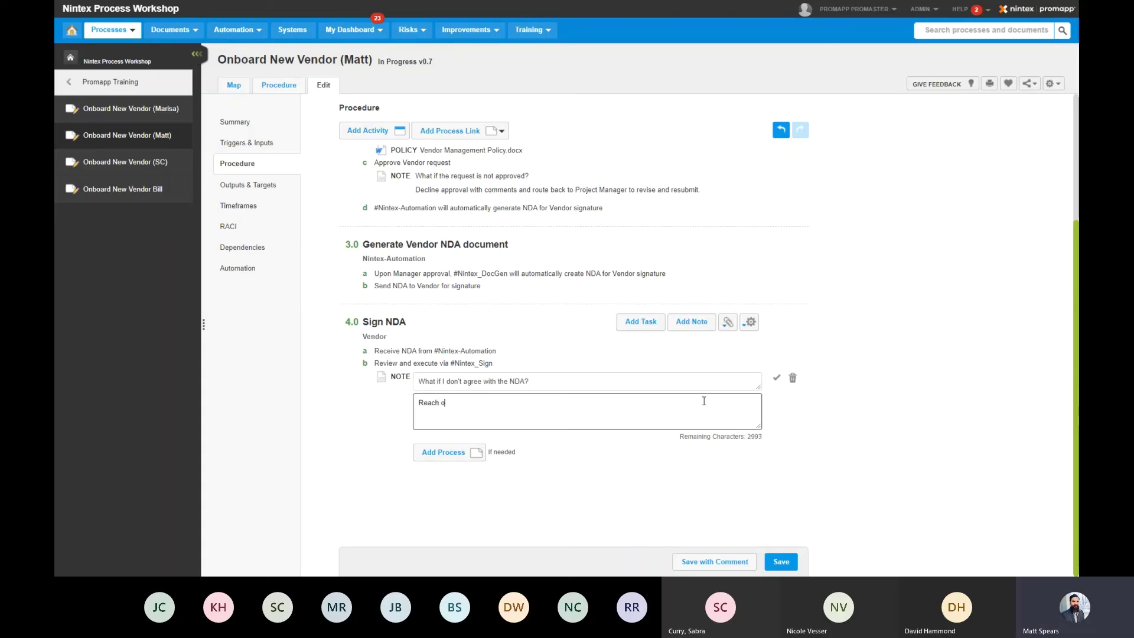
type("h out to Project Manager to discuss ")
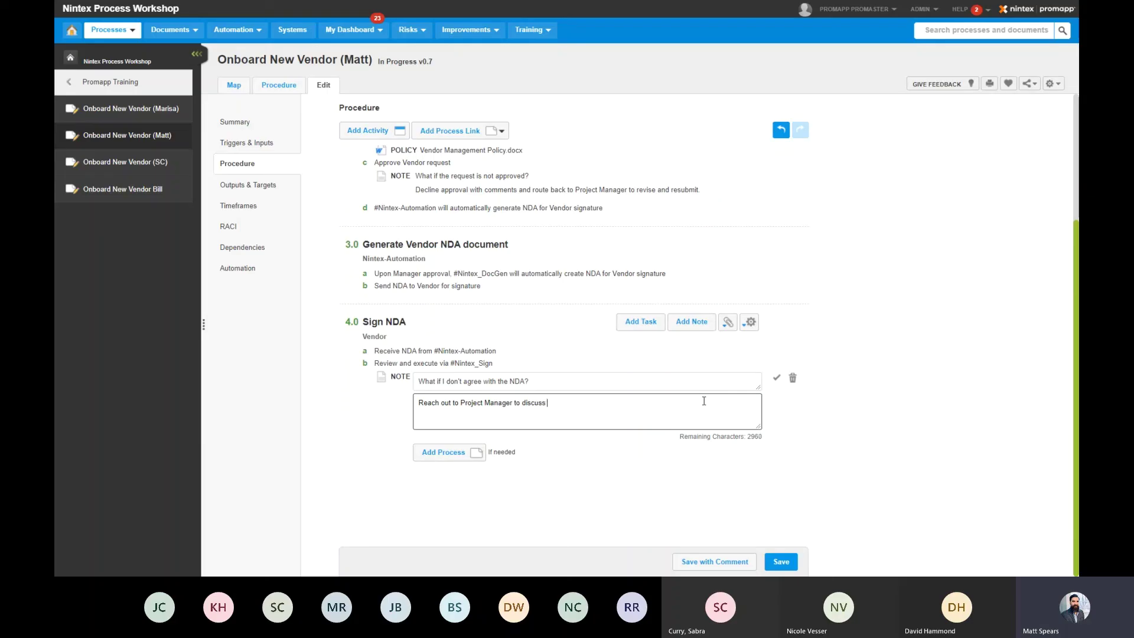
type("conderns")
left_click(776, 377)
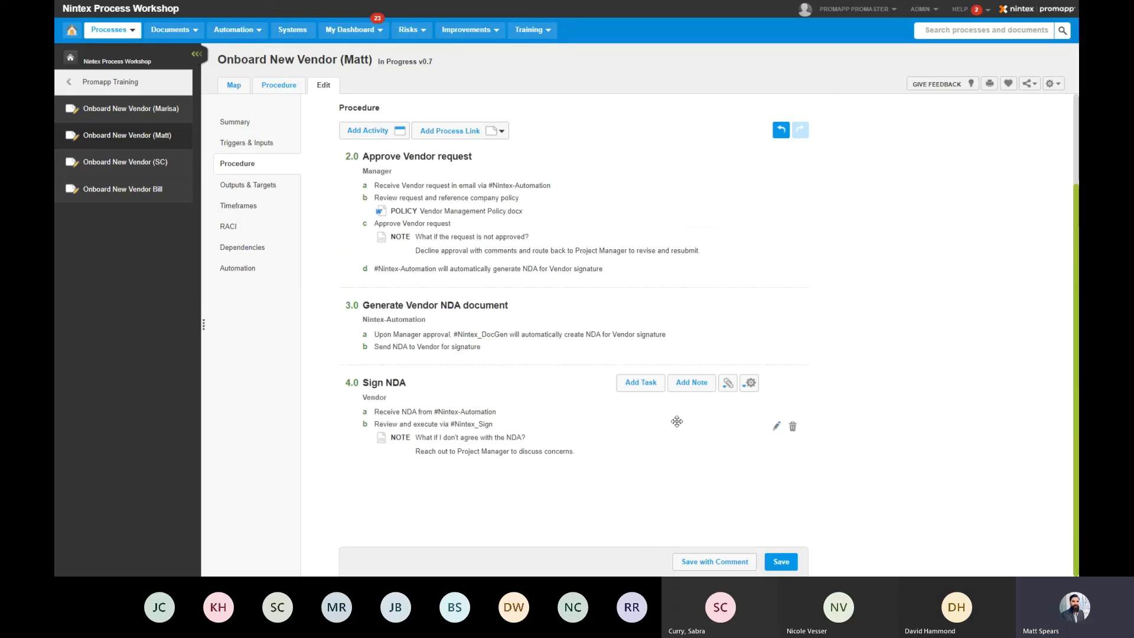
- Add a fifth activity named "Store signed NDA" and assign it the Nintex-Automation role
key("alt+a")
type("Store signed NDA")
key("Tab")
key("Tab")
key("Tab")
key("Tab")
key("Tab")
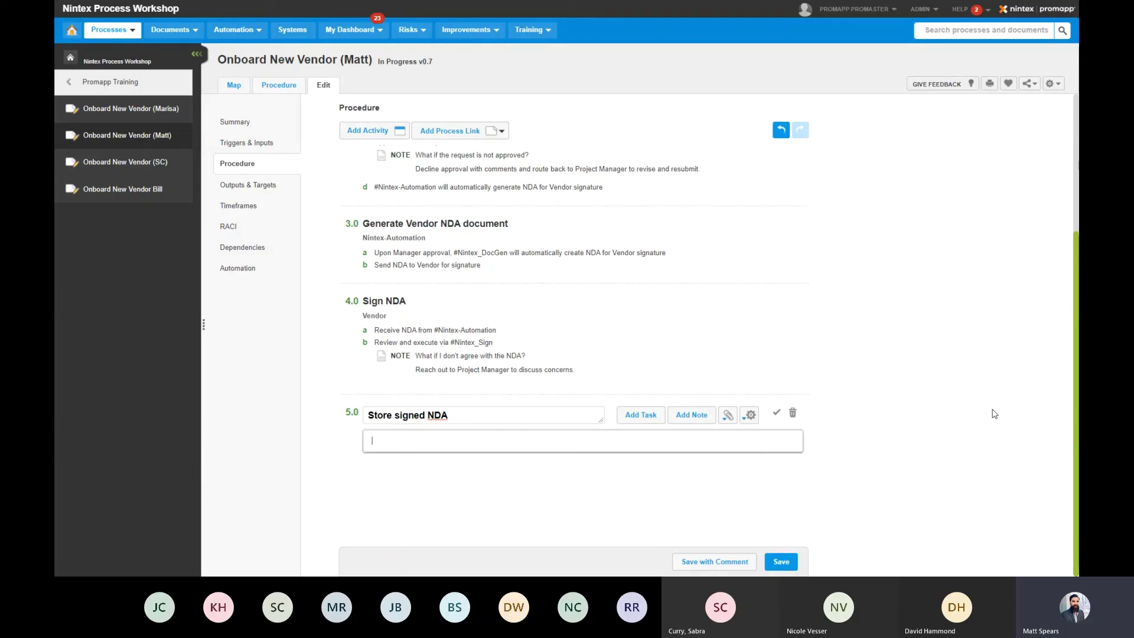
type("inte")
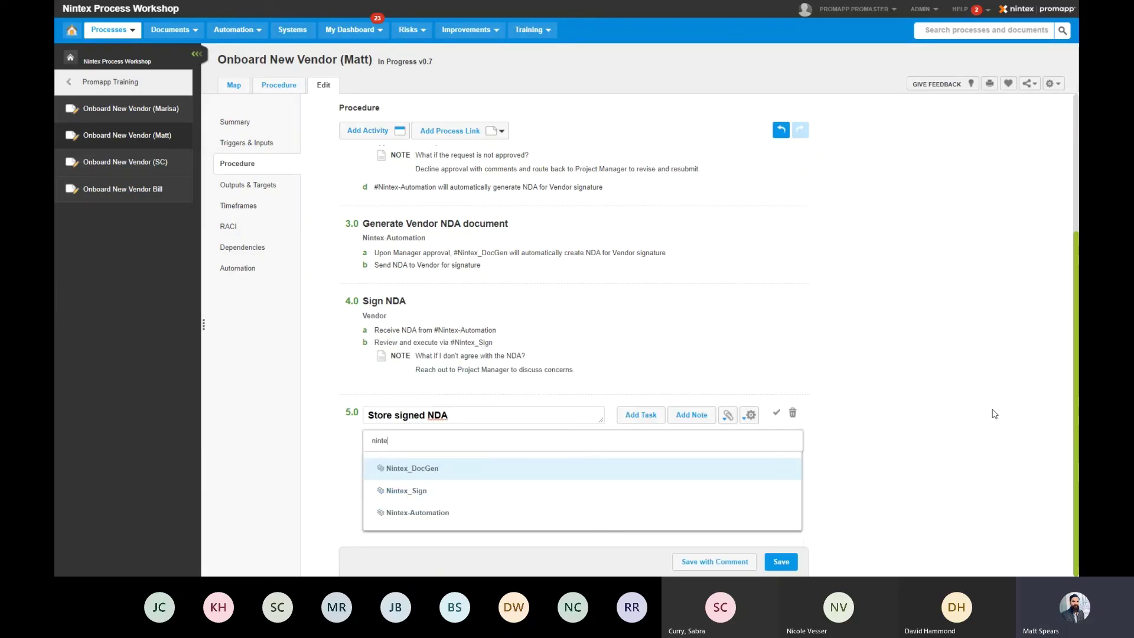
left_click(479, 516)
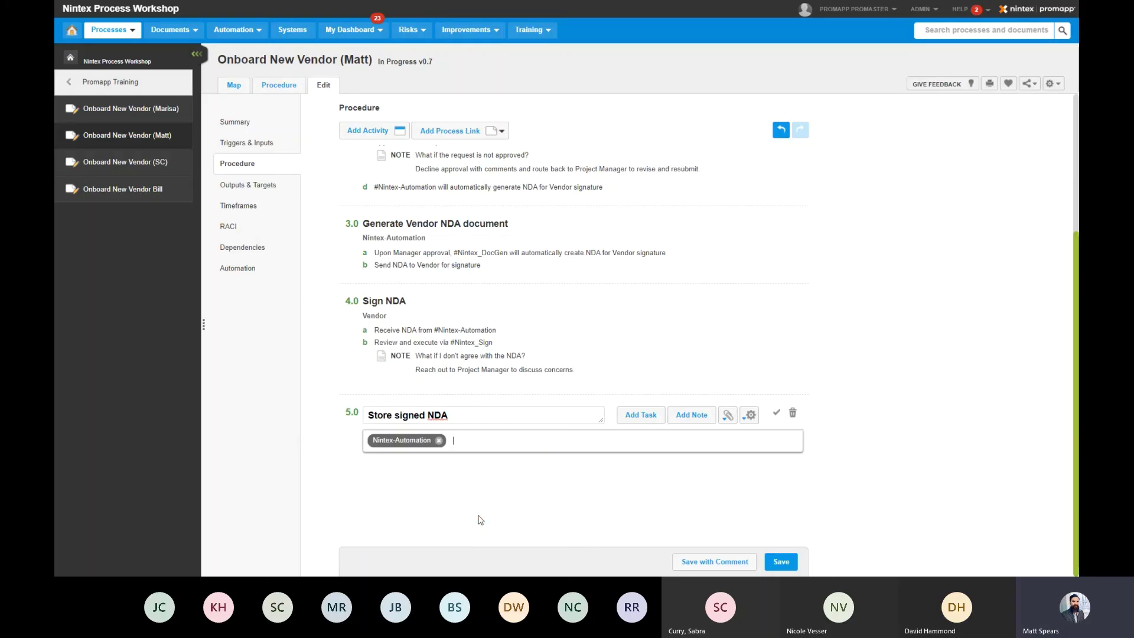
- Add the task "#Nintex-Automation to store signed Vendor NDA to SharePoint document library" to the "Store signed NDA" activity
left_click(653, 416)
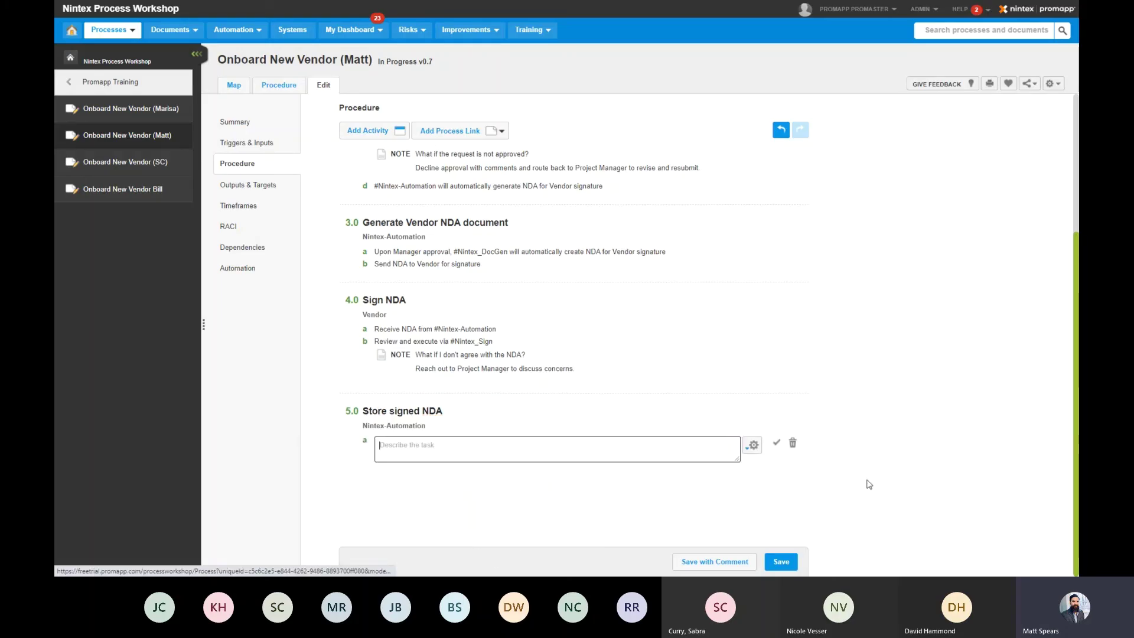
type("#n")
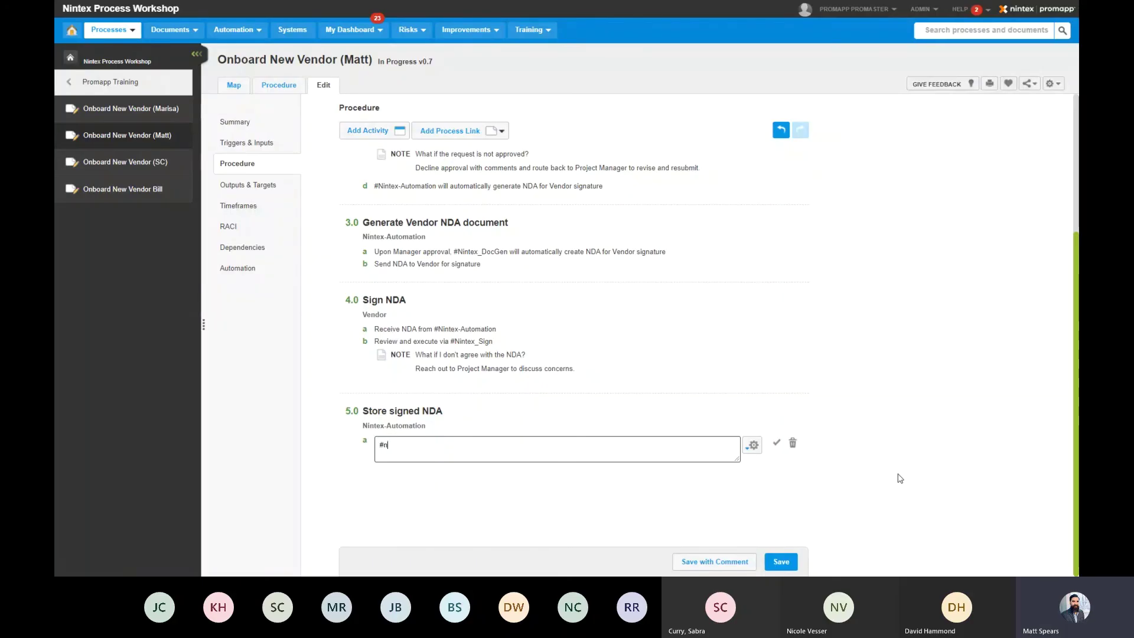
type("intex")
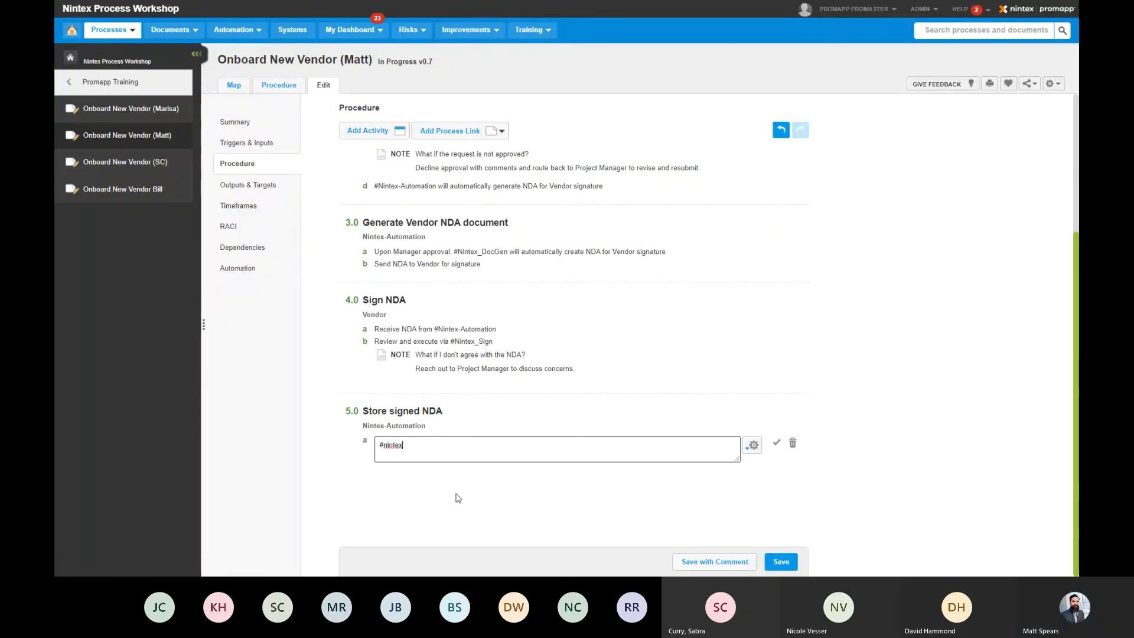
left_click(434, 490)
type("to ")
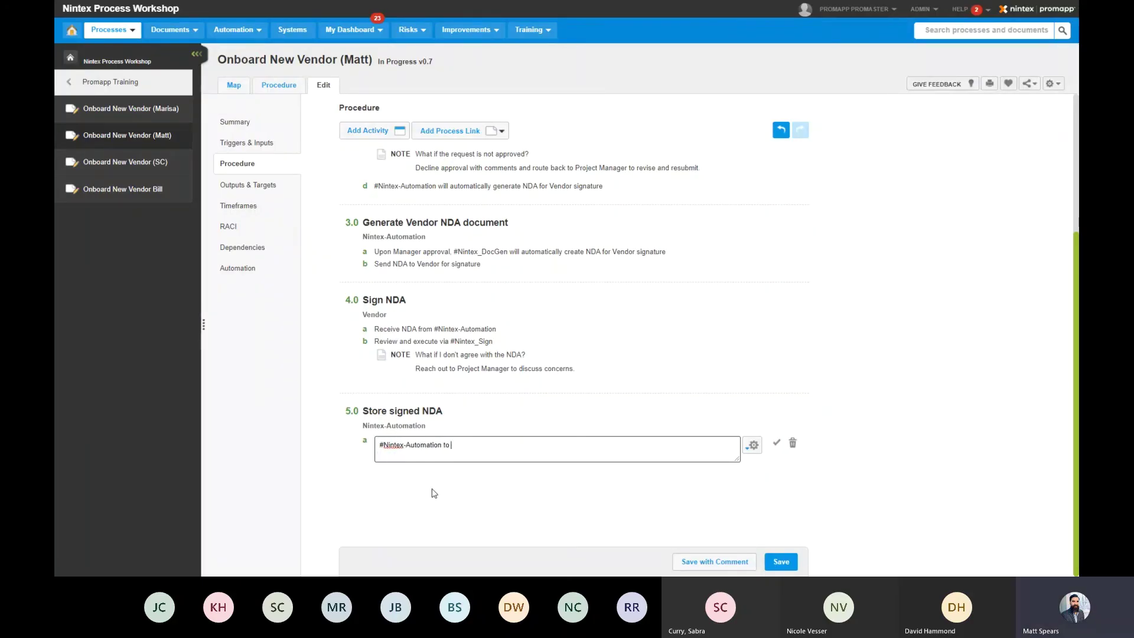
type("store signed V")
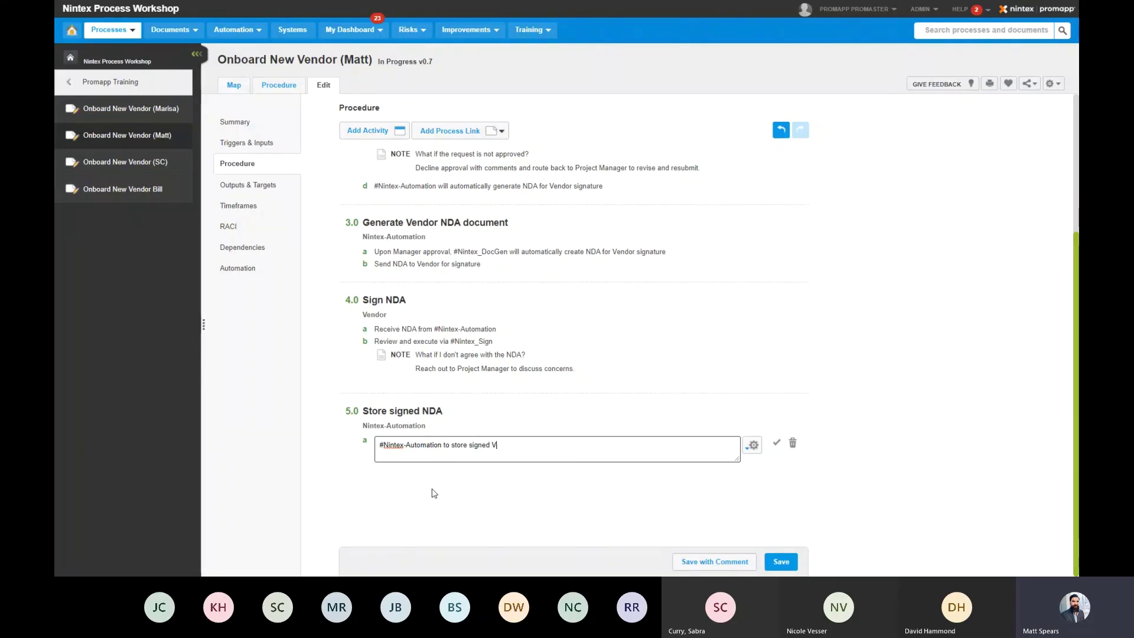
type("endor NDA ")
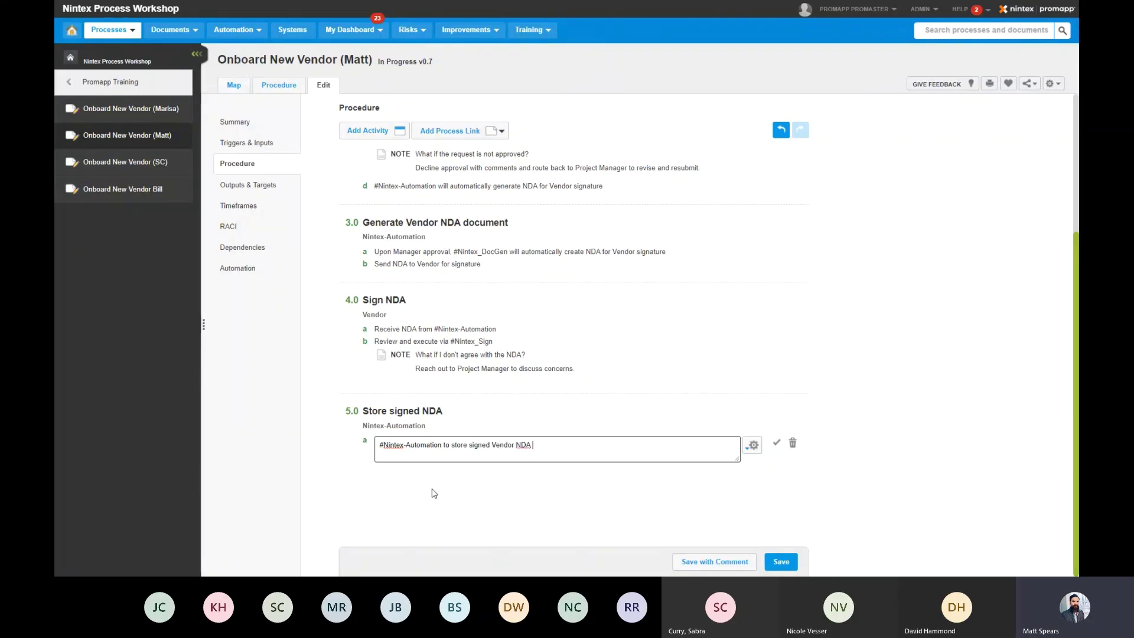
type("to SharePoint document libra")
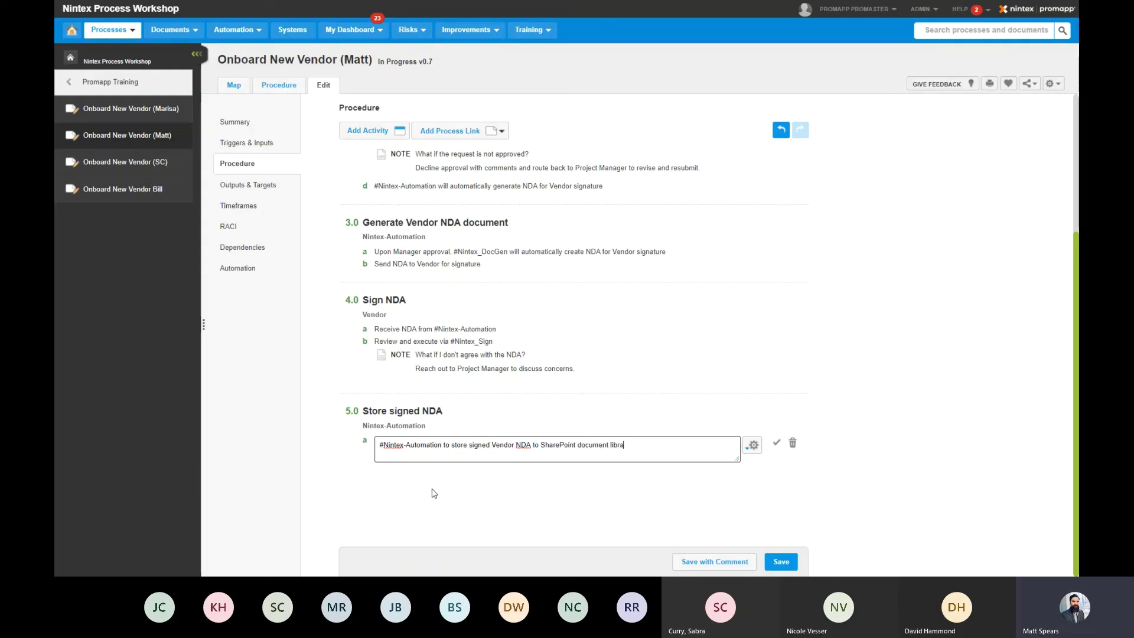
type("ry")
key("Return")
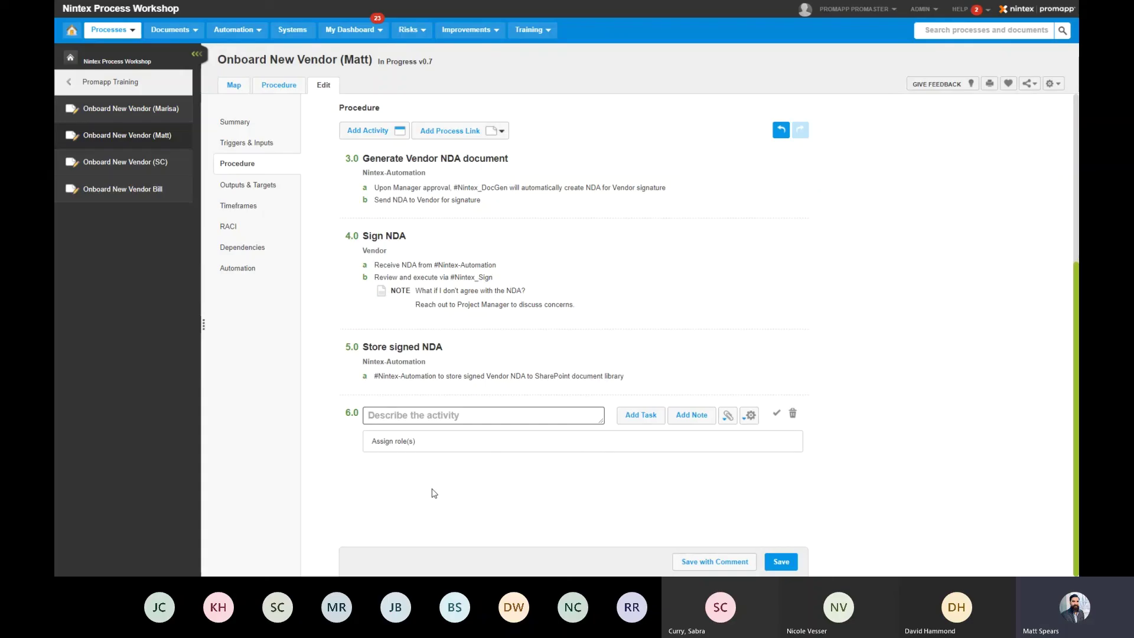
- Name the sixth activity "Add Vendor to Dynamics" and assign it the Nintex-Automation role
type("Add Vendor to Dynamni")
key("BackSpace")
key("BackSpace")
key("BackSpace")
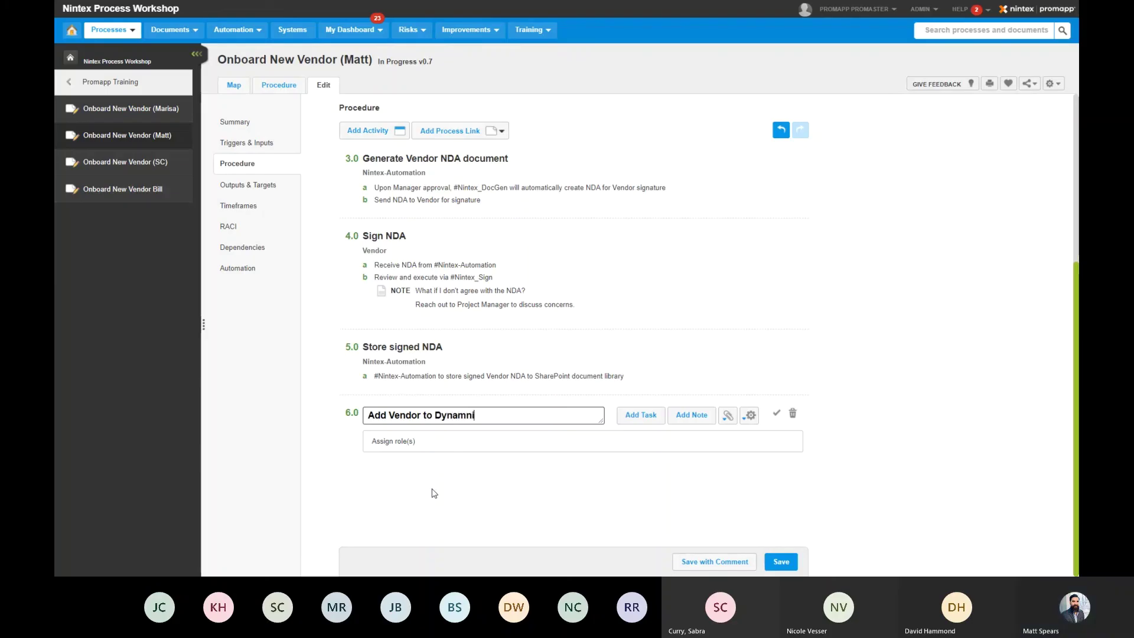
type("mics")
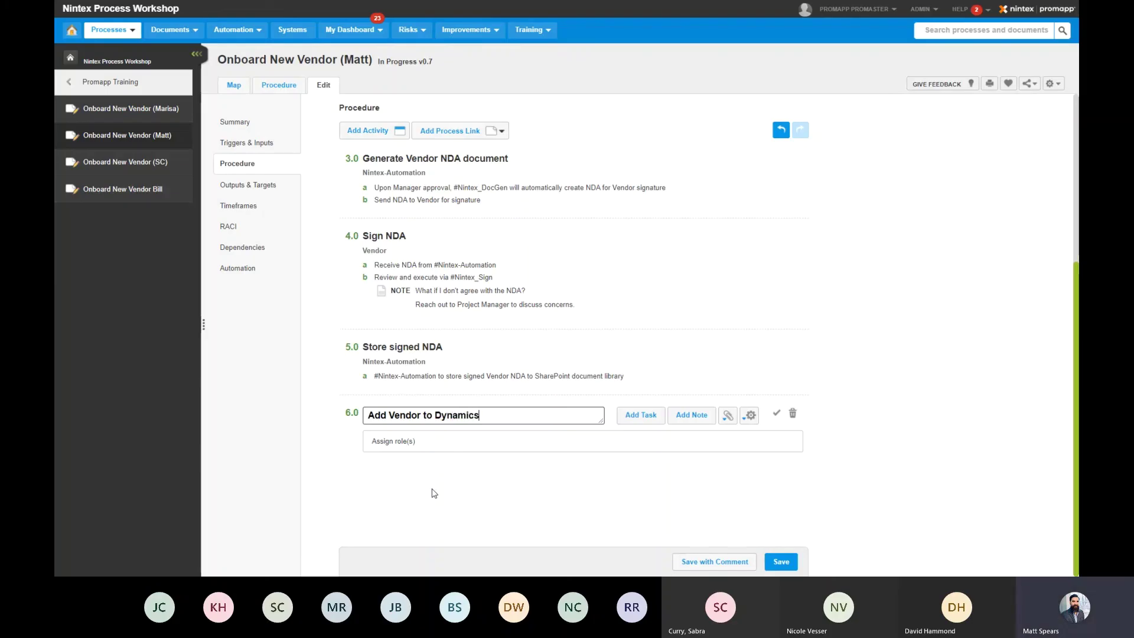
key("Tab")
key("Tab")
key("Tab")
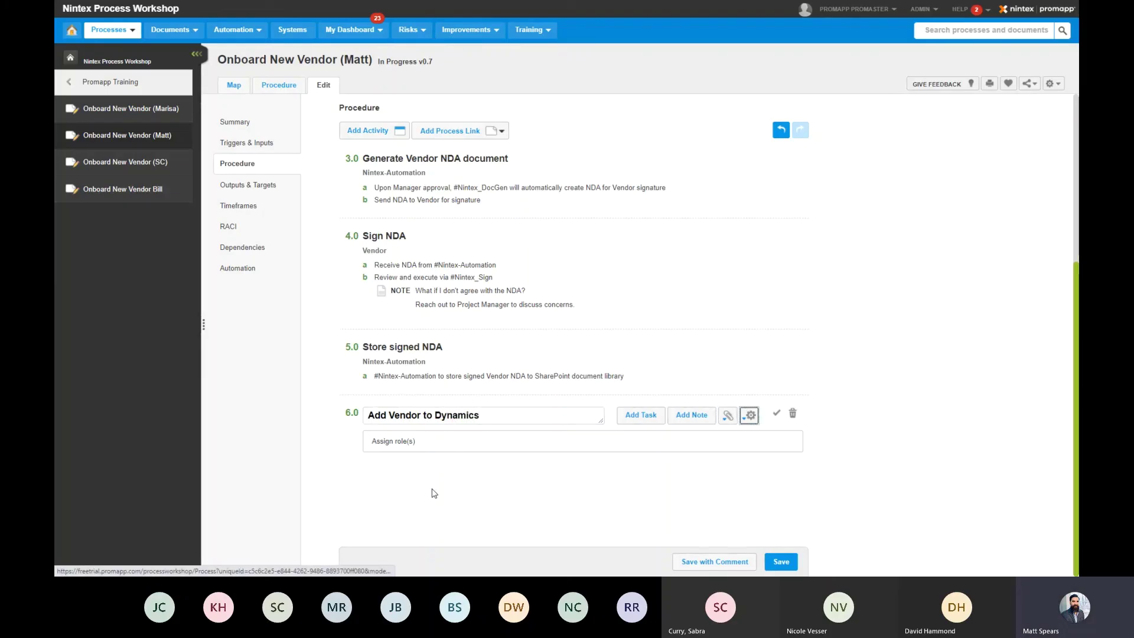
key("Tab")
type("ninte")
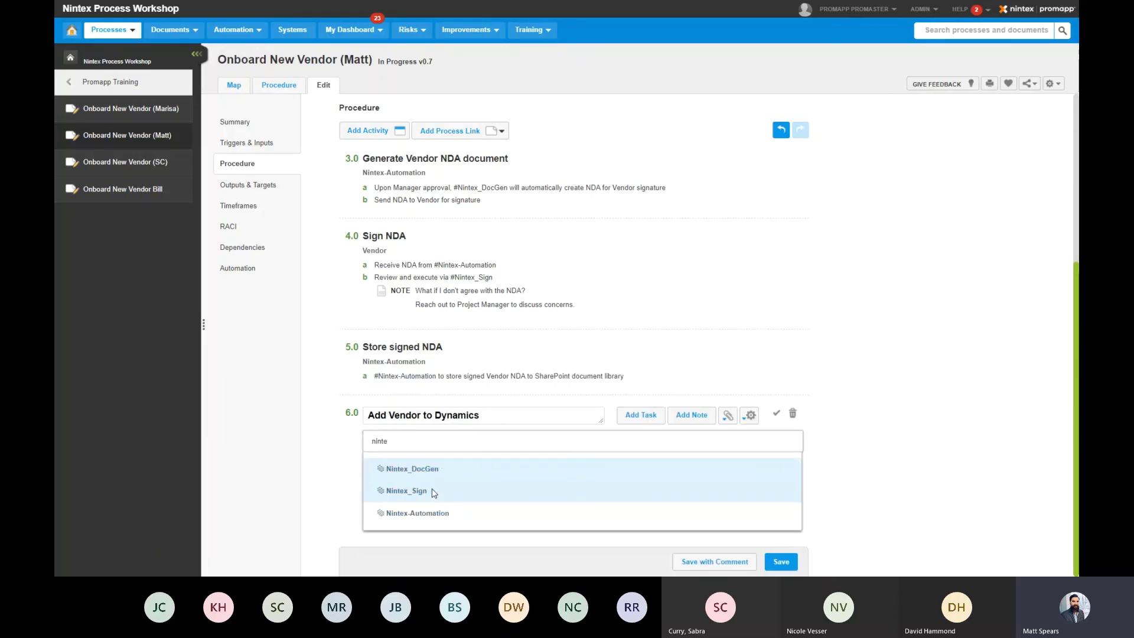
key("Down")
key("Down")
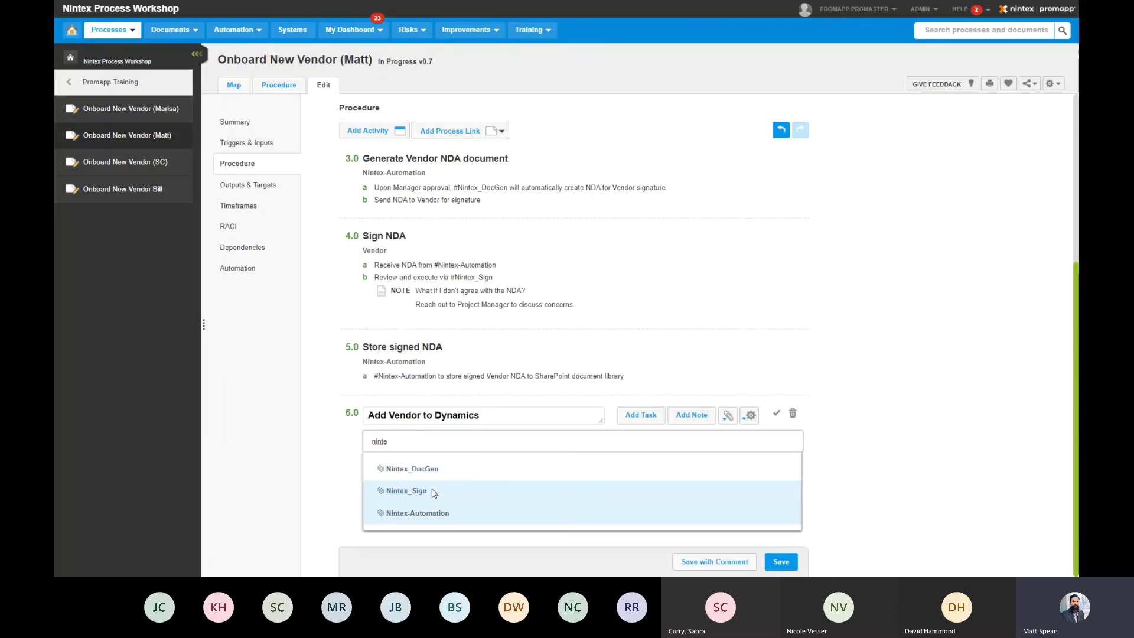
key("Return")
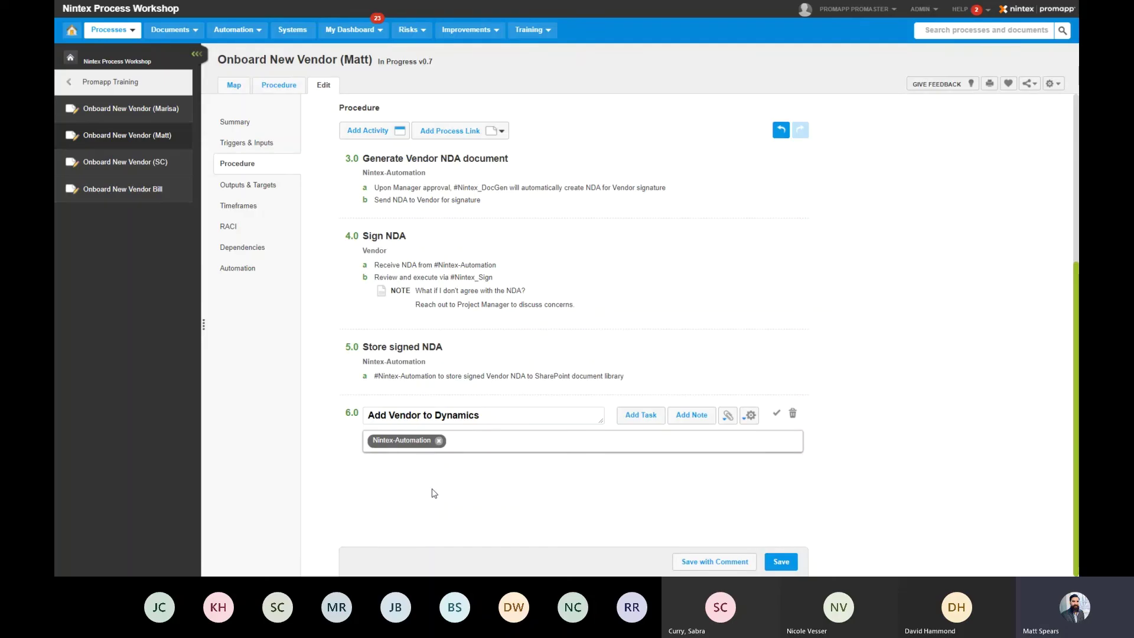
- Add the task "#Nintex-Automation to create new Vendor ID in #Microsoft_Dynamics" to the "Add Vendor to Dynamics" activity
key("Return")
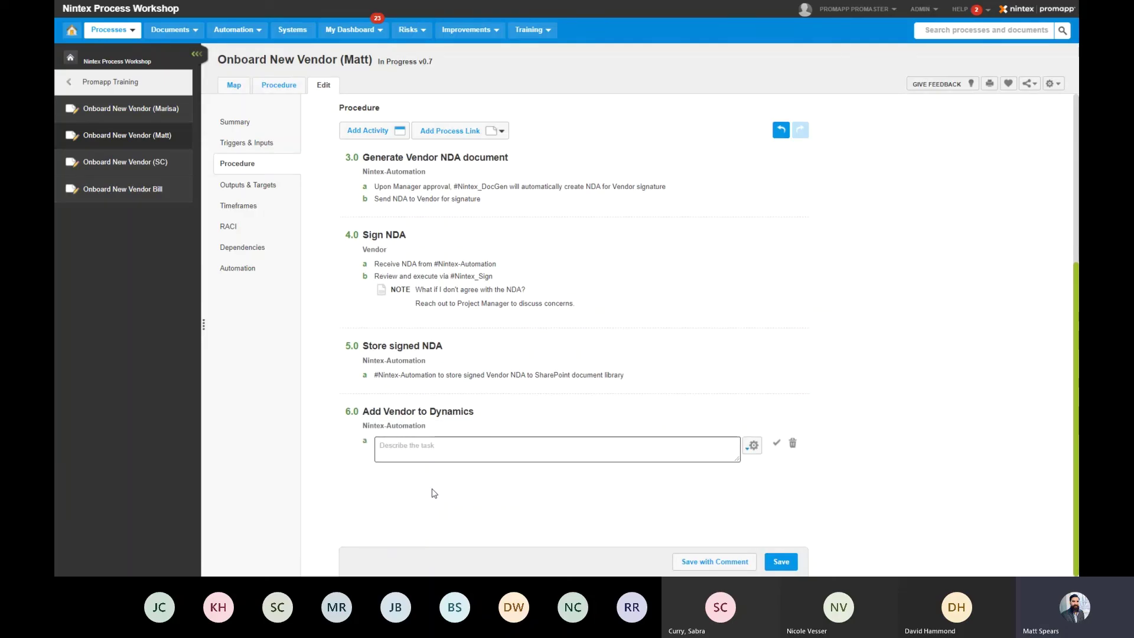
type("#nintex")
left_click(434, 493)
type("tomation to create new V")
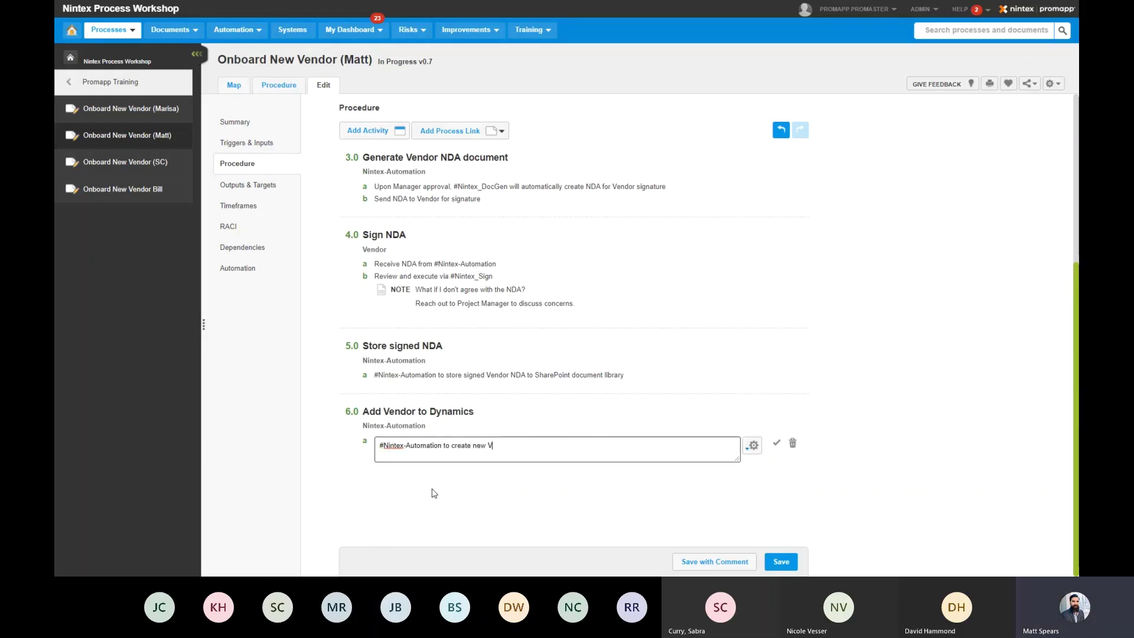
type("endor ID in #dynam")
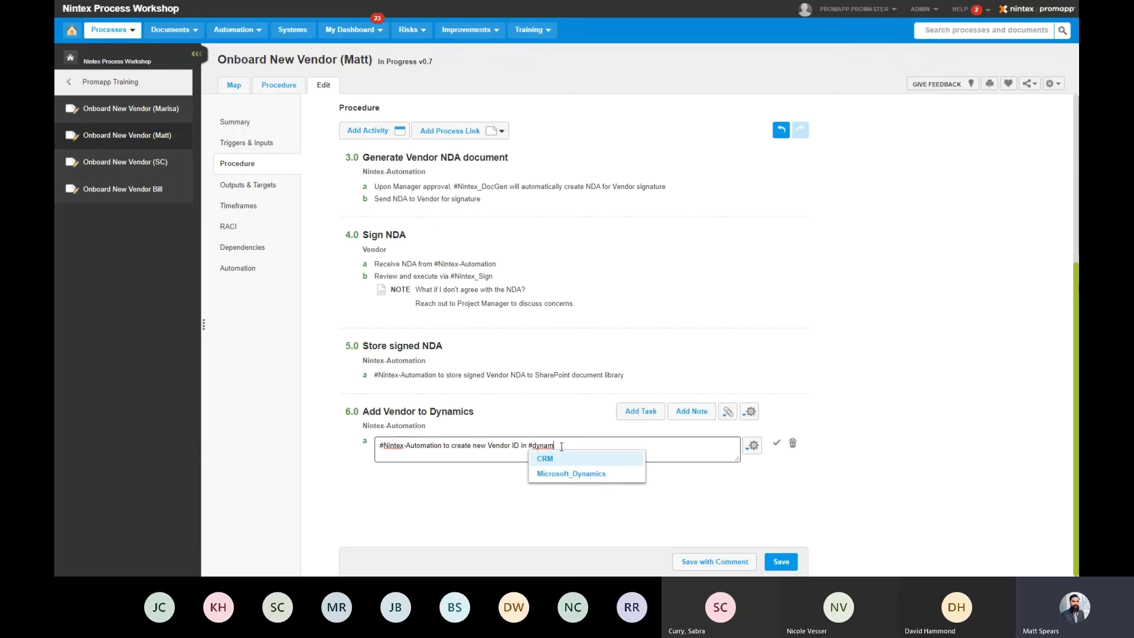
left_click(586, 477)
left_click(589, 476)
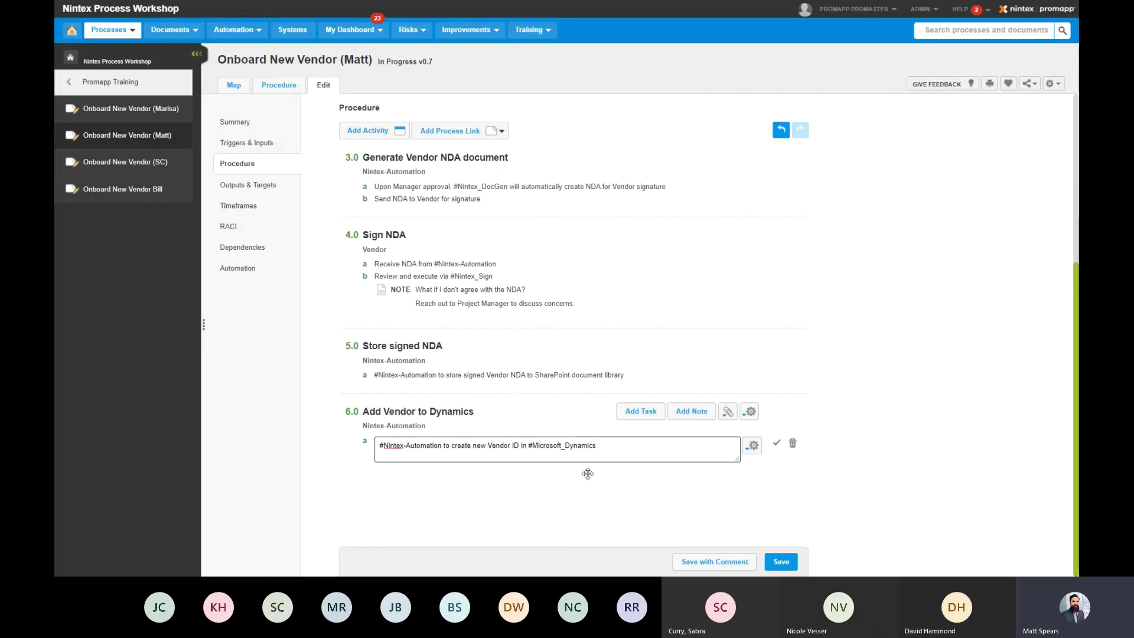
key("Return")
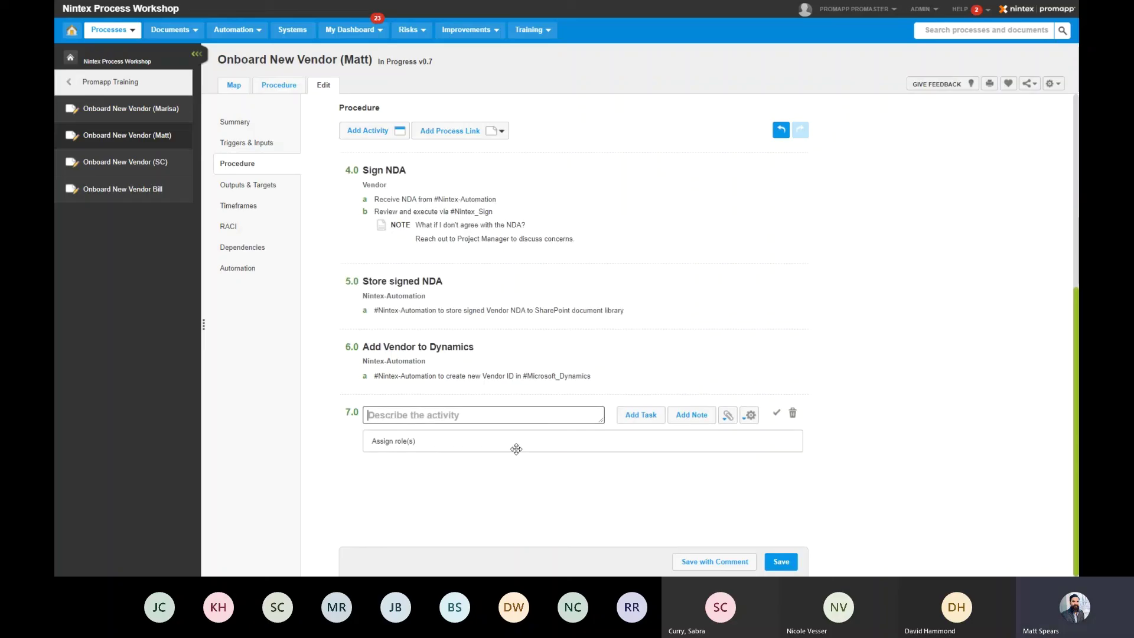
- Name the seventh activity "Post approved Vendor notification" and assign it the Nintex-Automation role
type("Post approved Vendor notification")
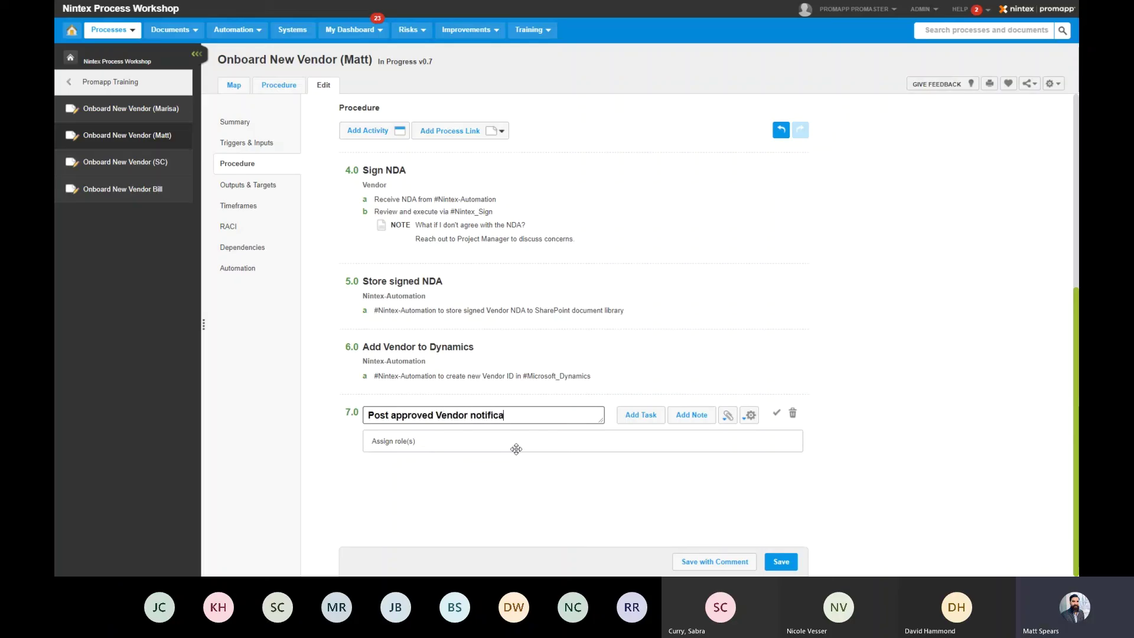
key("BackSpace")
key("BackSpace")
type("on")
key("Tab")
key("Tab")
key("Tab")
key("Tab")
key("Tab")
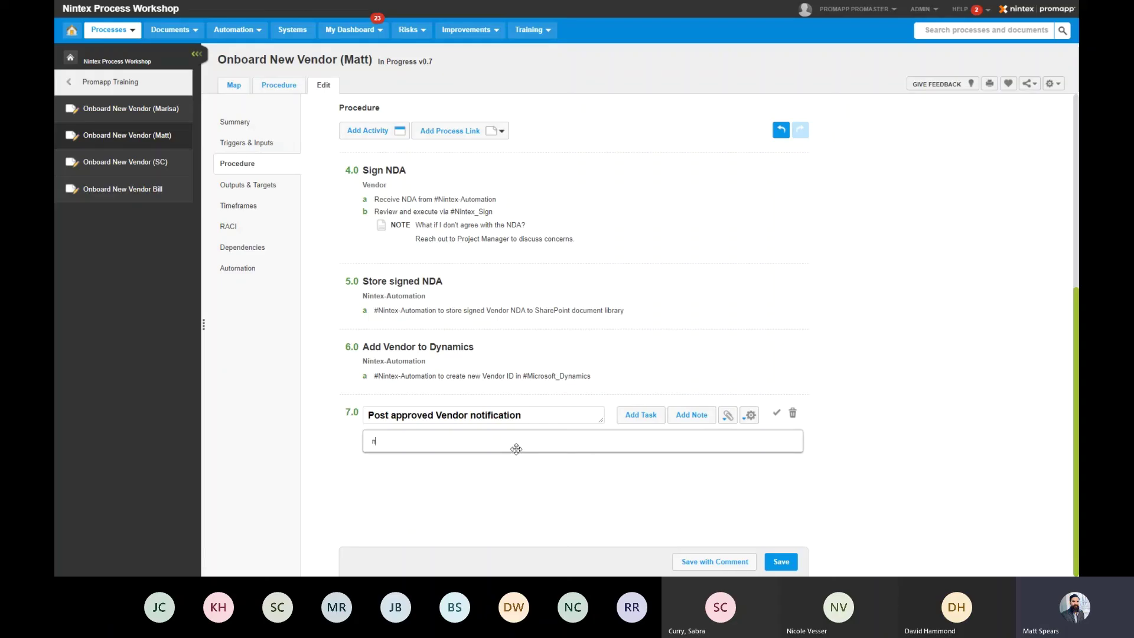
type("ninte")
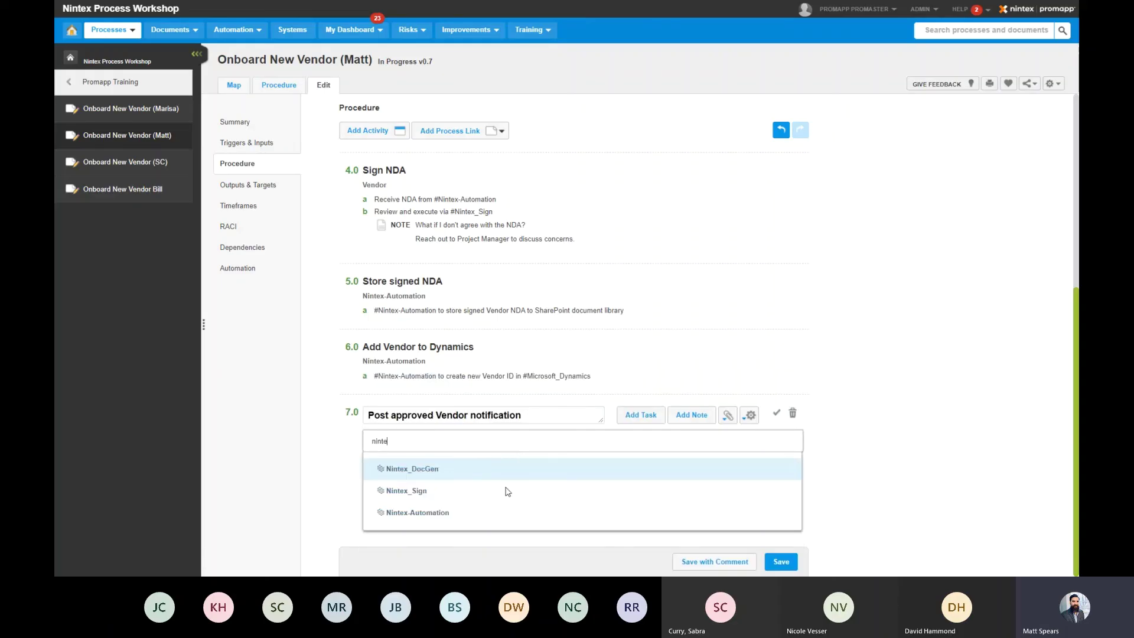
left_click(487, 513)
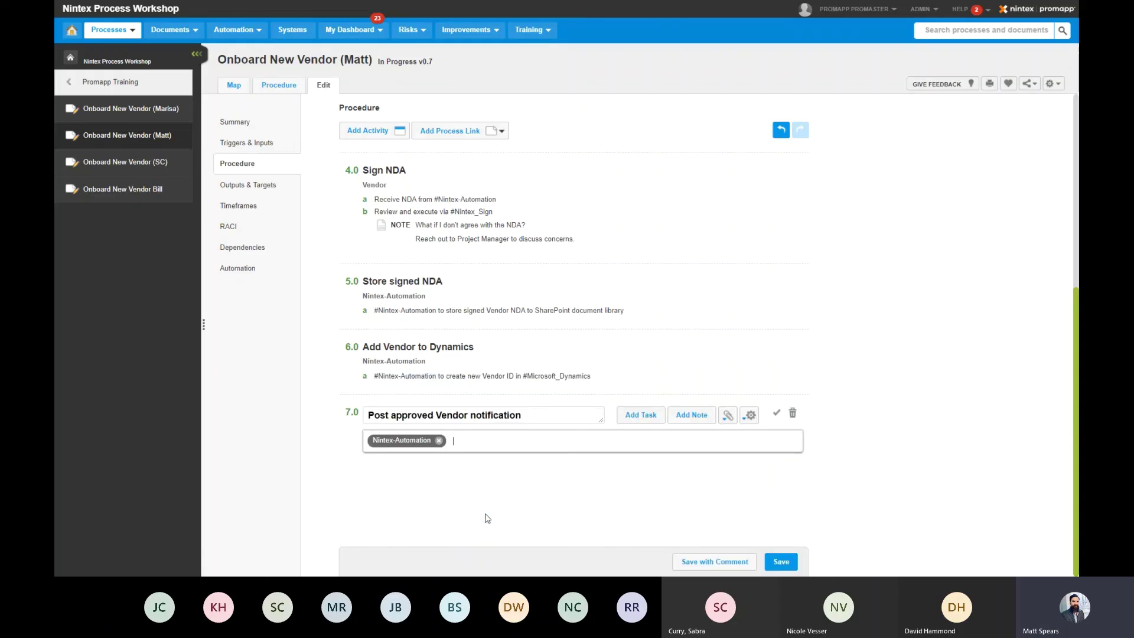
- Add the task "#Nintex-Automation will post new Vendor in the "Approved Vendors" channel of #Microsoft_Teams" to the "Post approved Vendor notification" activity
left_click(640, 415)
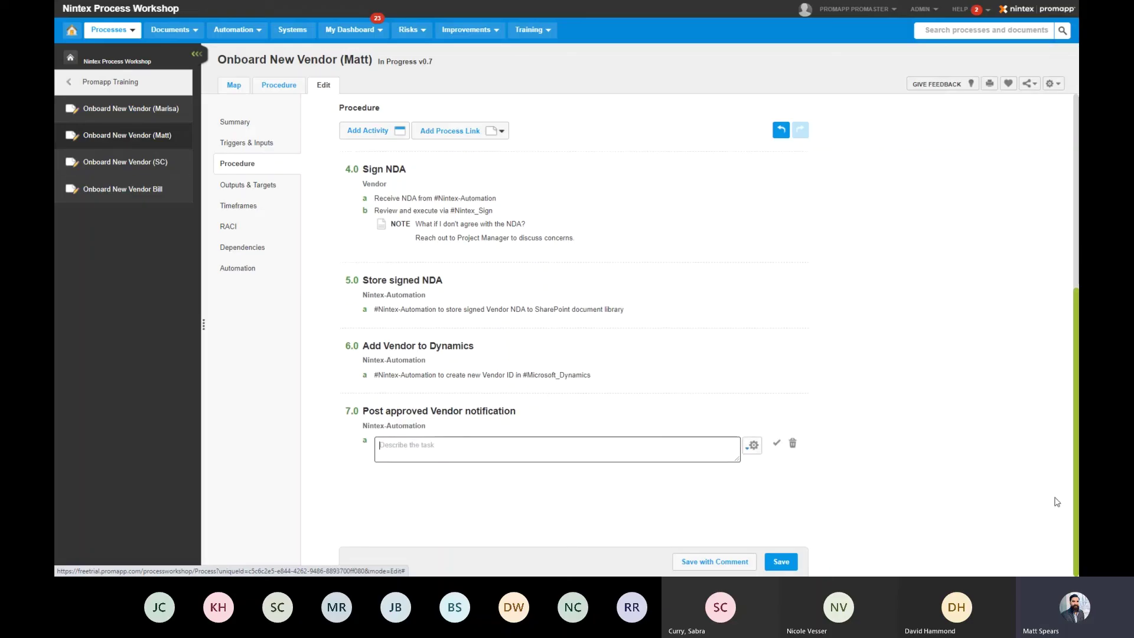
type("#nintex")
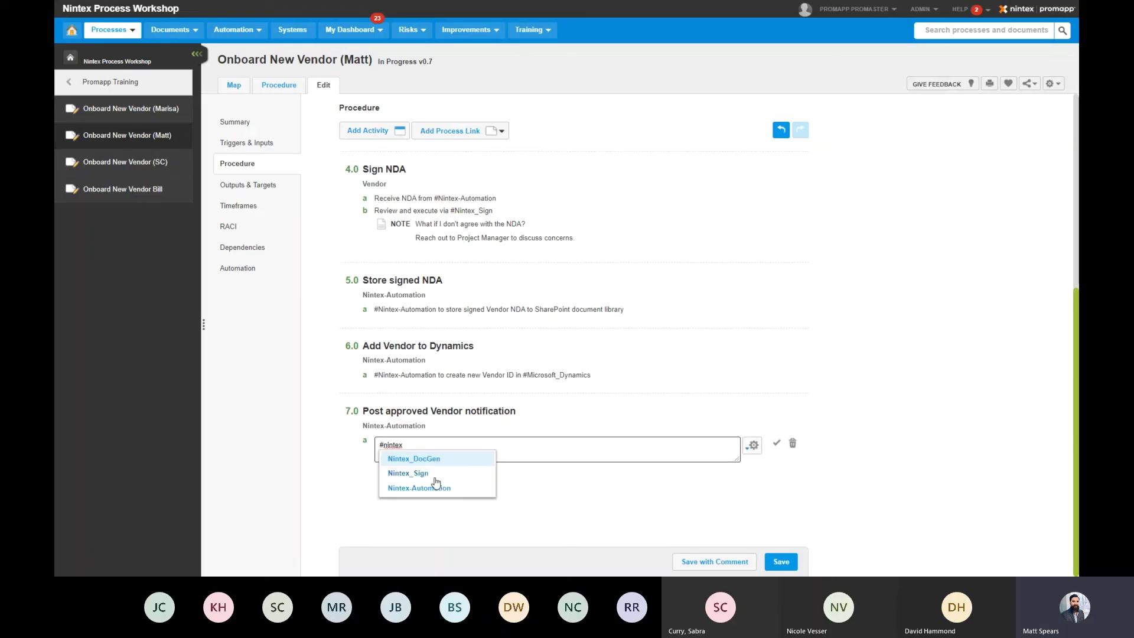
left_click(431, 487)
type("will post new")
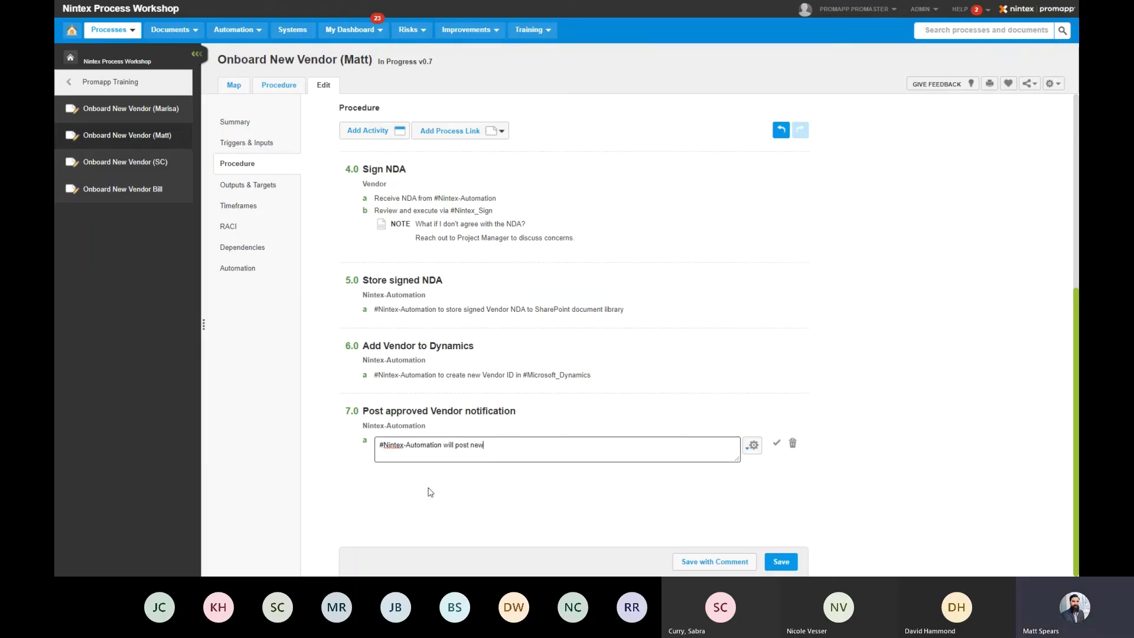
type(" Vendor in the \"Approved Vendors\" ch")
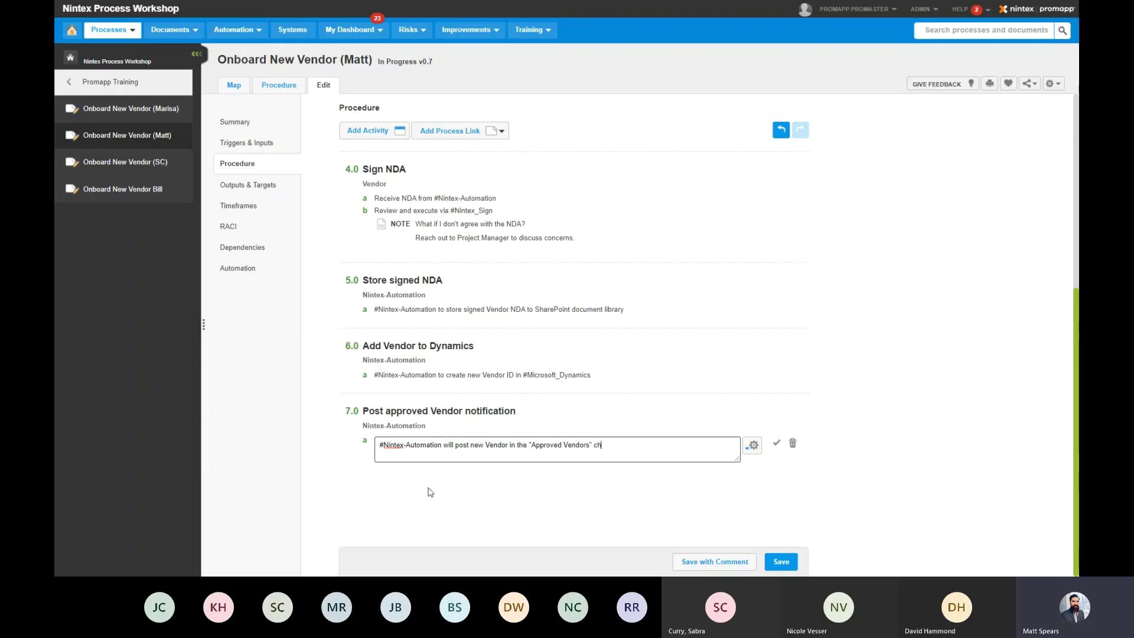
type("annel of #")
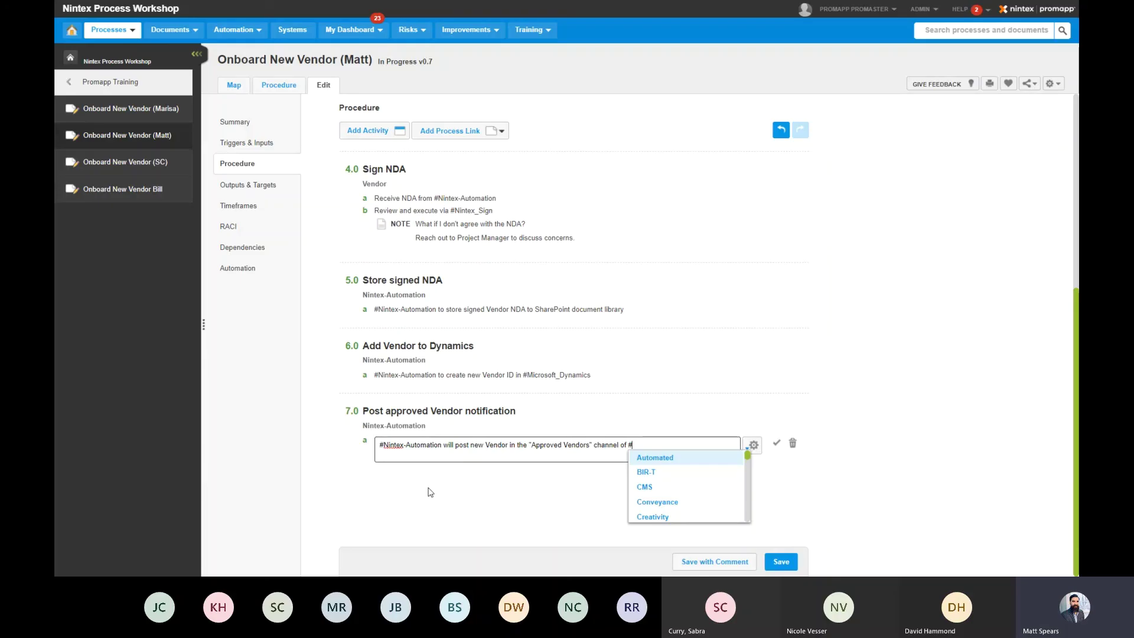
type("eam")
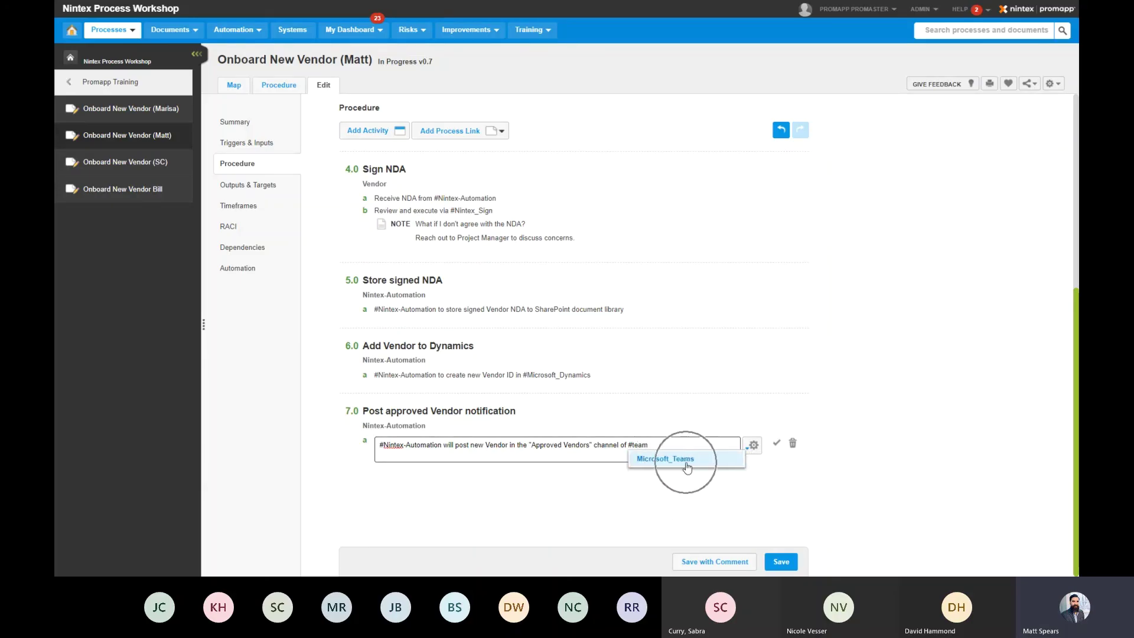
left_click(687, 466)
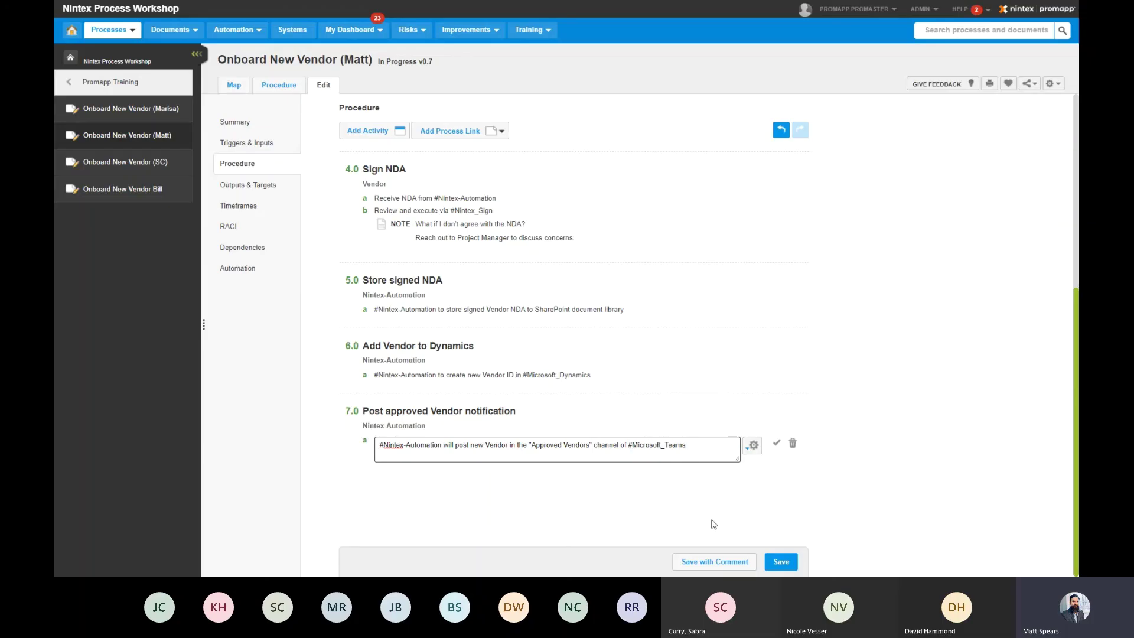
key("Return")
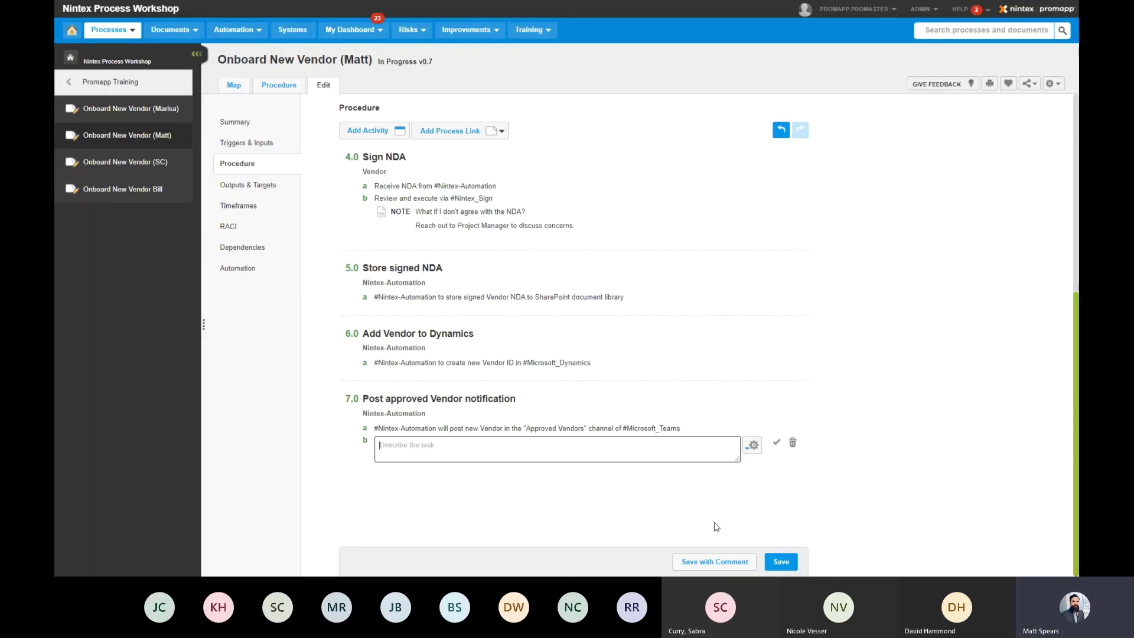
- Enter "#Nintex-Automation will notify Project Manager that Vendor NDA is signed" as the second task of the "Post approved Vendor notification" activity
type("#nintex")
left_click(453, 488)
type("will notif")
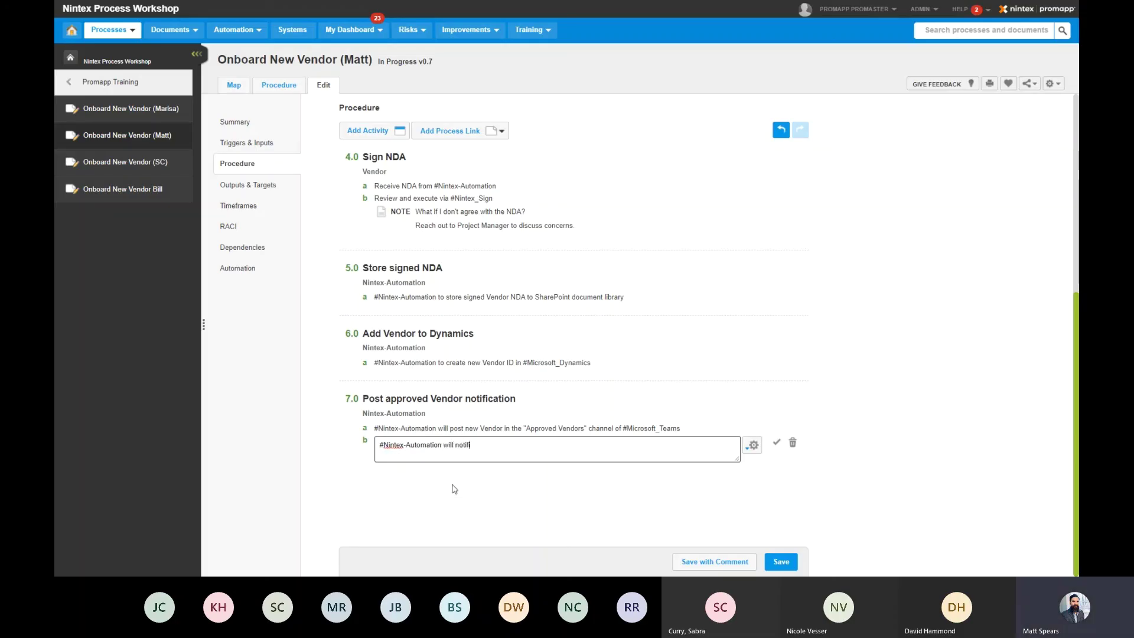
type("y Project Manager that Vendor NDA is si")
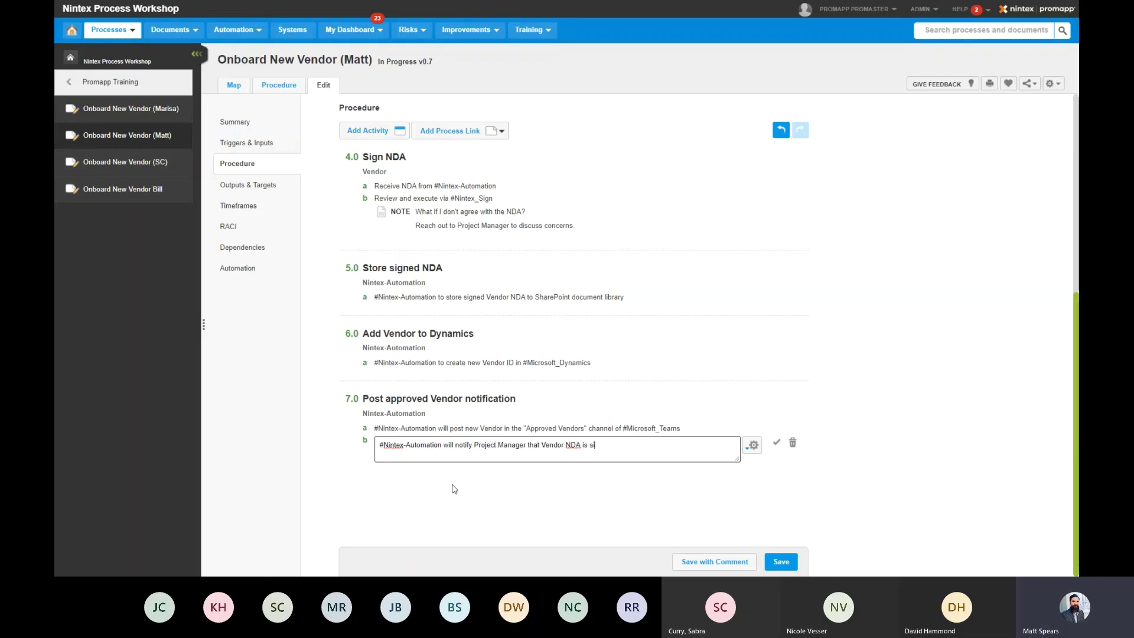
type("gned")
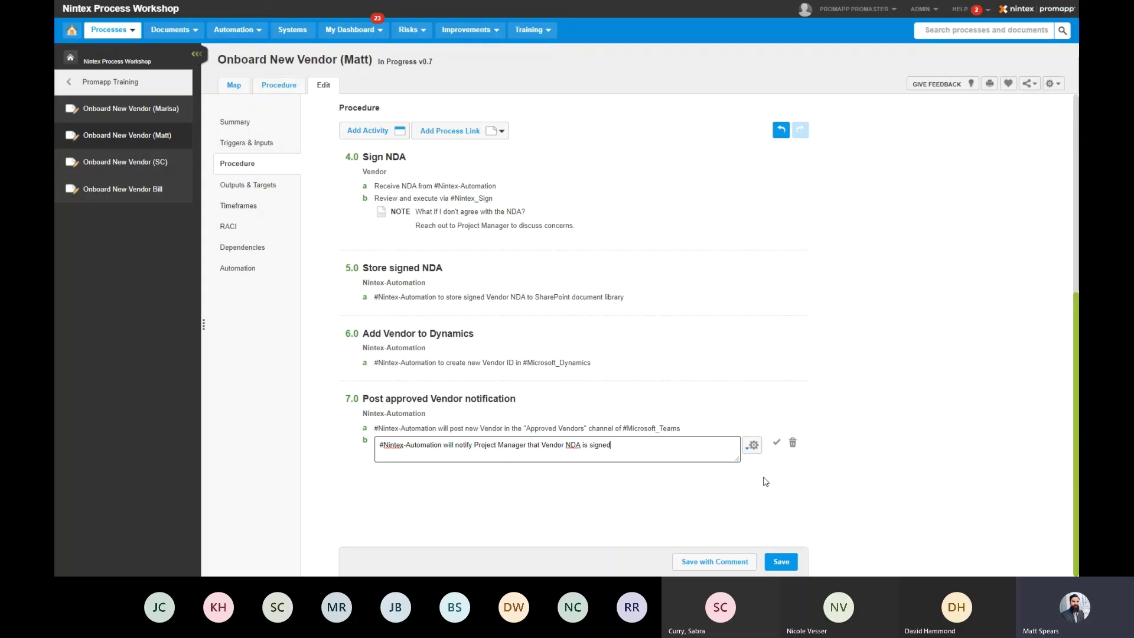
mouse_move(710, 441)
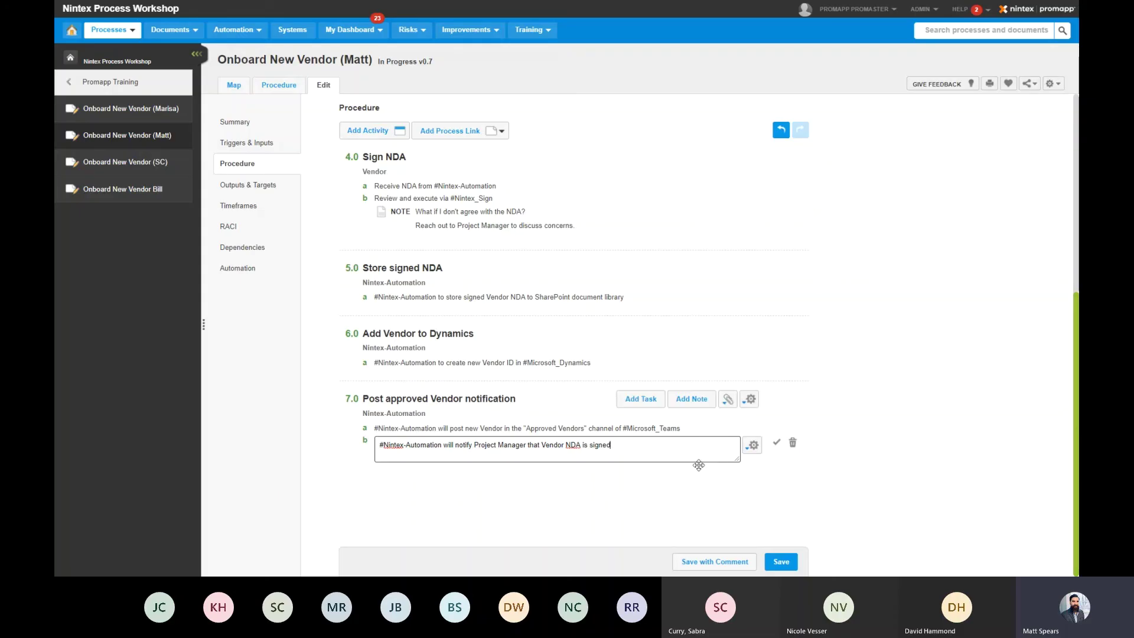
- Save the procedure and add an eighth activity named "Add approved Vendor to Teams"
left_click(787, 562)
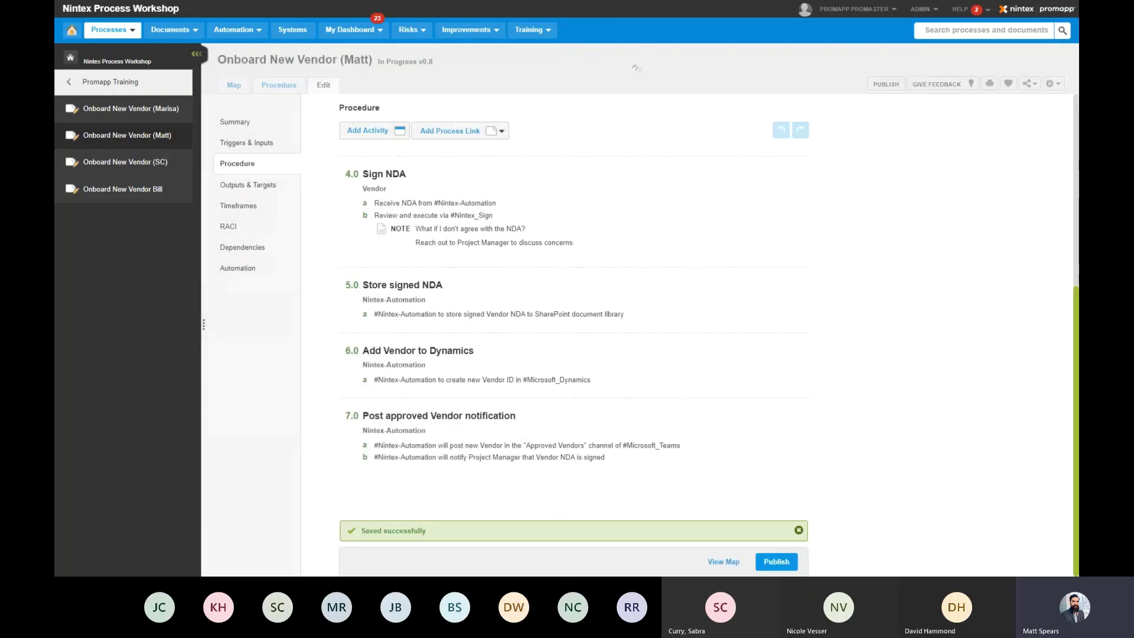
left_click(367, 131)
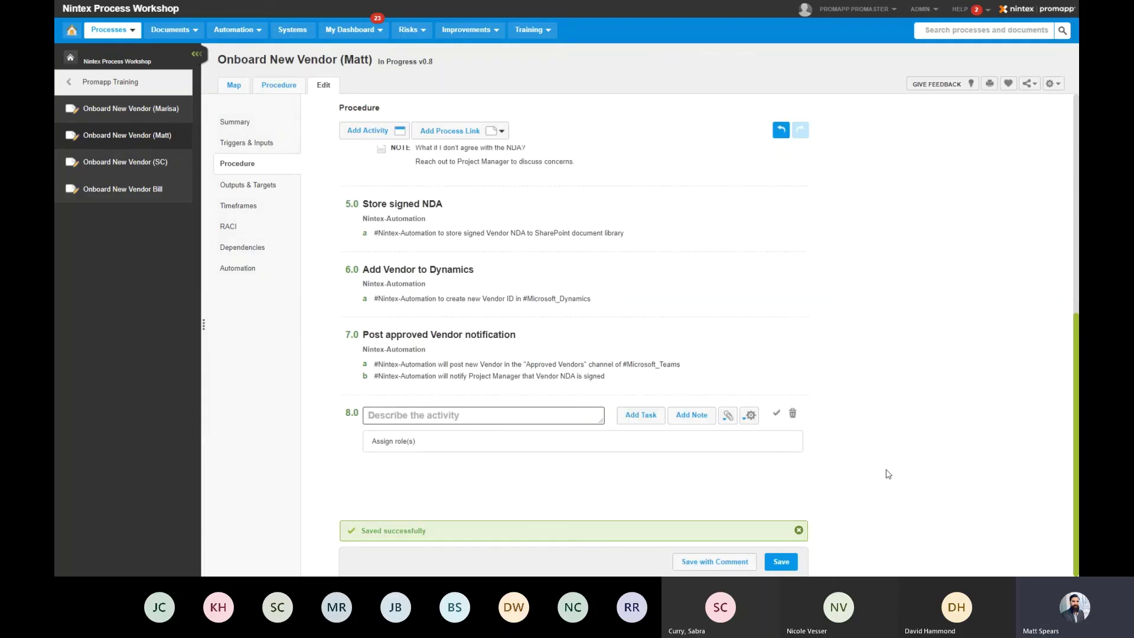
type("Add approved")
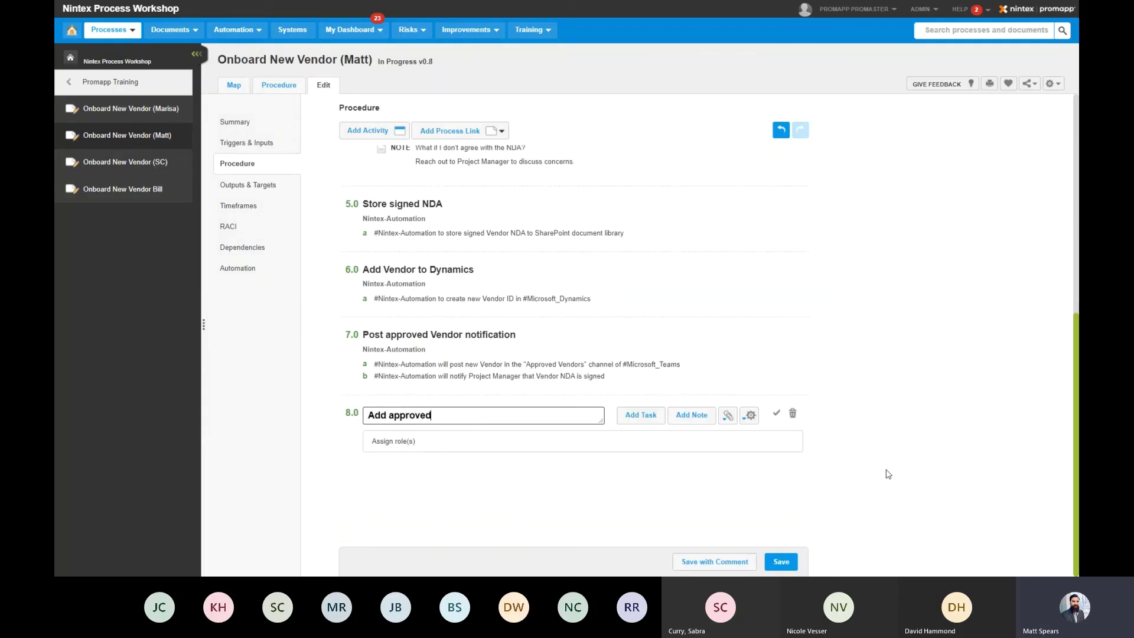
type(" Vendor to Team")
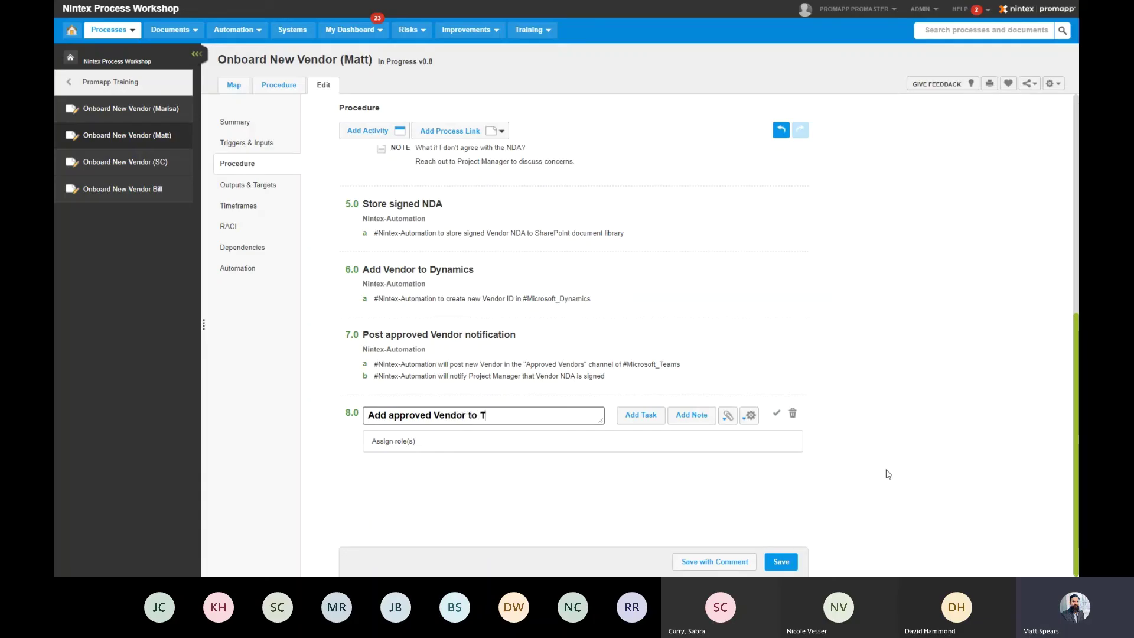
key("Tab")
key("Tab")
key("Tab")
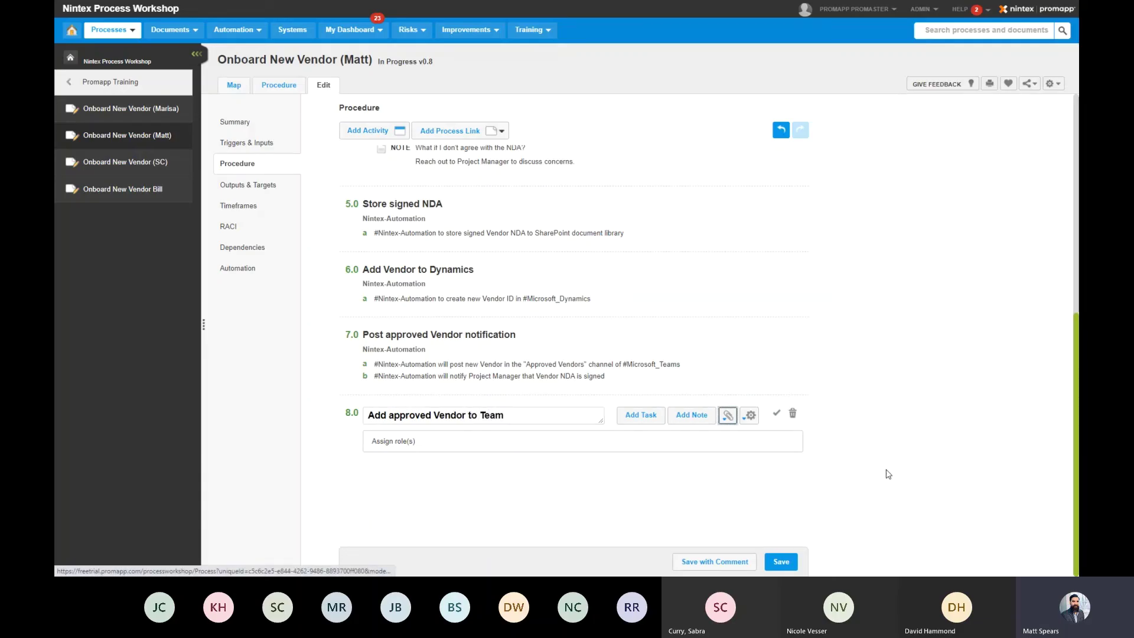
type("s")
- Assign the Project Manager role to the "Add approved Vendor to Teams" activity
key("Tab")
type("proejct")
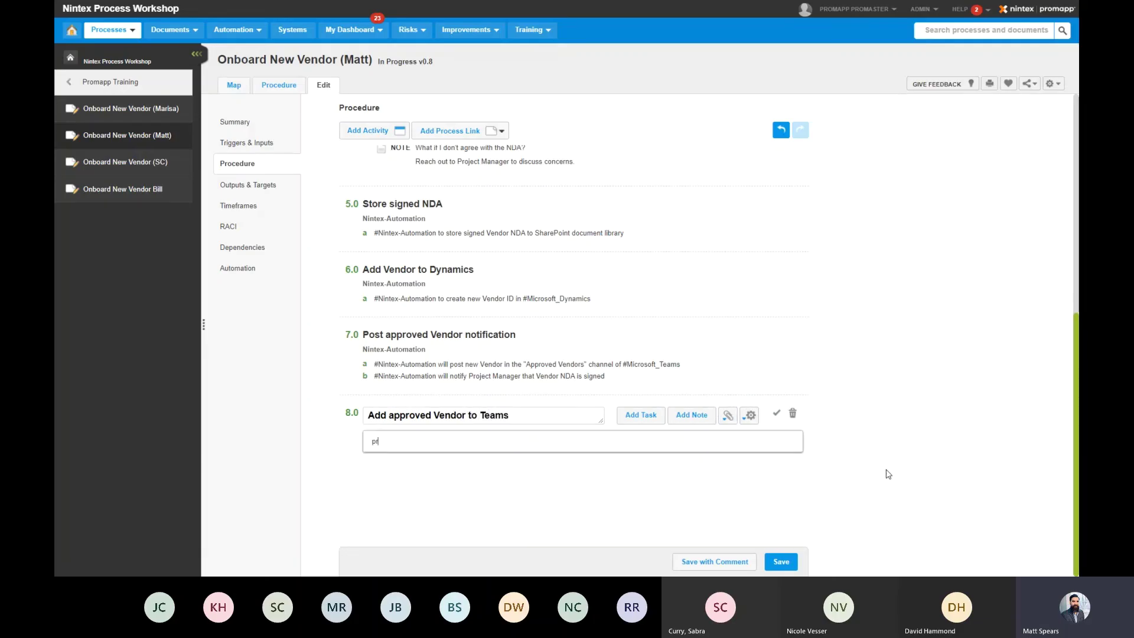
key("BackSpace")
type("jecv")
key("BackSpace")
type("t")
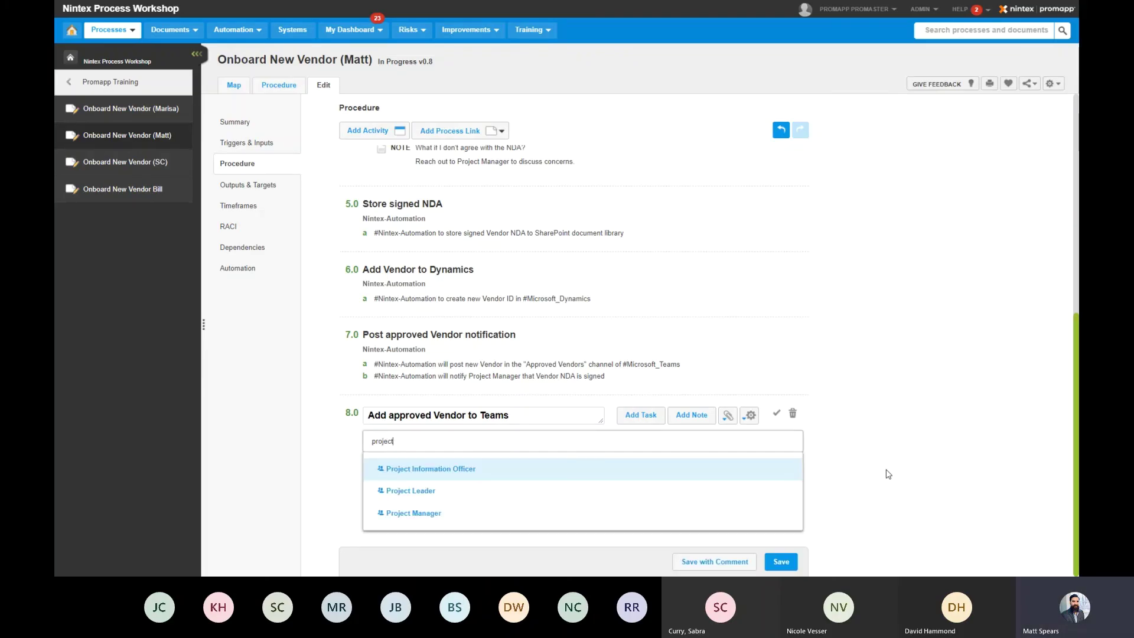
left_click(662, 512)
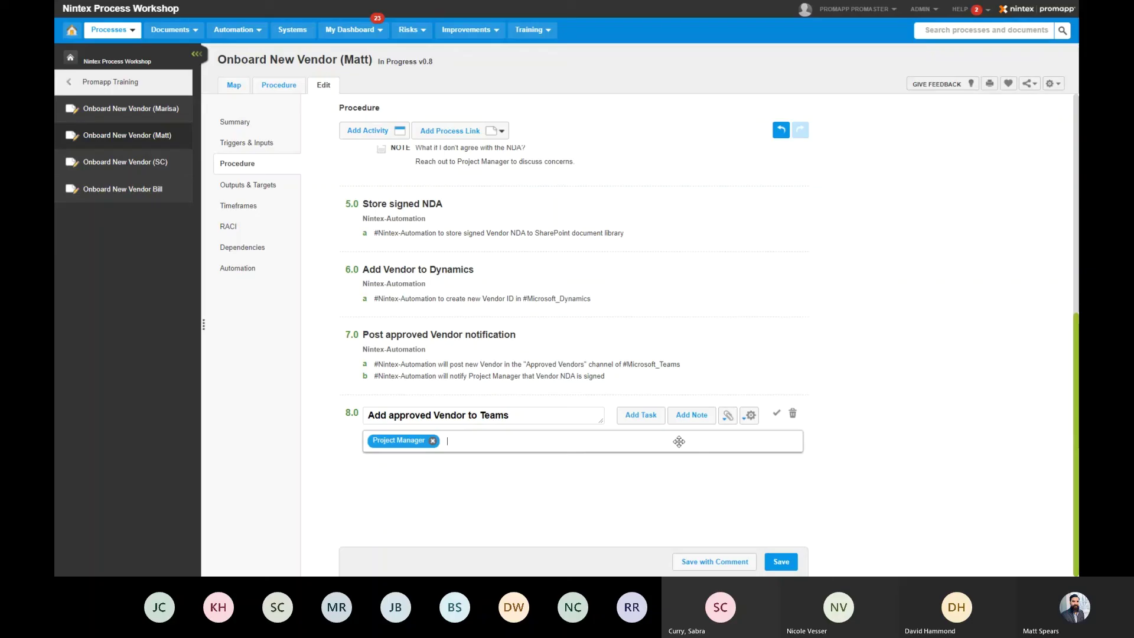
- Add the task "Navigate to "Contoso Collaboration" in #Microsoft_Teams and select the ellipse (...)" to the "Add approved Vendor to Teams" activity
left_click(641, 414)
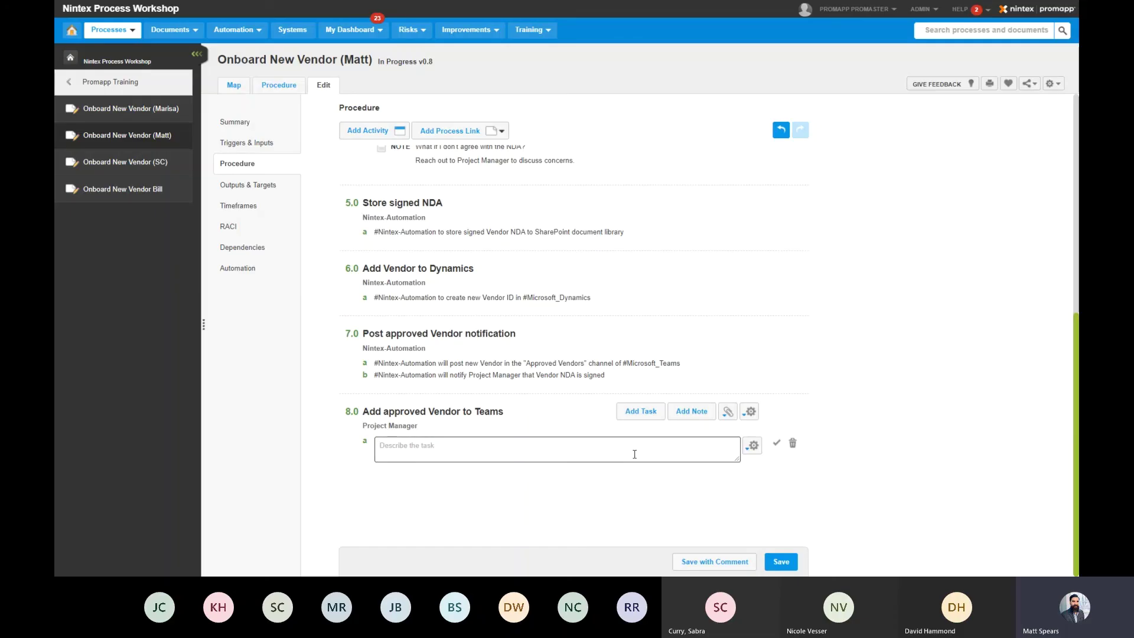
type("Navigate")
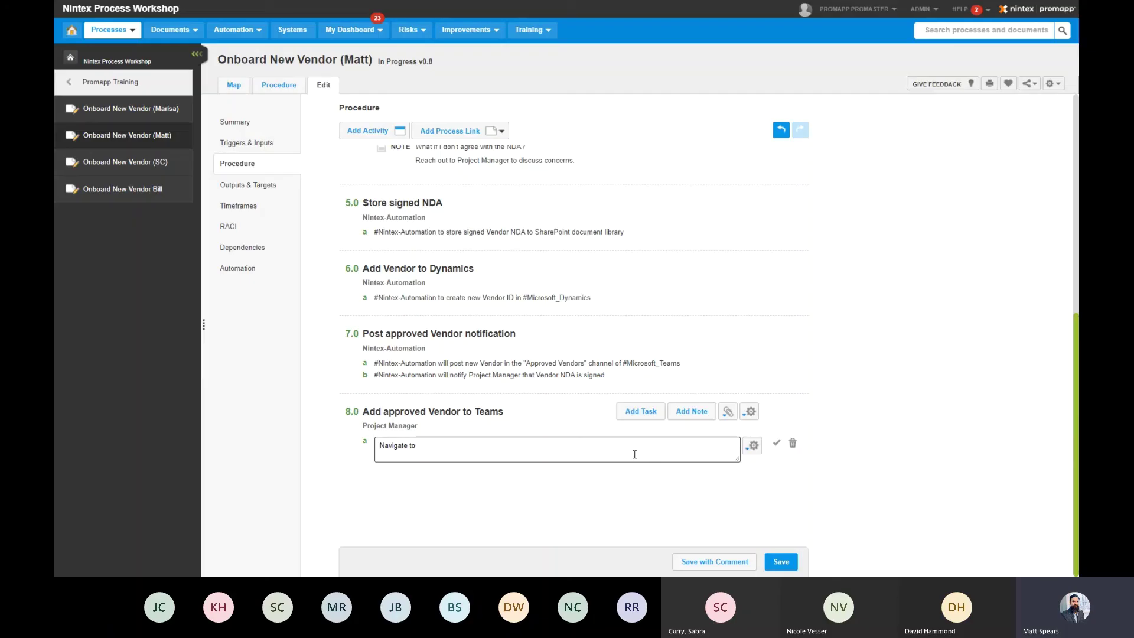
type(" to \"Contoso Col")
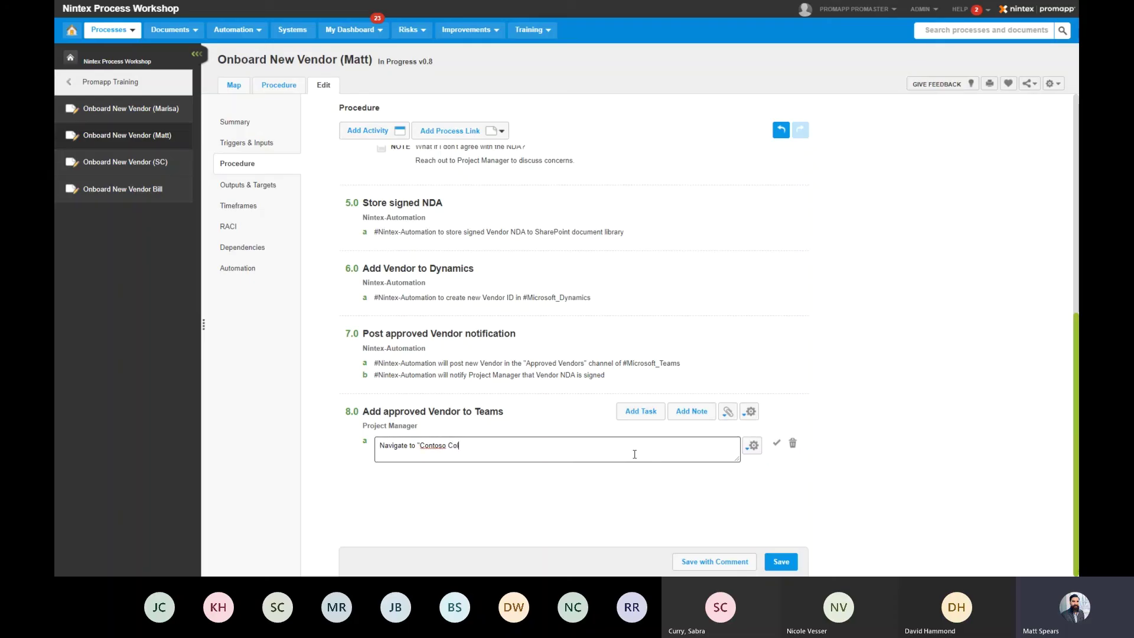
type("labor")
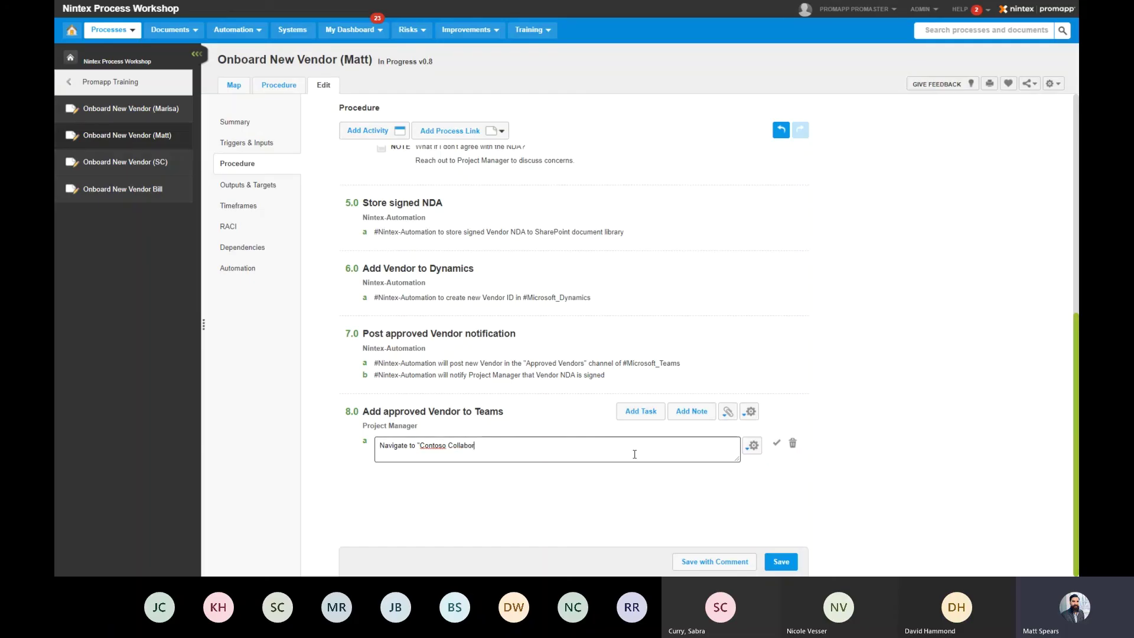
type("ation\"")
type("in #minc")
key("BackSpace")
key("BackSpace")
key("BackSpace")
key("BackSpace")
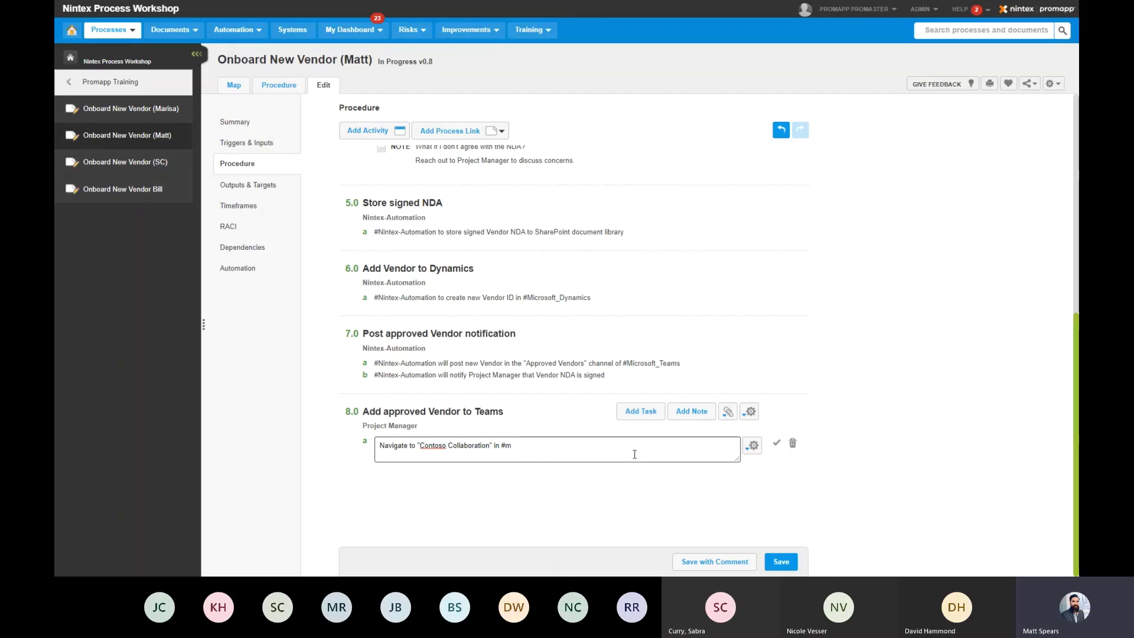
type("team")
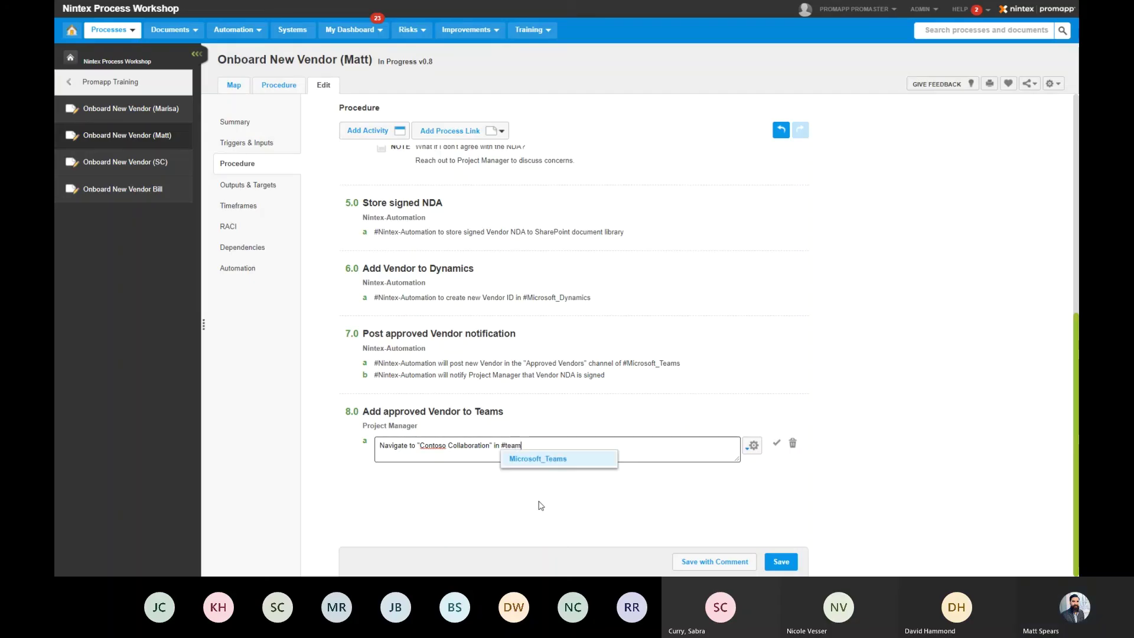
left_click(539, 459)
type("a")
type("nd se")
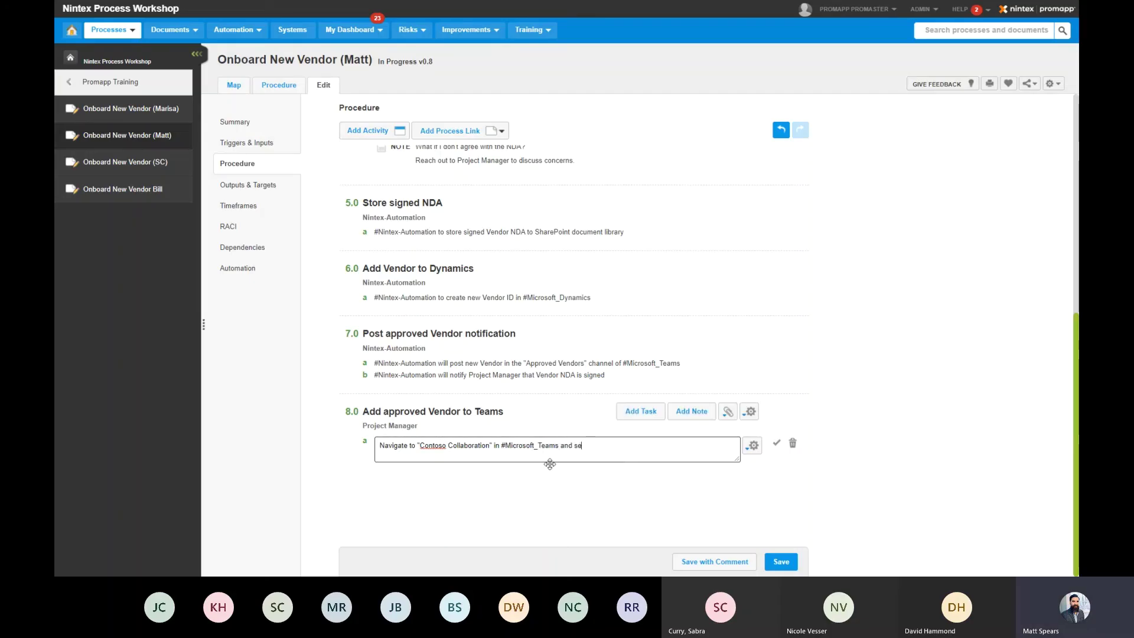
type("lect the ellip")
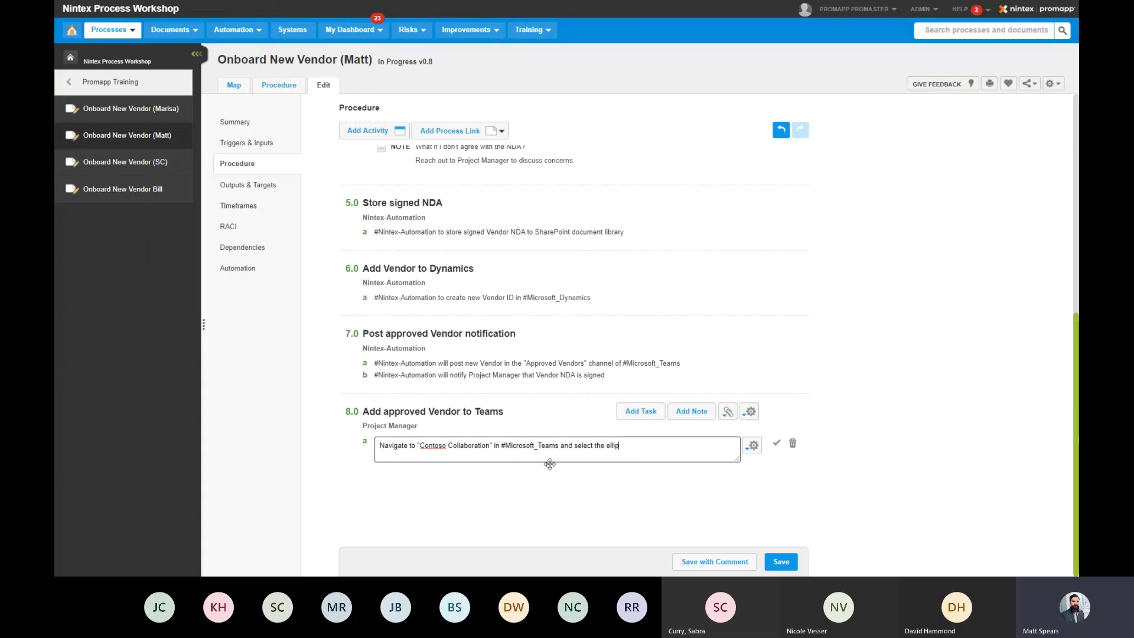
type("se (.")
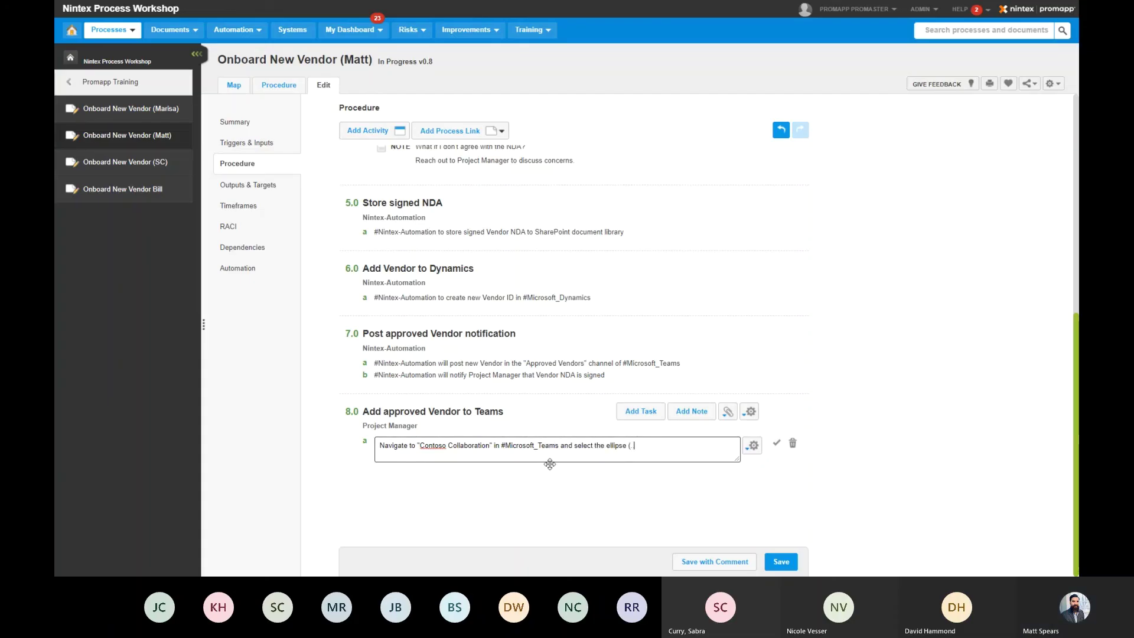
type("..)")
key("Return")
- Add the tasks "Select "Add Member"" and "Enter new Vendor email" to the "Add approved Vendor to Teams" activity
type("S")
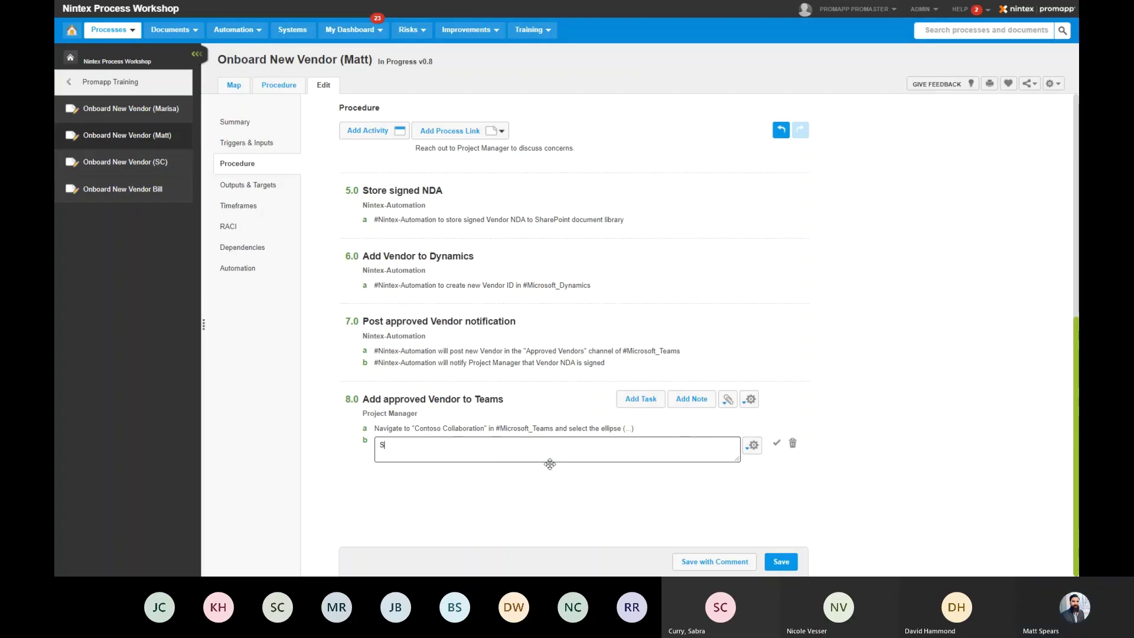
type("elect \"A")
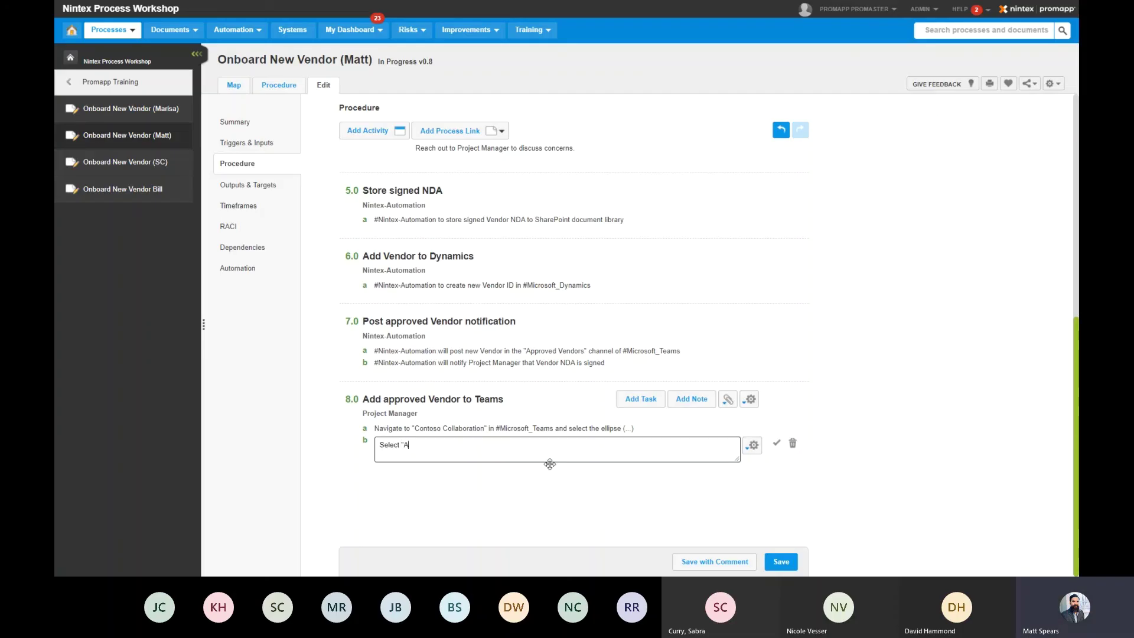
type("dd Member")
type("\"")
key("Return")
type("Enter ")
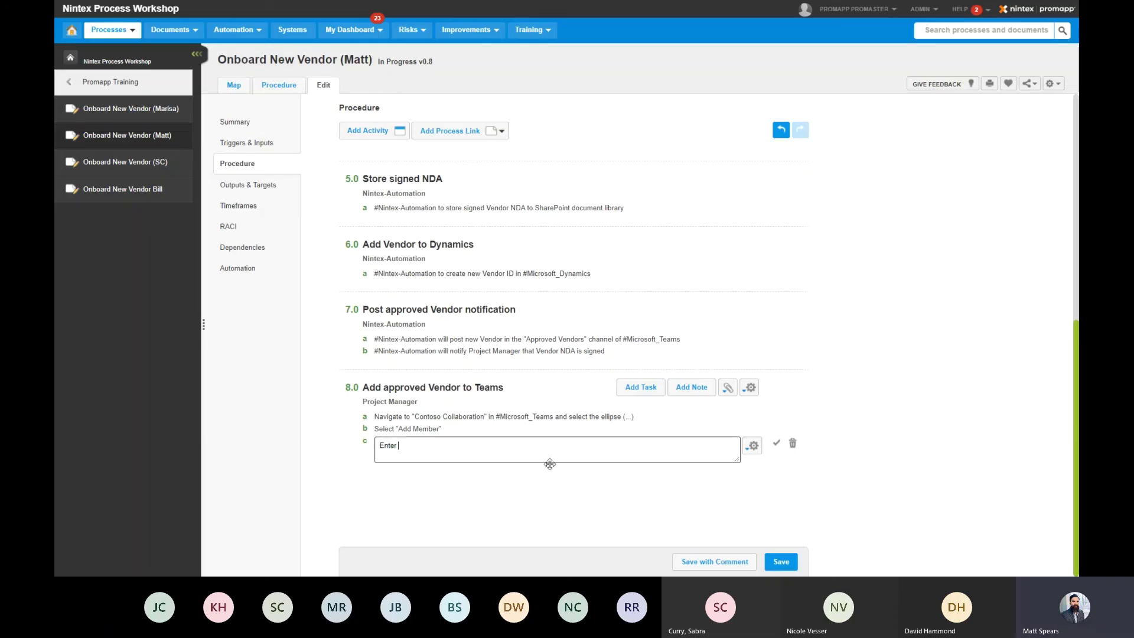
type("new Vendor email")
key("Return")
- Add the final tasks "Select "Add"" and "Select "Close"" to the eighth activity and save the procedure
type("Se")
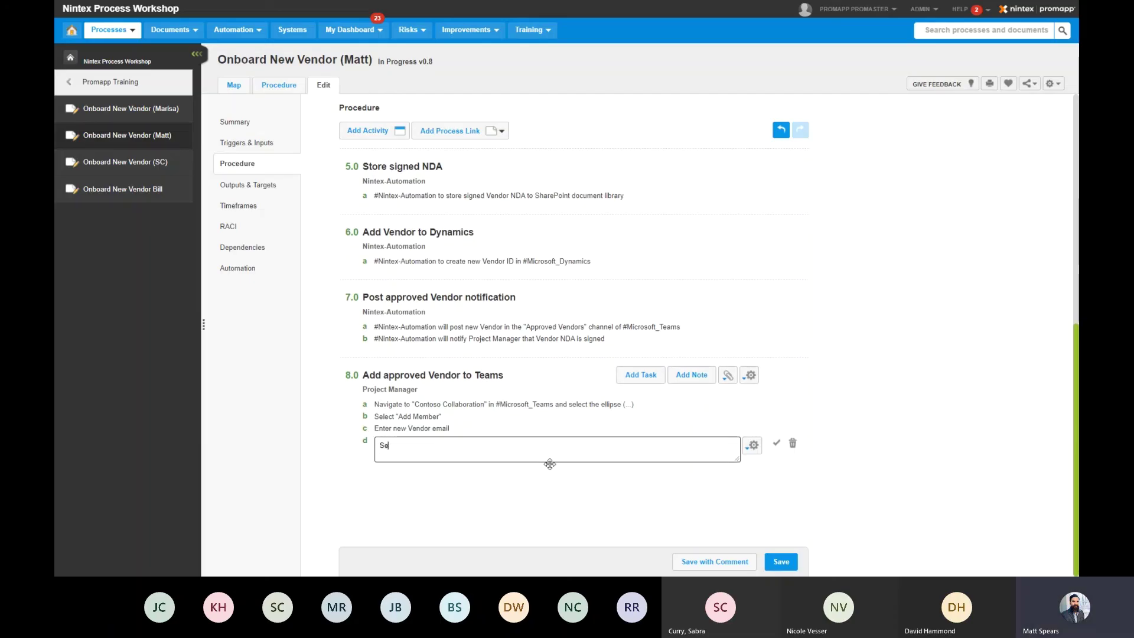
type("lect")
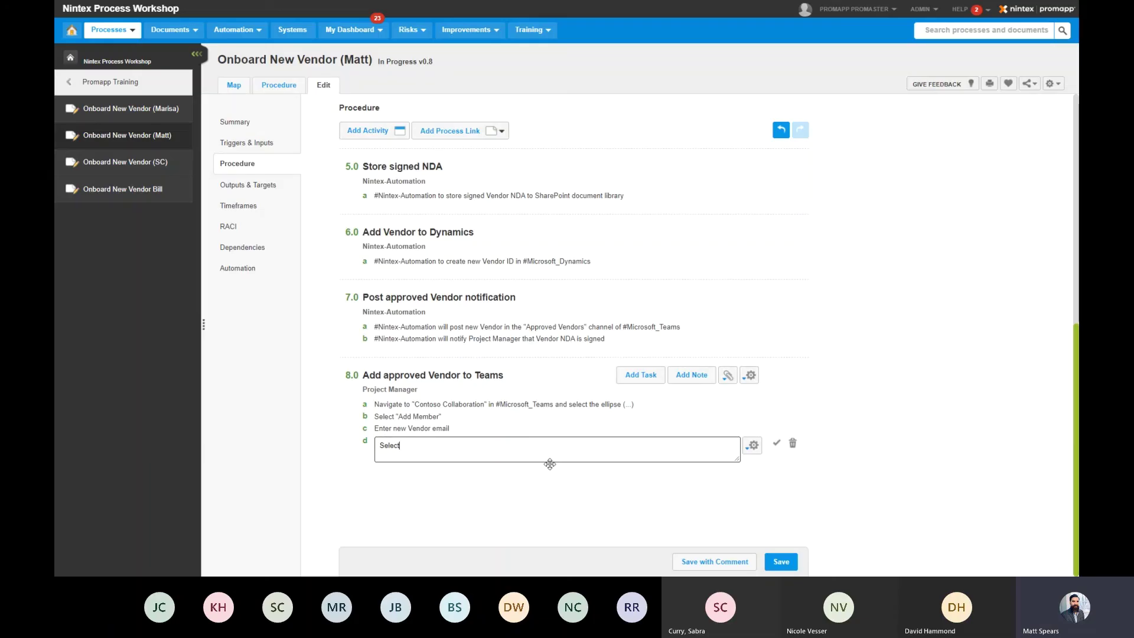
type(" \"Add\"")
key("Return")
type("Select \"Close\"")
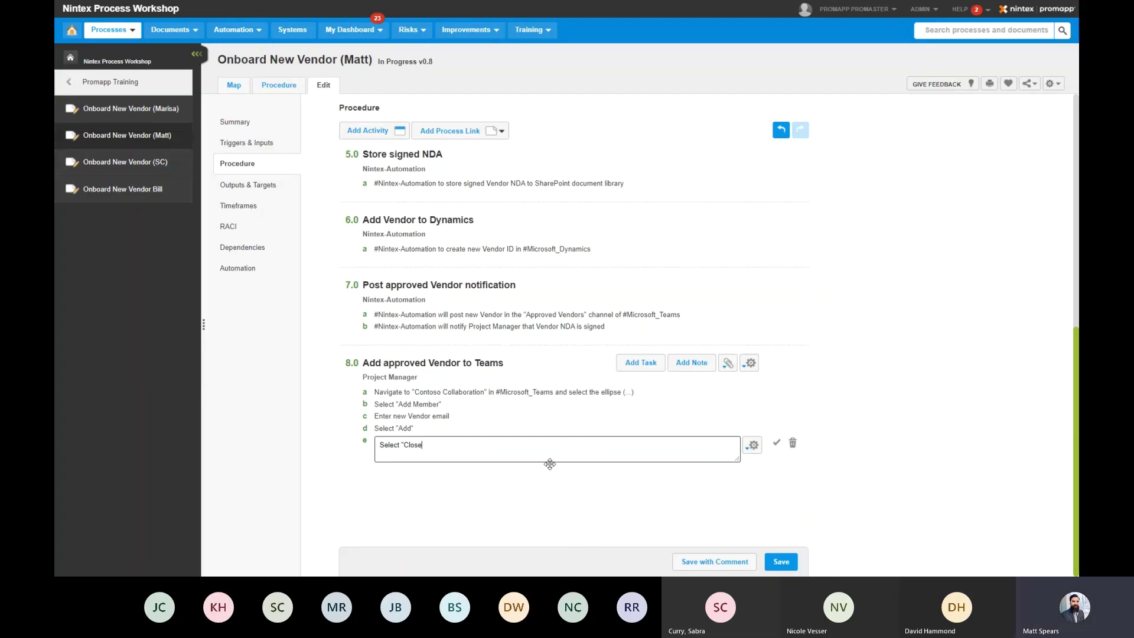
left_click(783, 562)
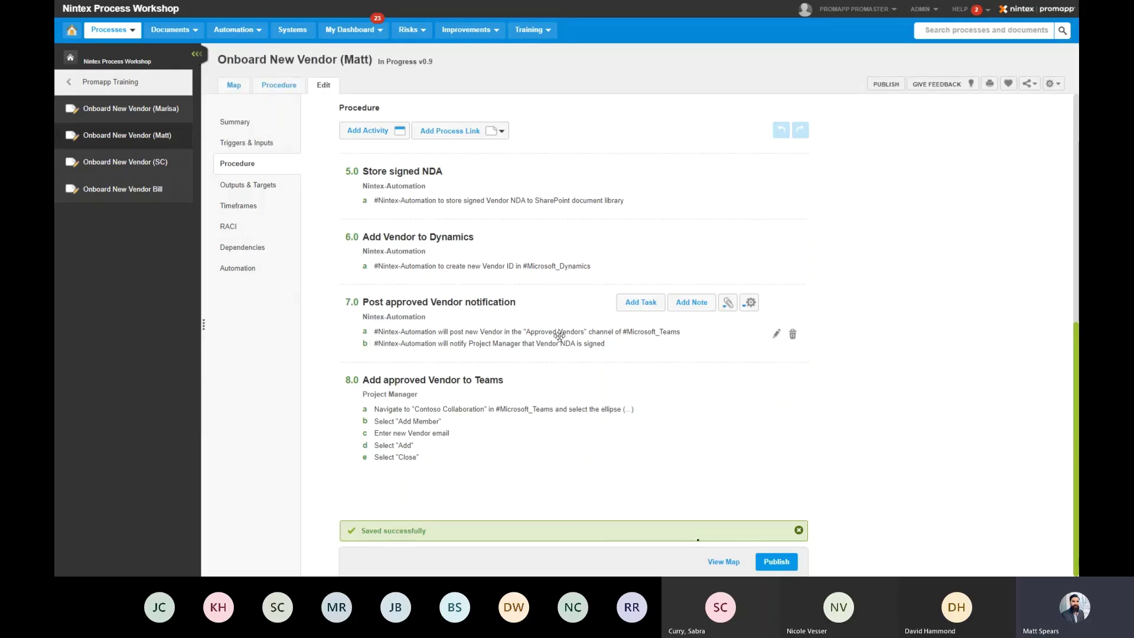
- Review the process map's flow across the role lanes and the details of the "Sign NDA" and "Add approved Vendor to Teams" activities
scroll(559, 335, "up", 7)
scroll(472, 236, "down", 7)
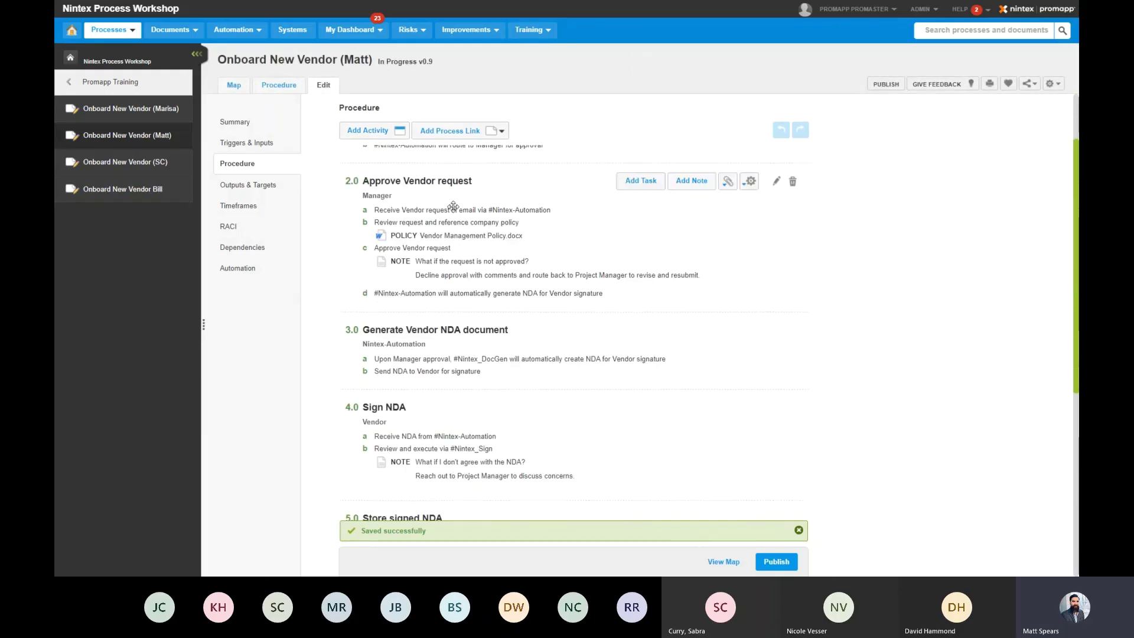
left_click(233, 86)
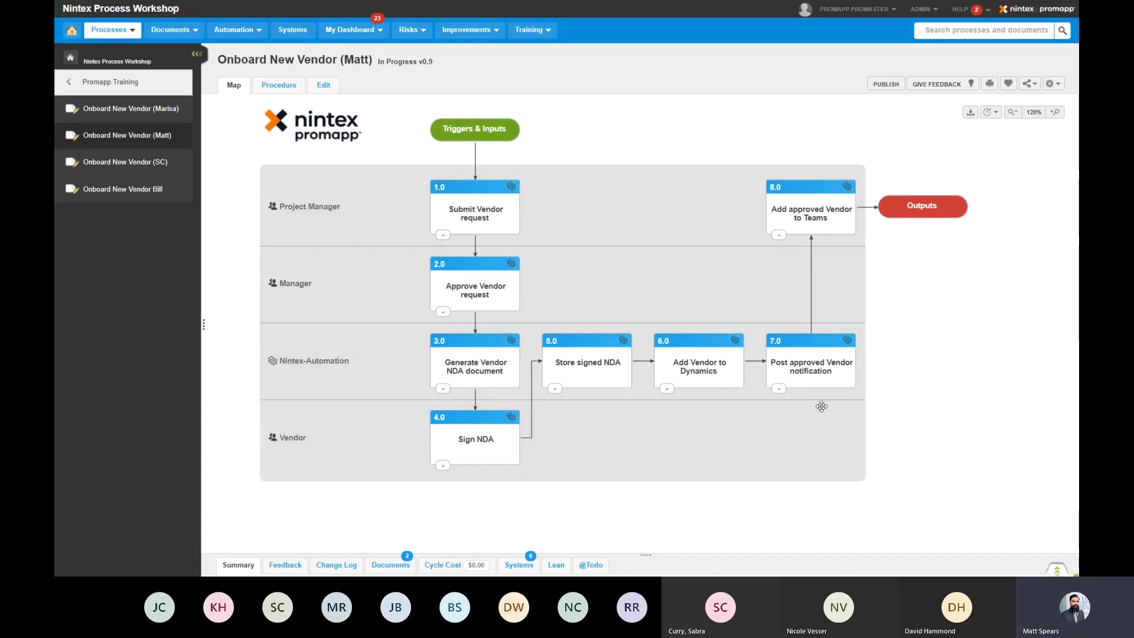
scroll(714, 531, "down", 3)
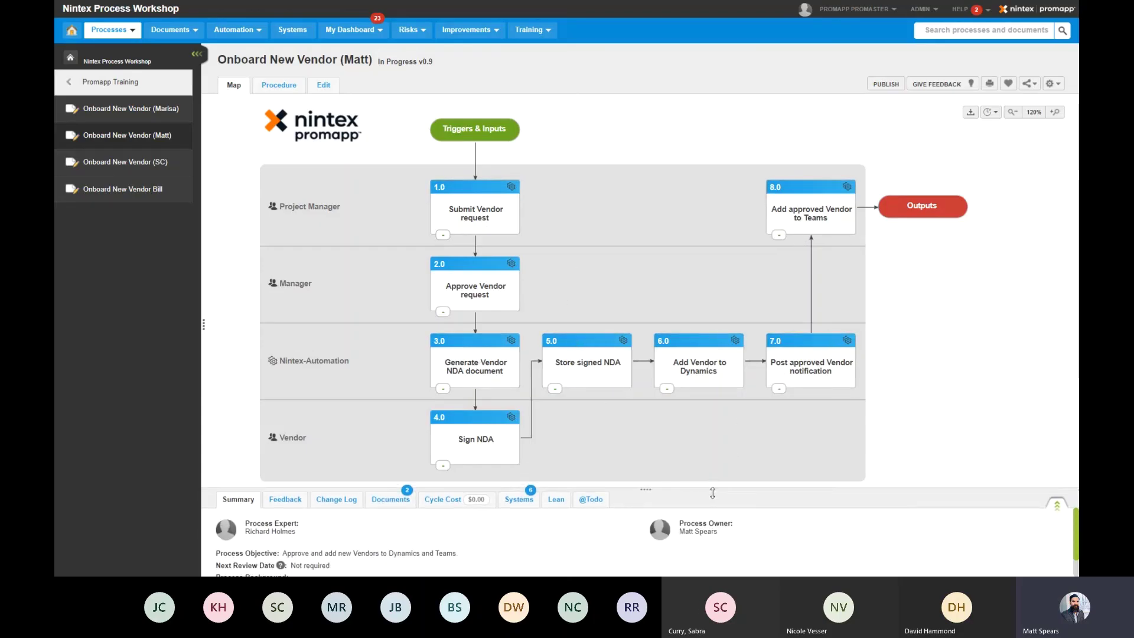
scroll(705, 465, "down", 1)
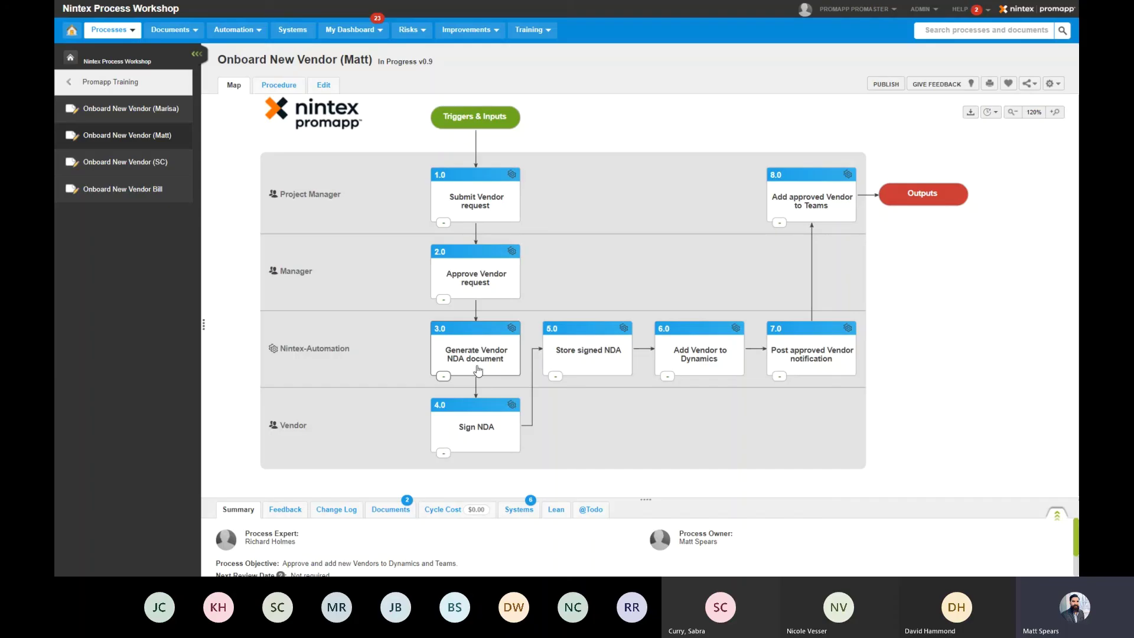
left_click(490, 448)
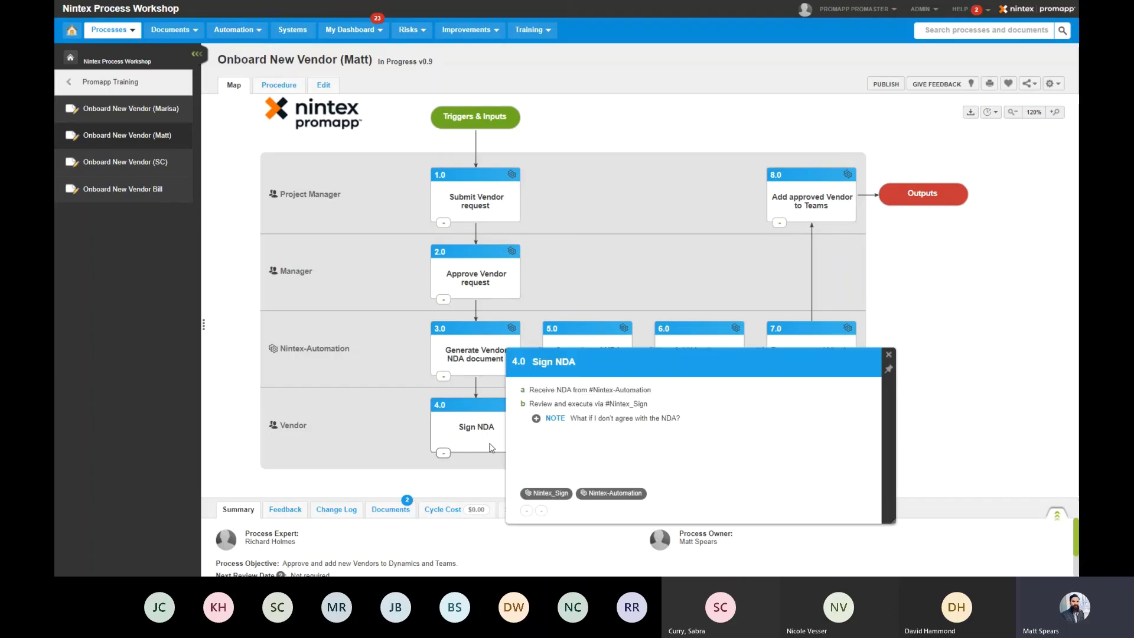
left_click(888, 354)
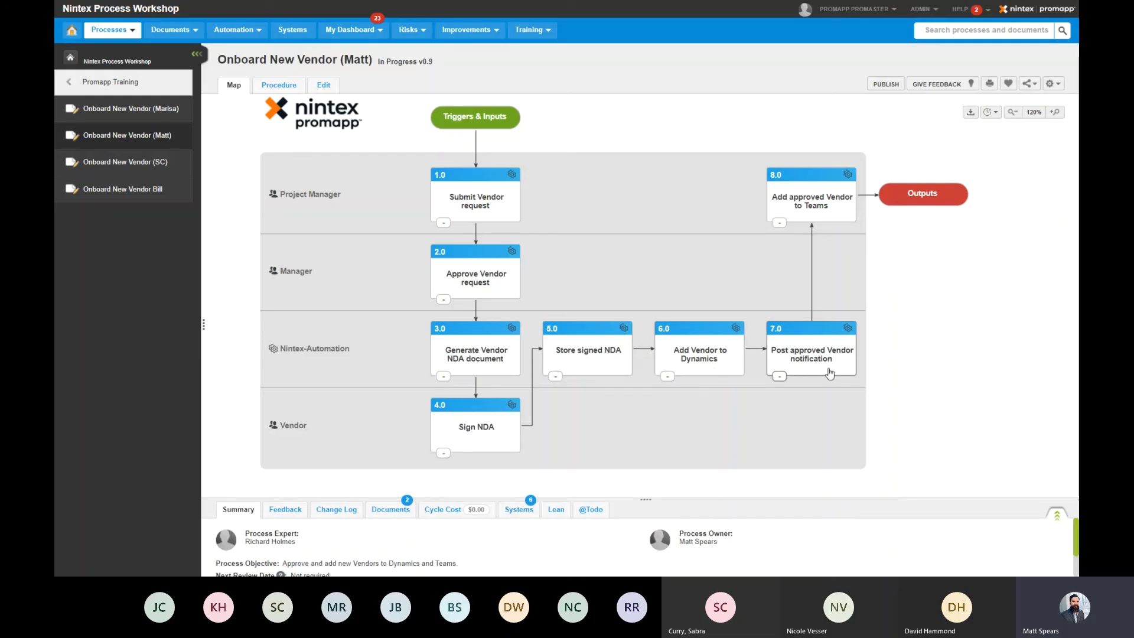
left_click(829, 218)
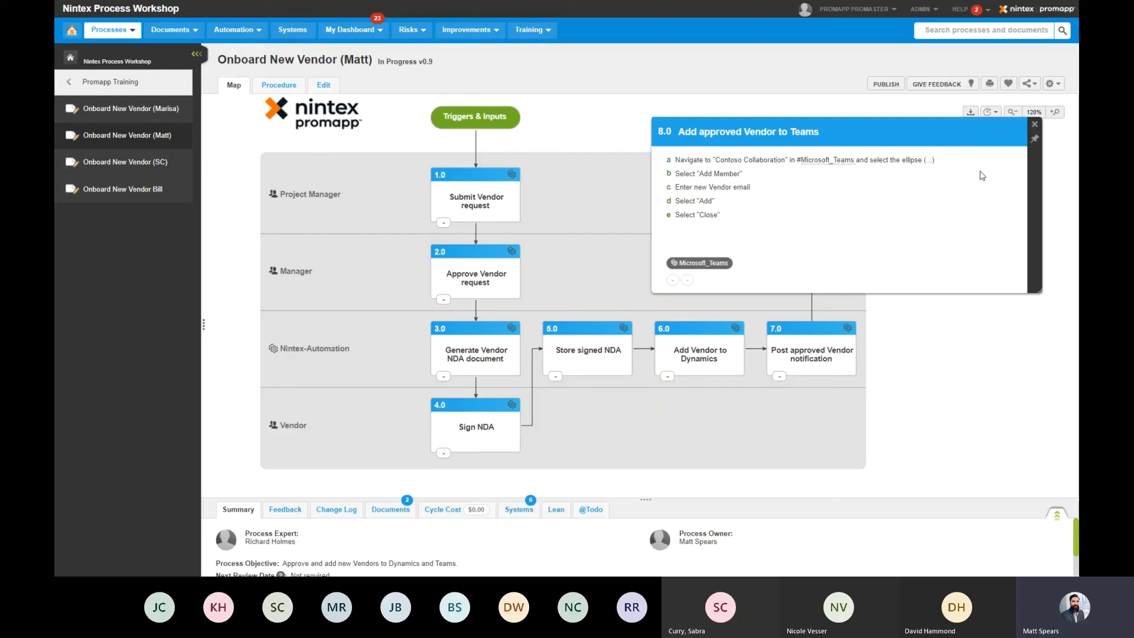
left_click(1036, 125)
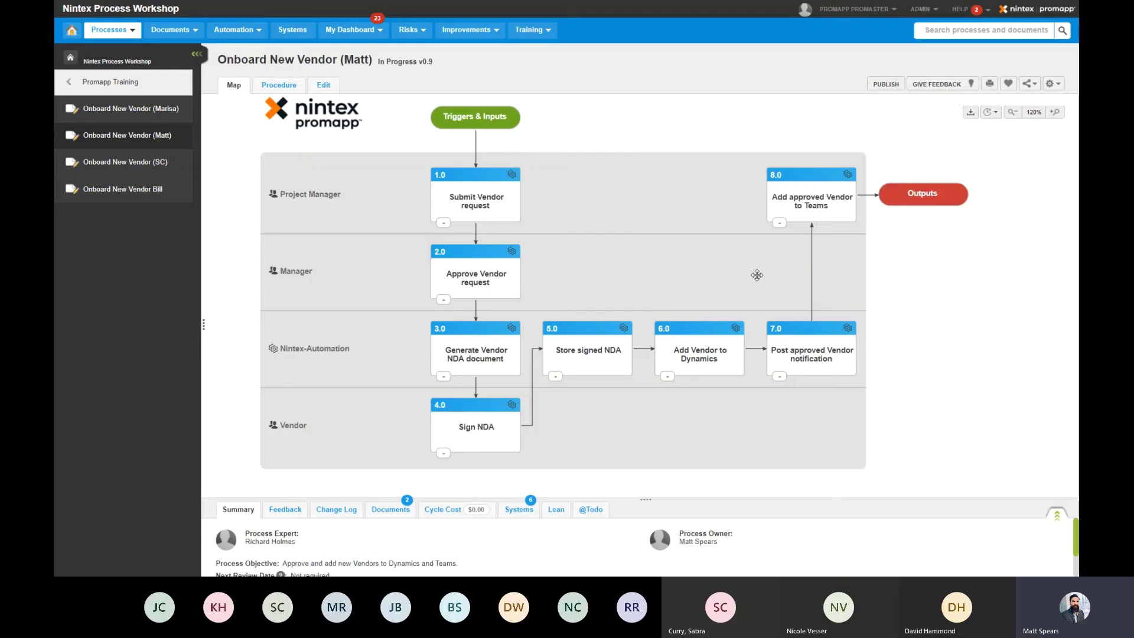
left_click_drag(756, 277, 793, 279)
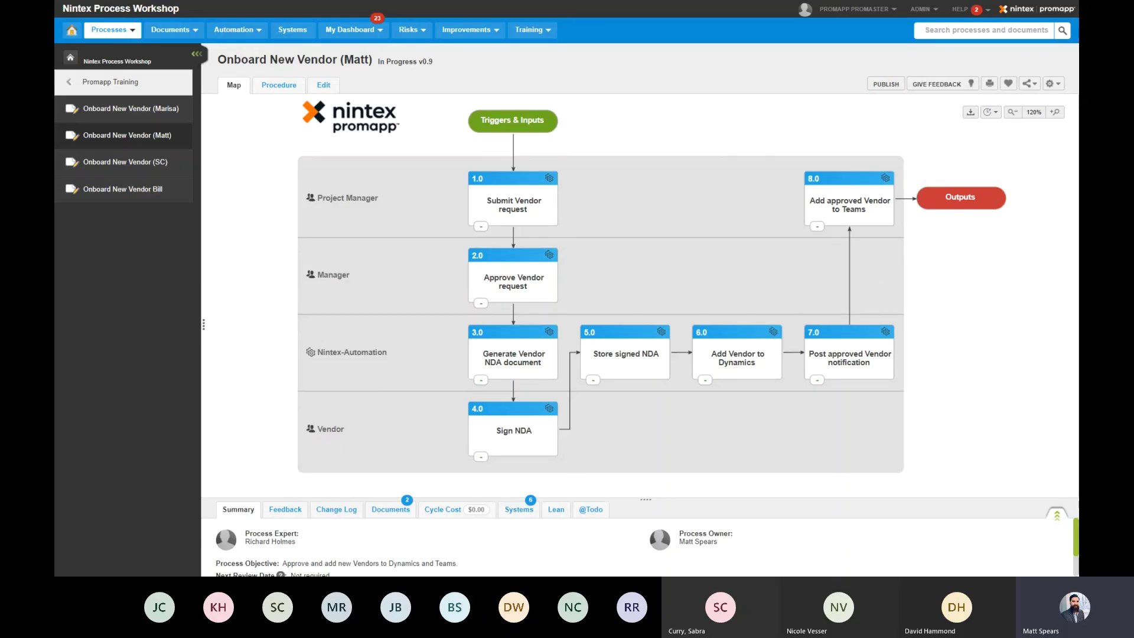
mouse_move(1079, 58)
left_mouse_down()
mouse_move(729, 49)
mouse_move(1078, 58)
left_mouse_up()
- Return to editing the procedure of the Onboard New Vendor process
left_click(323, 86)
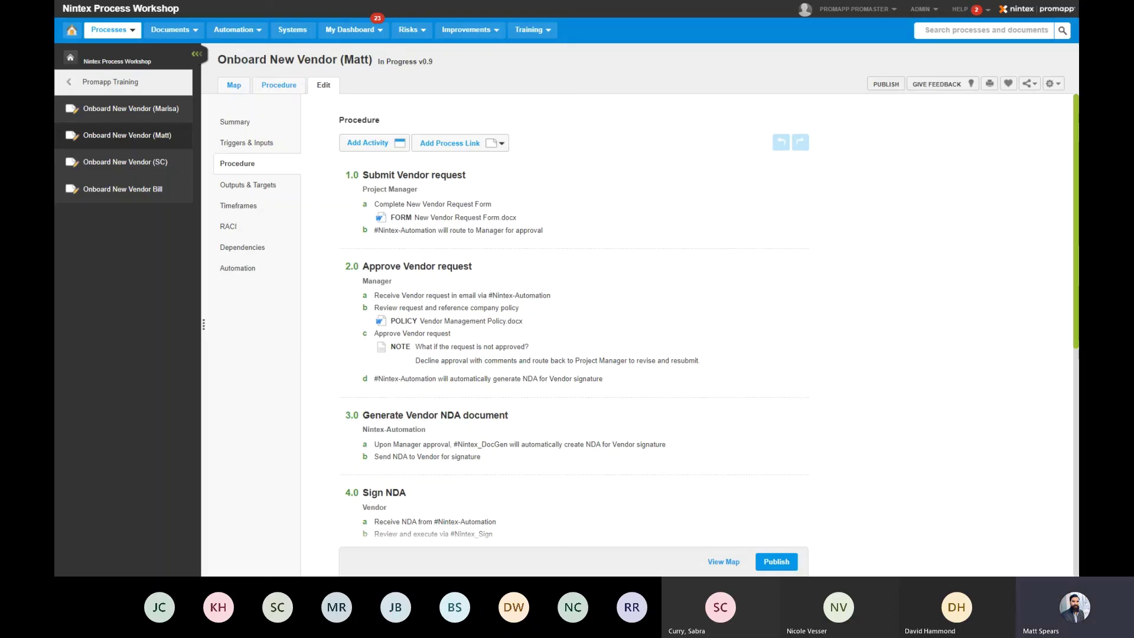
mouse_move(611, 495)
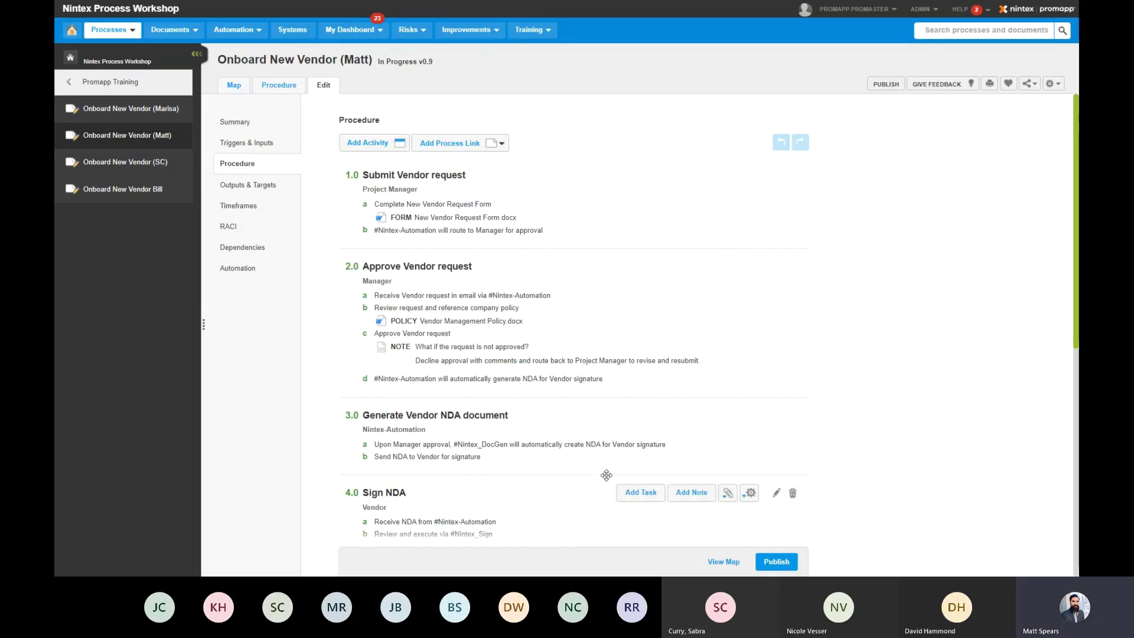
- Try moving the "Approve Vendor request" activity ahead of "Submit Vendor request", and put both activities back in their original order
mouse_move(441, 300)
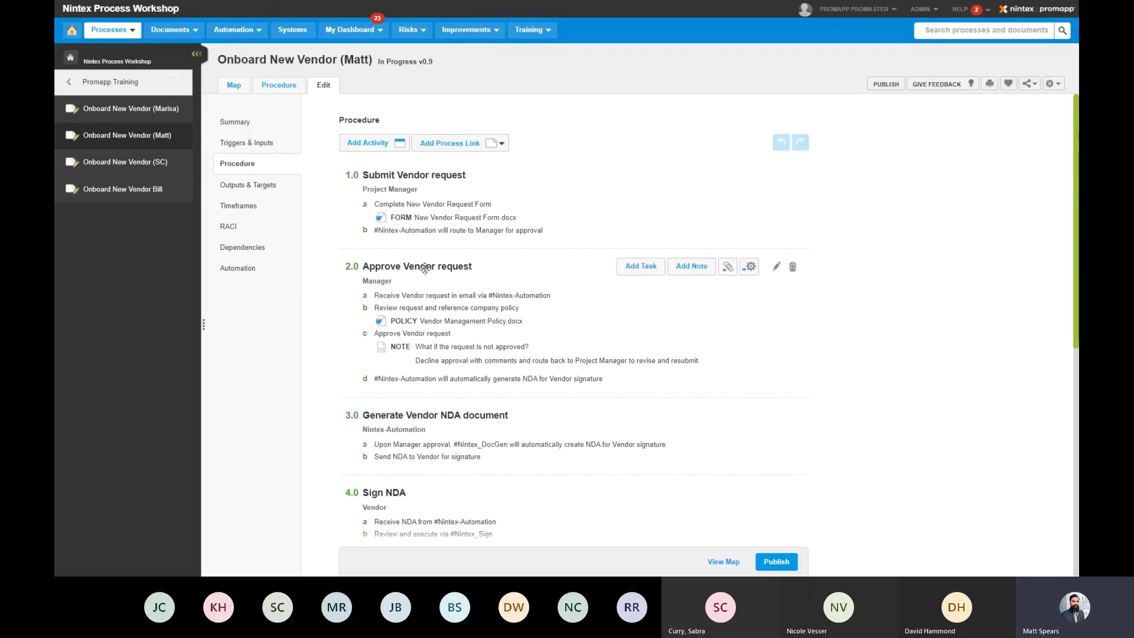
left_click_drag(425, 265, 437, 171)
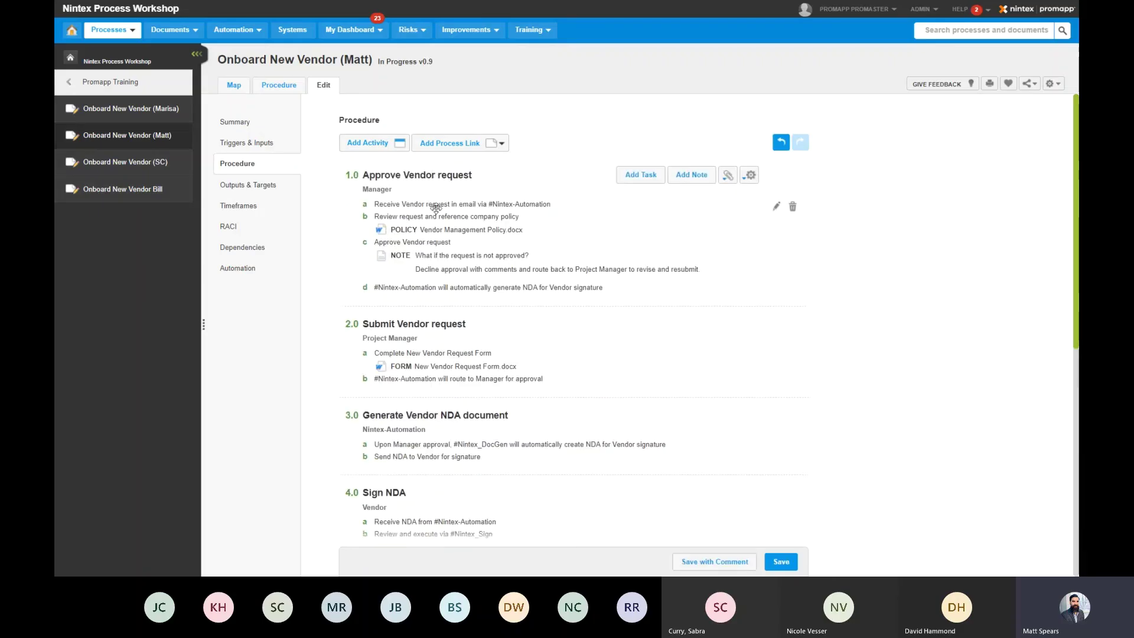
left_click_drag(440, 322, 460, 174)
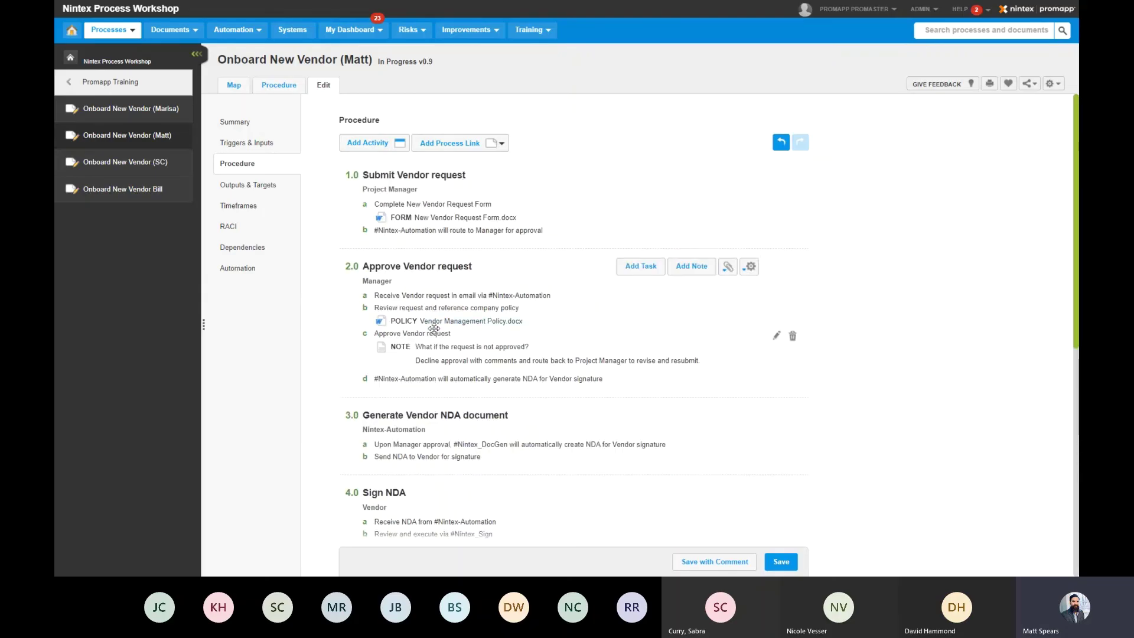
scroll(433, 328, "down", 2)
scroll(461, 266, "down", 1)
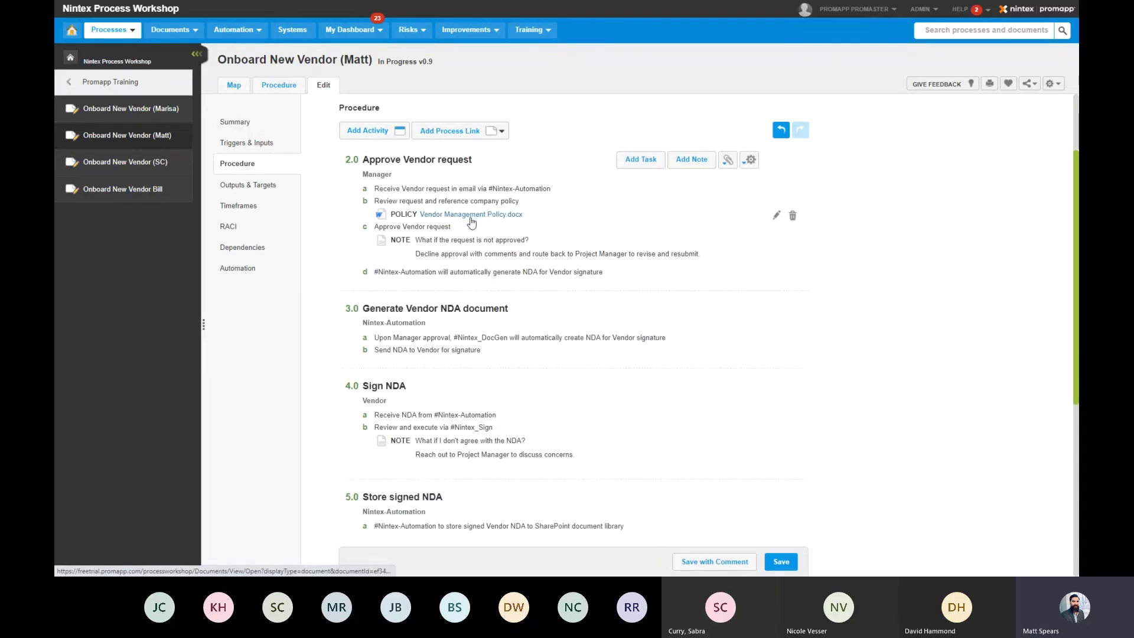
mouse_move(472, 229)
left_mouse_down()
mouse_move(449, 421)
mouse_move(463, 387)
mouse_move(456, 236)
mouse_move(474, 221)
left_mouse_up()
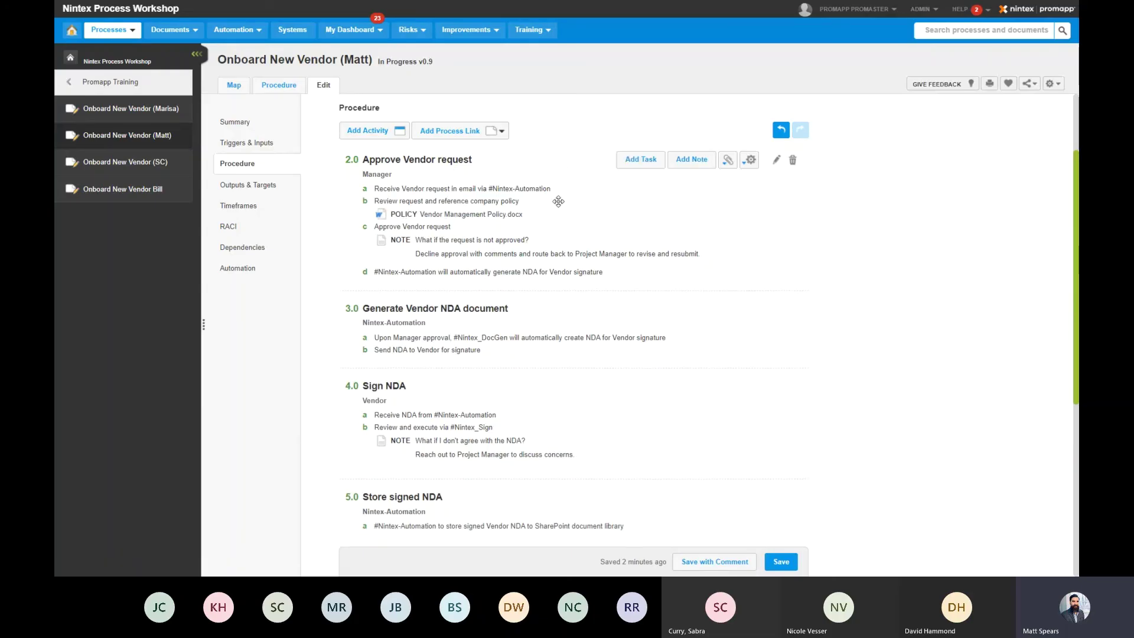
scroll(491, 303, "up", 2)
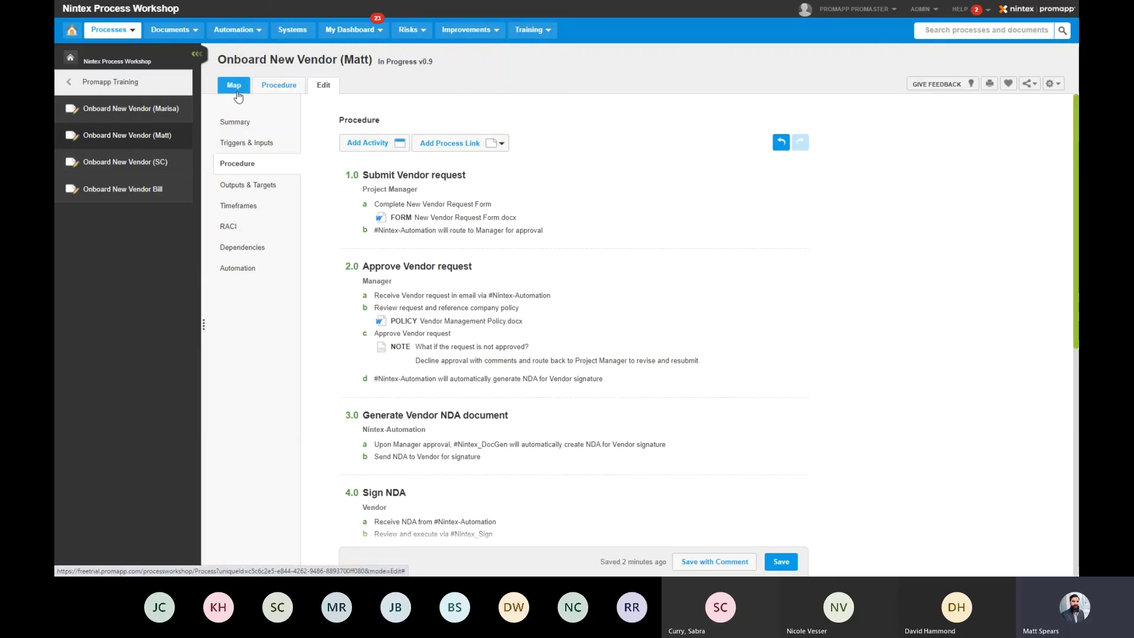
- Save the procedure and review the "Generate Vendor NDA document" activity's details on the process map
left_click(789, 562)
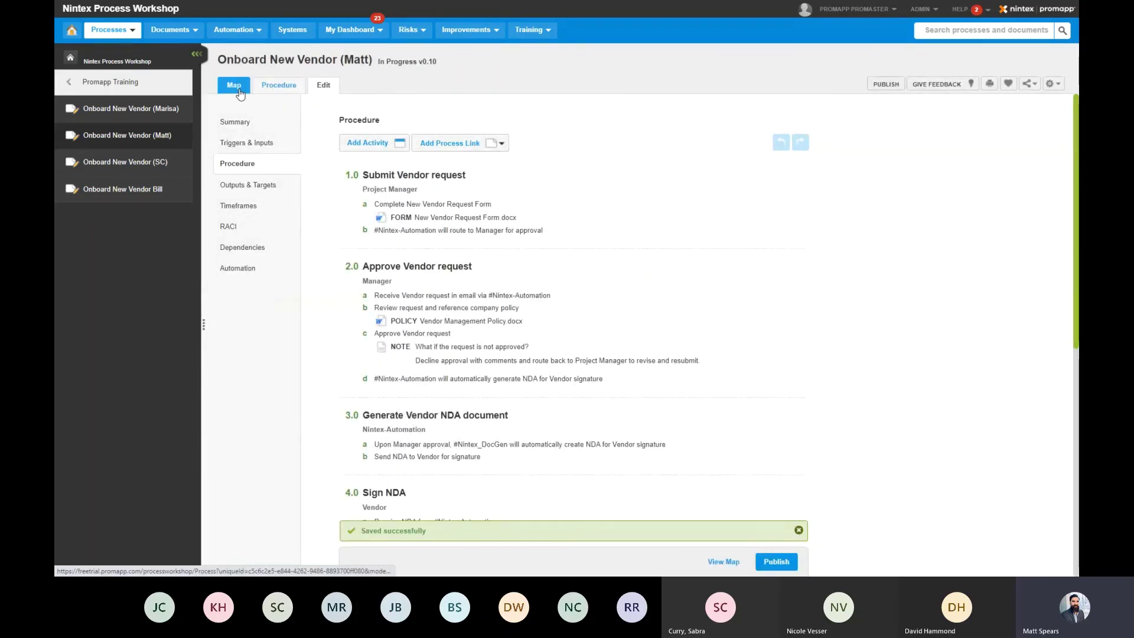
left_click(237, 86)
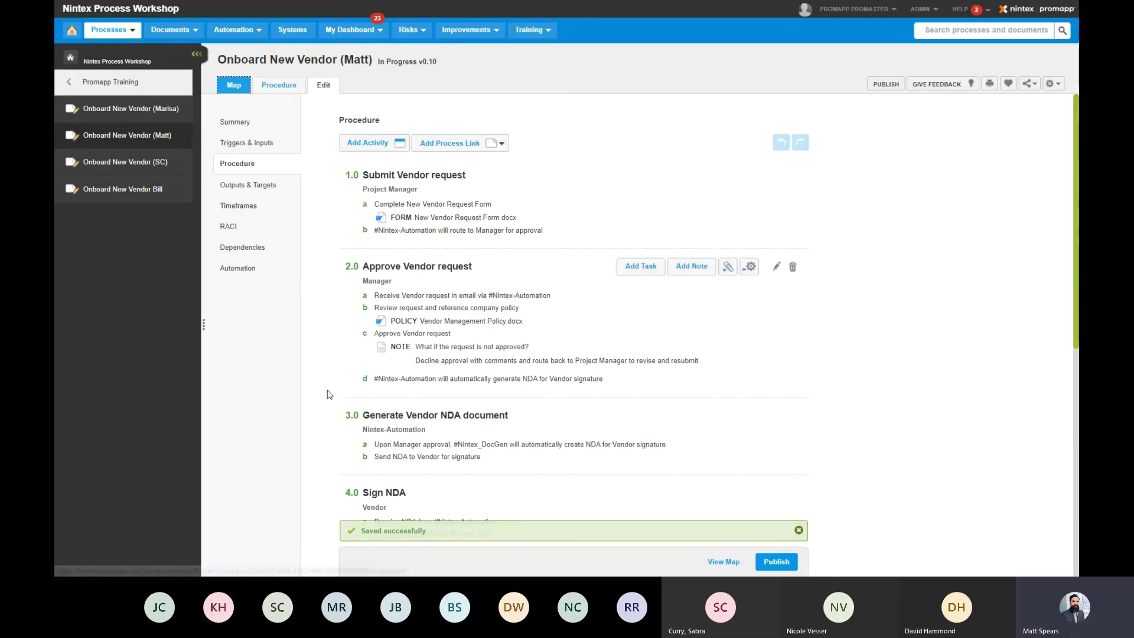
scroll(641, 392, "up", 2)
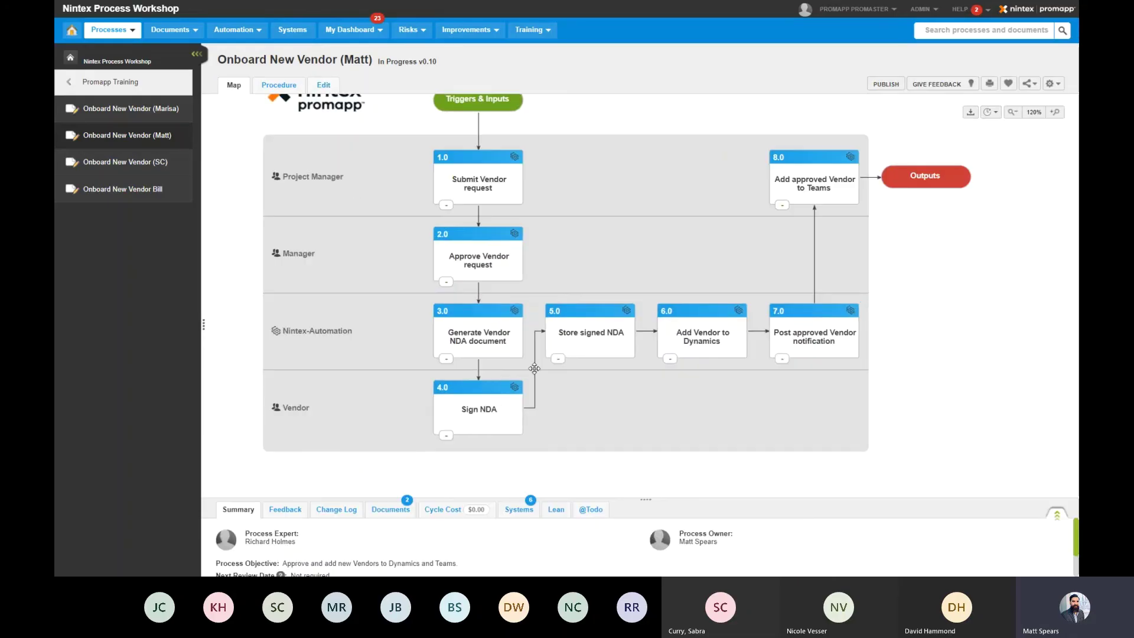
left_click(497, 342)
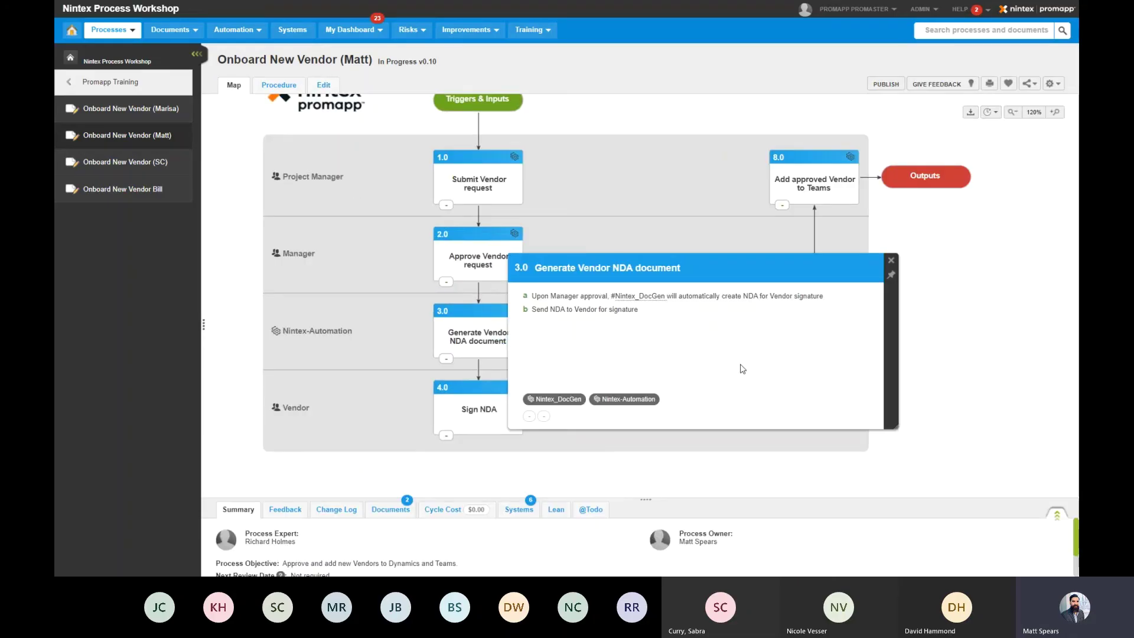
left_click(890, 261)
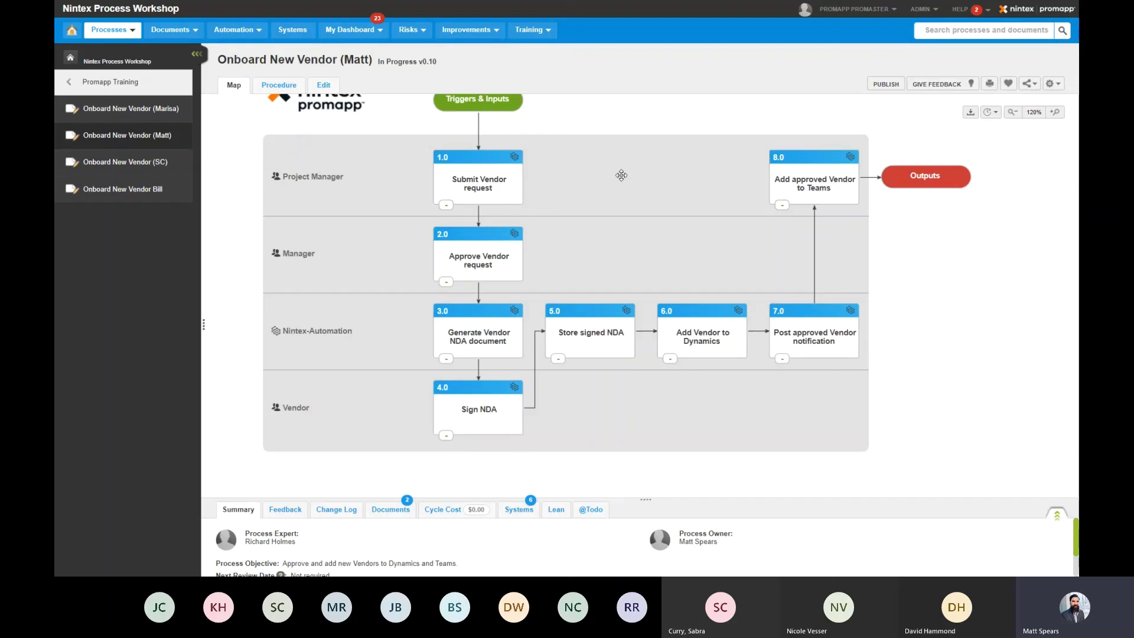
- Switch to the Better Company, Inc. site, open its "Onboard New Vendor" process and show it full screen
mouse_move(662, 12)
left_click(568, 38)
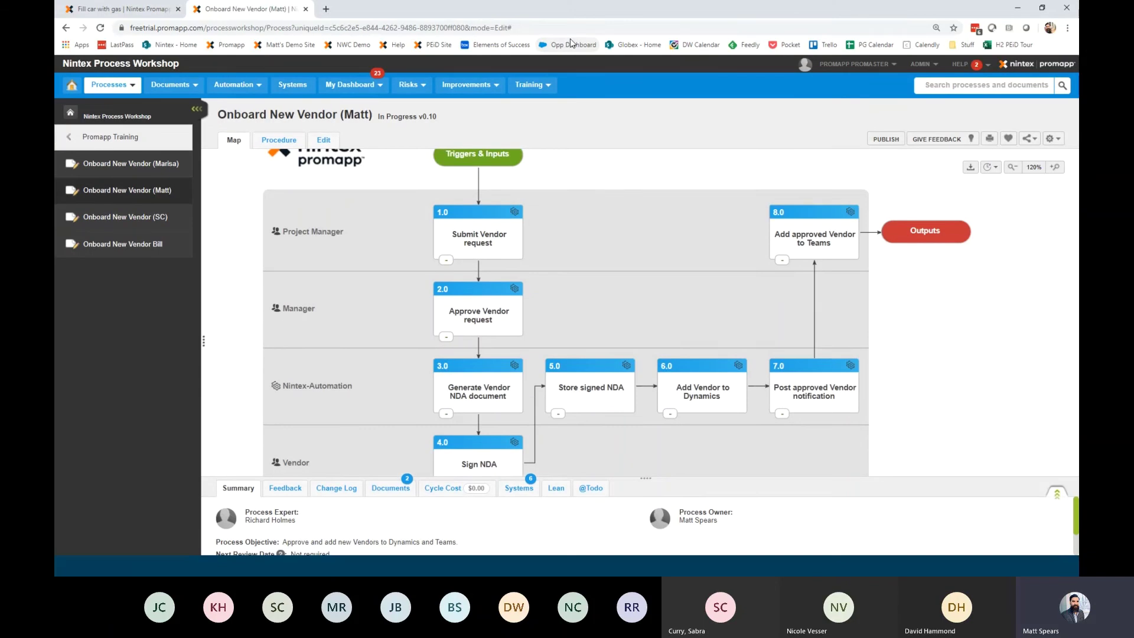
left_click(149, 13)
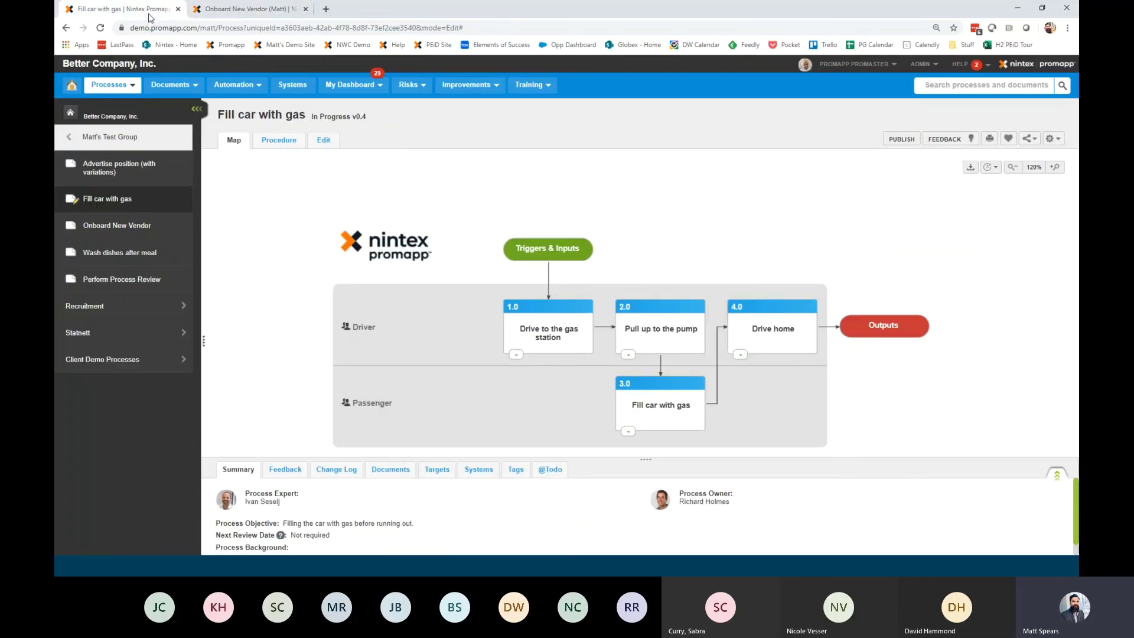
left_click(141, 228)
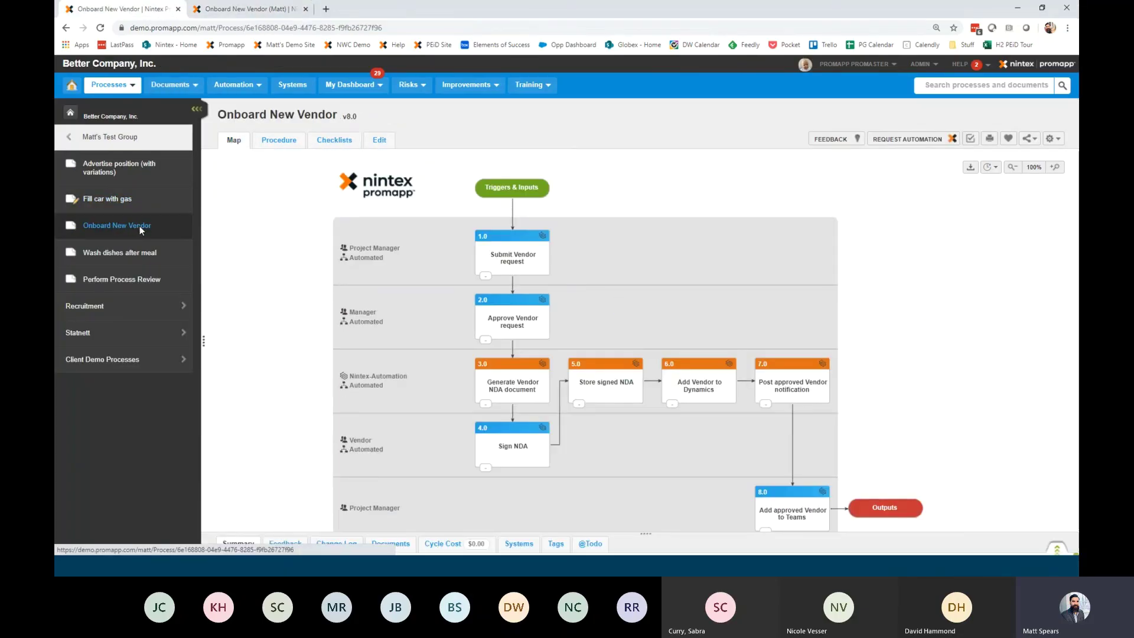
left_click(1067, 27)
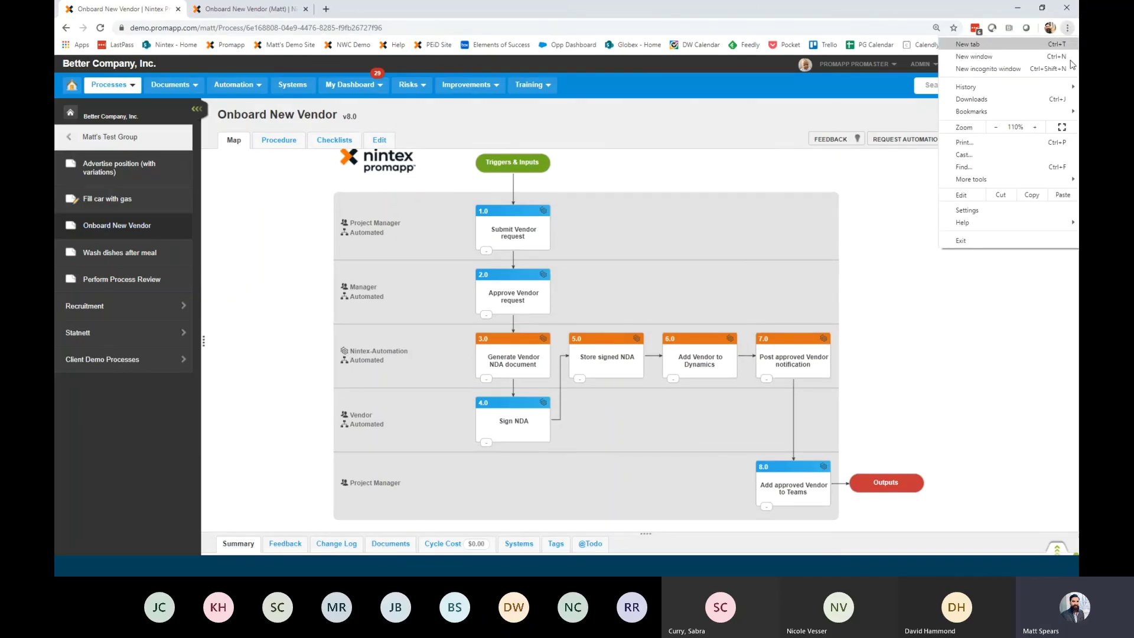
left_click(1061, 129)
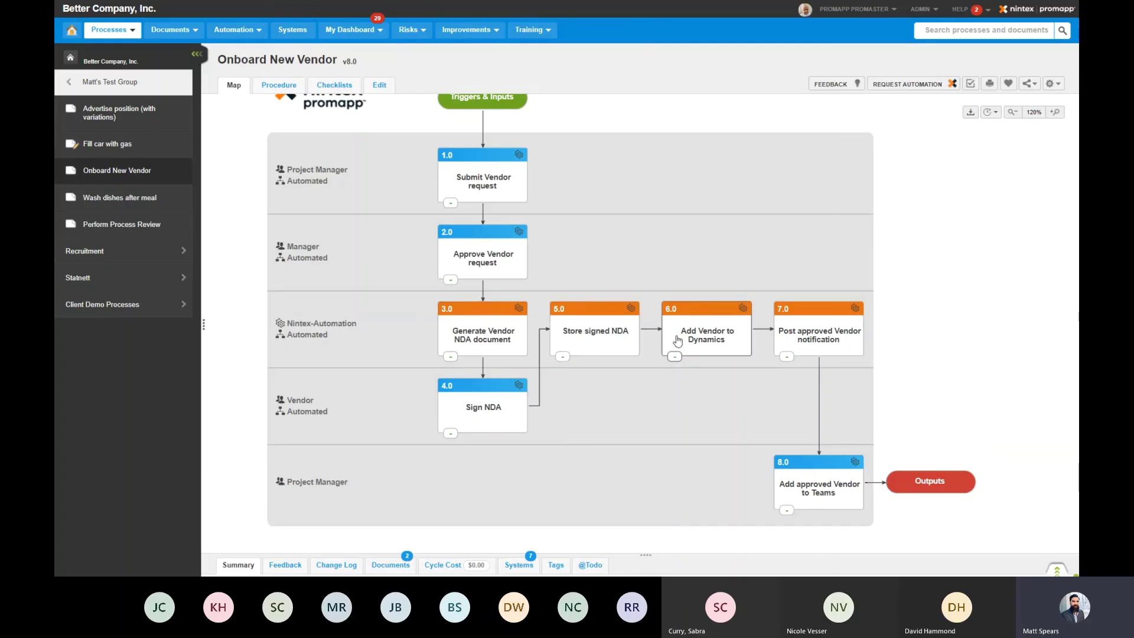
- Examine the automated tasks of "Generate Vendor NDA document" and "Submit Vendor request" on the enlarged process map
left_click(496, 332)
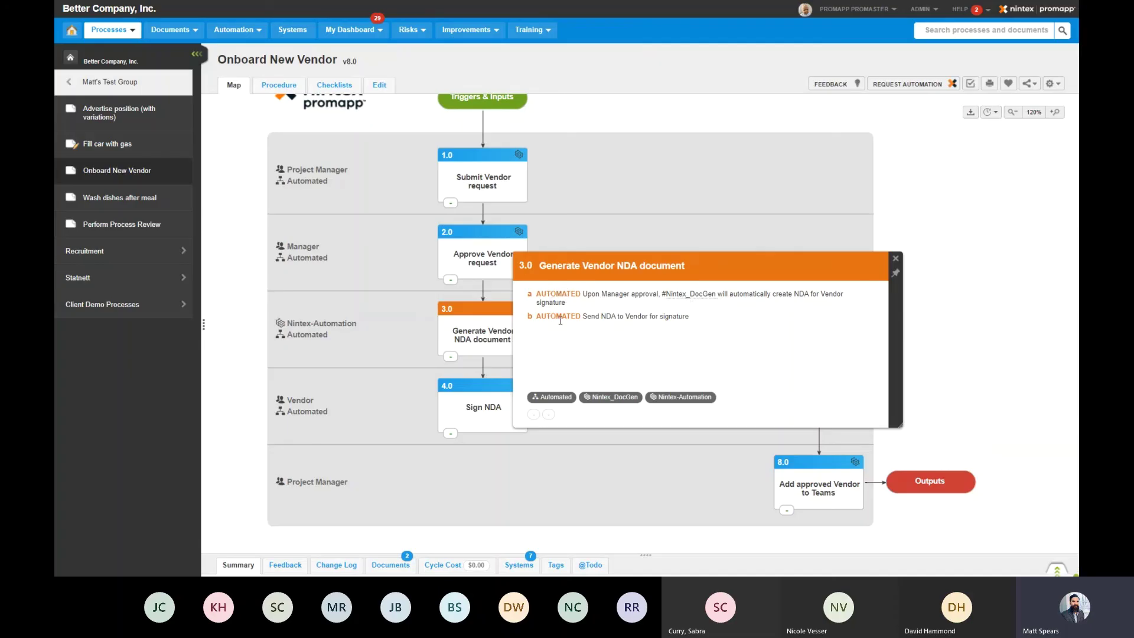
left_click(895, 258)
scroll(435, 207, "up", 4)
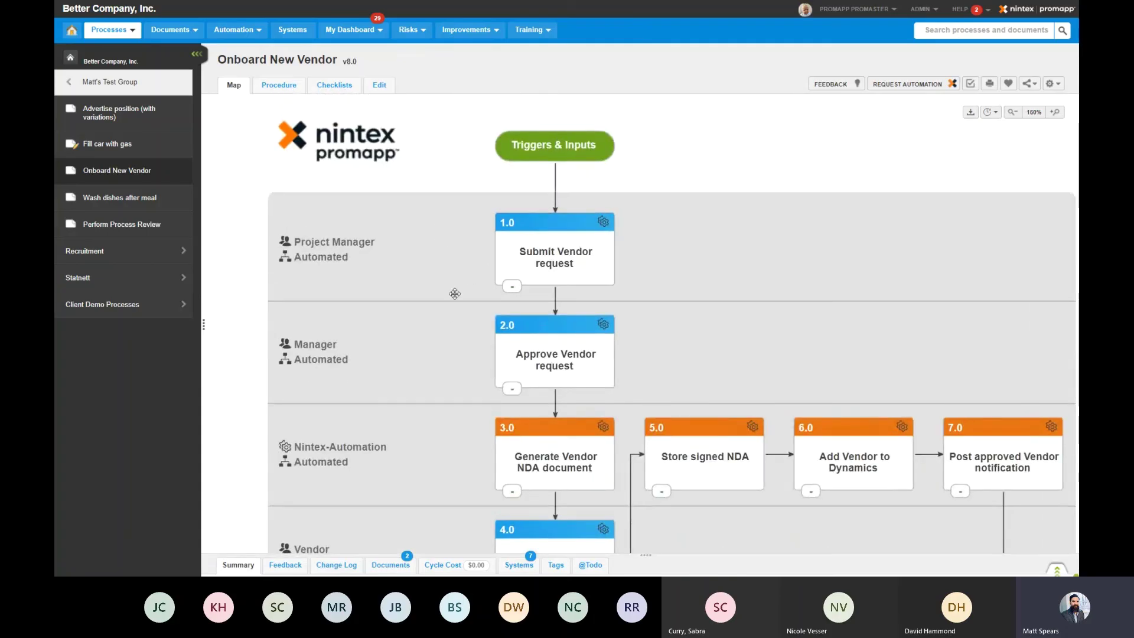
left_click(594, 243)
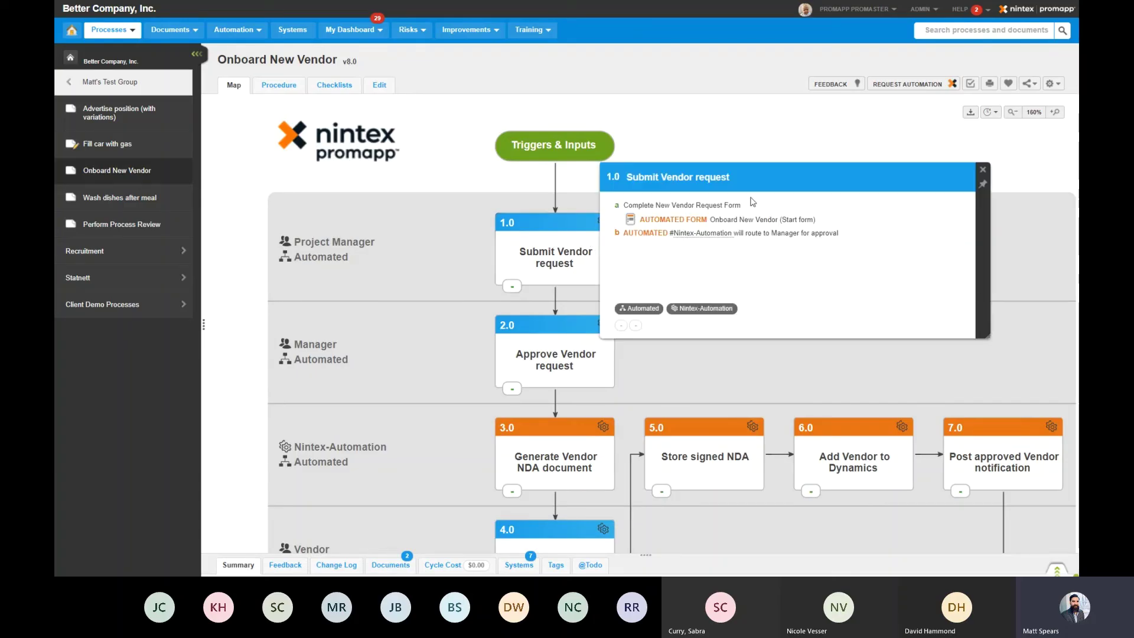
left_click_drag(751, 183, 744, 267)
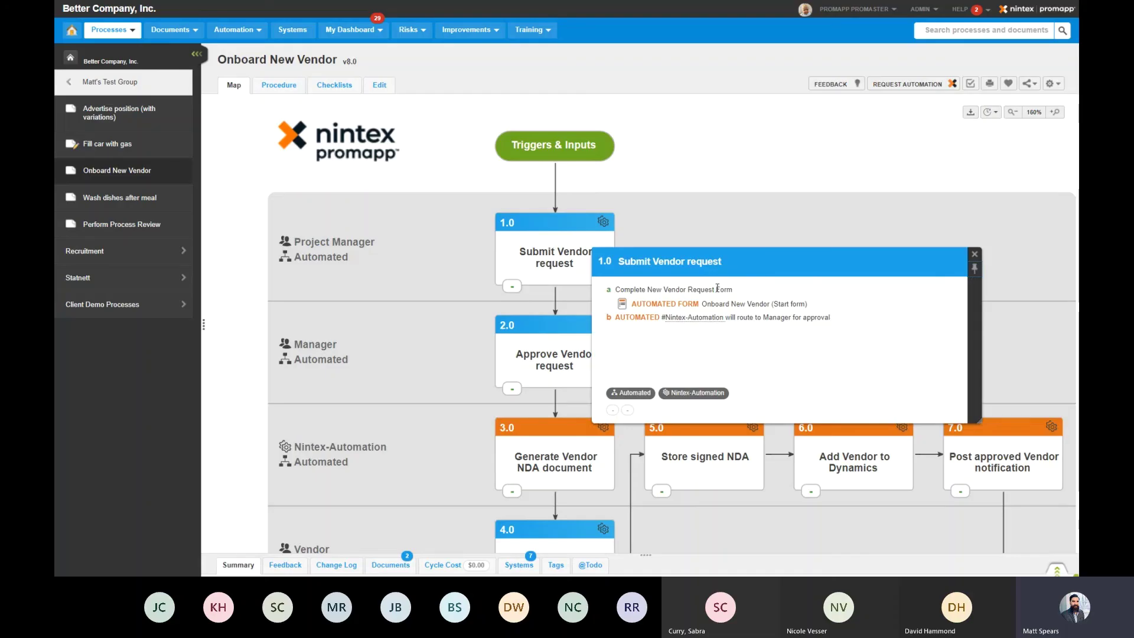
key("ctrl")
key("ctrl")
key("ctrl")
key("ctrl")
key("ctrl")
key("ctrl")
key("ctrl")
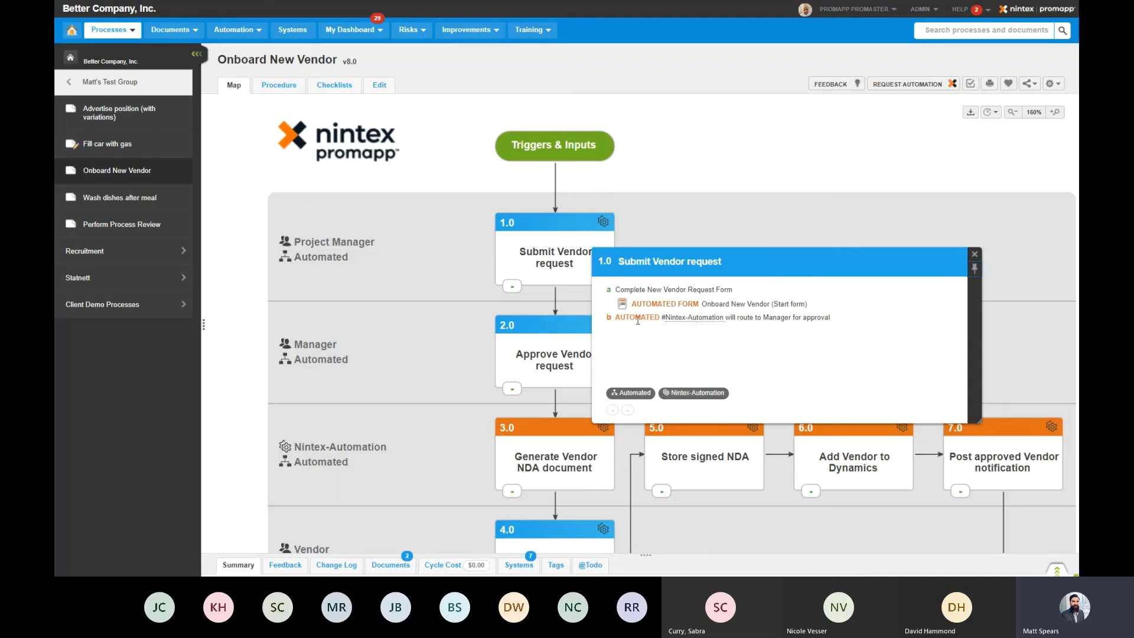